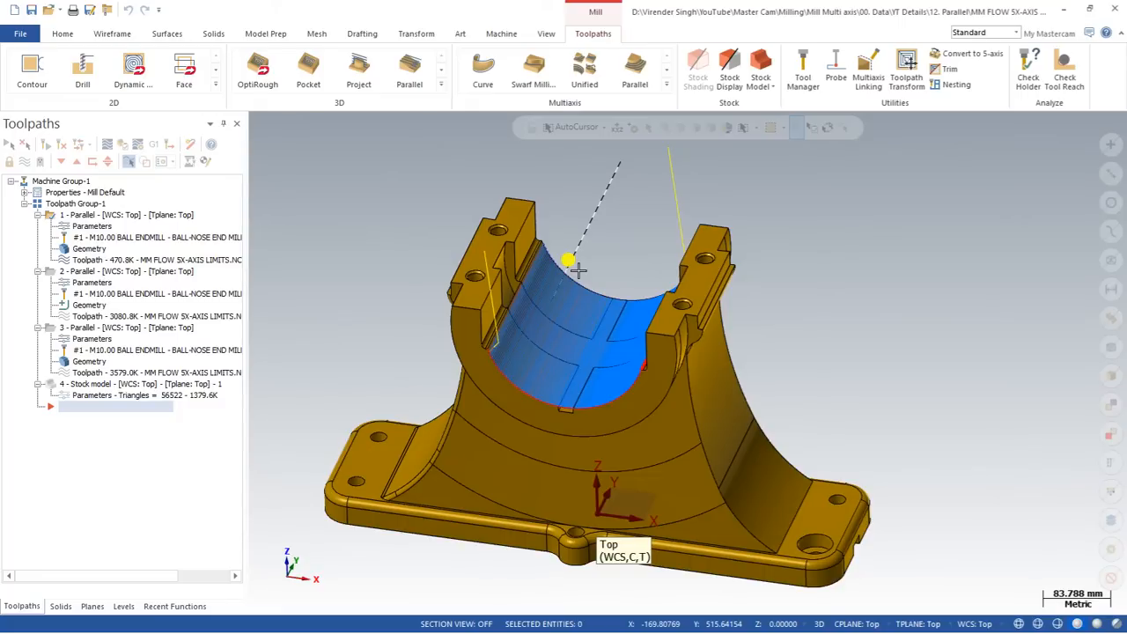
Step: Examine the bracket's curved saddle surface and the available multiaxis toolpath types, including Flow
scroll(518, 207, "up", 1)
middle_click_drag(518, 207, 541, 225)
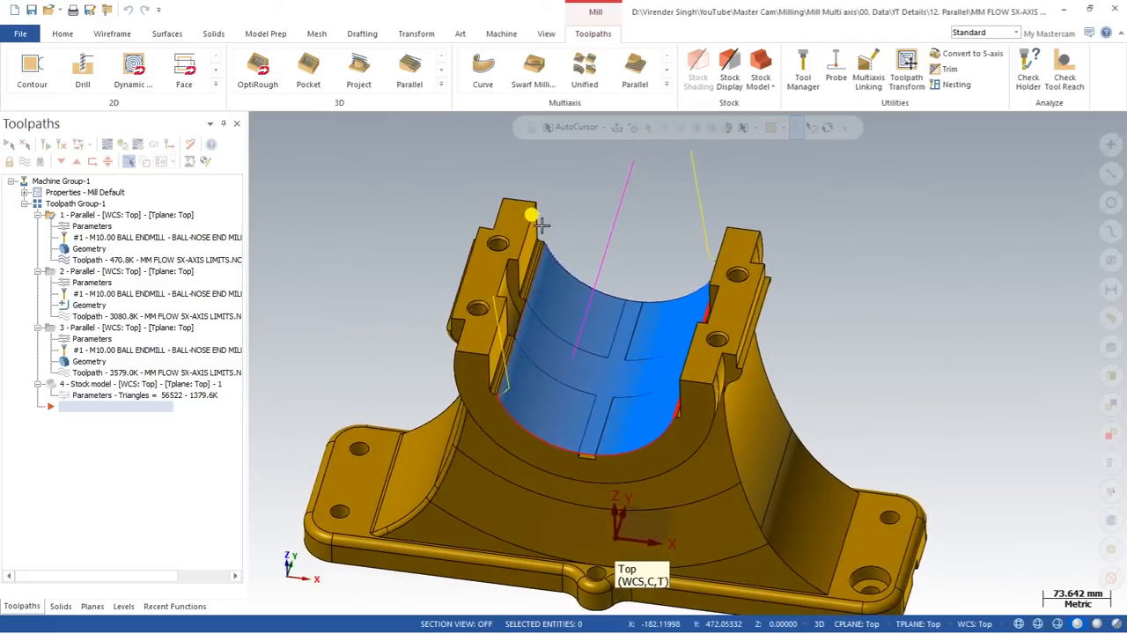
left_click(667, 84)
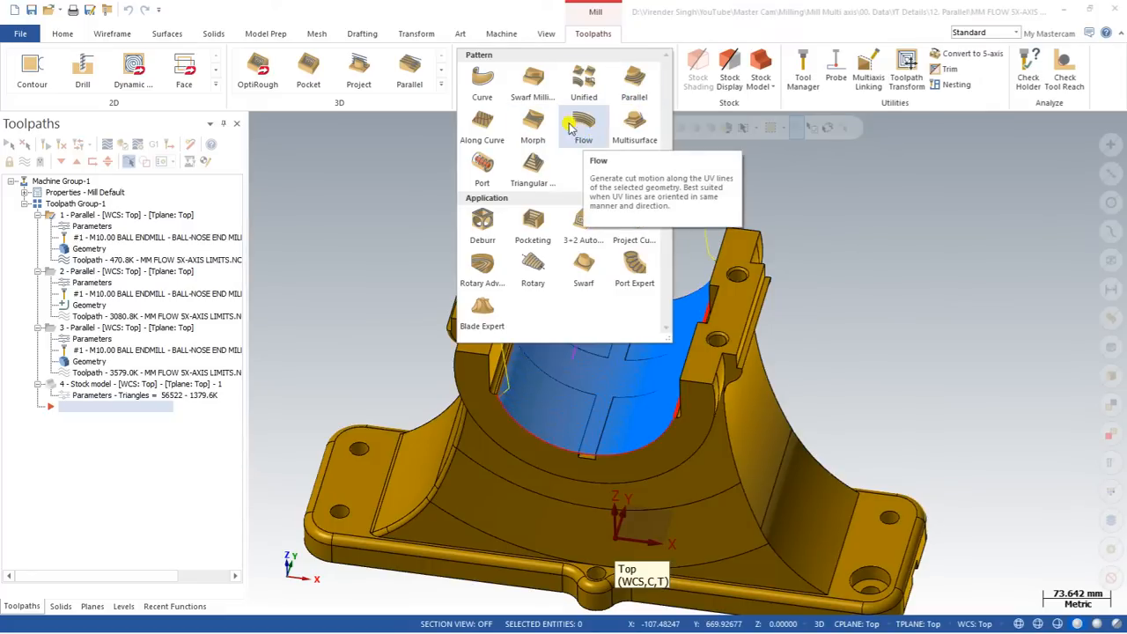
left_click(878, 244)
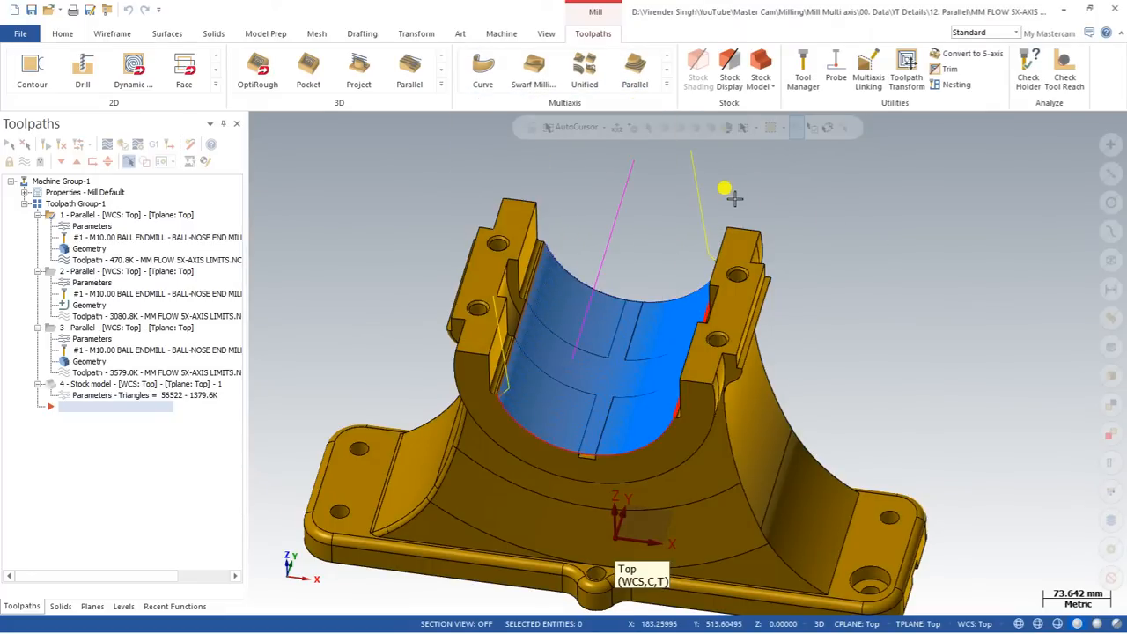
scroll(726, 192, "down", 3)
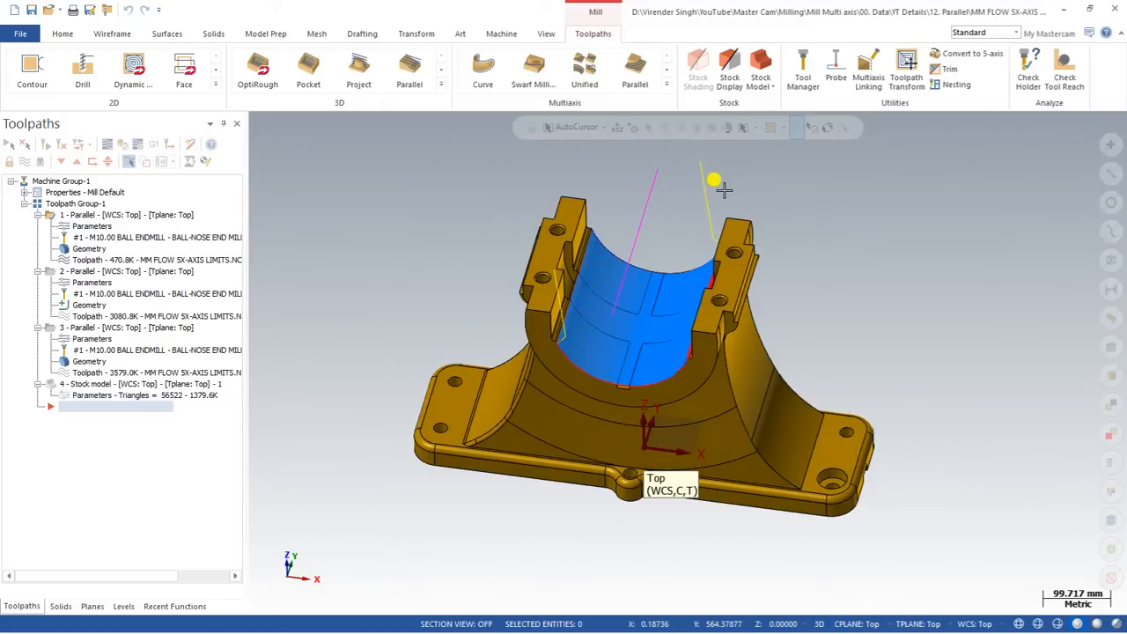
middle_click_drag(723, 190, 672, 203)
left_click(666, 83)
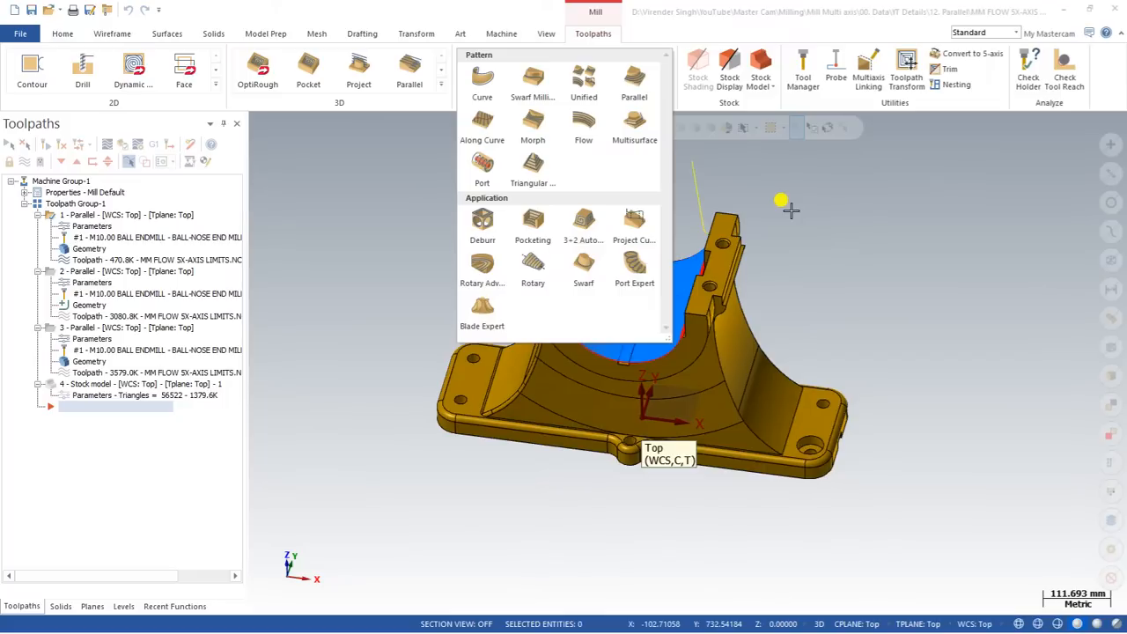
left_click(791, 209)
scroll(739, 247, "up", 2)
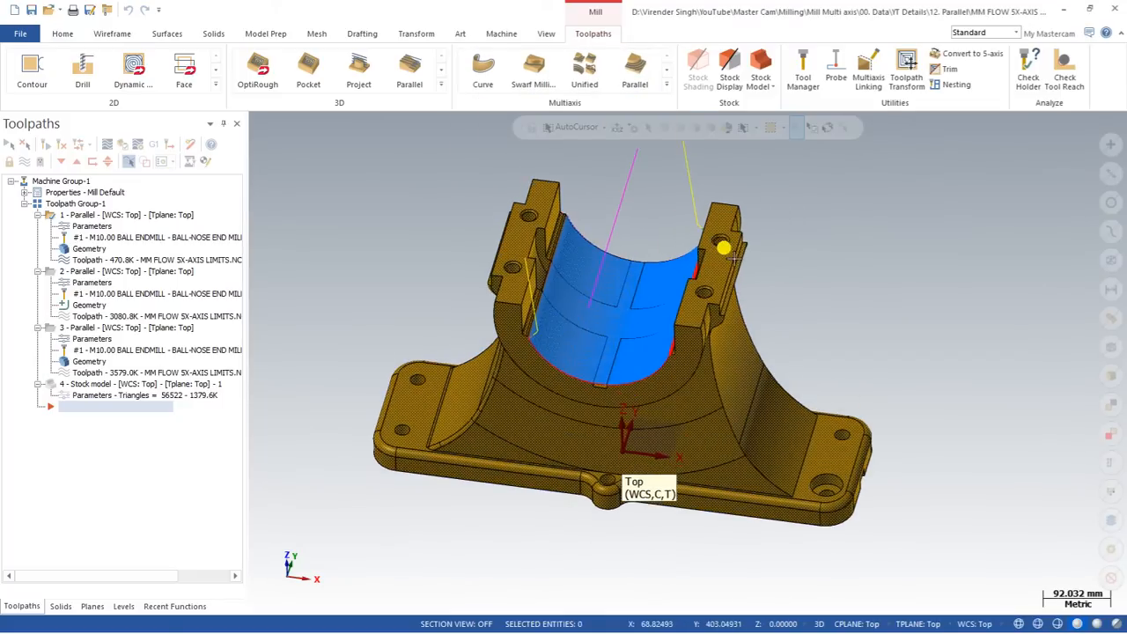
Step: Inspect the saddle surface and its toolpath from the top view and from an angled view
right_click(795, 157)
left_click(826, 221)
scroll(486, 283, "down", 4)
scroll(562, 268, "up", 3)
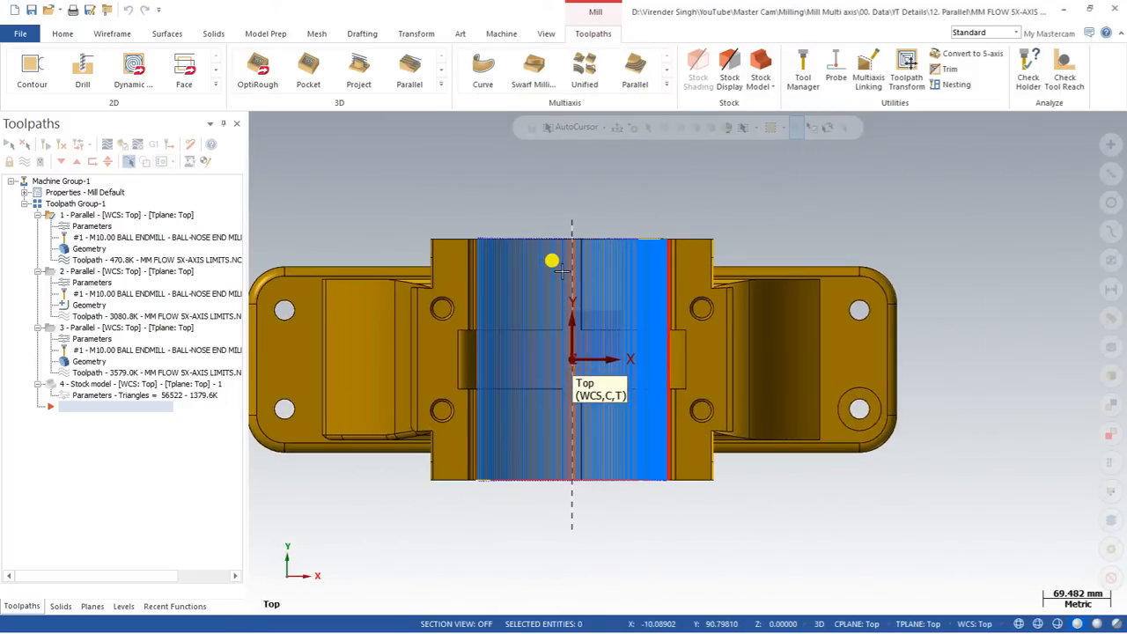
scroll(616, 297, "down", 3)
scroll(502, 301, "up", 2)
middle_click_drag(551, 297, 531, 201)
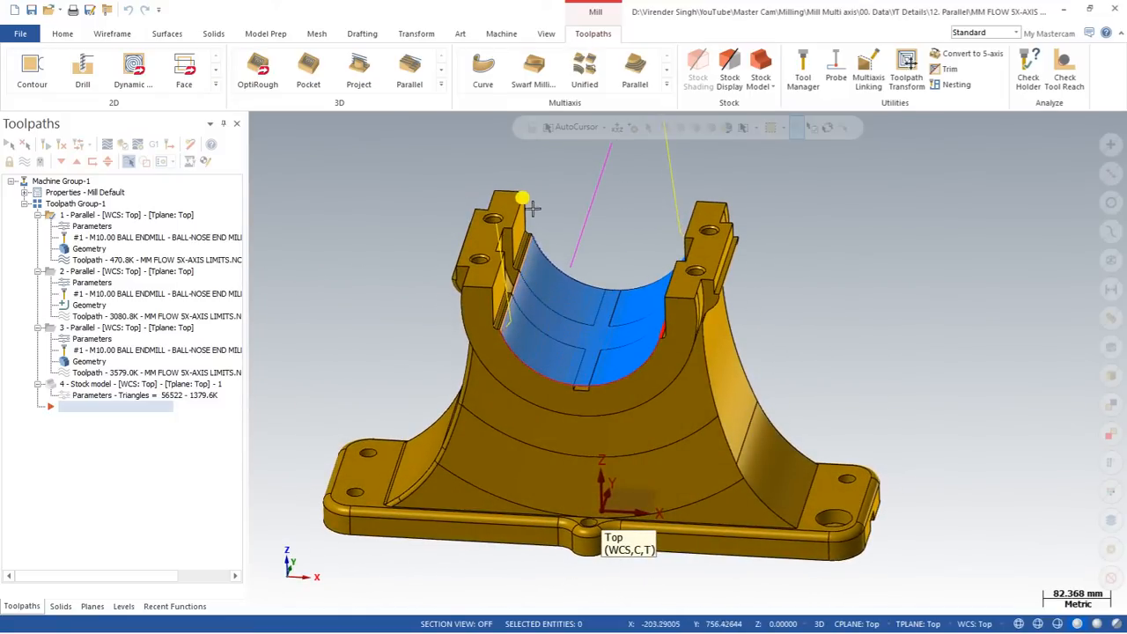
scroll(519, 200, "up", 2)
mouse_move(518, 274)
middle_mouse_down()
mouse_move(528, 264)
mouse_move(520, 268)
middle_mouse_up()
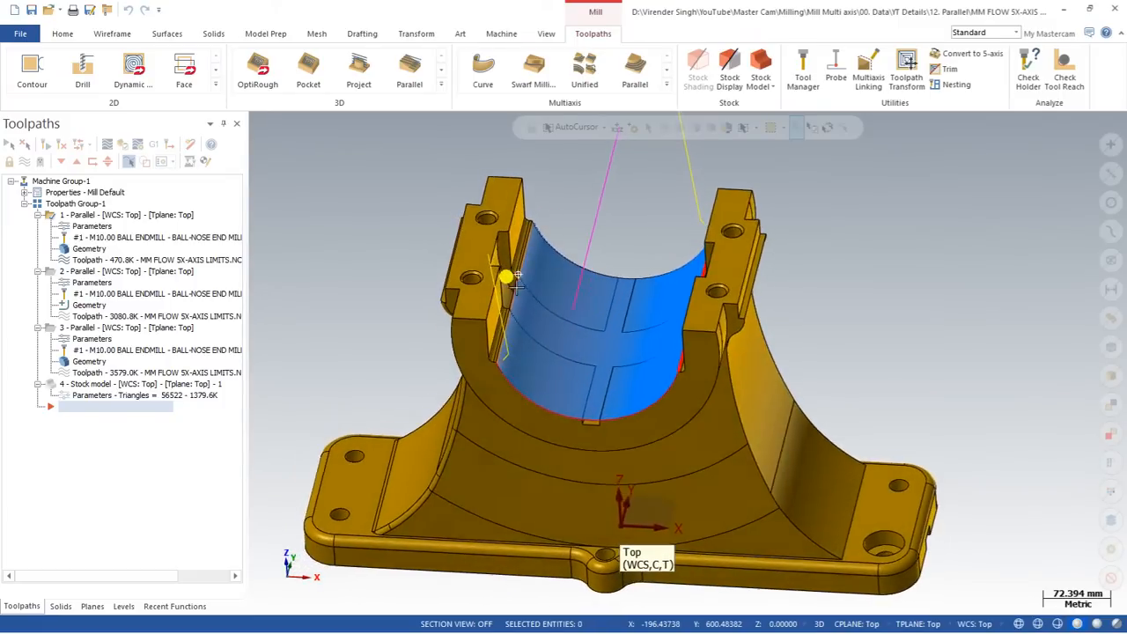
Step: Backplot the first Parallel operation to watch the tool motion across the saddle surface
left_click(55, 217)
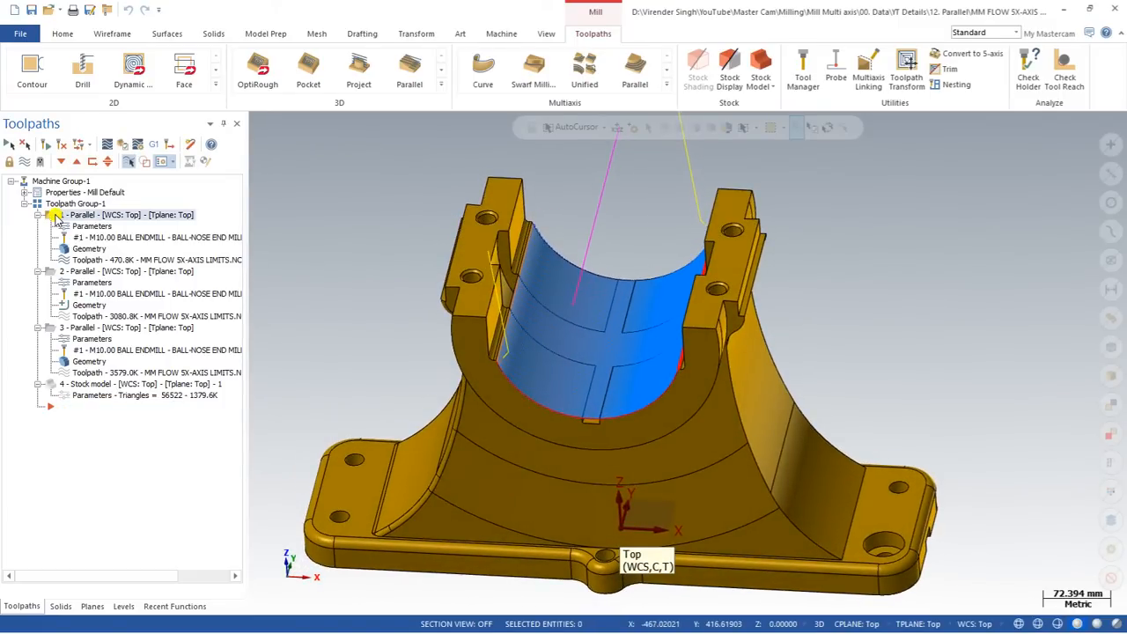
left_click(107, 144)
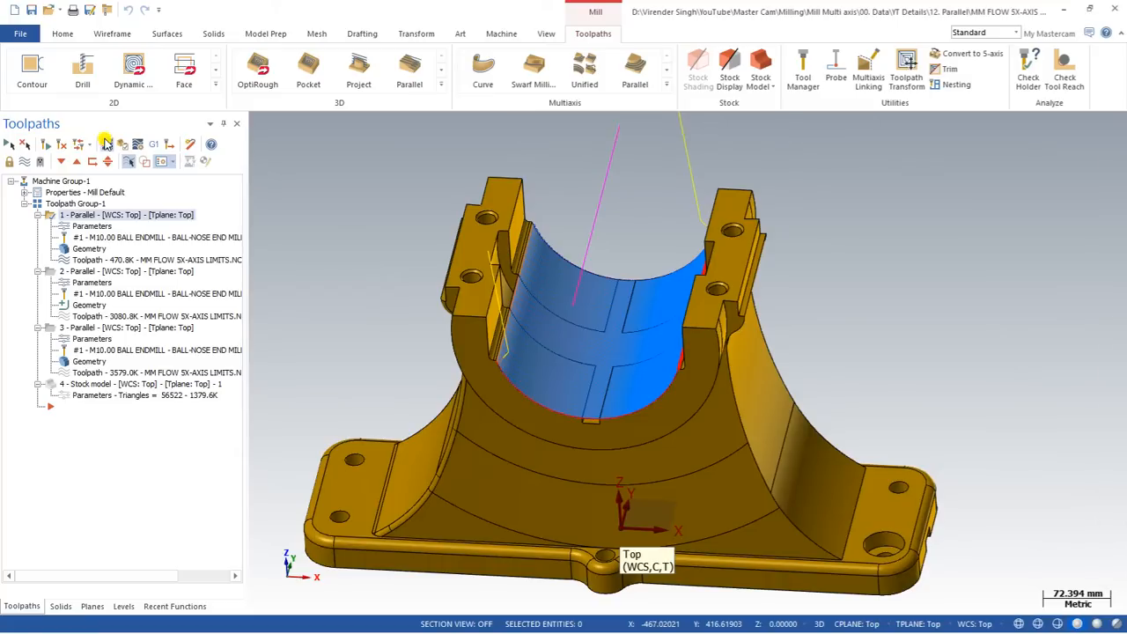
mouse_move(464, 126)
left_mouse_down()
mouse_move(447, 126)
mouse_move(470, 123)
left_mouse_up()
left_click(260, 122)
scroll(572, 313, "down", 3)
middle_click_drag(571, 313, 593, 302)
key("Escape")
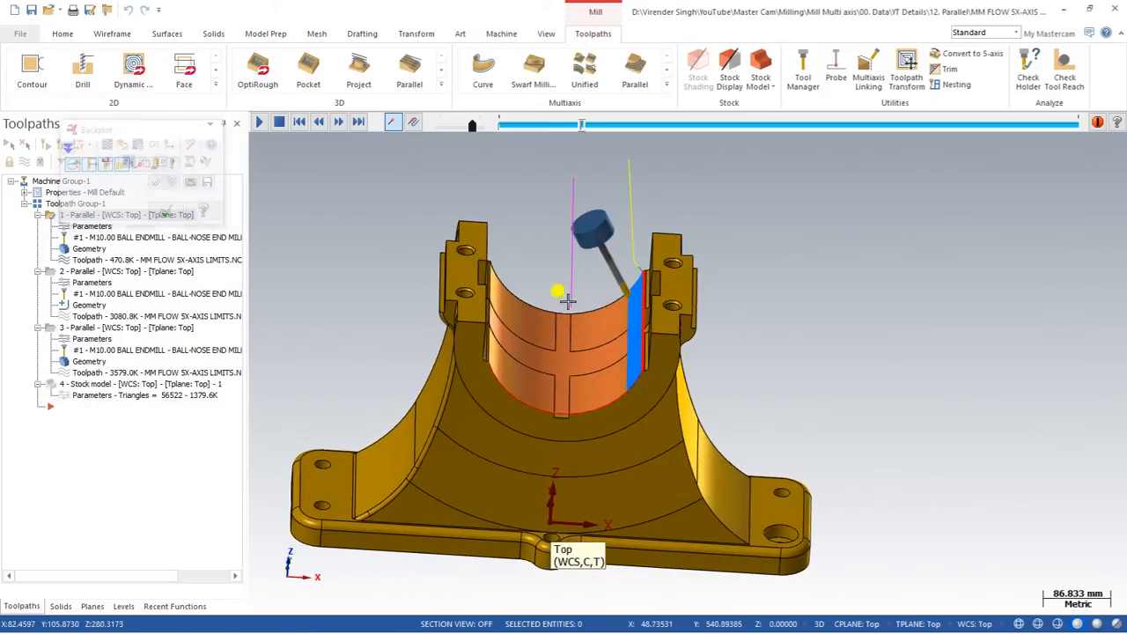
Step: Display the second and third Parallel operations and examine their toolpaths on the model
left_click(85, 272)
middle_click_drag(461, 238, 444, 292)
left_click(93, 328)
mouse_move(343, 284)
middle_mouse_down()
mouse_move(392, 317)
mouse_move(352, 336)
mouse_move(362, 285)
mouse_move(538, 251)
mouse_move(524, 316)
middle_mouse_up()
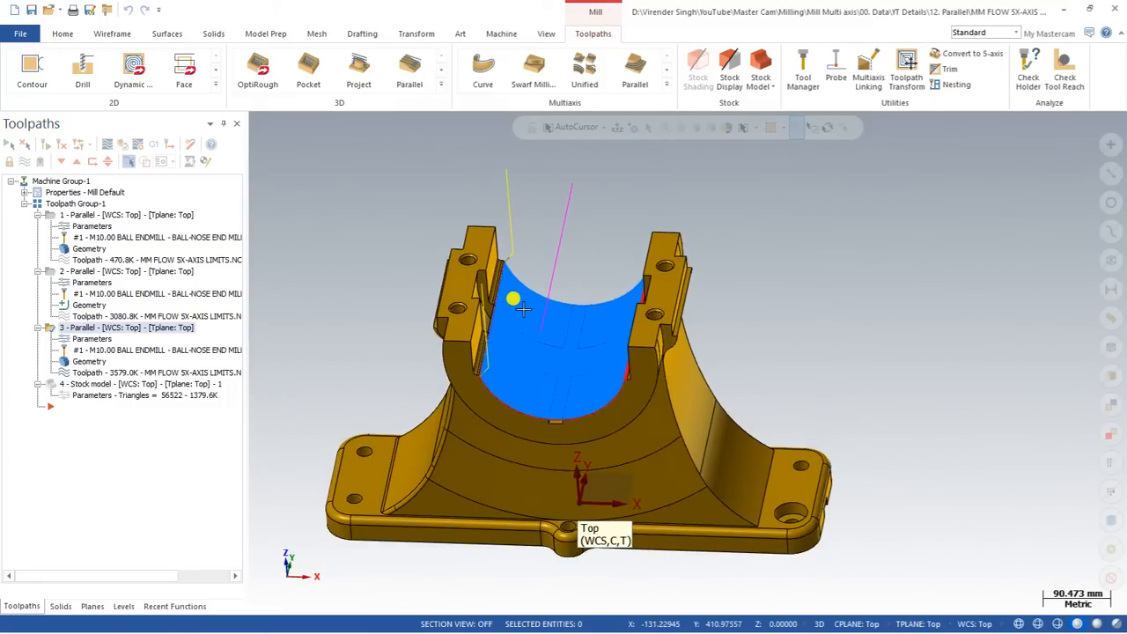
Step: Delete all existing operations and tools from the machine group
scroll(431, 227, "down", 1)
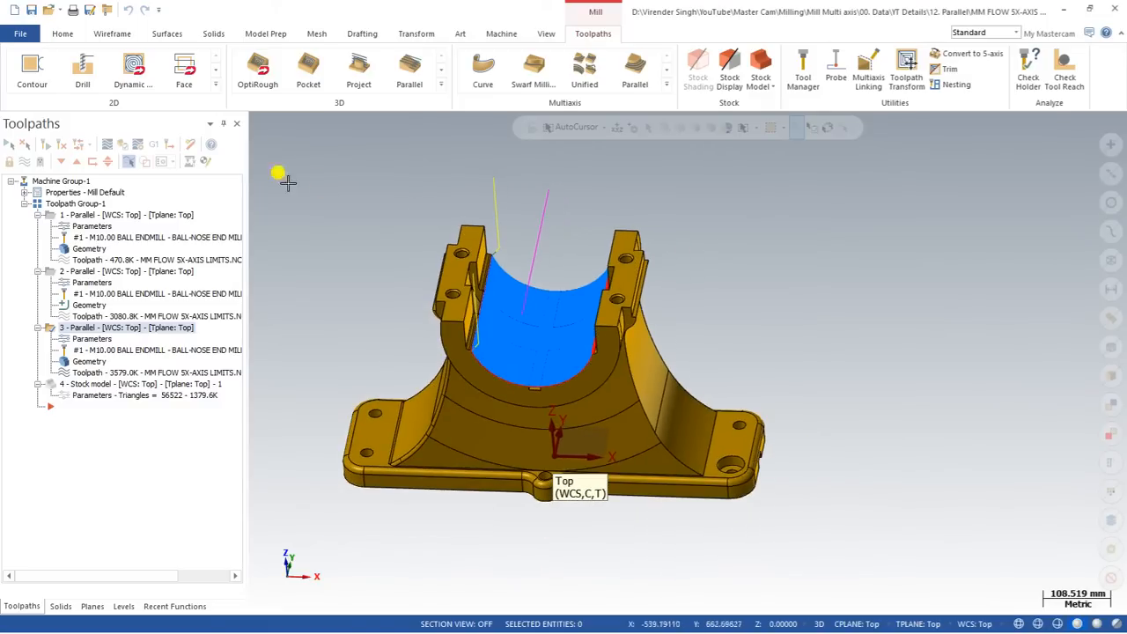
left_click(190, 146)
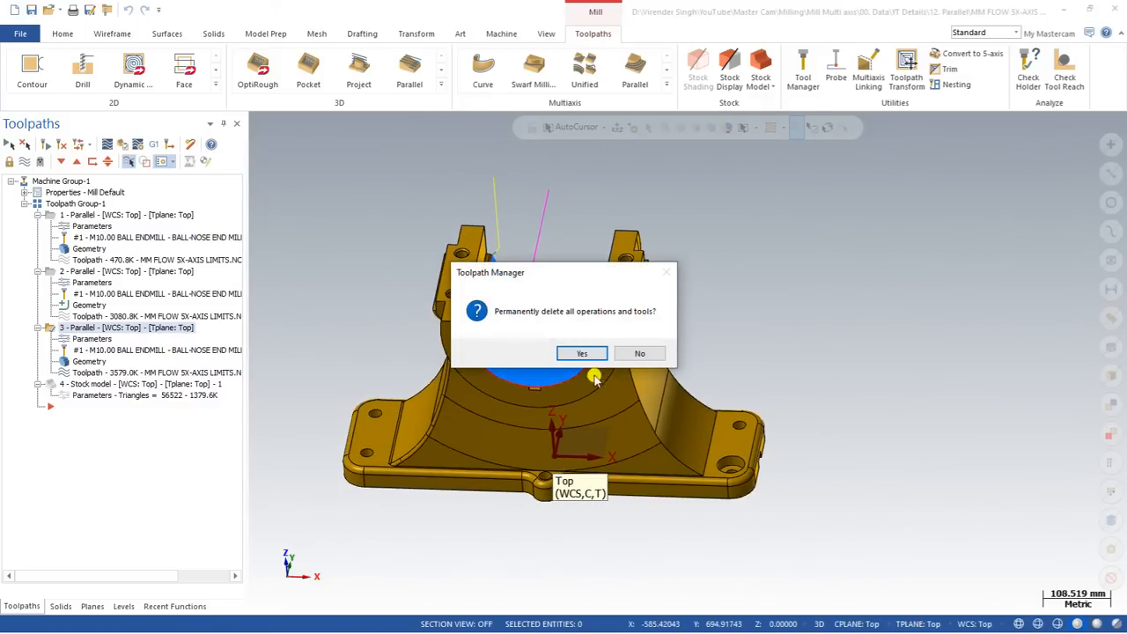
left_click(577, 352)
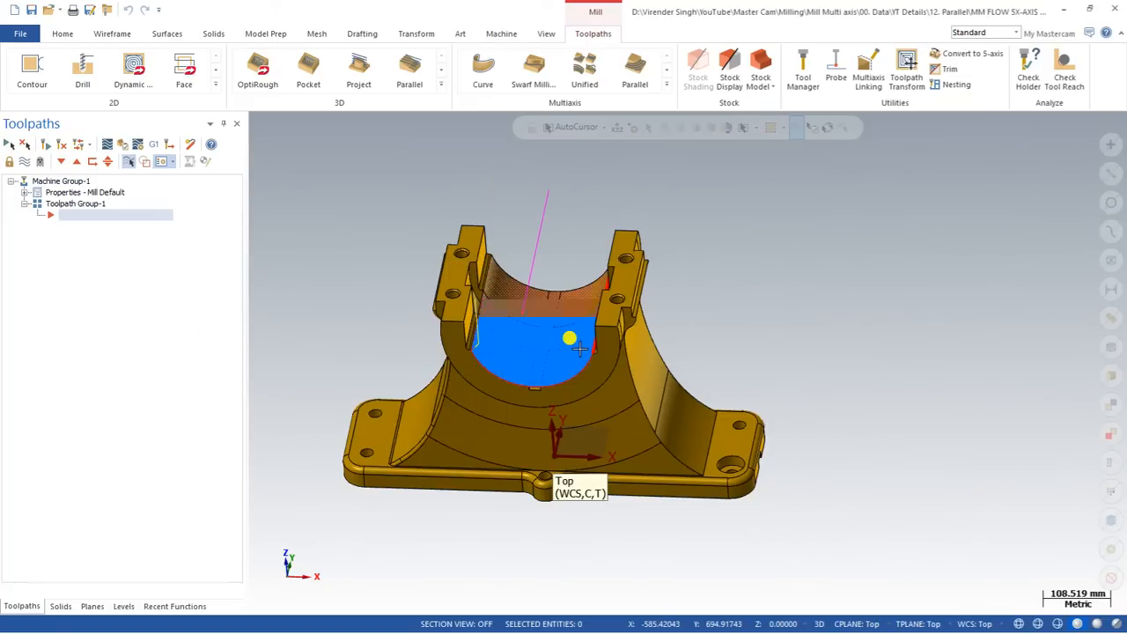
Step: Create a multiaxis Parallel toolpath using the 12 mm ball-nose end mill from the tool library
middle_click_drag(573, 336, 500, 292)
scroll(506, 299, "up", 2)
scroll(506, 299, "down", 2)
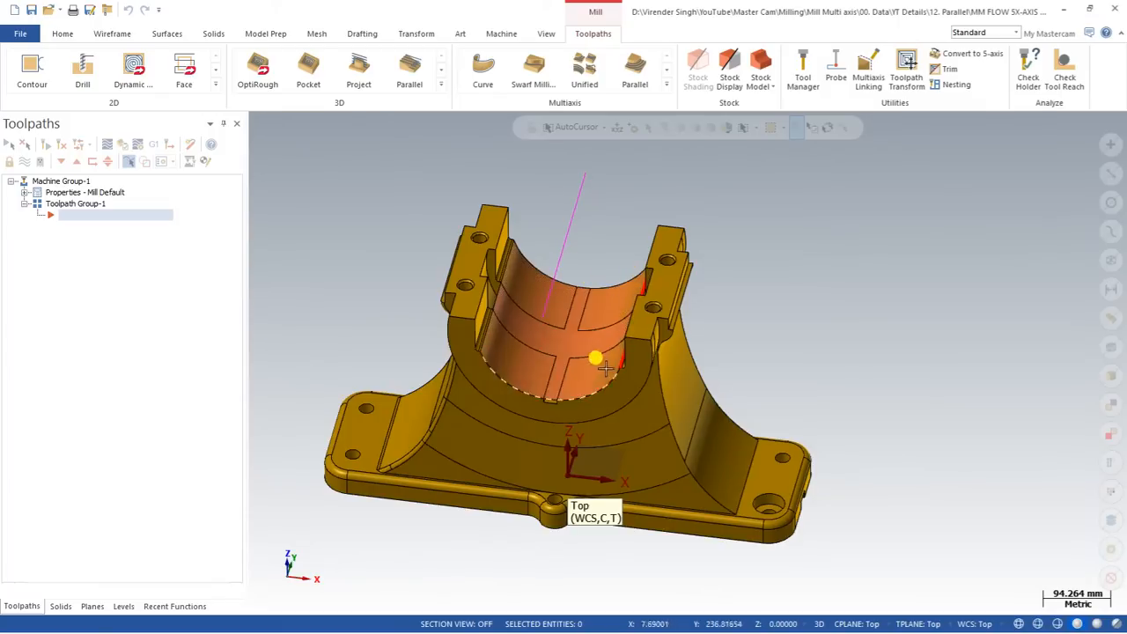
middle_click_drag(632, 293, 654, 275)
scroll(654, 276, "up", 1)
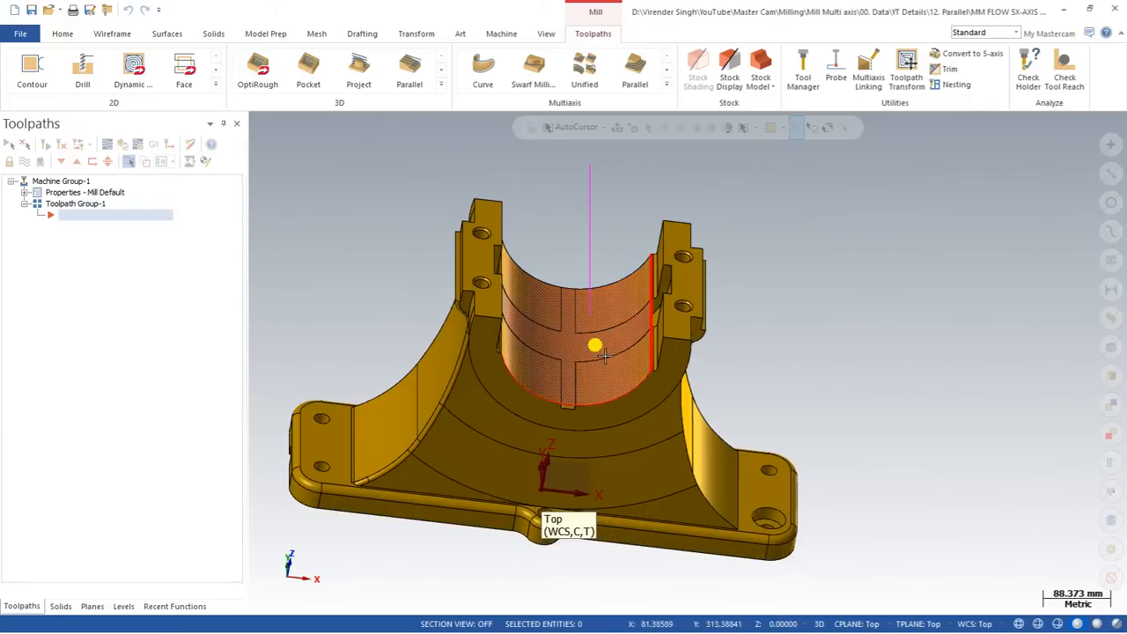
middle_click_drag(593, 309, 605, 328)
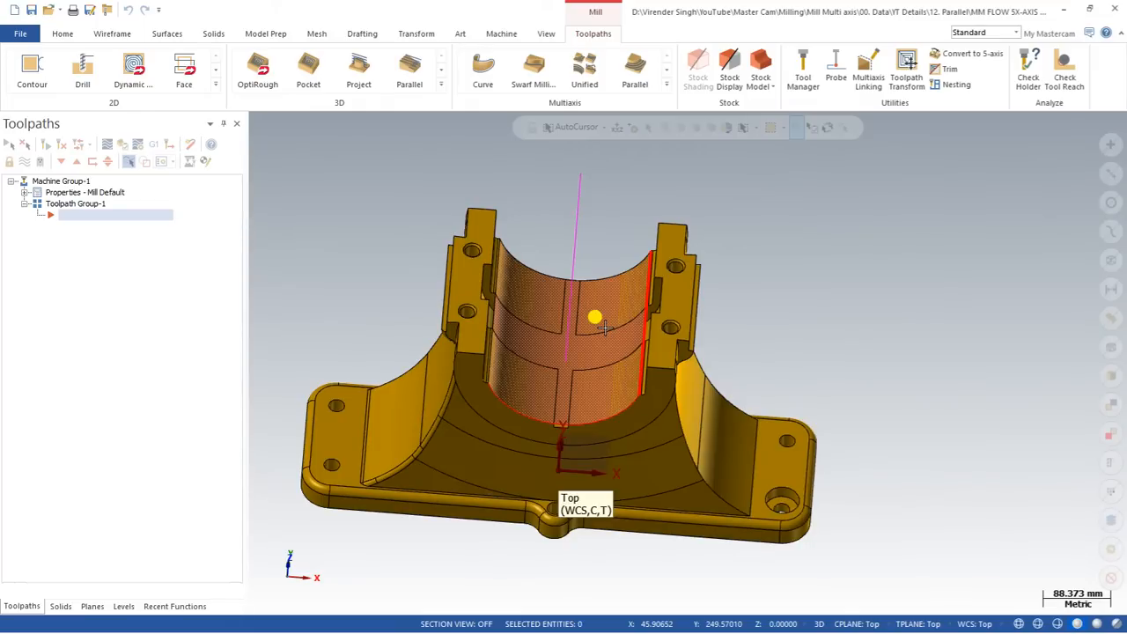
left_click(669, 86)
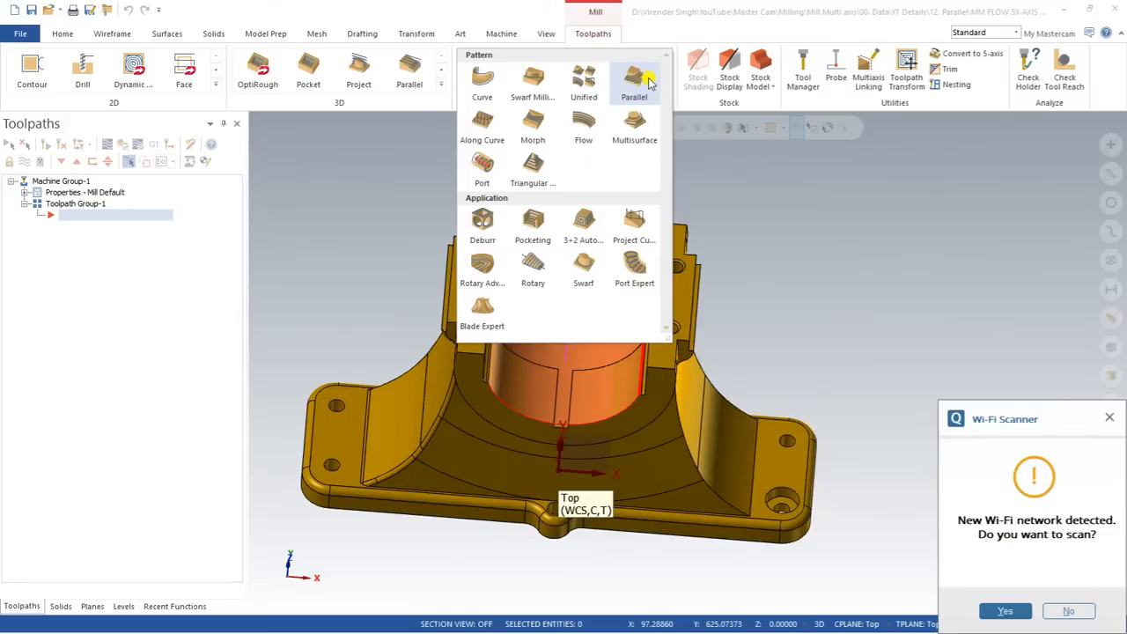
left_click(643, 77)
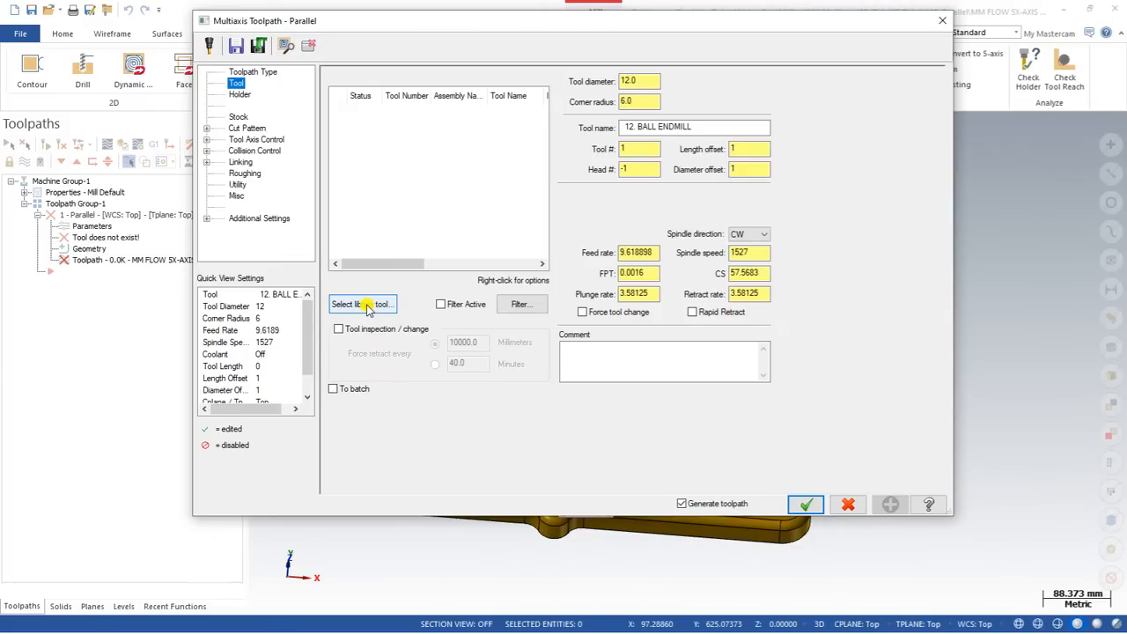
left_click(363, 304)
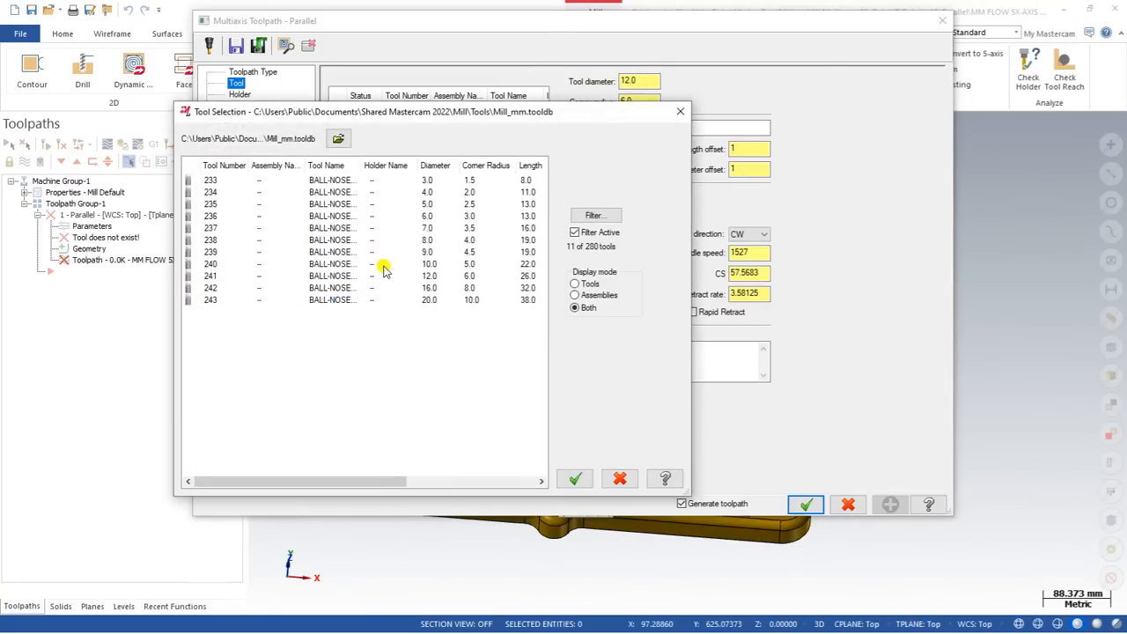
left_click(384, 278)
double_click(384, 278)
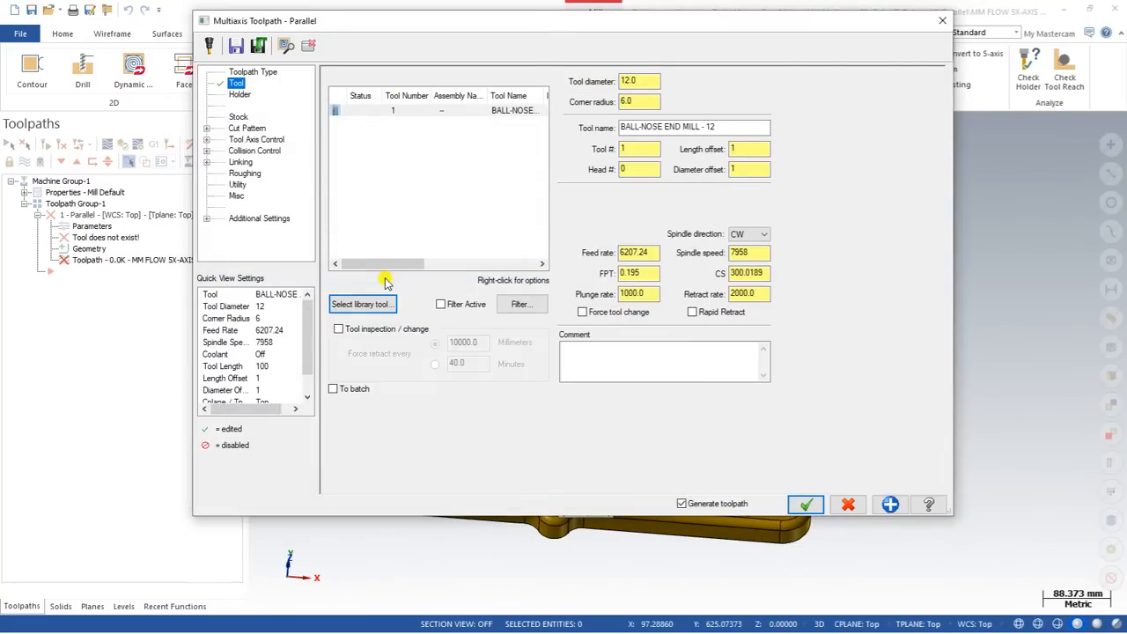
Step: Compare the Curves, Surfaces and Angle options for the cut pattern's Parallel To setting
left_click(243, 128)
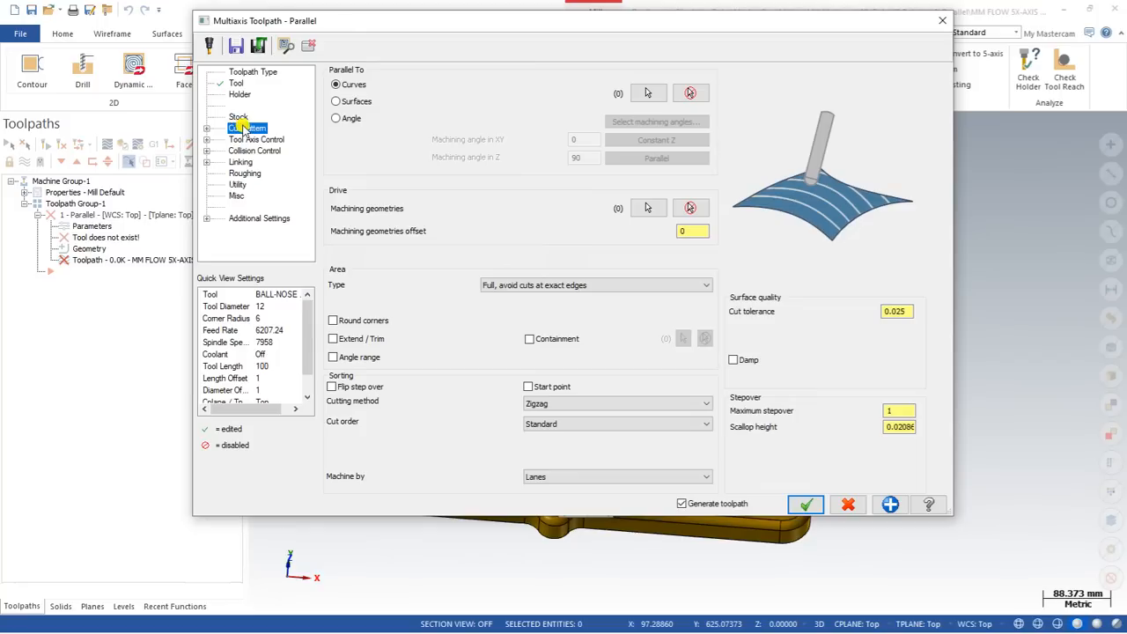
left_click(355, 87)
left_click(353, 102)
left_click(337, 121)
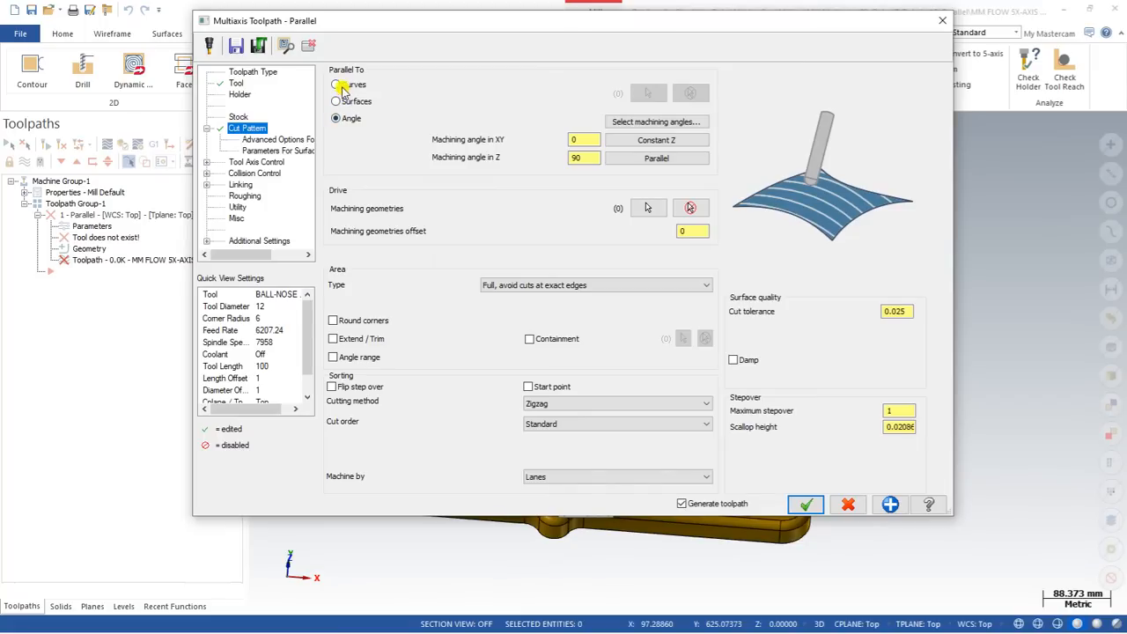
left_click(342, 86)
left_click(355, 104)
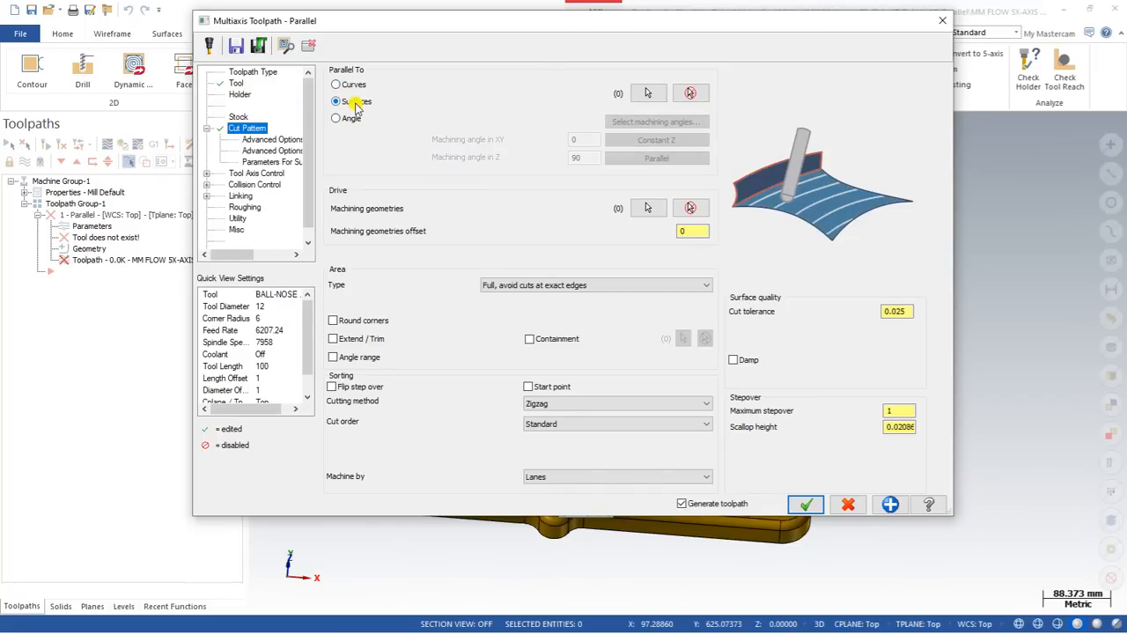
left_click(336, 118)
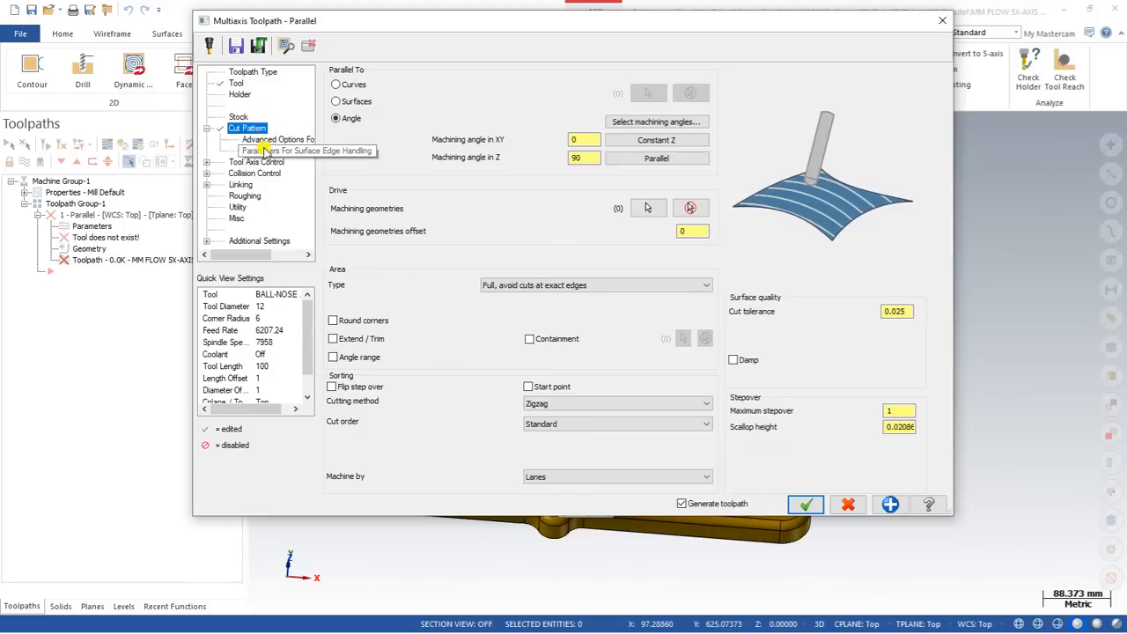
left_click(343, 86)
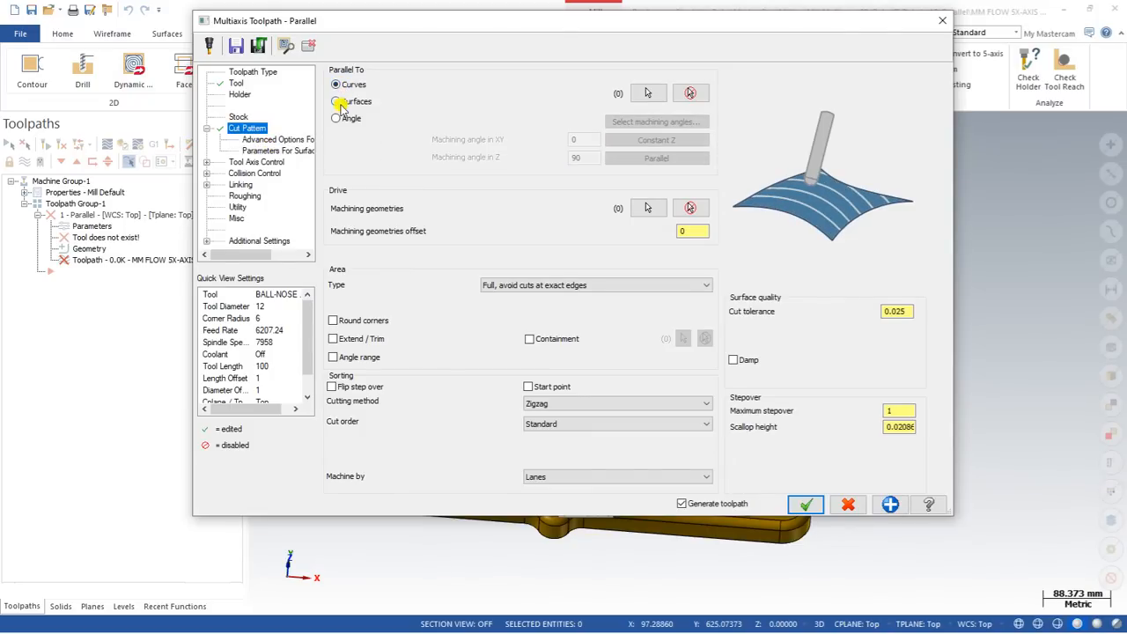
Step: Make the cuts parallel to Surfaces, with the bracket's semicircular front face as the reference surface
left_click(342, 103)
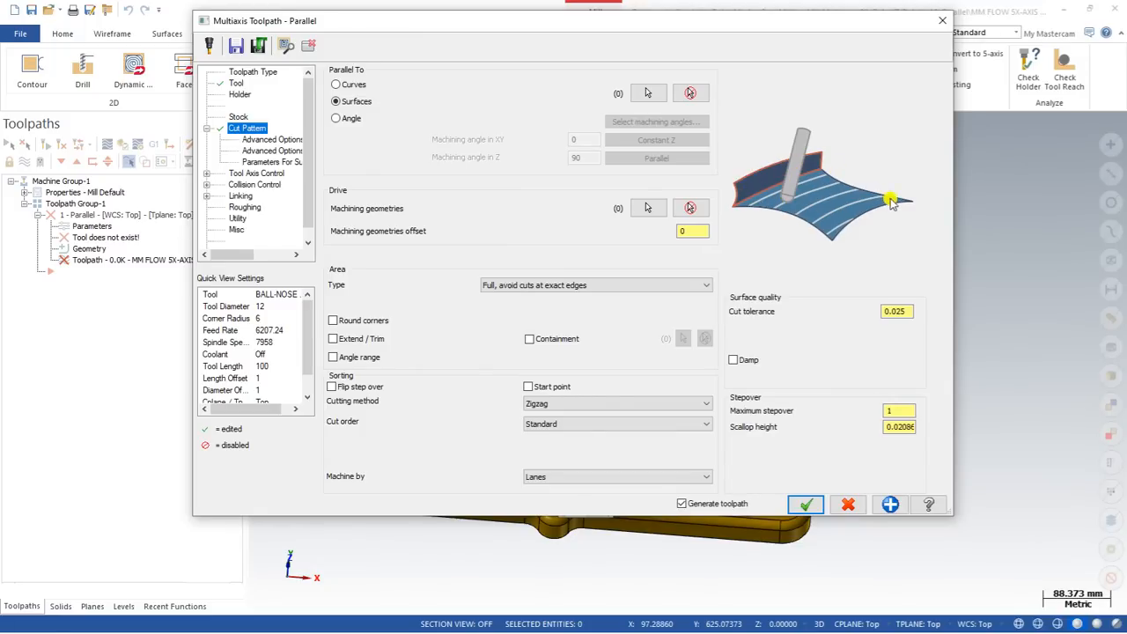
left_click(645, 92)
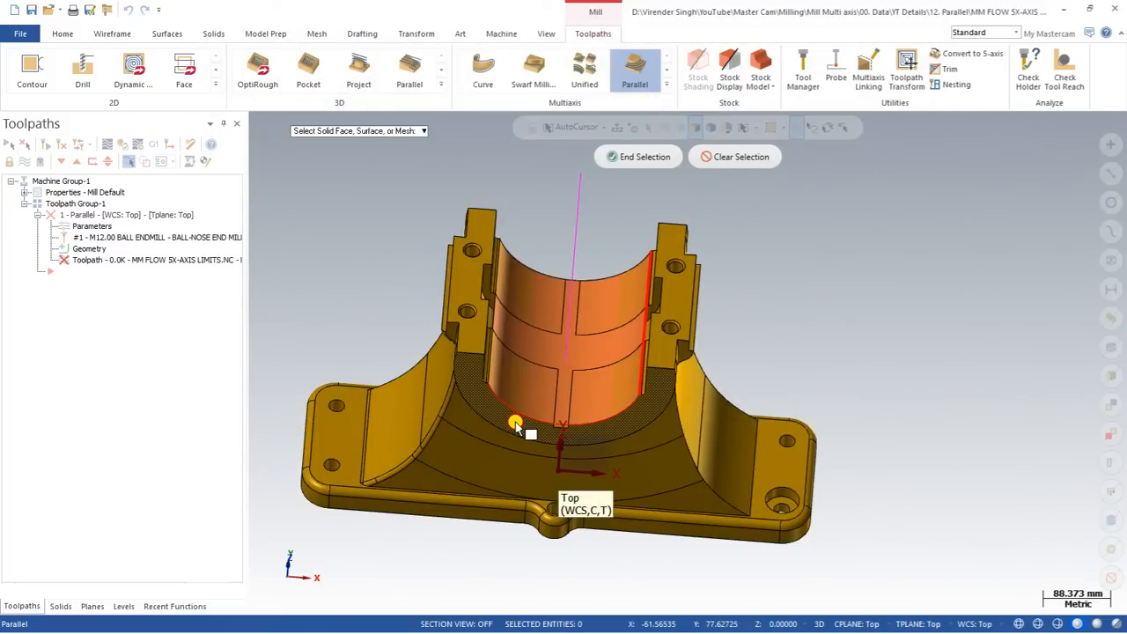
middle_click_drag(584, 244, 538, 219)
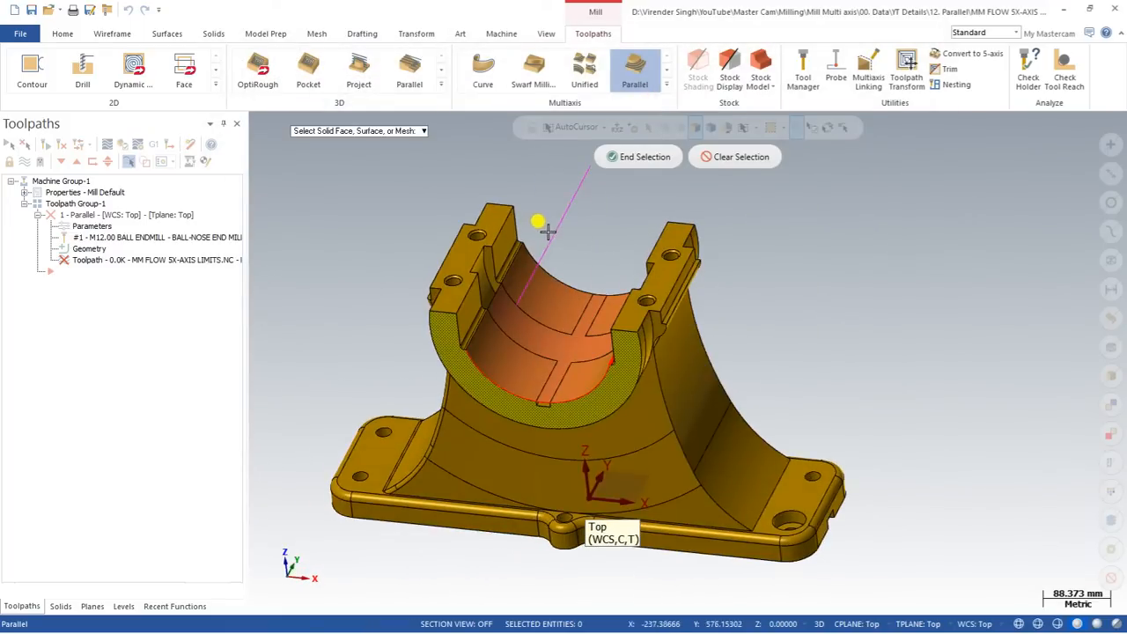
left_click(647, 157)
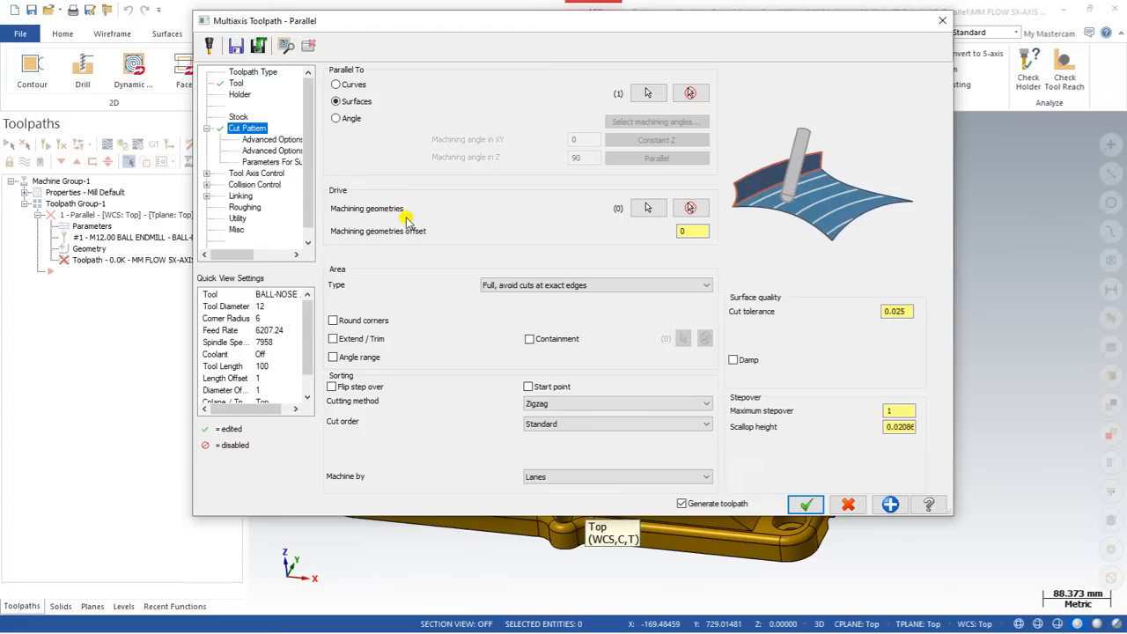
Step: Select the orange curved saddle surface as the machining geometry
left_click(648, 210)
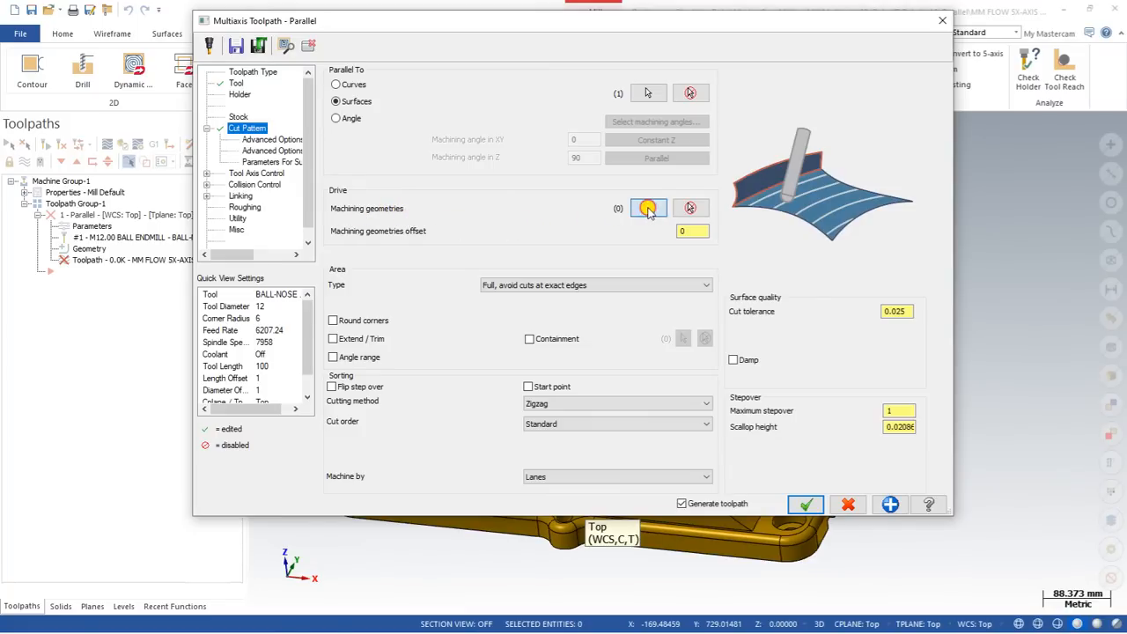
mouse_move(540, 334)
middle_mouse_down()
mouse_move(619, 324)
mouse_move(543, 345)
middle_mouse_up()
left_click(631, 157)
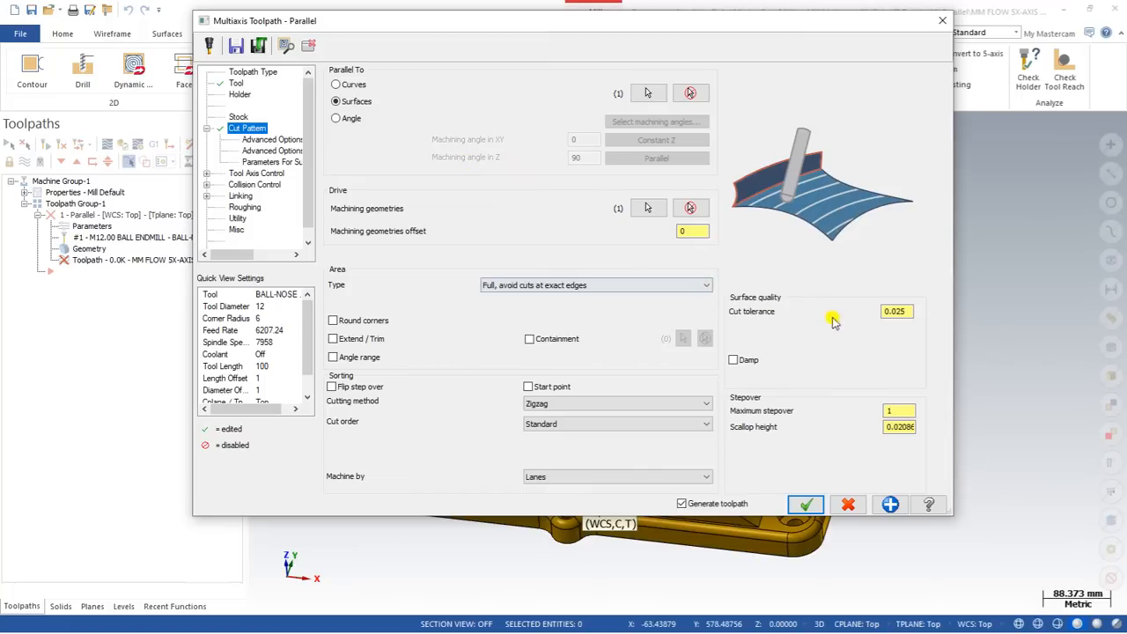
double_click(899, 312)
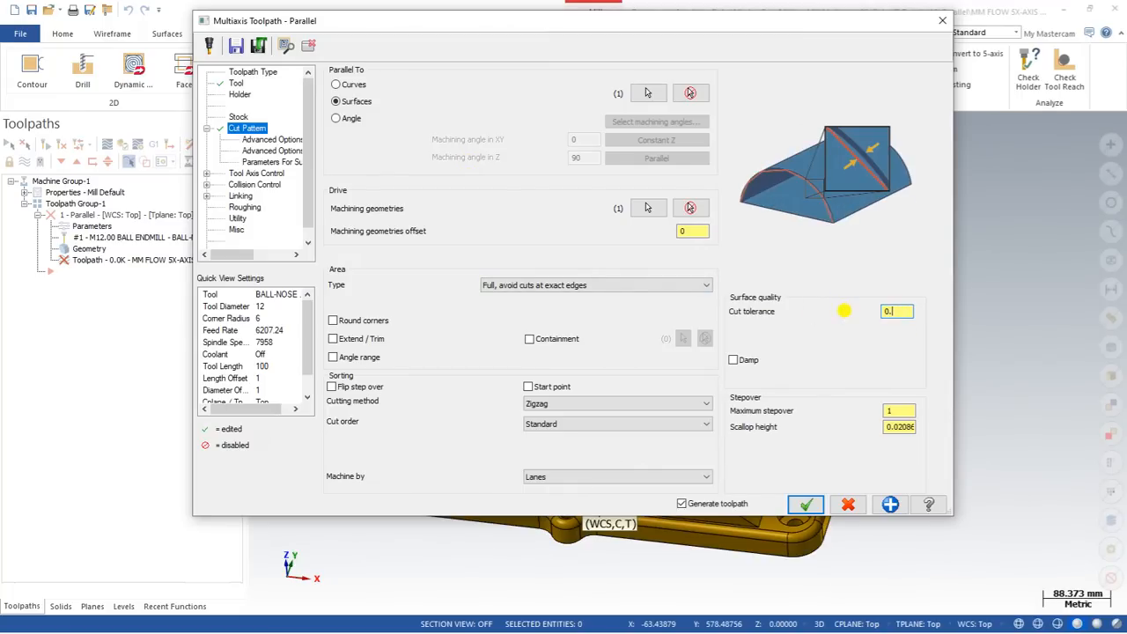
type("0.")
key("Return")
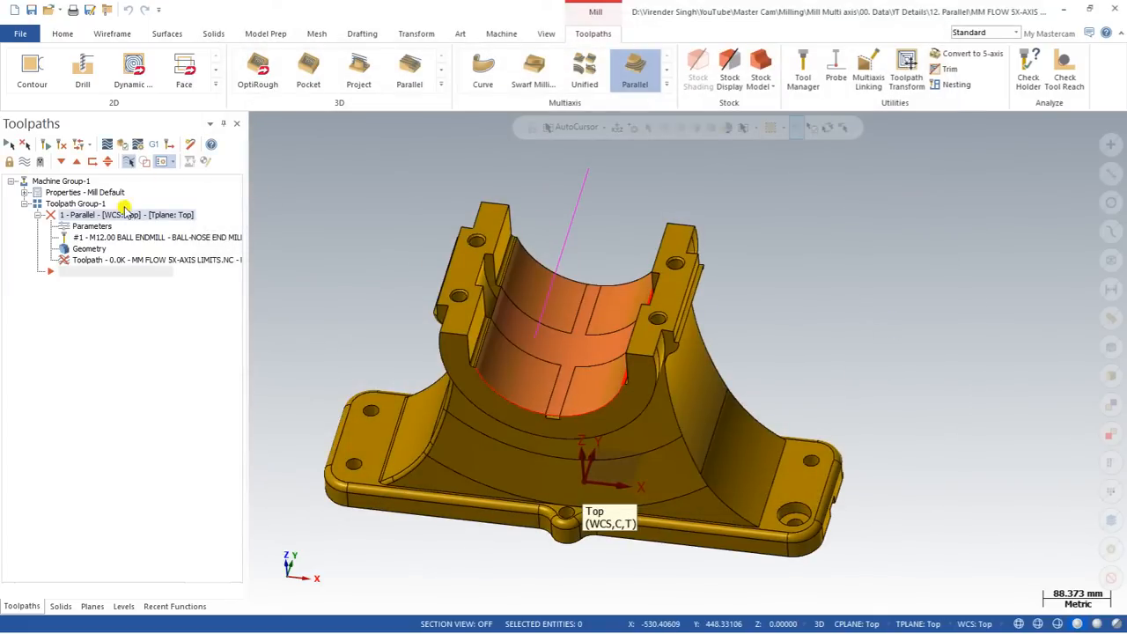
Step: Reopen the Parallel toolpath, make its cuts parallel to Surfaces with a picked reference surface, and set the cut tolerance to 0.1
left_click(102, 226)
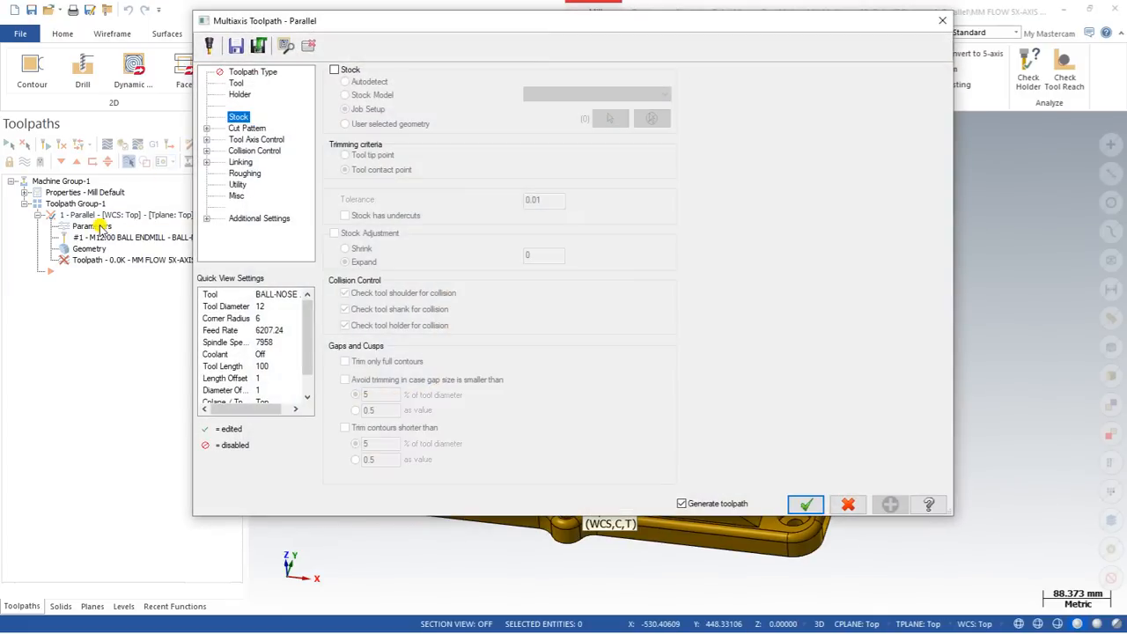
left_click(246, 128)
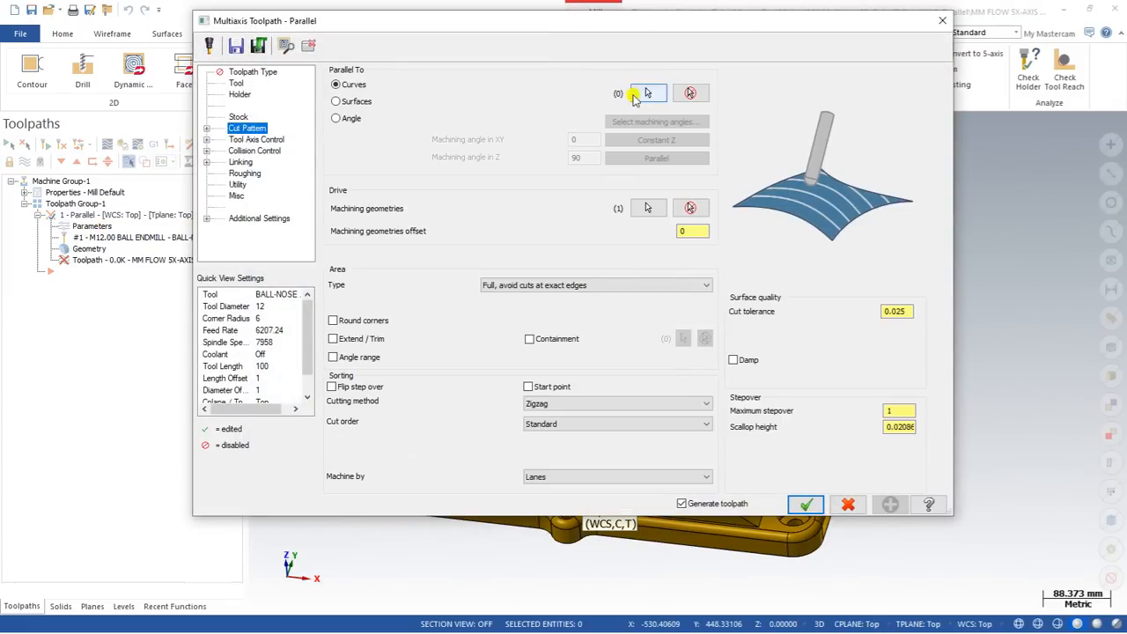
left_click(356, 101)
left_click(648, 93)
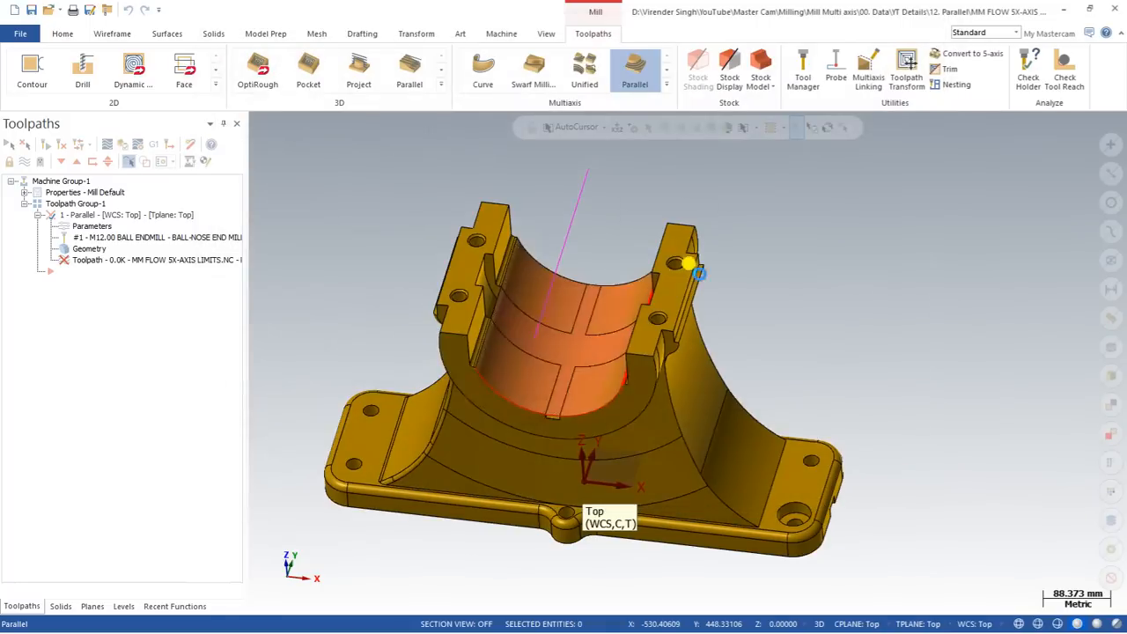
left_click(568, 244)
left_click(637, 156)
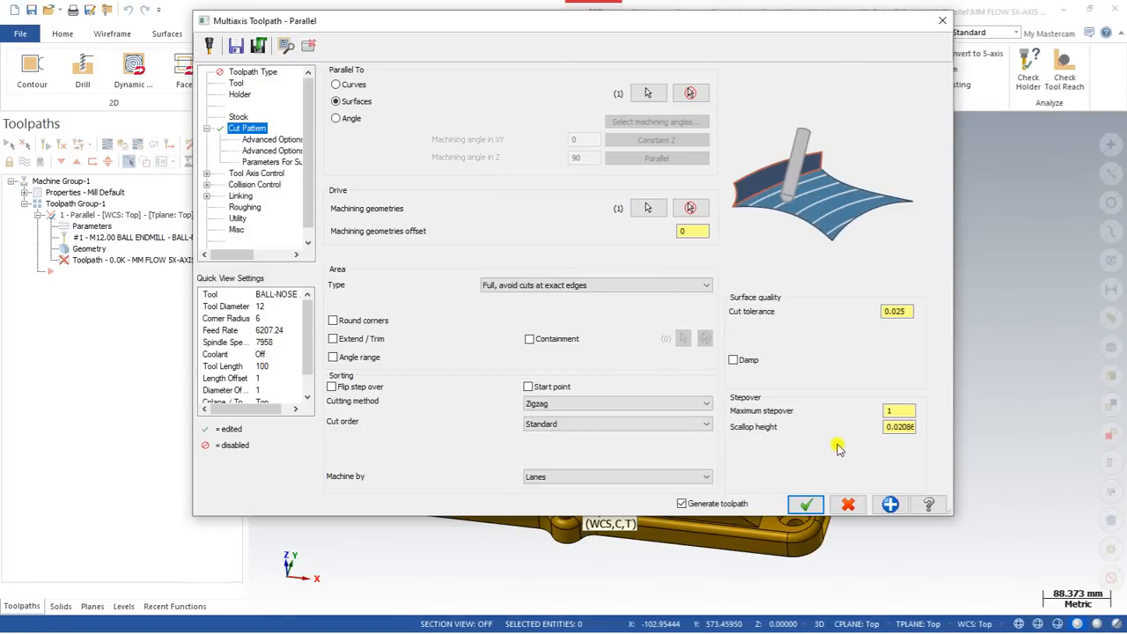
left_click(908, 312)
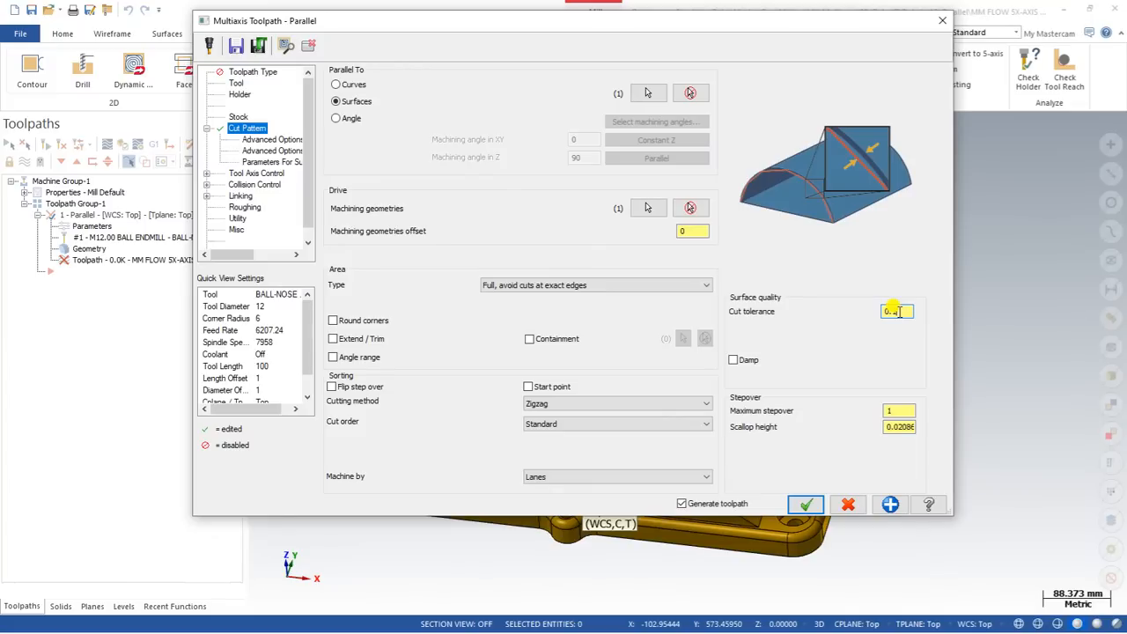
Step: Set the tool axis control to From Chain, using the magenta line above the saddle surface as the chain
left_click(238, 174)
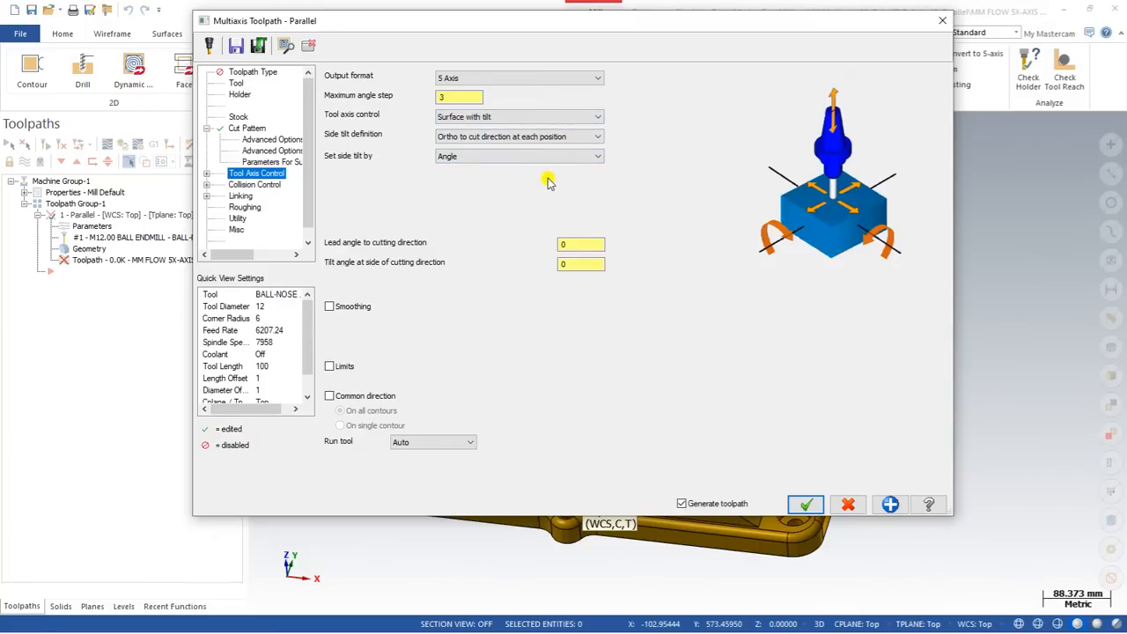
left_click(518, 118)
left_click(471, 184)
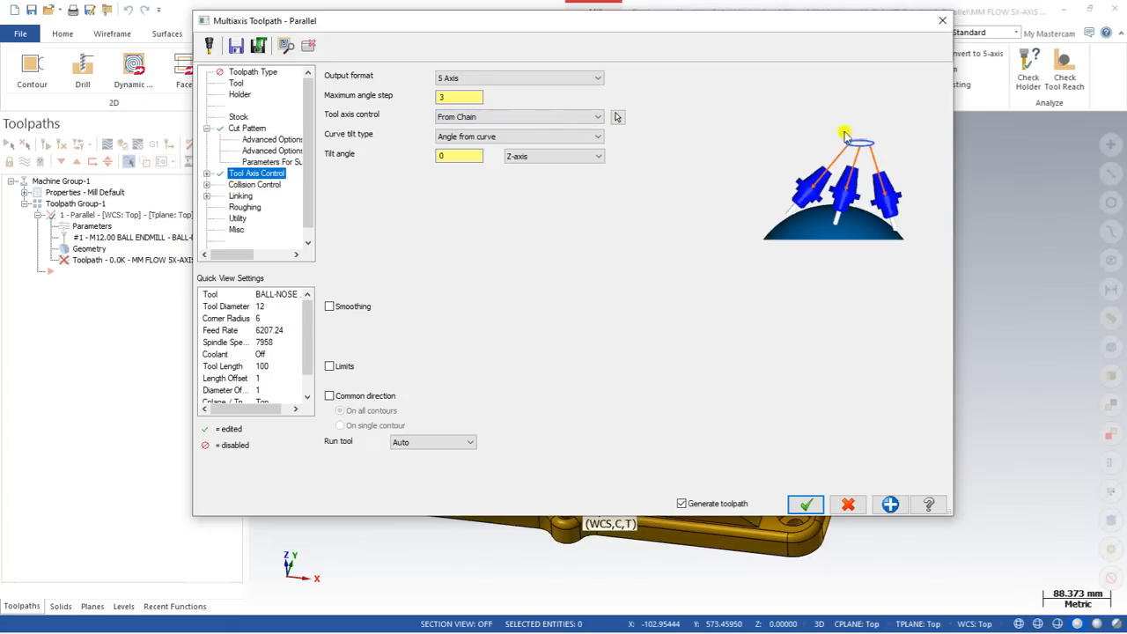
left_click(616, 117)
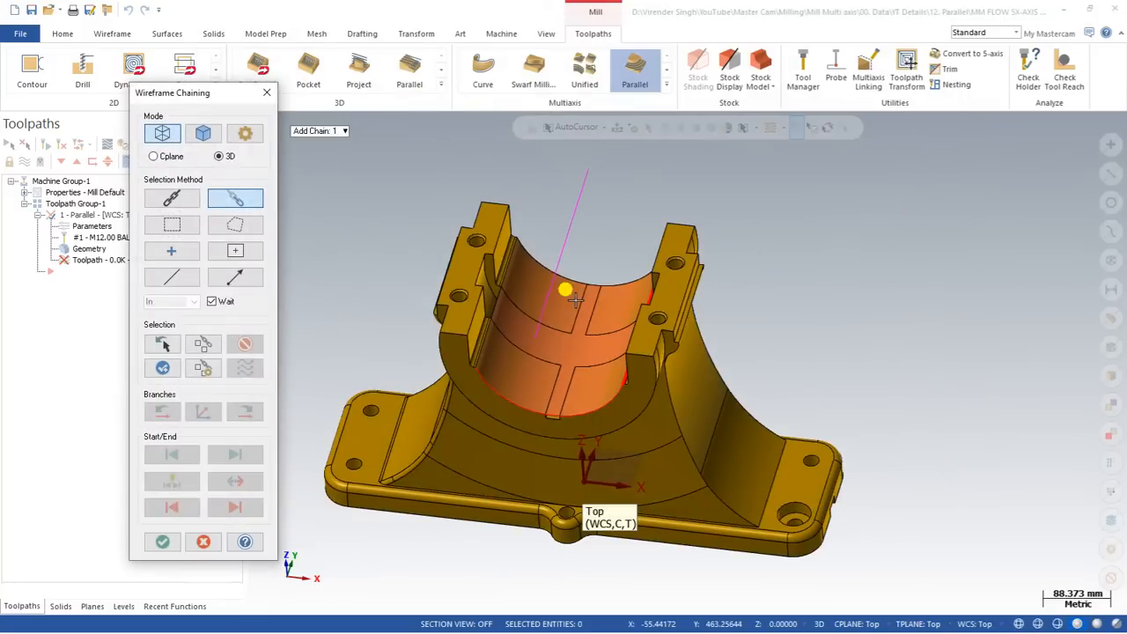
left_click(162, 541)
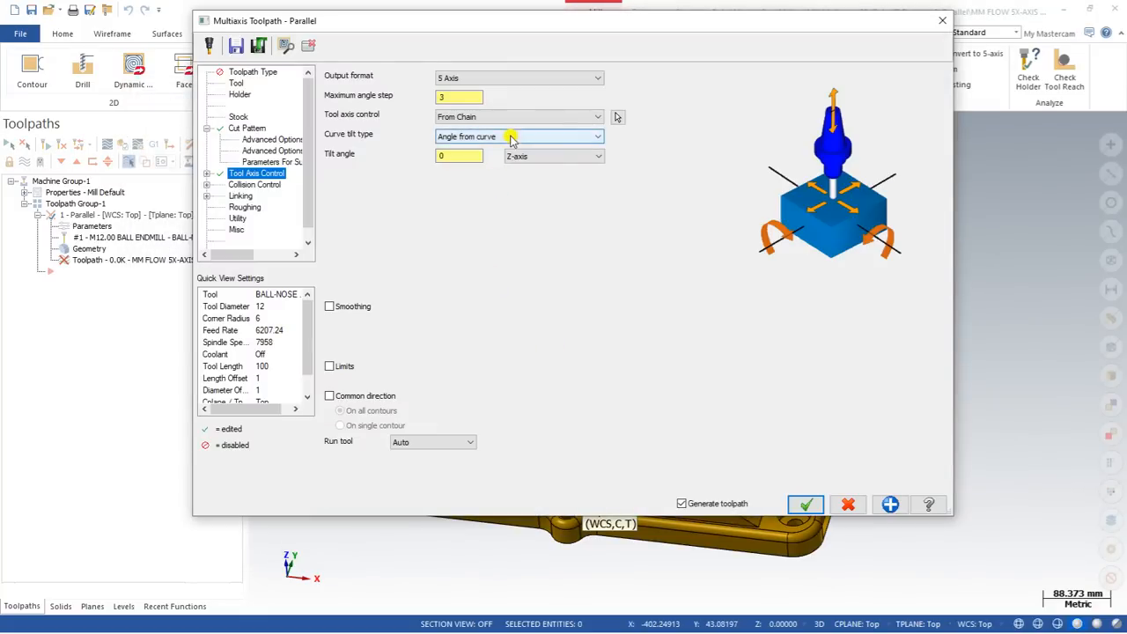
Step: Set the curve tilt type to Closest point and generate the toolpath
left_click(502, 141)
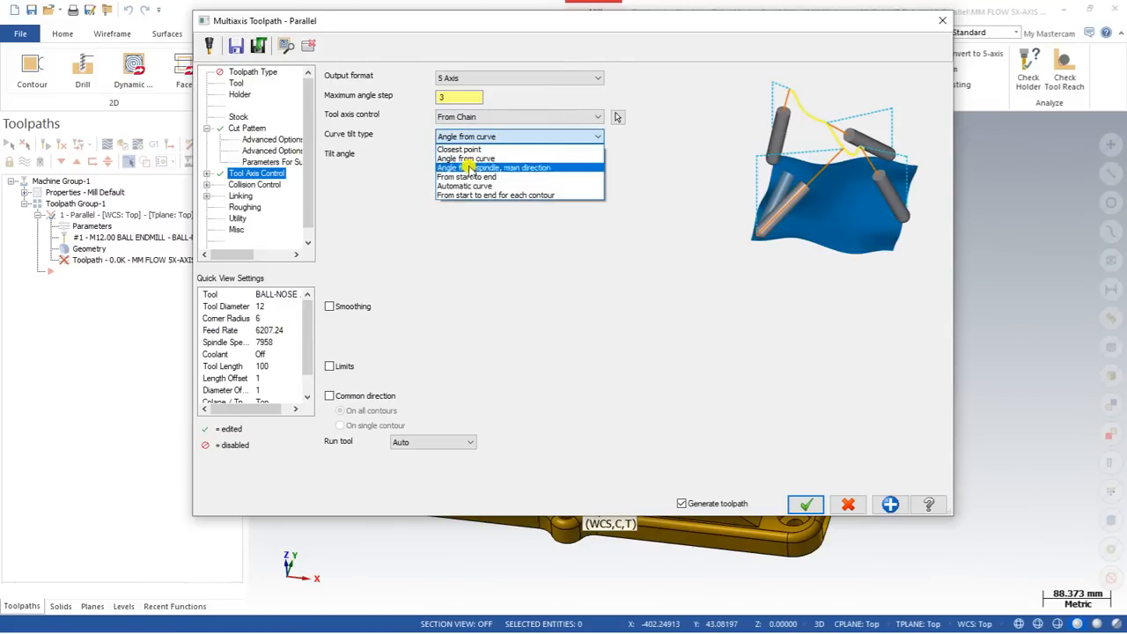
left_click(463, 149)
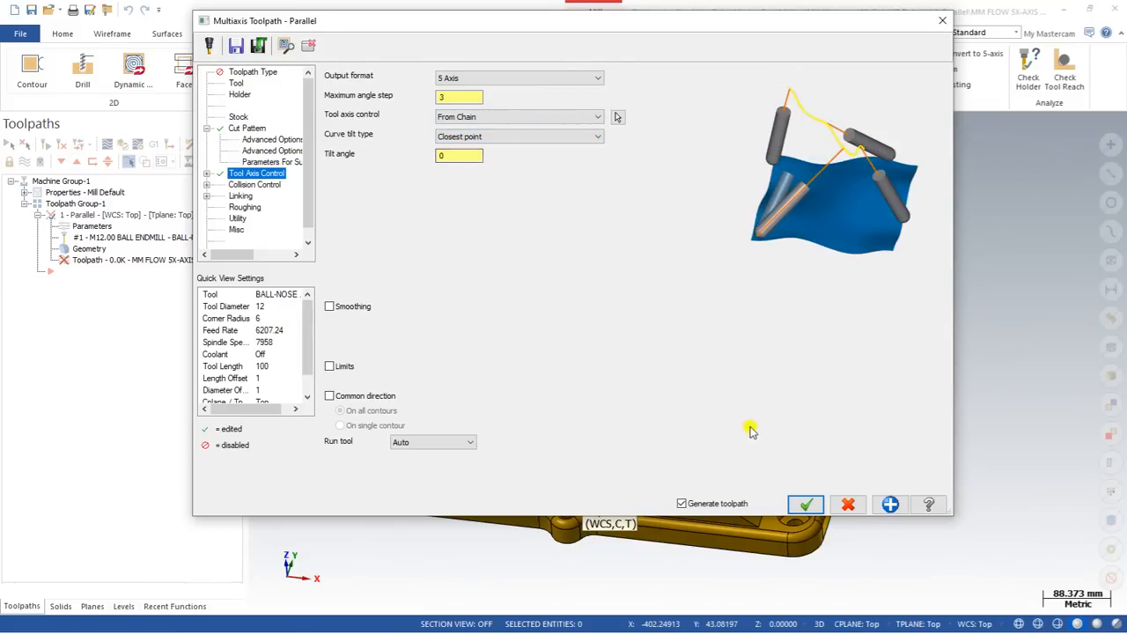
left_click(806, 503)
Step: Examine the generated Parallel toolpath and its linking moves over the bracket's saddle surface
middle_click_drag(567, 349, 576, 322)
mouse_move(340, 234)
middle_mouse_down()
mouse_move(365, 241)
mouse_move(346, 246)
middle_mouse_up()
scroll(476, 304, "up", 3)
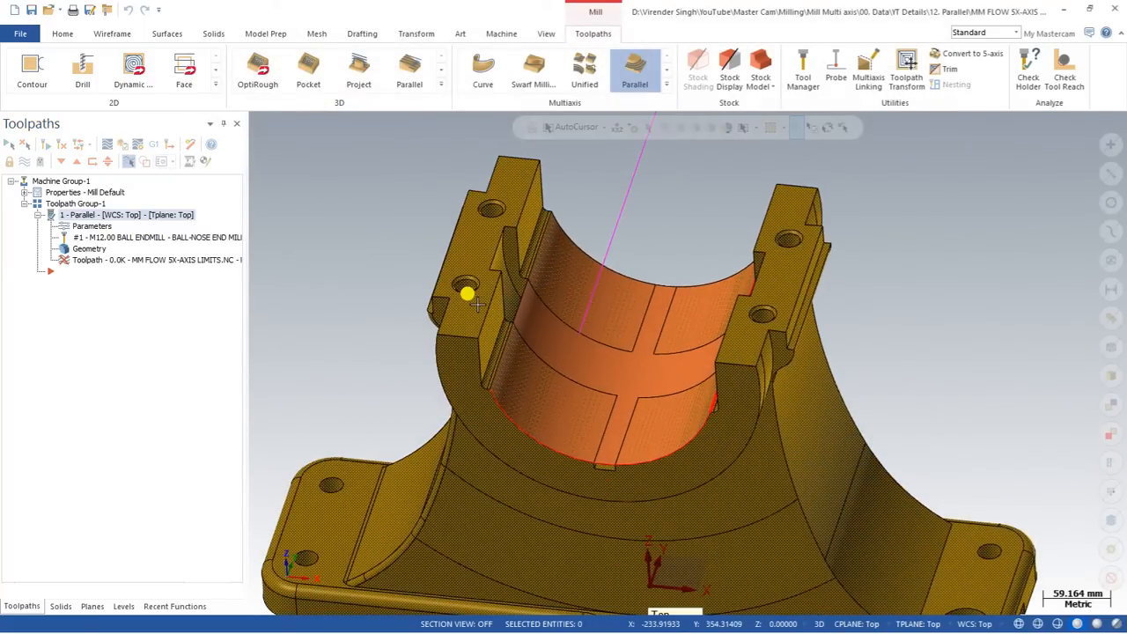
scroll(475, 304, "down", 2)
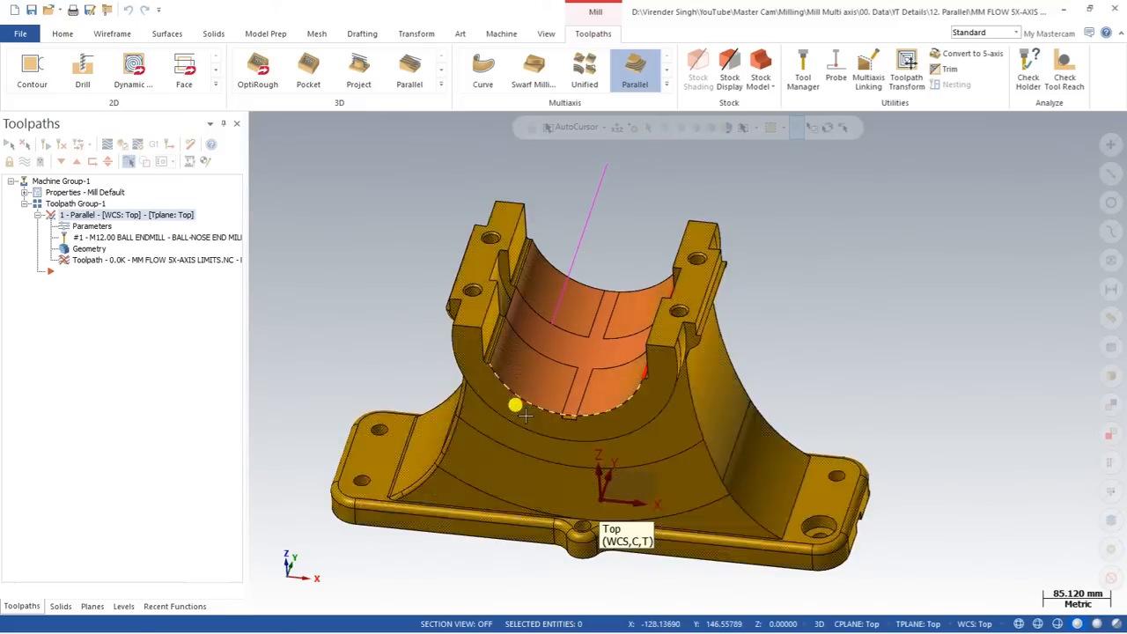
scroll(538, 373, "up", 2)
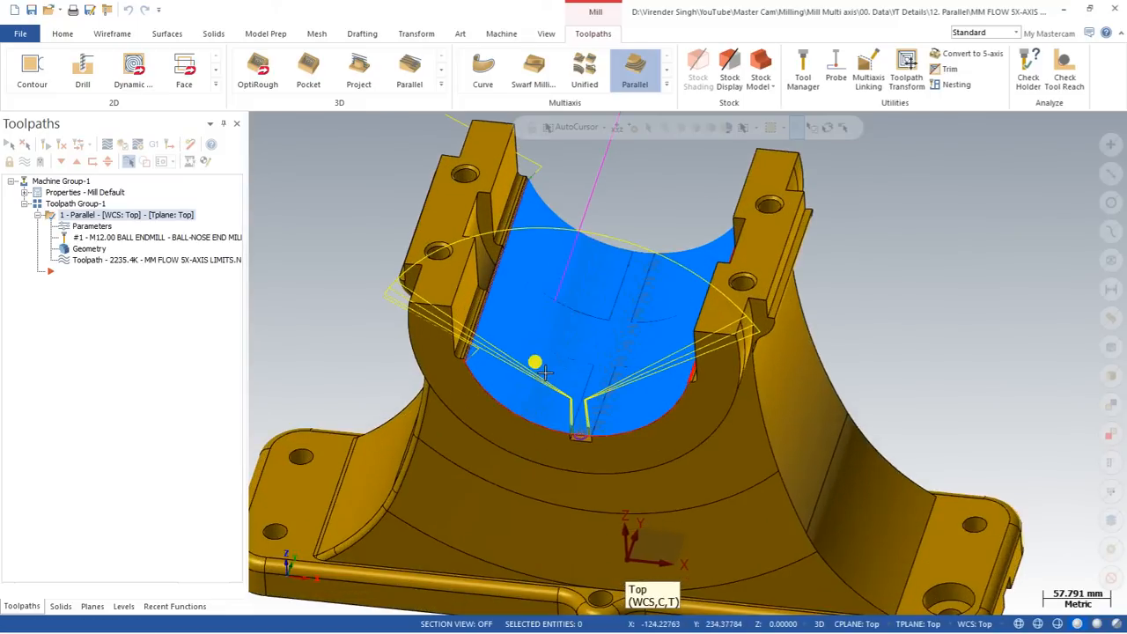
mouse_move(544, 373)
middle_mouse_down()
mouse_move(544, 324)
mouse_move(451, 385)
middle_mouse_up()
scroll(544, 372, "down", 1)
scroll(544, 373, "up", 1)
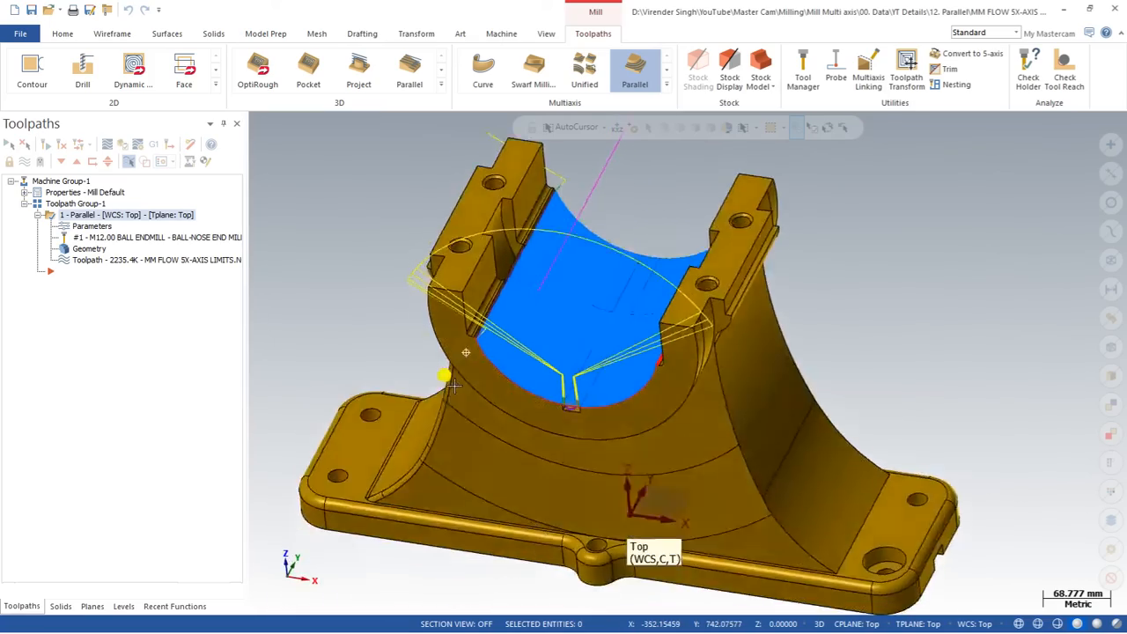
scroll(576, 309, "up", 3)
mouse_move(575, 309)
middle_mouse_down()
mouse_move(508, 354)
mouse_move(609, 282)
mouse_move(580, 291)
middle_mouse_up()
Step: Check the maximum stepover in the toolpath's cut pattern settings and dismiss the Wi-Fi Scanner notification
left_click(99, 227)
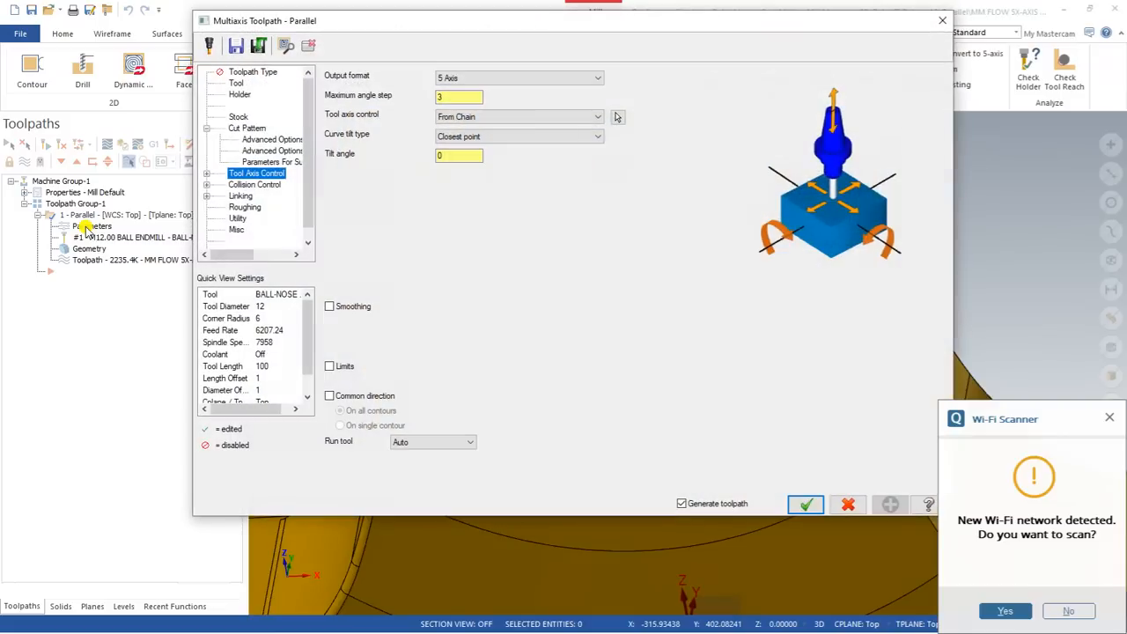
left_click(241, 129)
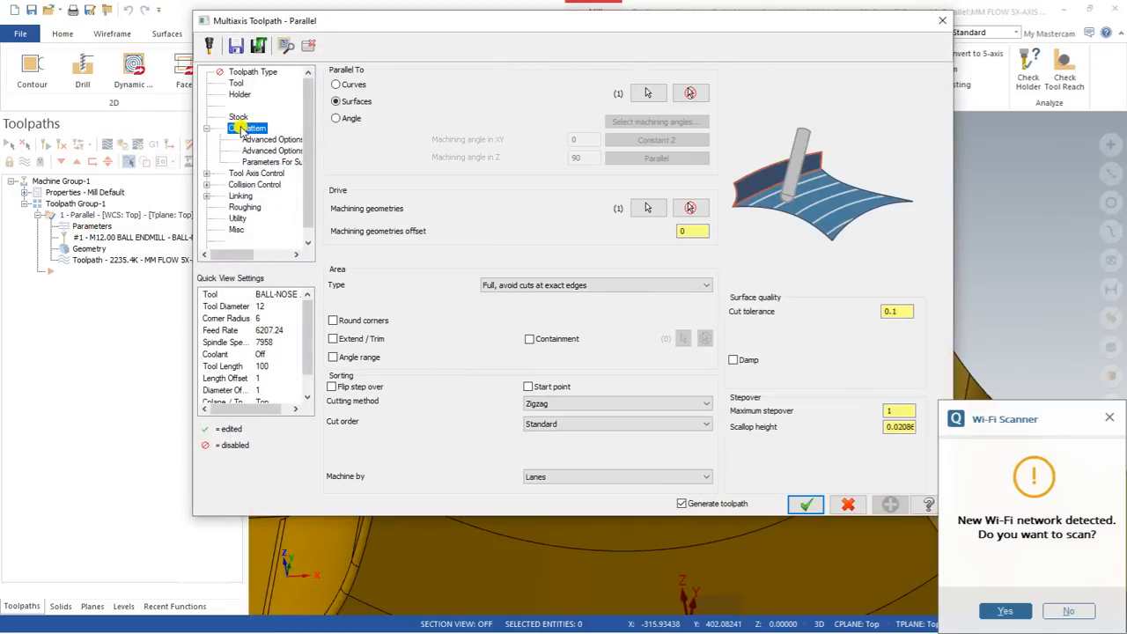
double_click(889, 411)
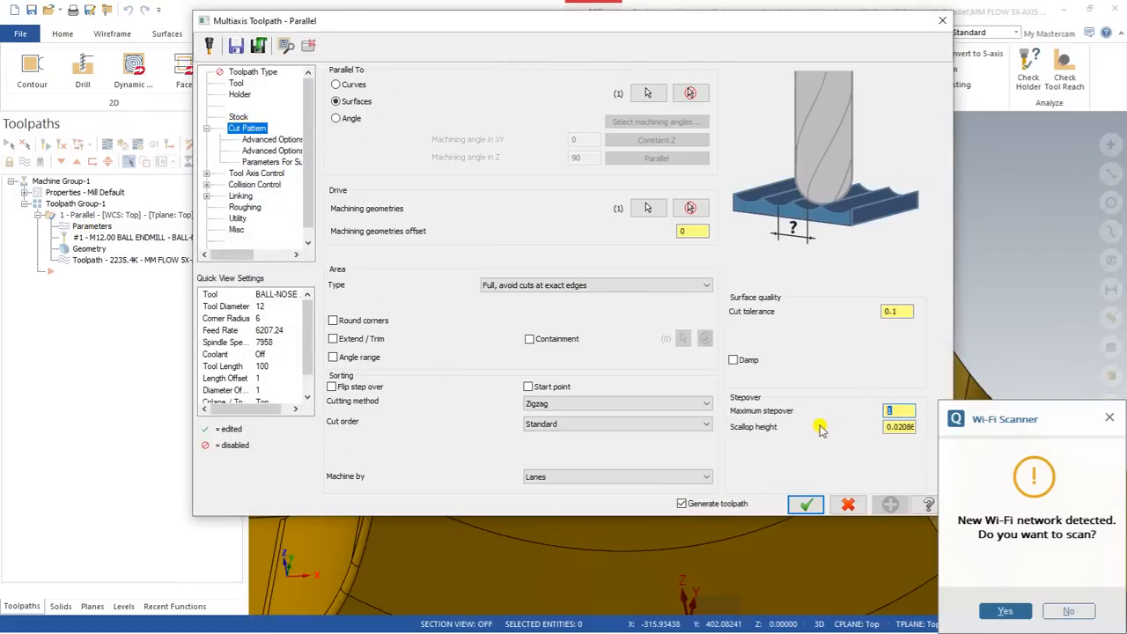
left_click(1108, 417)
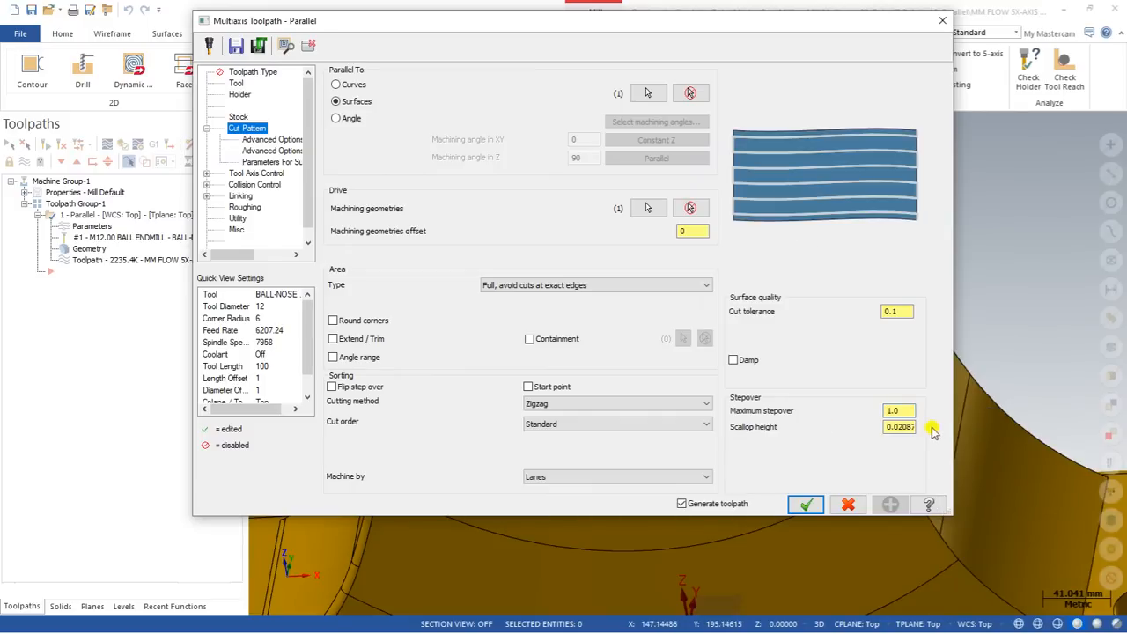
left_click(909, 410)
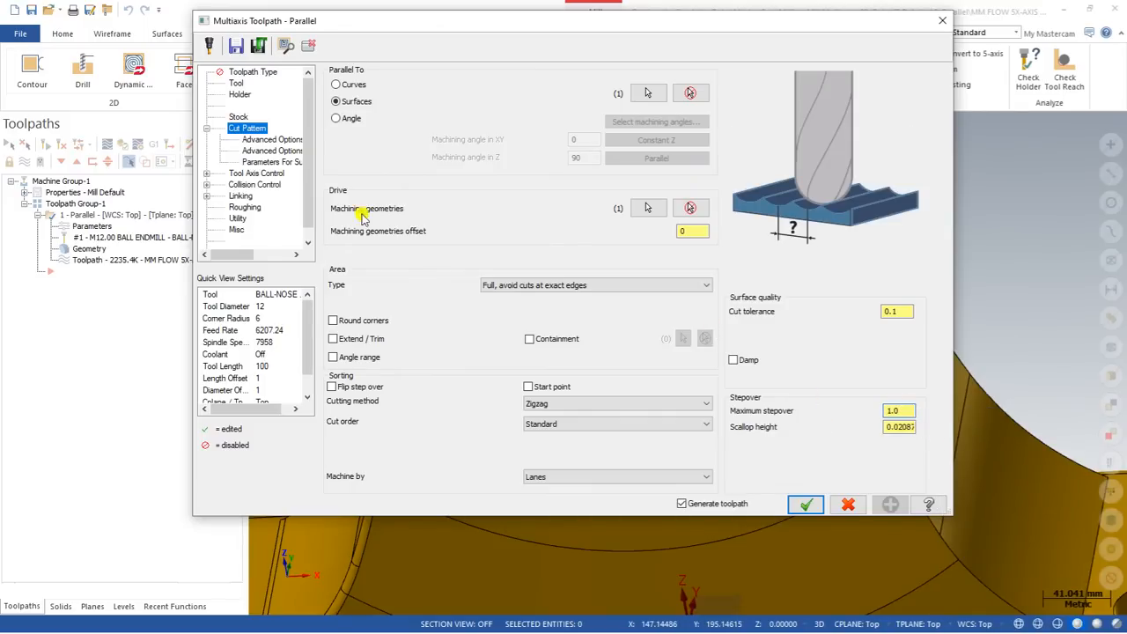
key("Return")
Step: Inspect the retract and entry moves where the toolpath crosses the small notch at the saddle's front edge
scroll(616, 334, "down", 4)
middle_click_drag(579, 352, 649, 312)
scroll(657, 322, "up", 3)
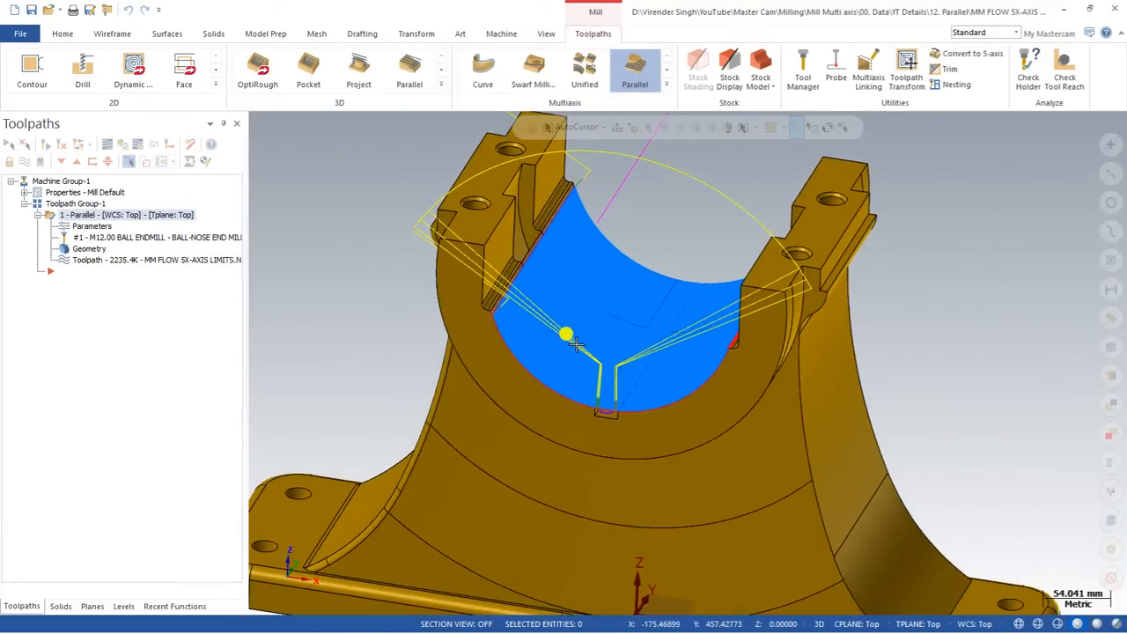
scroll(583, 359, "down", 2)
scroll(583, 353, "up", 1)
middle_click_drag(583, 352, 590, 374)
scroll(589, 375, "up", 10)
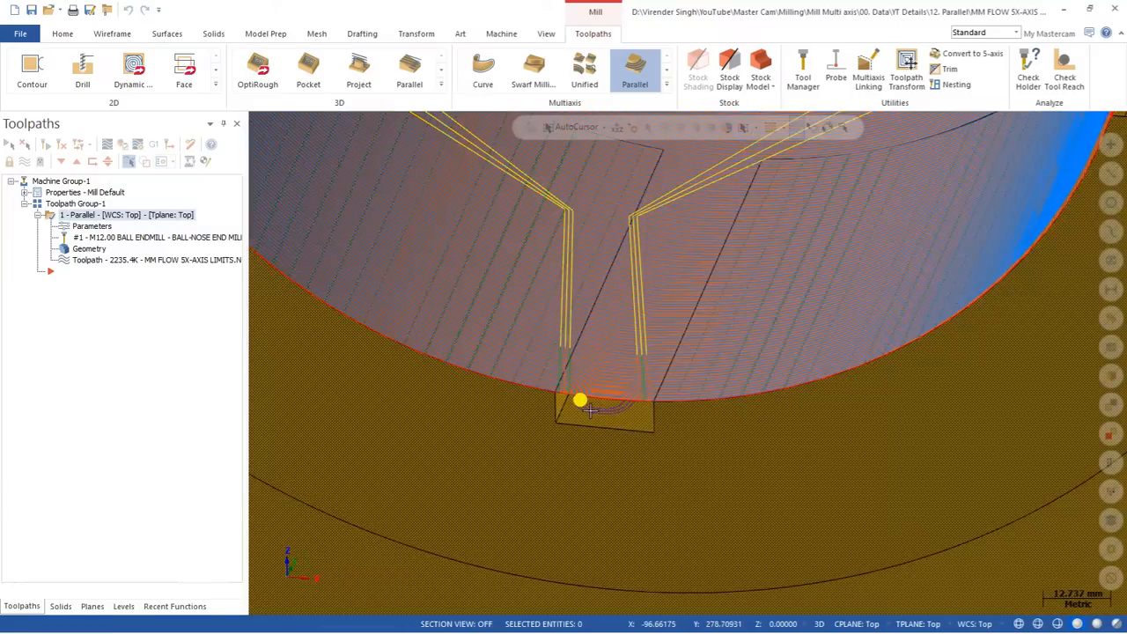
scroll(564, 374, "down", 9)
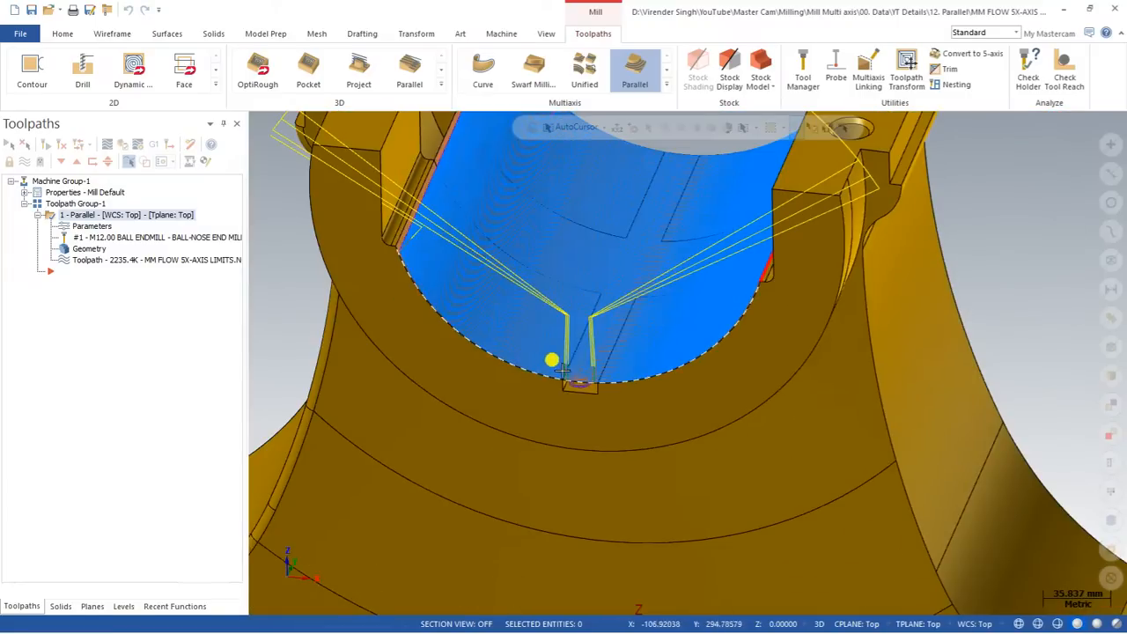
middle_click_drag(574, 370, 552, 358)
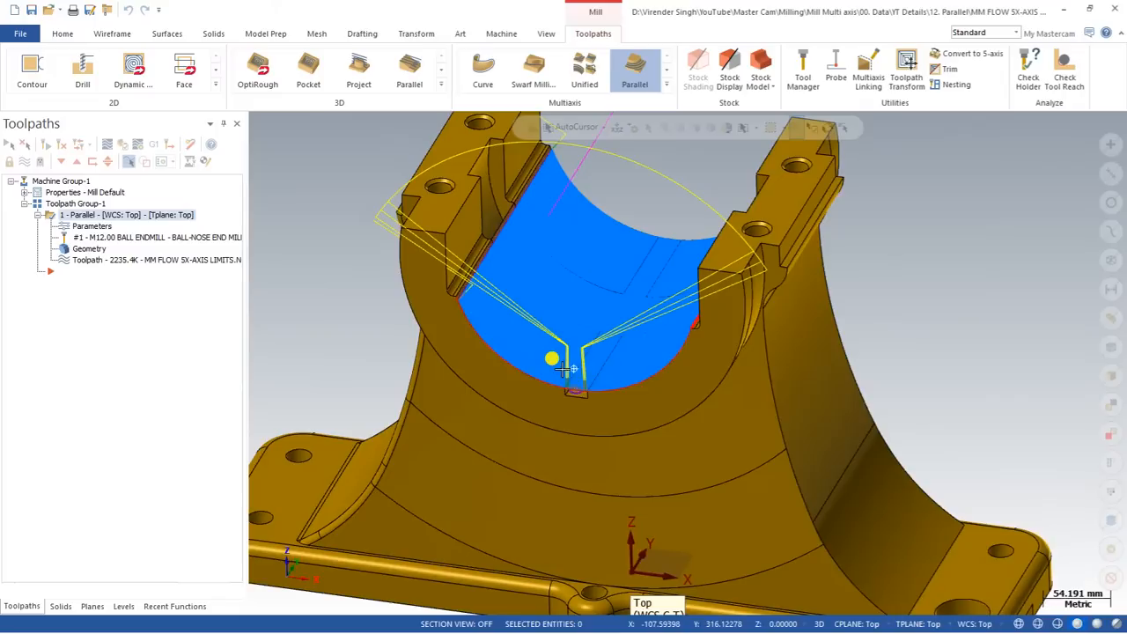
Step: Change the toolpath's default link for large gaps to Blend spline
left_click(79, 226)
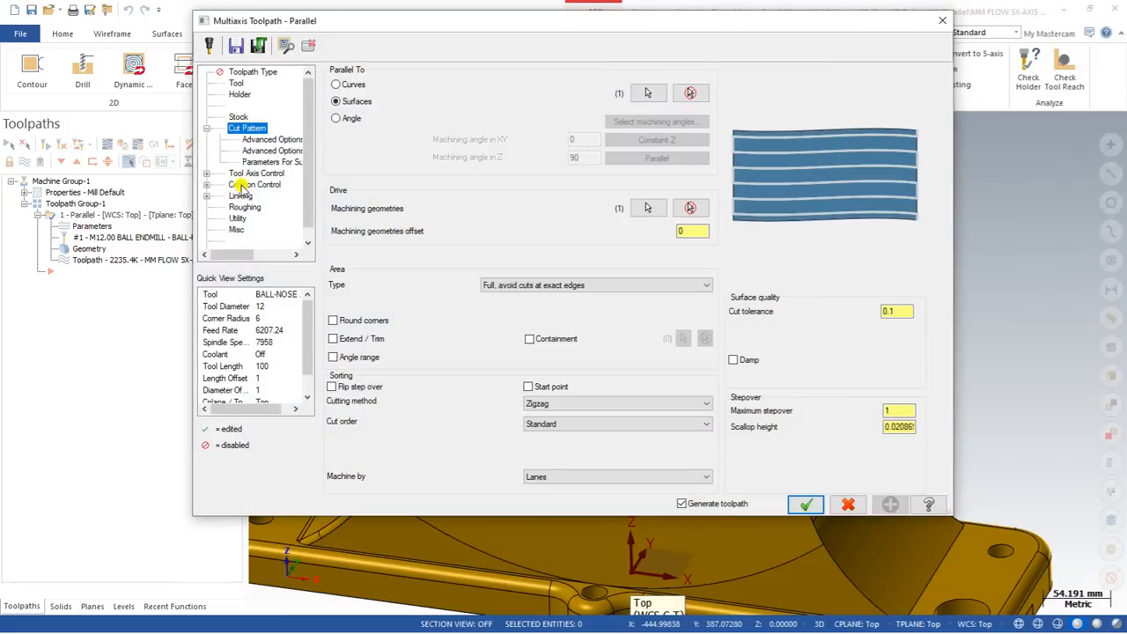
left_click(250, 175)
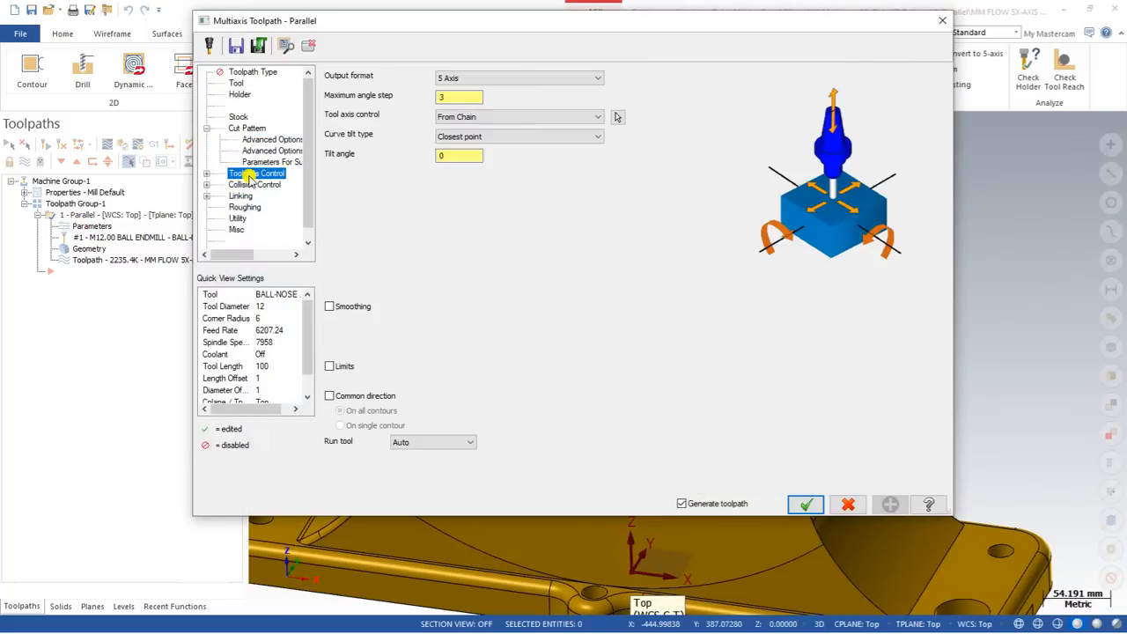
left_click(242, 195)
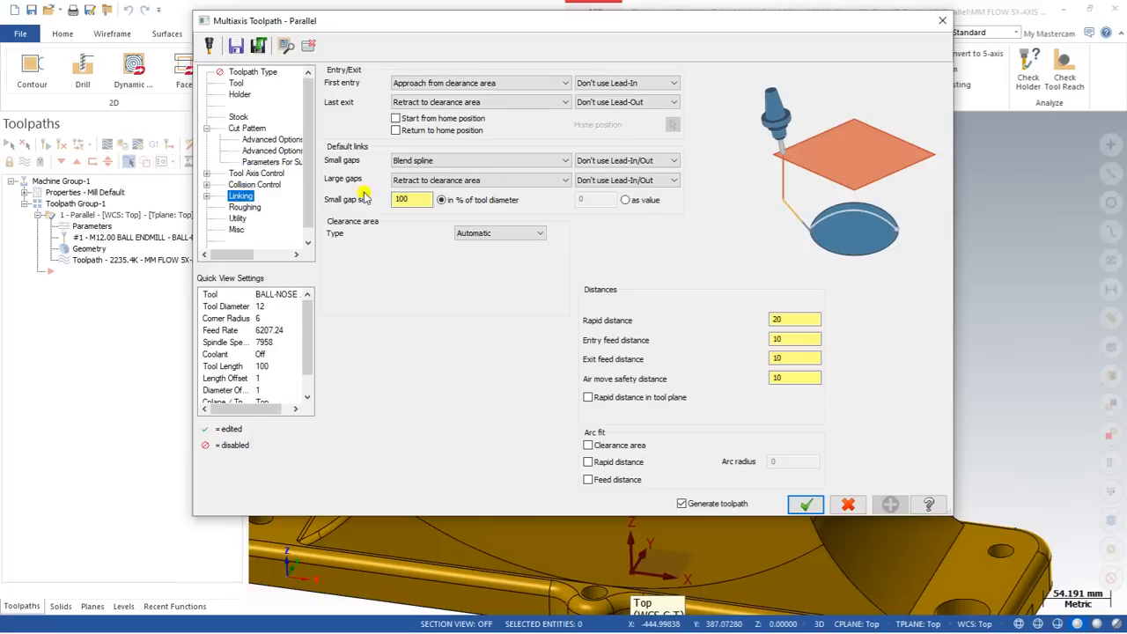
left_click(401, 162)
left_click(403, 163)
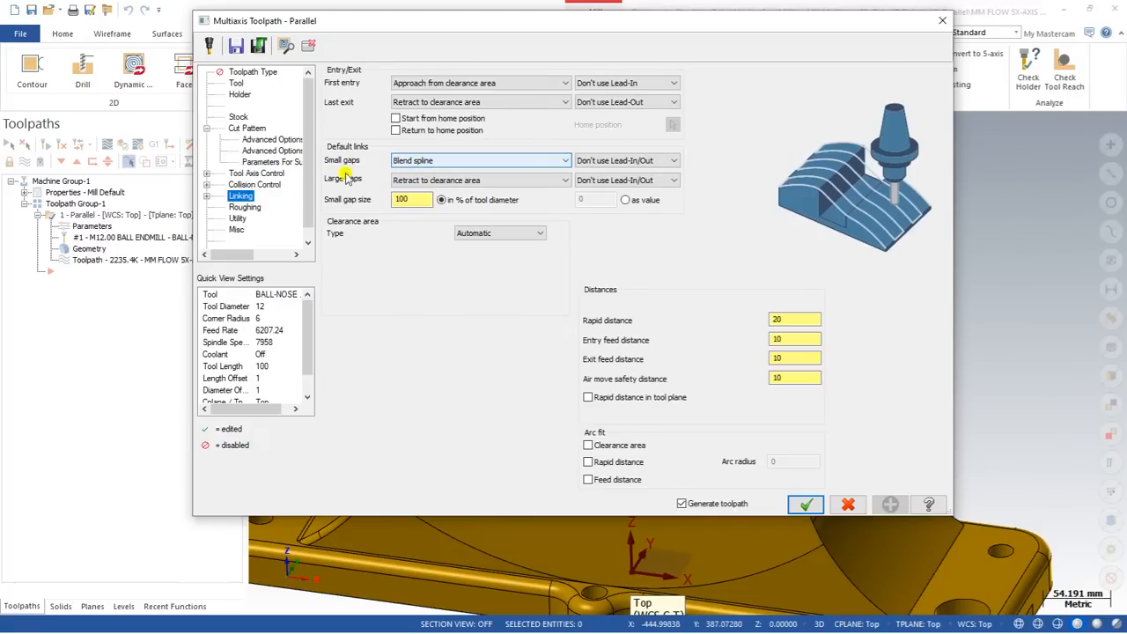
left_click(412, 198)
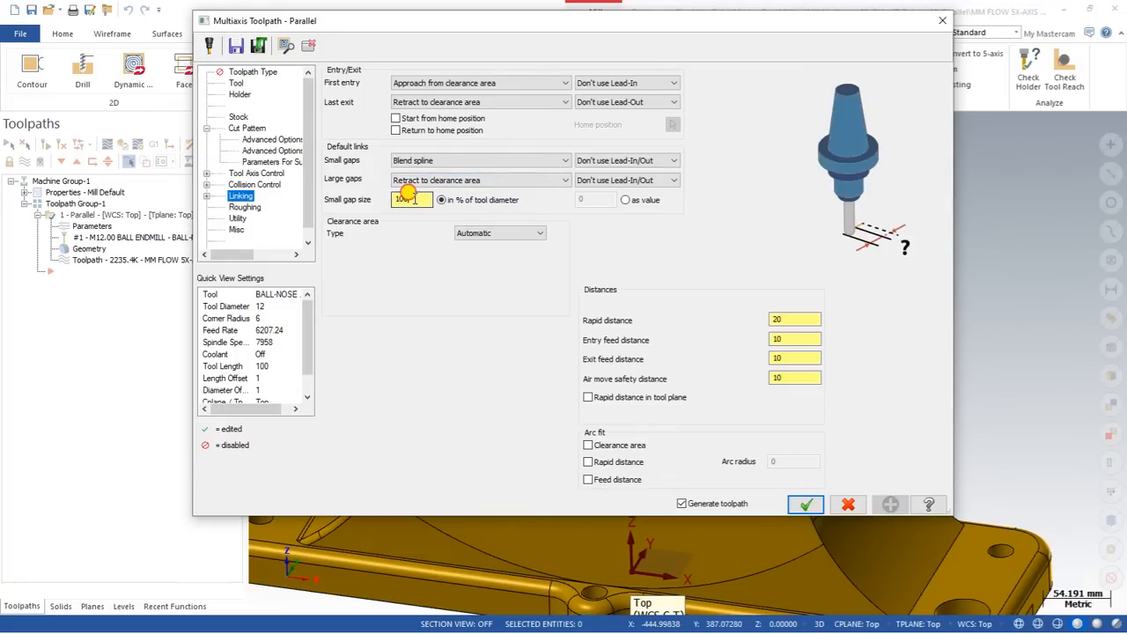
double_click(402, 198)
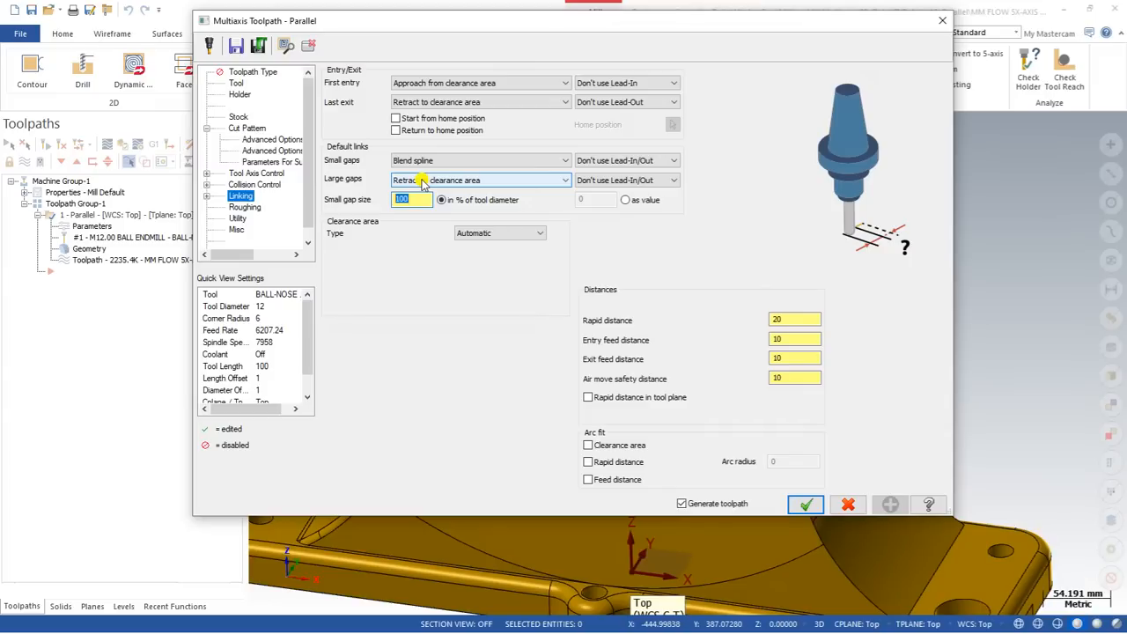
left_click(449, 180)
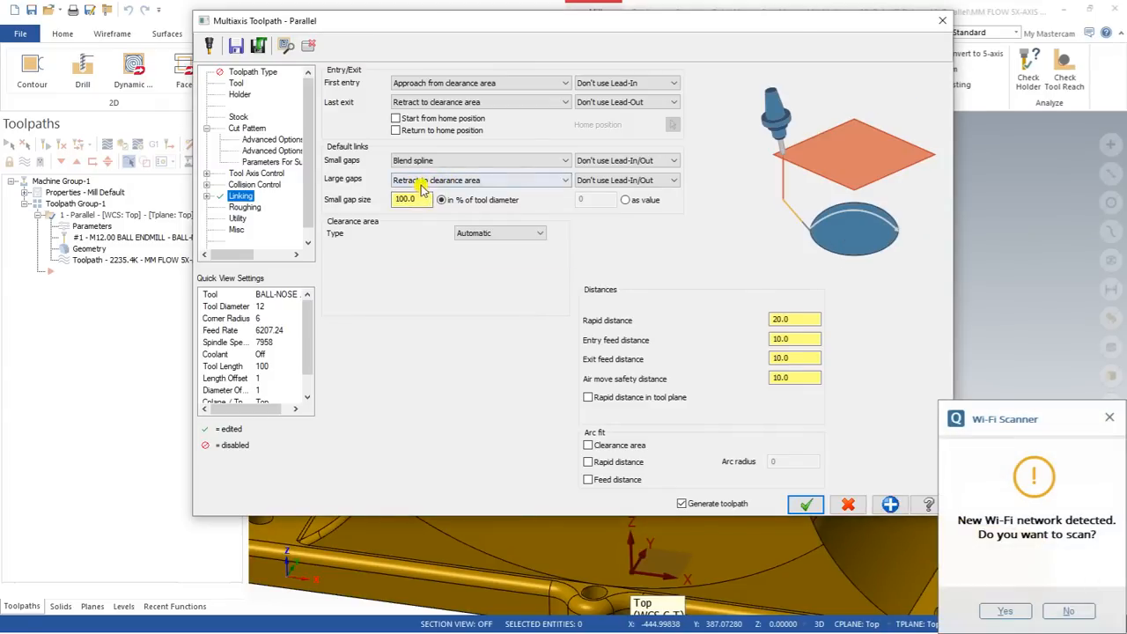
left_click(422, 185)
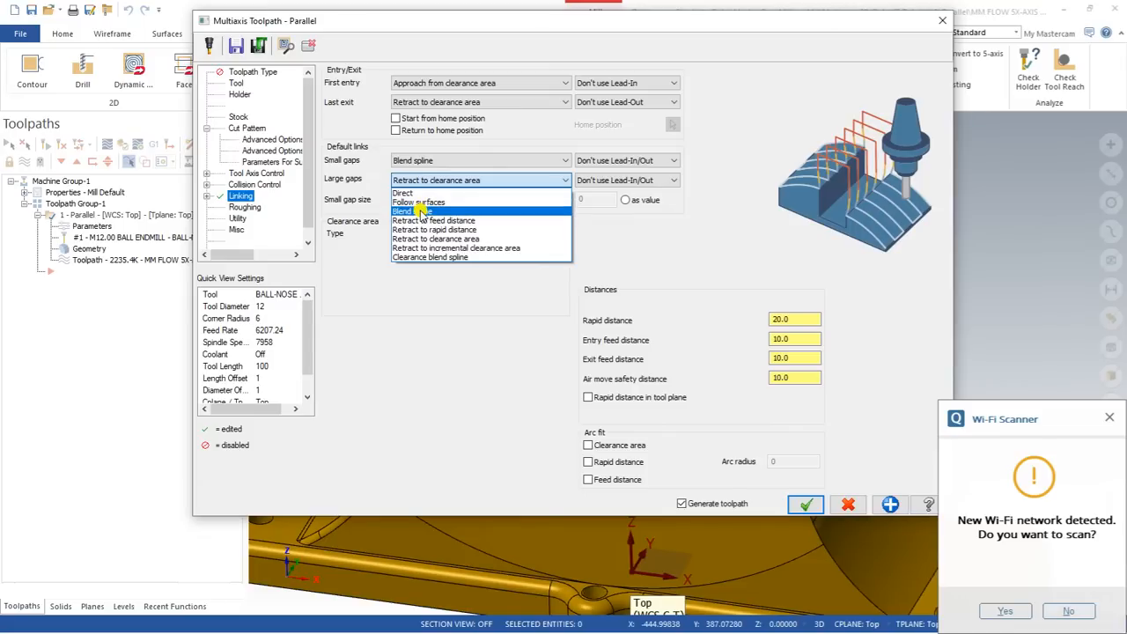
left_click(420, 211)
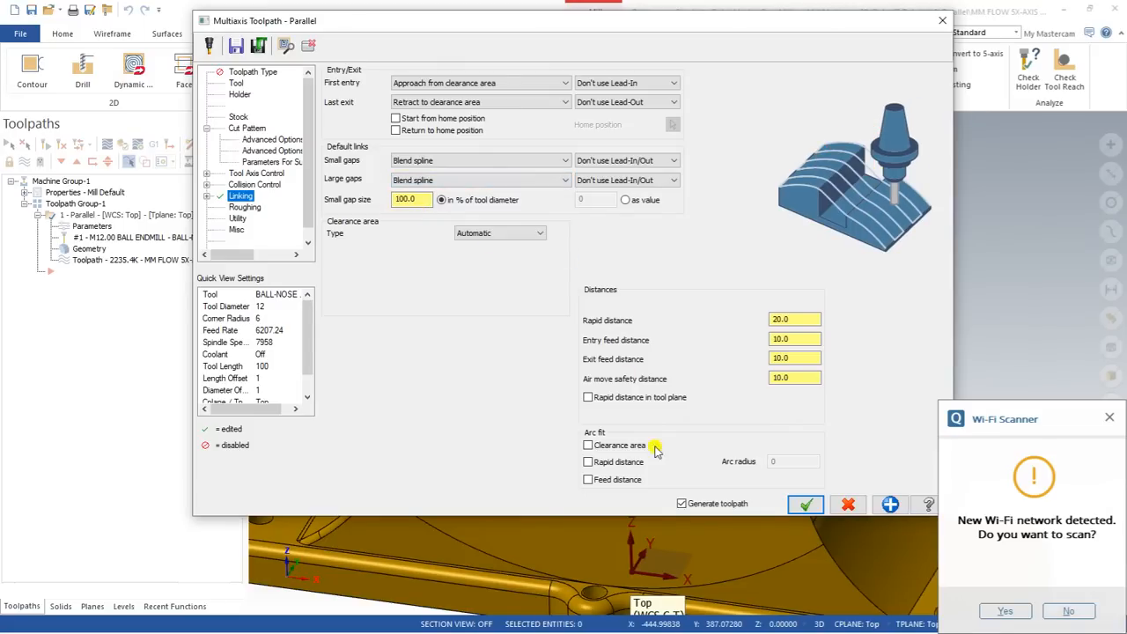
Step: Apply the new large-gap link to regenerate the Parallel toolpath, and inspect its moves over the saddle surface
left_click(805, 504)
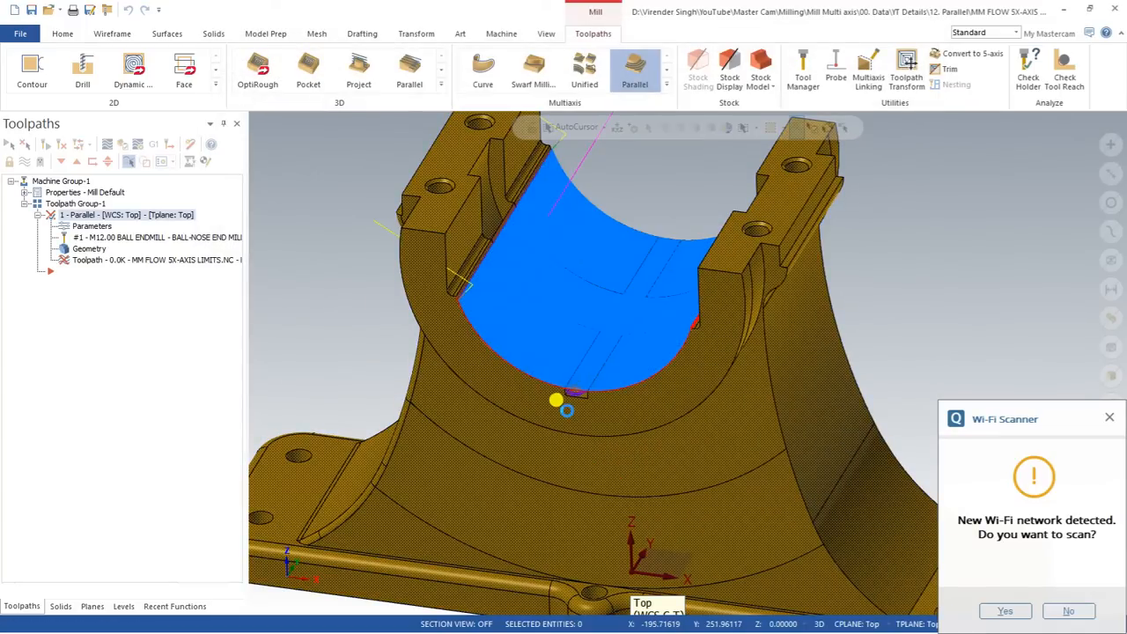
mouse_move(566, 410)
middle_mouse_down()
mouse_move(541, 433)
mouse_move(544, 385)
mouse_move(570, 360)
mouse_move(541, 420)
mouse_move(545, 406)
middle_mouse_up()
scroll(540, 431, "down", 3)
scroll(546, 401, "down", 3)
scroll(525, 361, "up", 4)
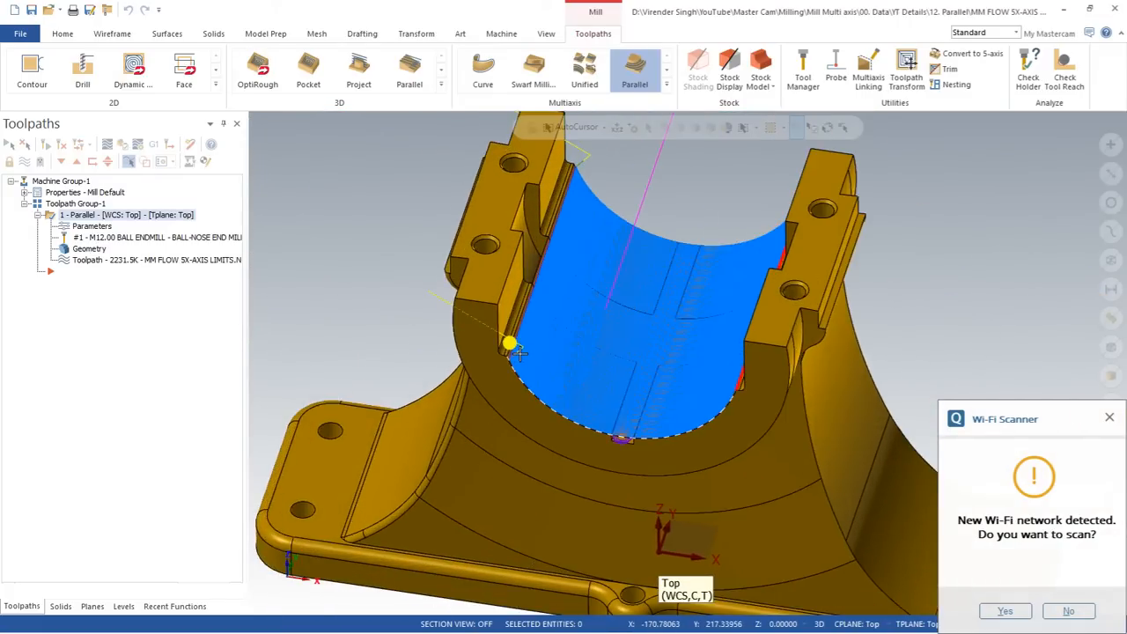
scroll(520, 352, "down", 3)
middle_click_drag(520, 352, 347, 279)
scroll(516, 331, "up", 3)
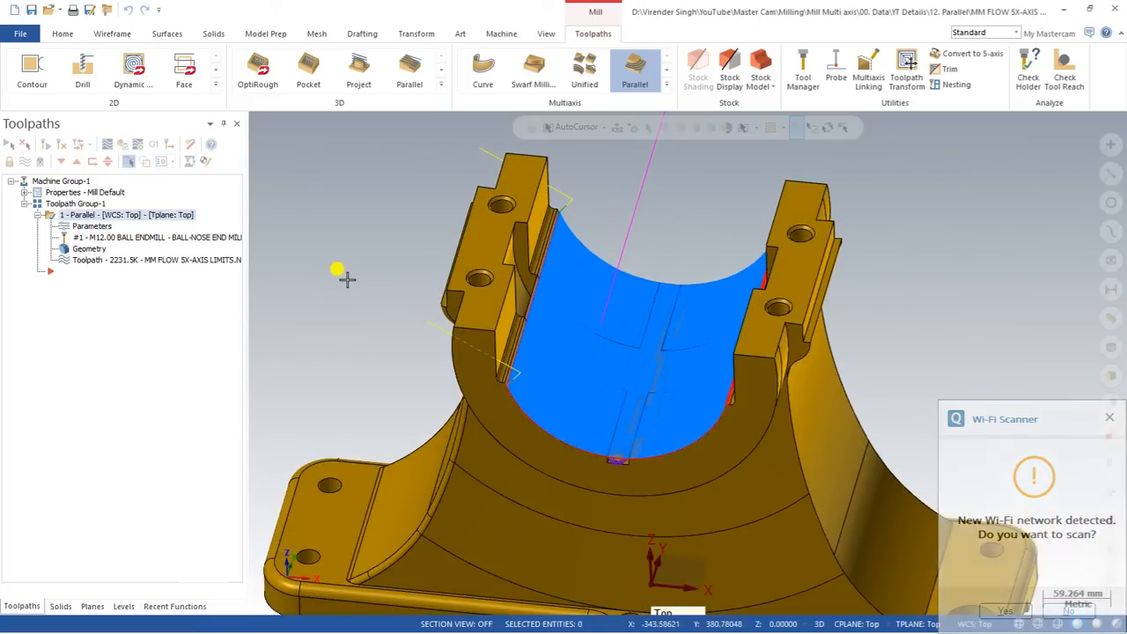
Step: Backplot the Parallel toolpath to inspect the tool's position and the entry and exit moves around the saddle
left_click(112, 146)
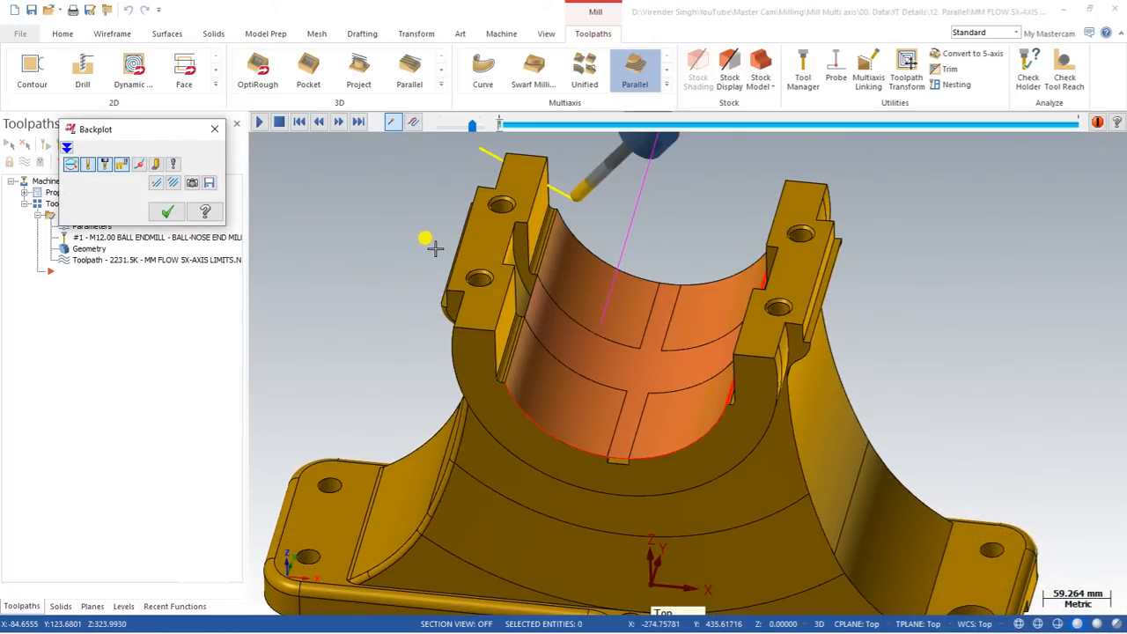
middle_click_drag(435, 247, 255, 275)
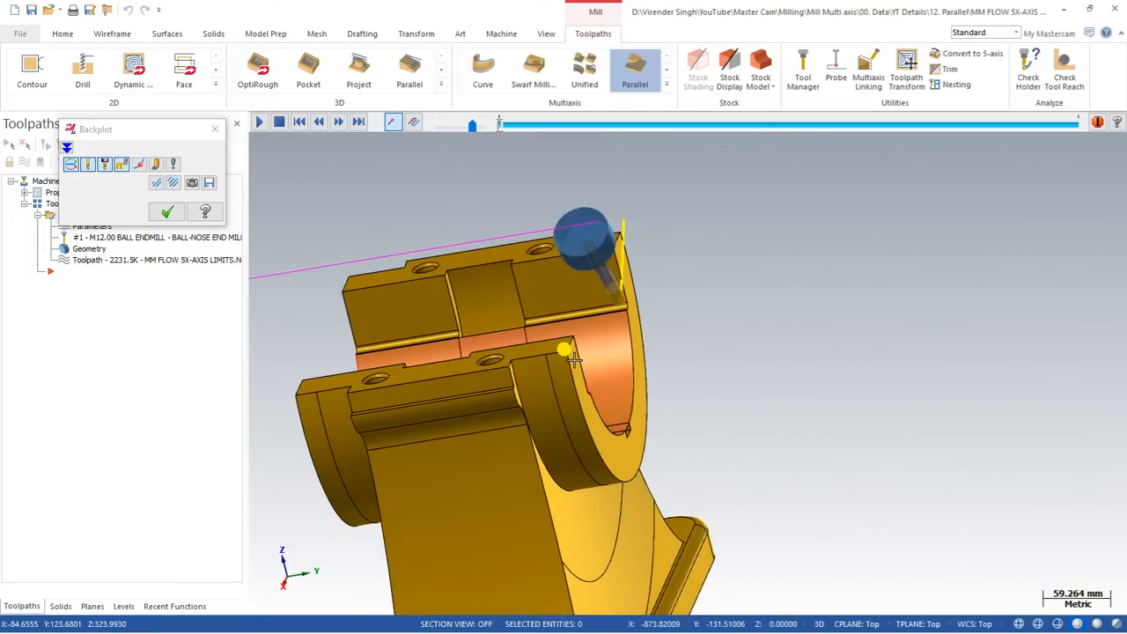
middle_click_drag(573, 359, 353, 476)
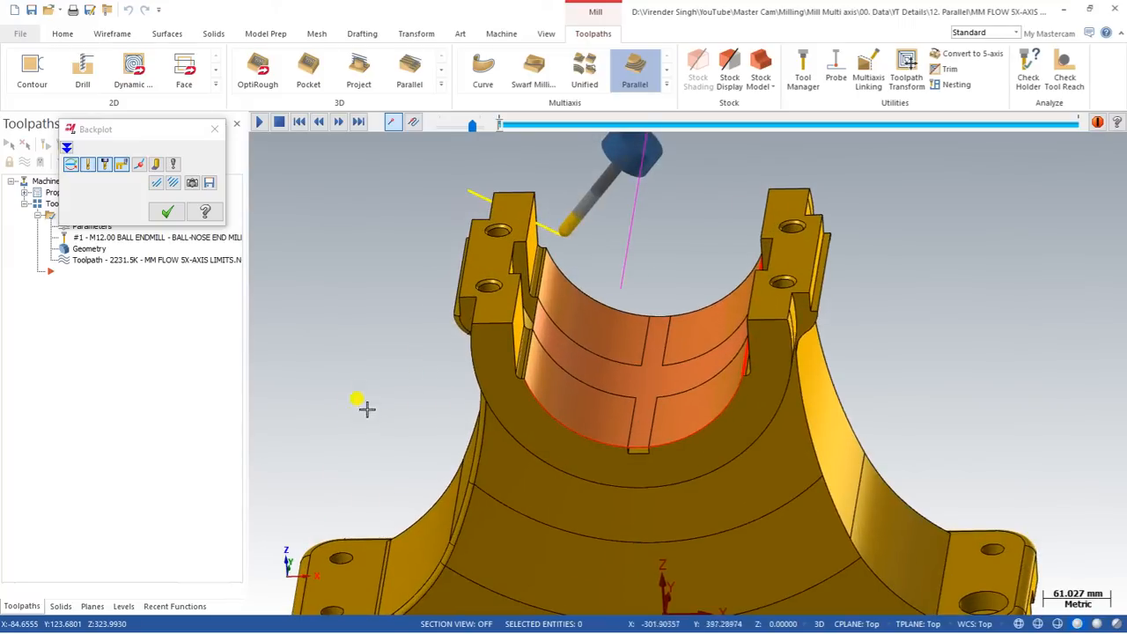
key("Escape")
scroll(435, 297, "down", 4)
scroll(568, 286, "up", 2)
middle_click_drag(567, 289, 570, 287)
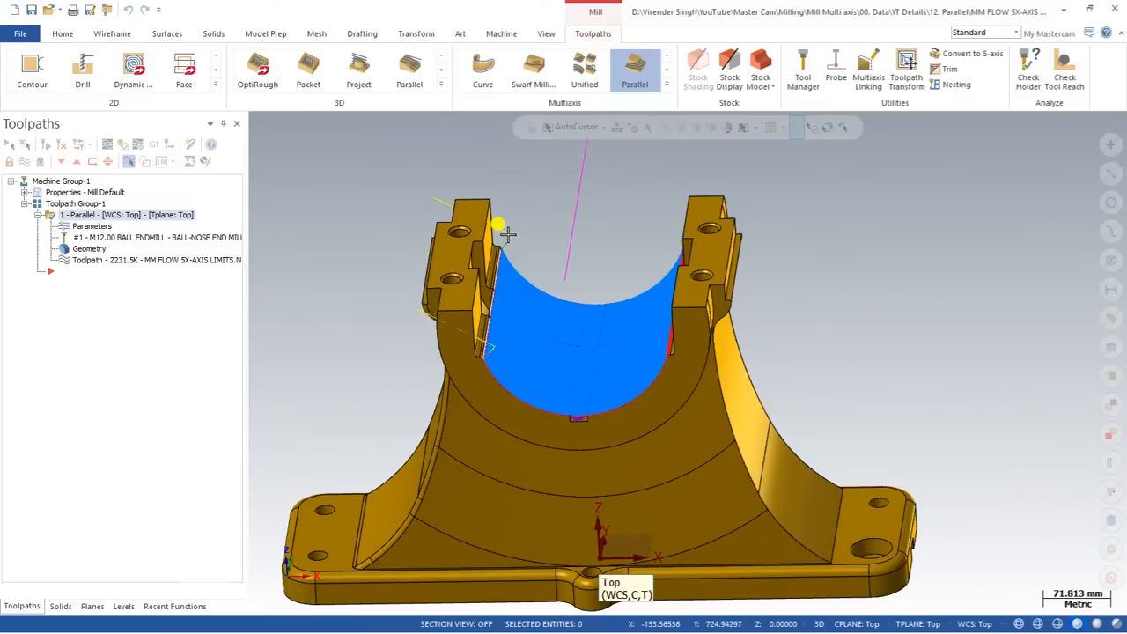
scroll(508, 232, "down", 2)
middle_click_drag(498, 235, 507, 264)
Step: Change the toolpath's clearance area type to Plane with Z-axis direction and regenerate the toolpath
left_click(91, 230)
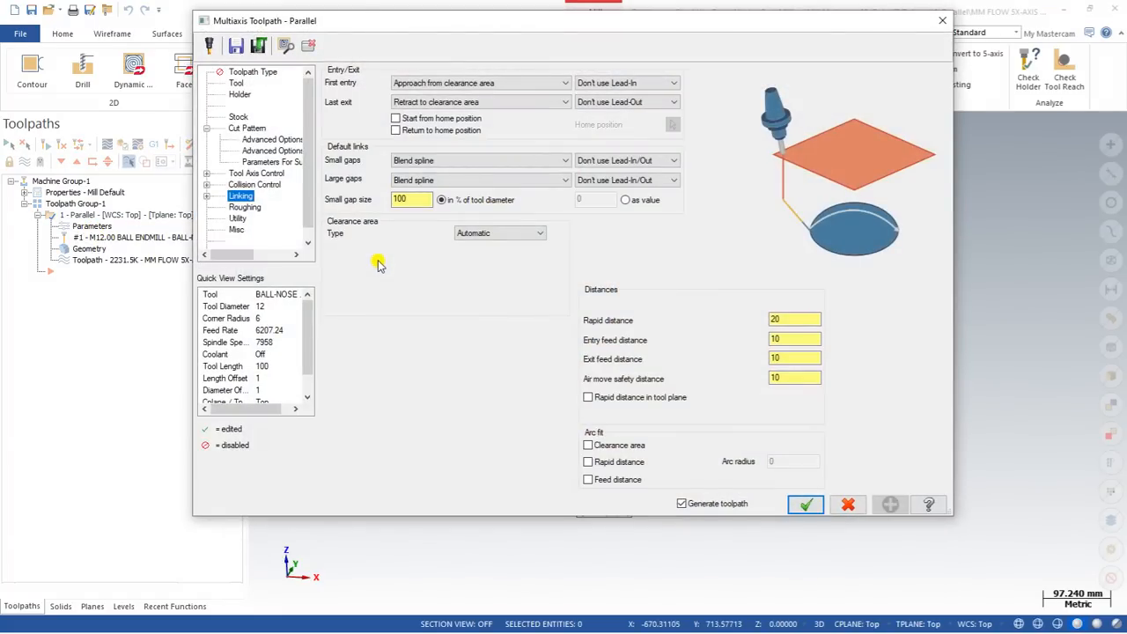
left_click(474, 234)
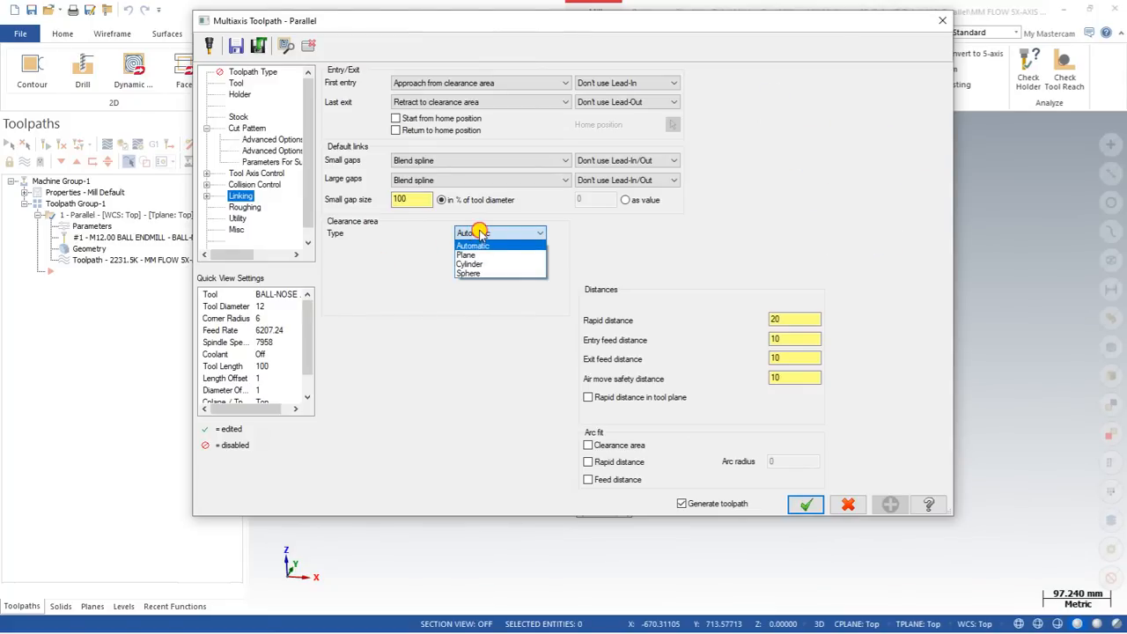
left_click(478, 233)
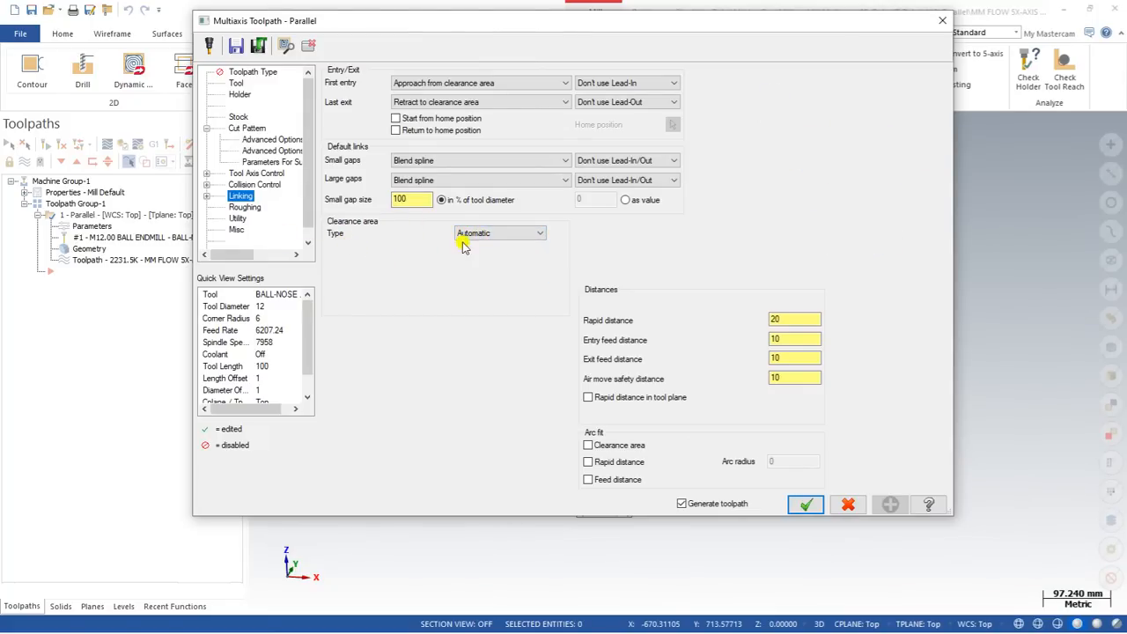
left_click(491, 240)
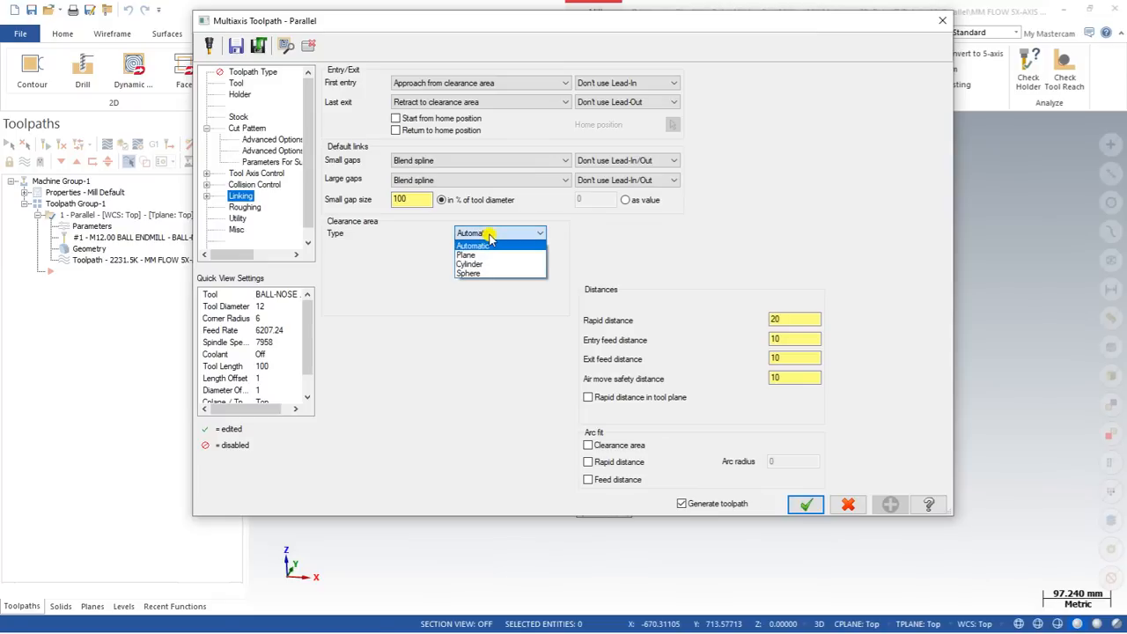
left_click(483, 253)
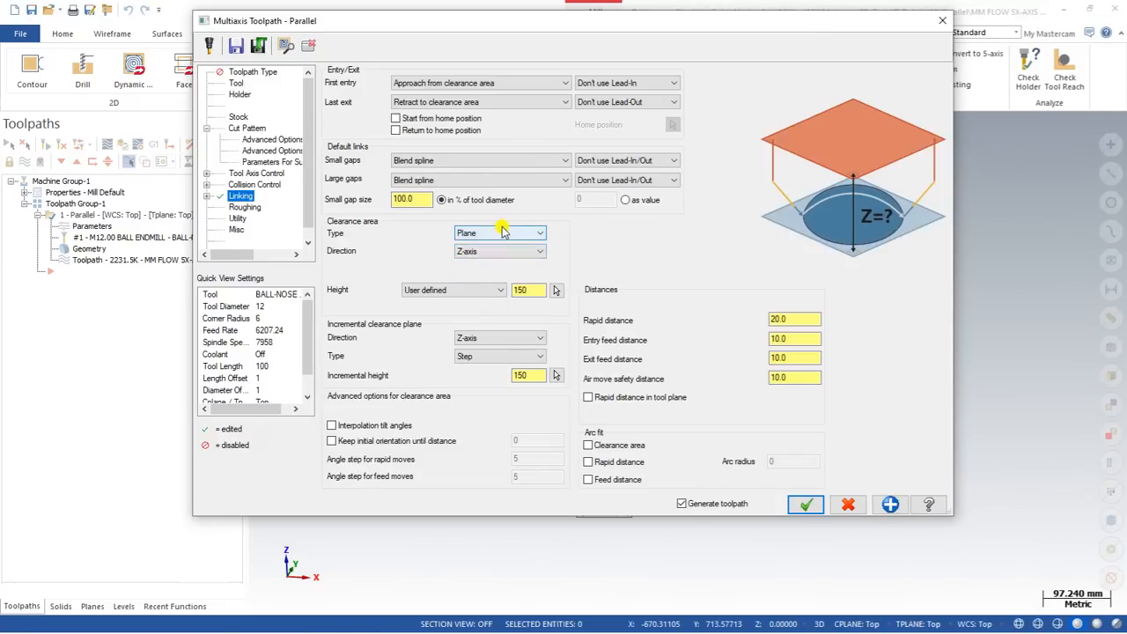
left_click(806, 504)
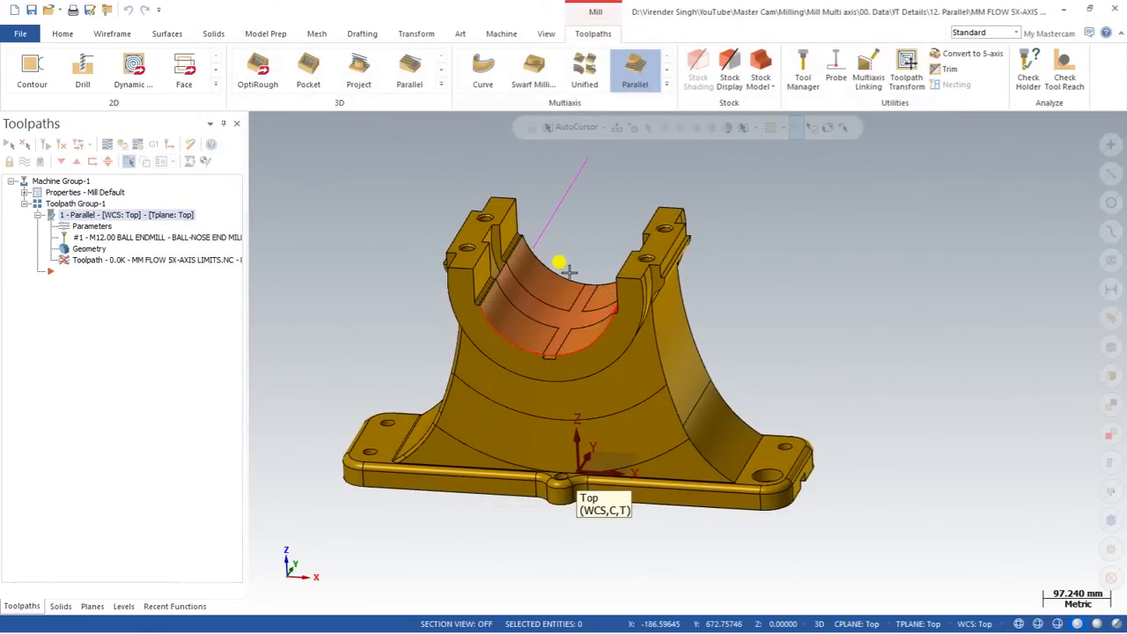
Step: Examine the approach and retract moves between the saddle surface and the clearance plane
scroll(567, 268, "up", 1)
scroll(572, 280, "down", 2)
middle_click_drag(572, 280, 513, 345)
scroll(577, 314, "up", 3)
scroll(546, 326, "down", 3)
scroll(480, 334, "up", 12)
scroll(483, 340, "down", 12)
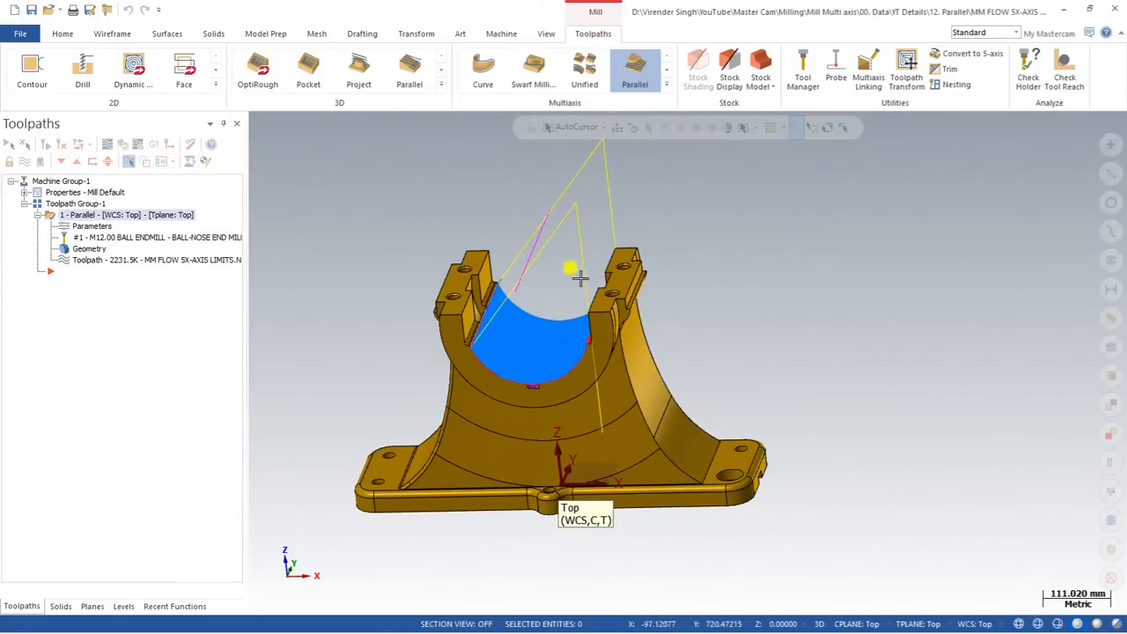
Step: Review the maximum stepover, tool axis control and collision control settings of the Parallel toolpath
left_click(74, 227)
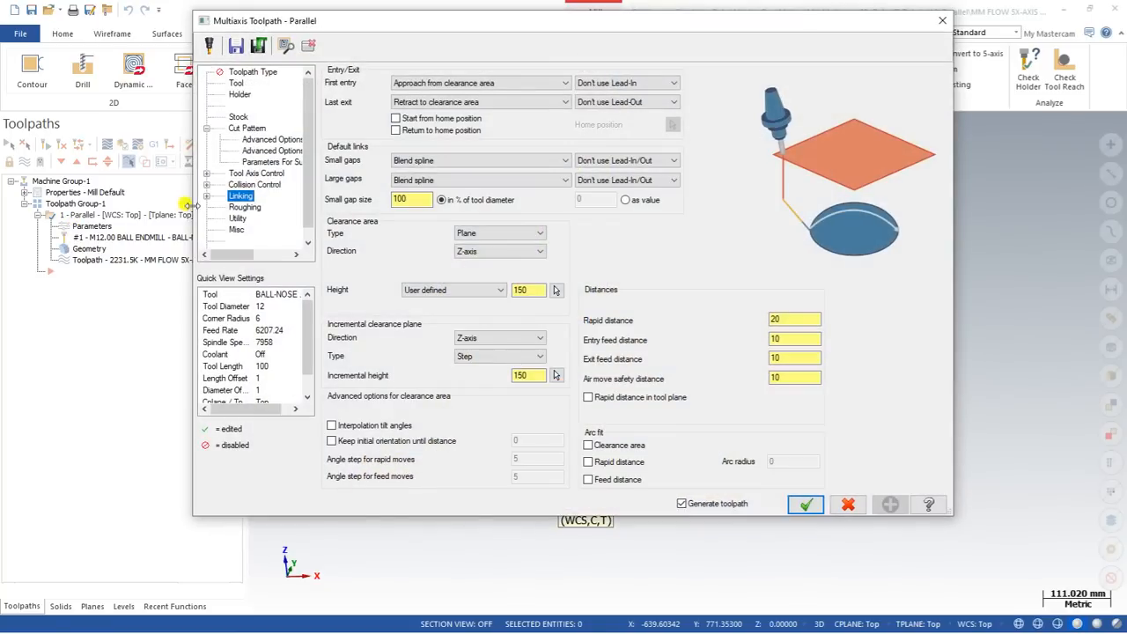
left_click(246, 128)
left_click(900, 411)
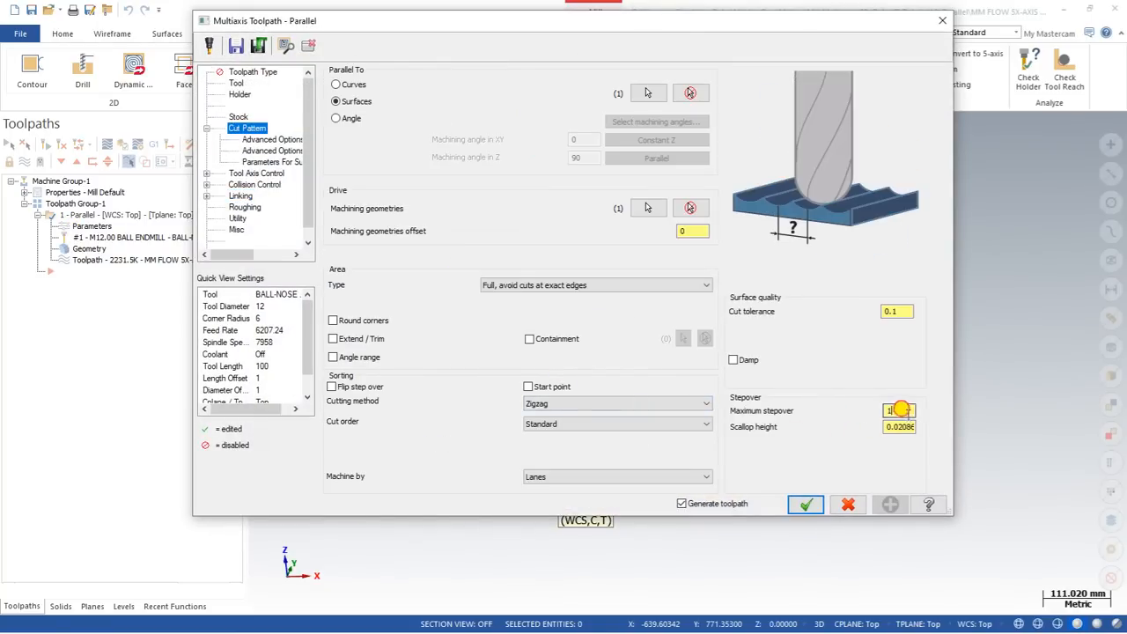
left_click(262, 173)
left_click(253, 184)
Step: Set the clearance plane's height to Automatic in the linking settings and regenerate the toolpath
left_click(241, 195)
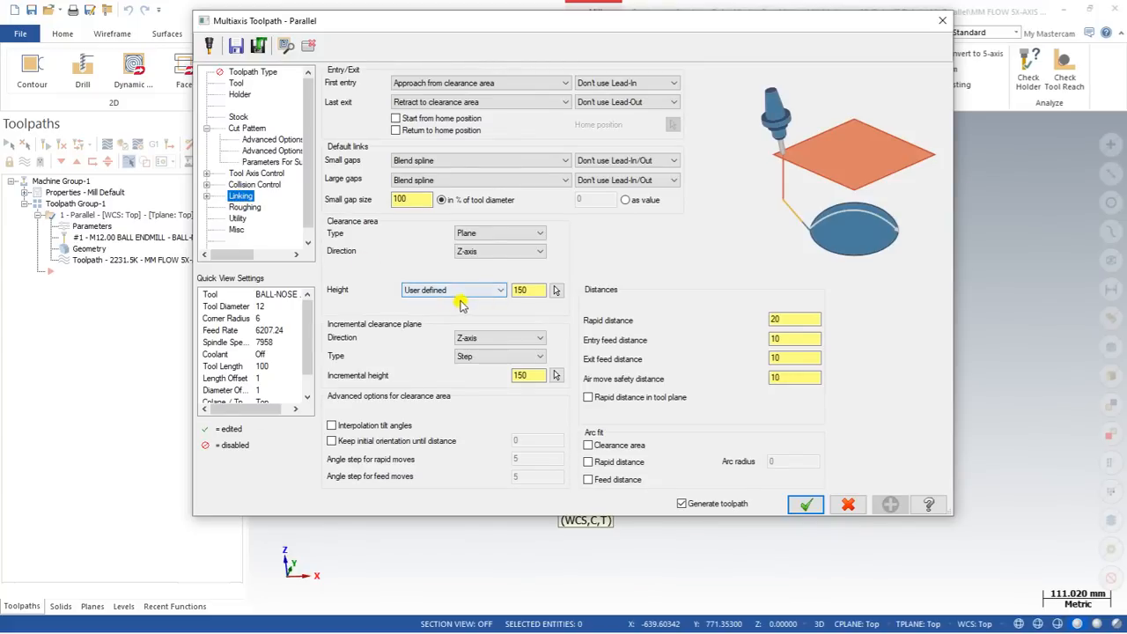
left_click(504, 296)
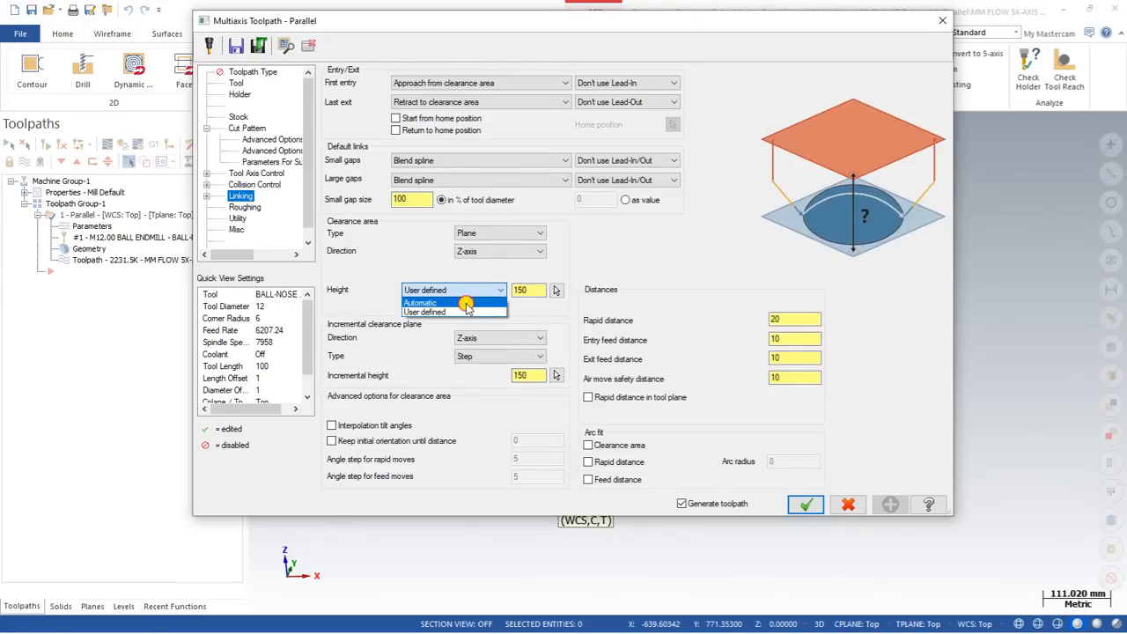
left_click(465, 301)
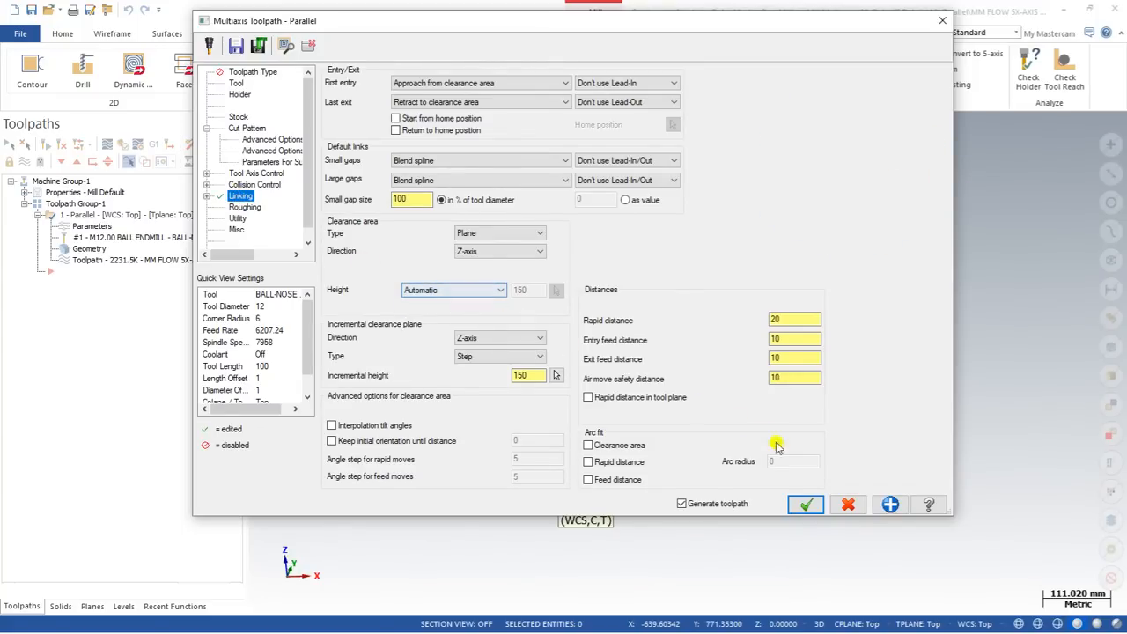
left_click(805, 503)
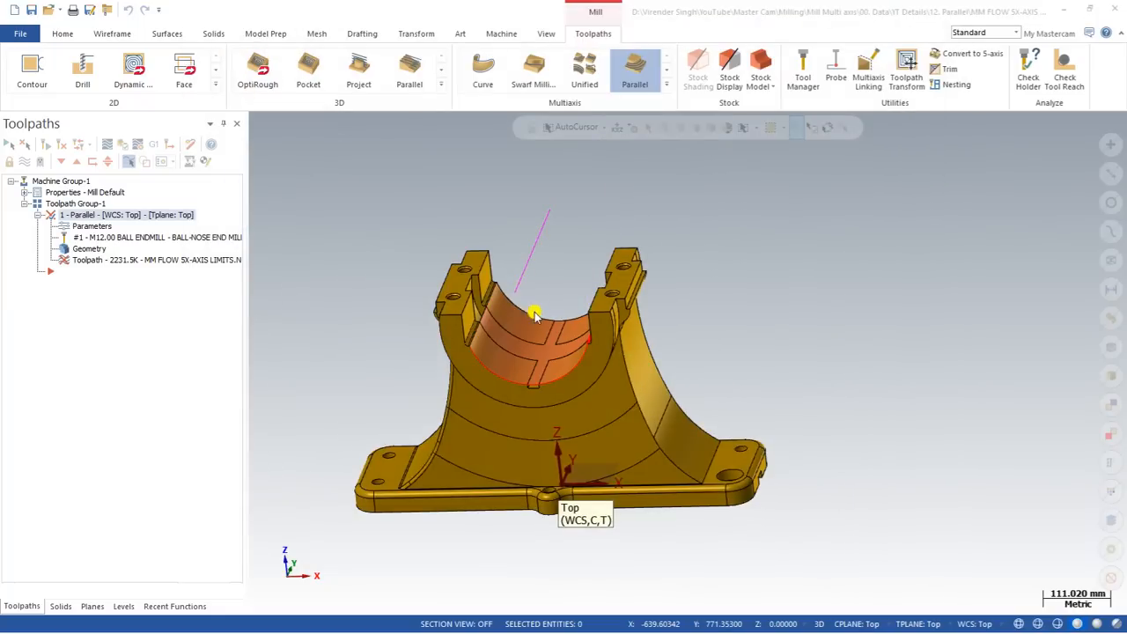
Step: Set the Parallel toolpath's maximum stepover to 2 and regenerate the toolpath
scroll(528, 317, "up", 2)
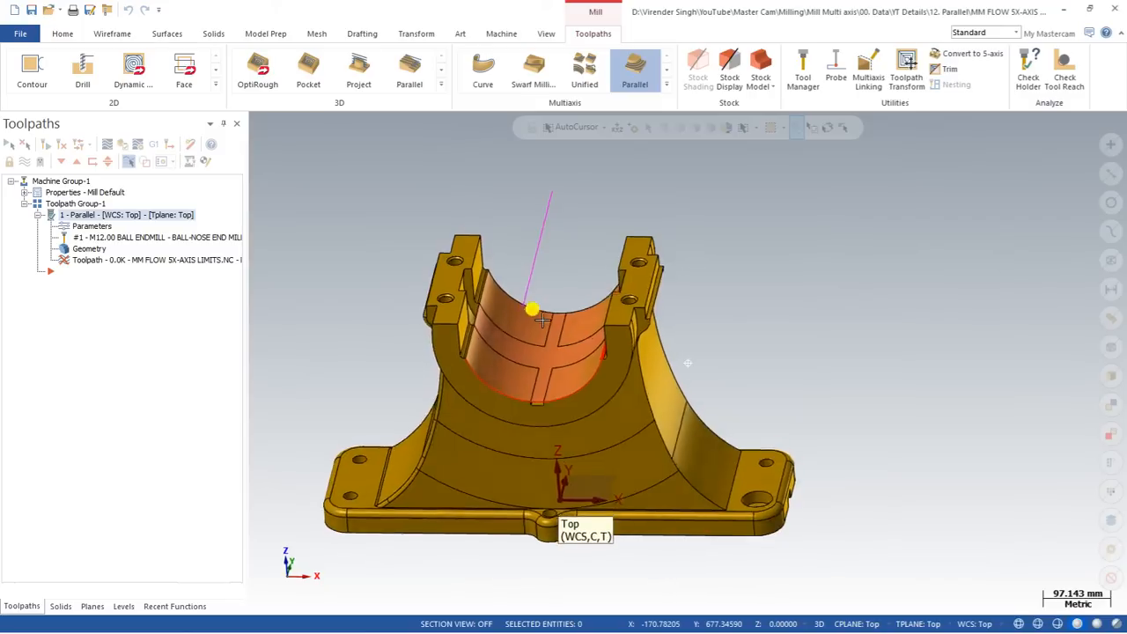
scroll(490, 314, "up", 2)
mouse_move(481, 303)
middle_mouse_down()
mouse_move(540, 329)
mouse_move(490, 322)
middle_mouse_up()
left_click(78, 227)
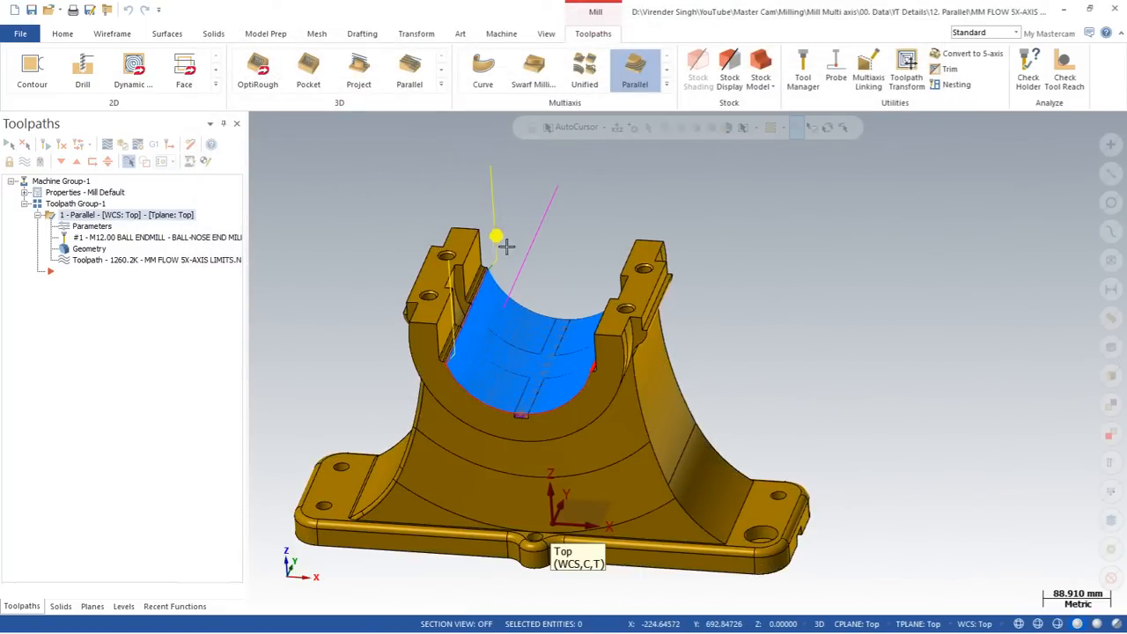
Step: Check the incremental height of the clearance plane in the toolpath's linking settings
left_click(79, 230)
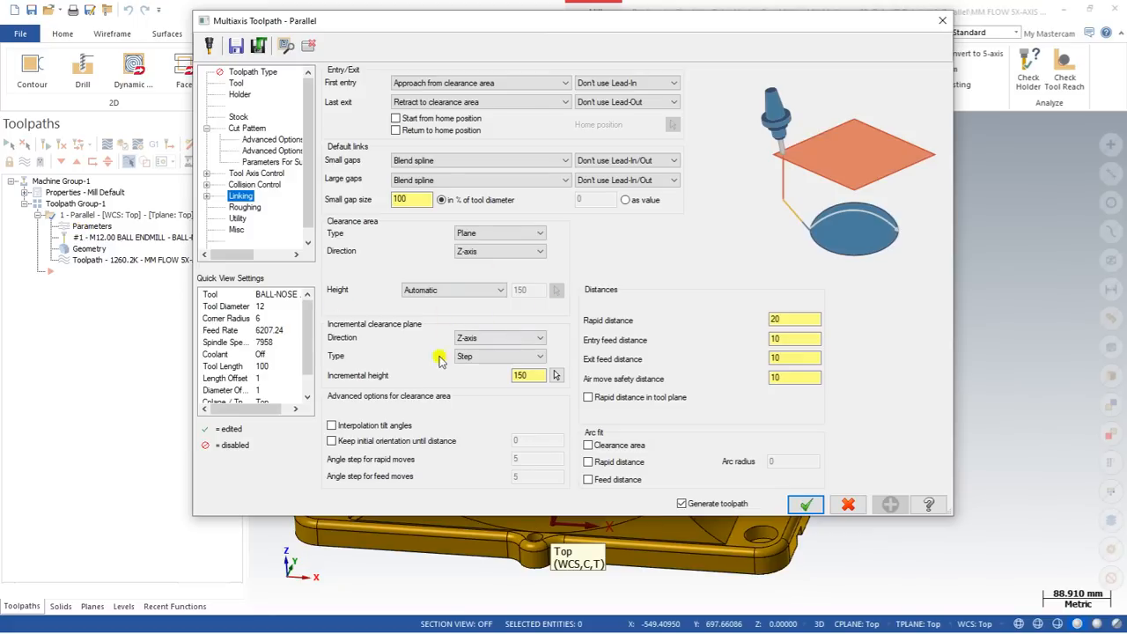
left_click_drag(542, 376, 496, 378)
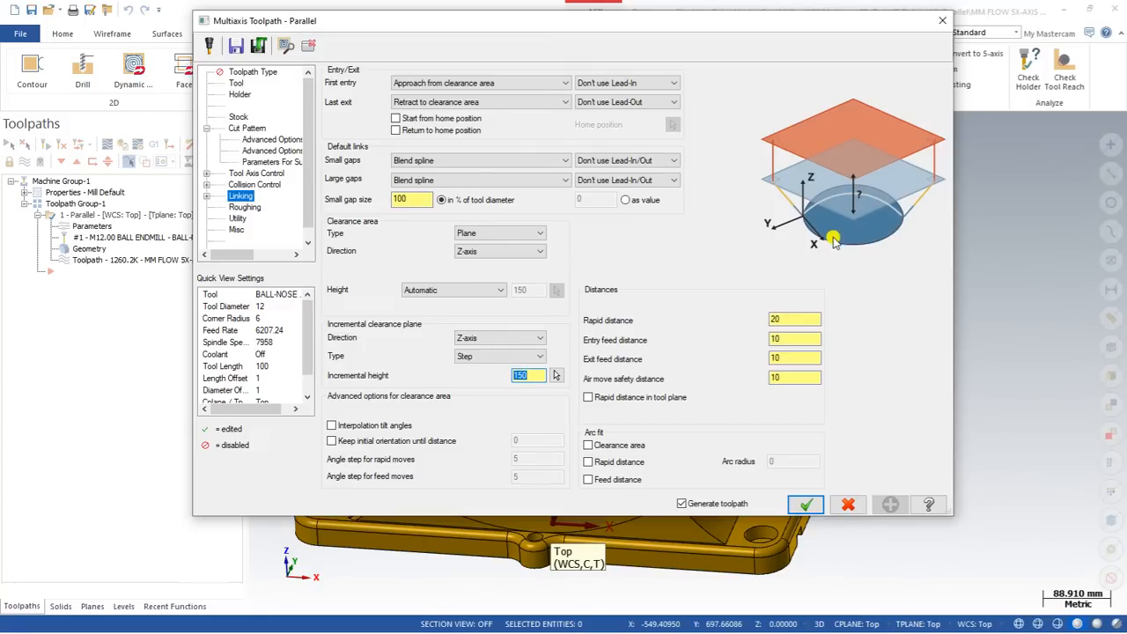
key("Return")
Step: Inspect the spacing of the regenerated passes and the vertical entry and exit moves on the saddle
middle_click_drag(540, 249, 580, 350)
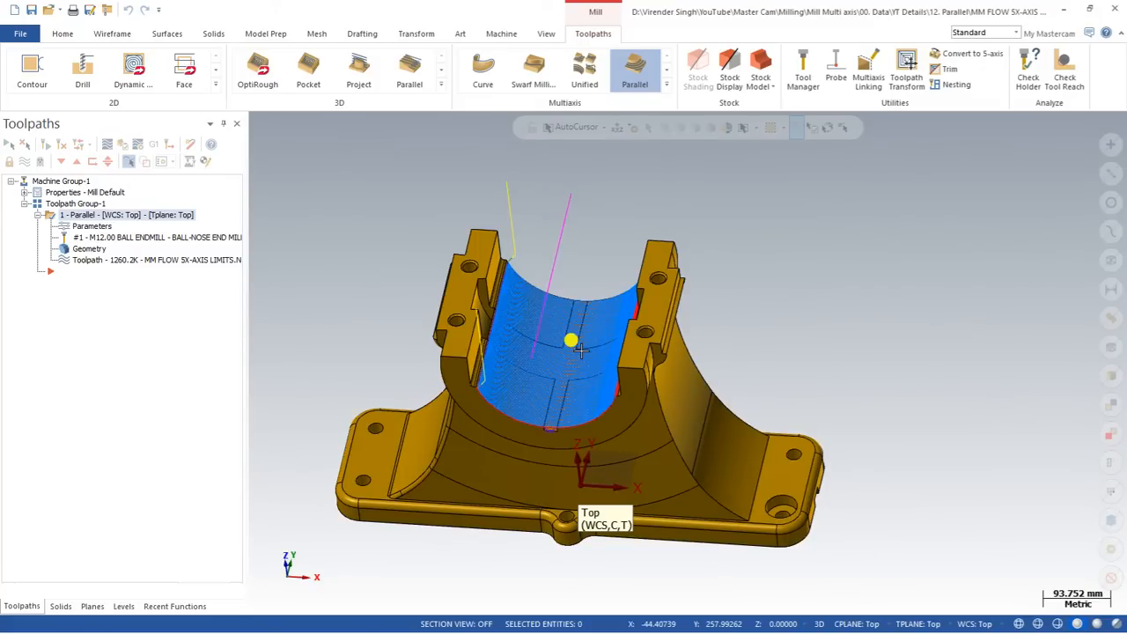
middle_click_drag(580, 350, 595, 311)
scroll(557, 341, "up", 2)
scroll(595, 342, "up", 1)
scroll(579, 306, "down", 4)
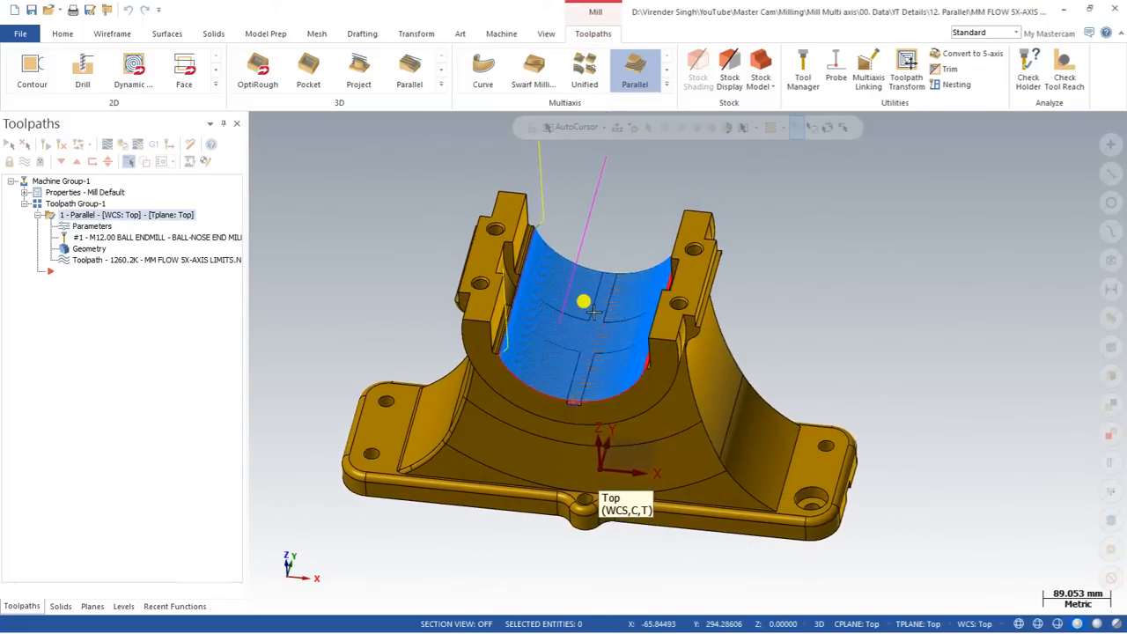
scroll(588, 316, "up", 3)
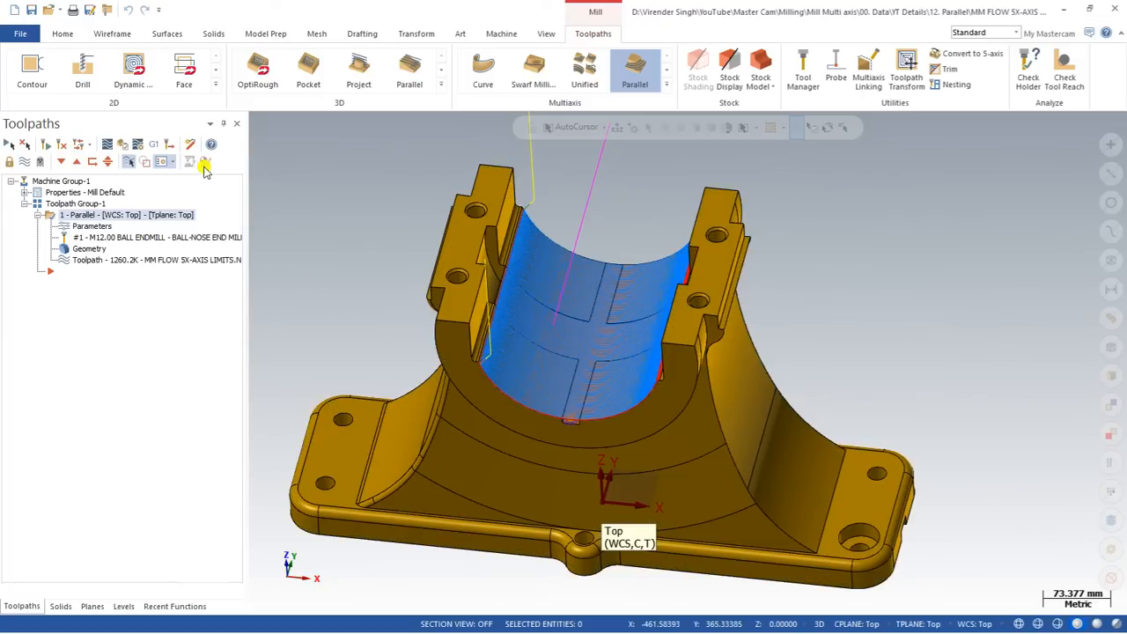
Step: Backplot the toolpath at a reduced speed and watch the tool axis tilt along the zigzag passes
left_click(107, 143)
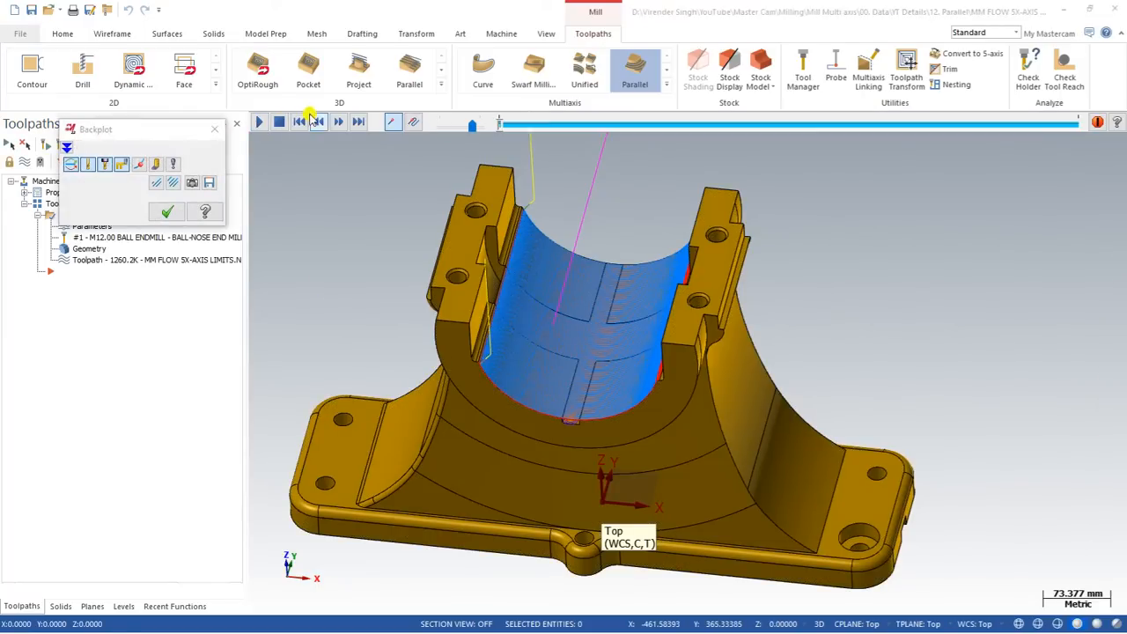
left_click(462, 125)
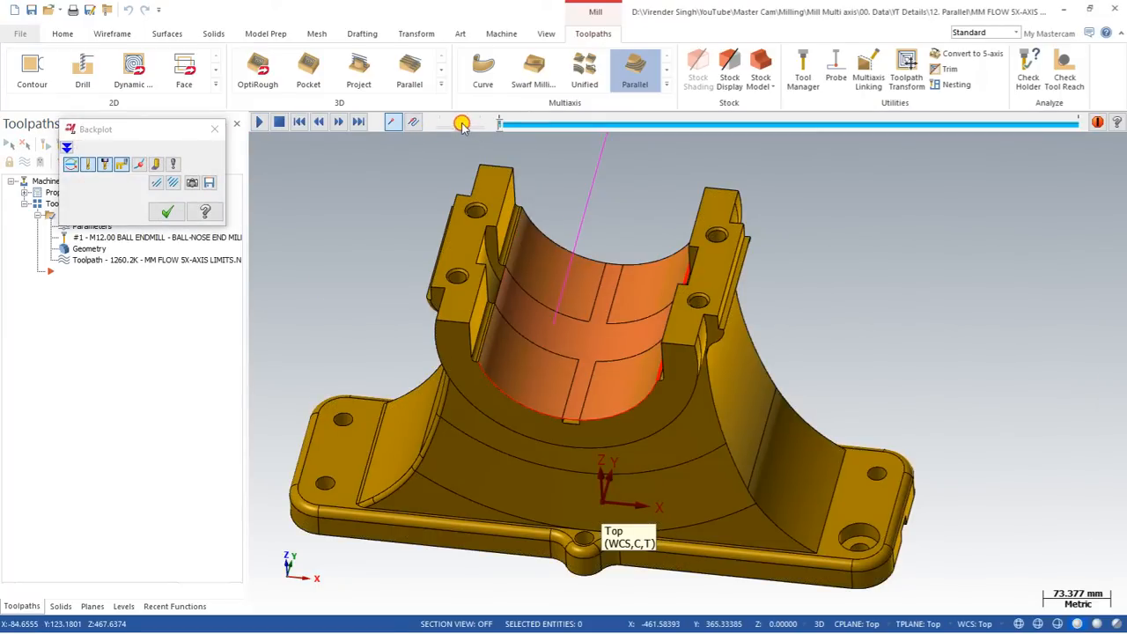
left_click(260, 129)
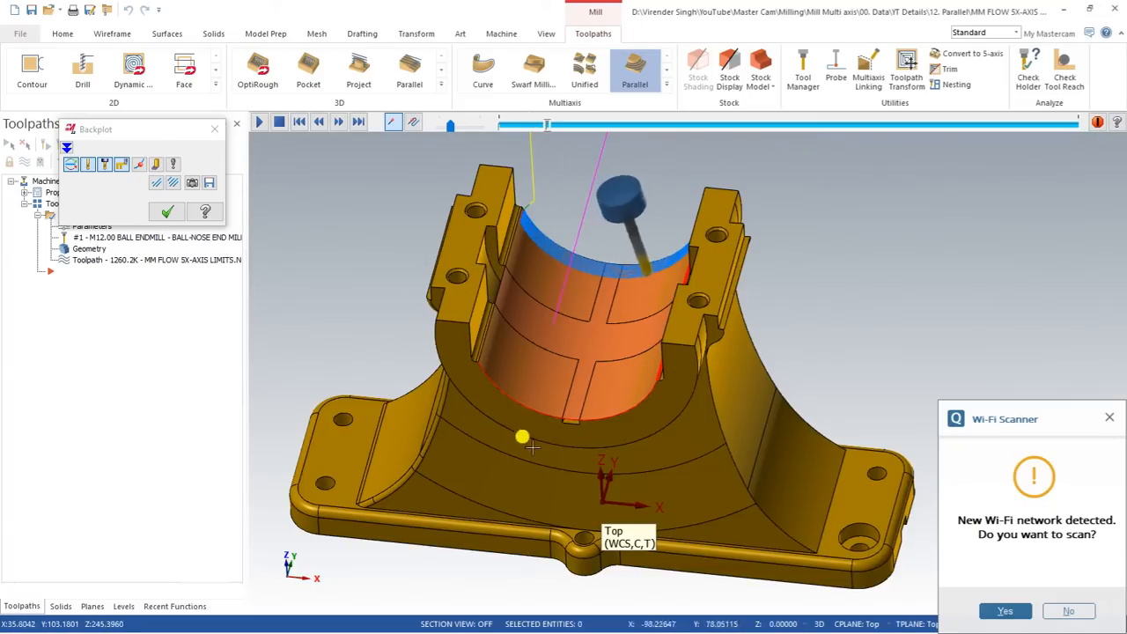
scroll(576, 230, "up", 5)
middle_click_drag(579, 279, 614, 225)
scroll(651, 188, "up", 2)
scroll(648, 208, "down", 2)
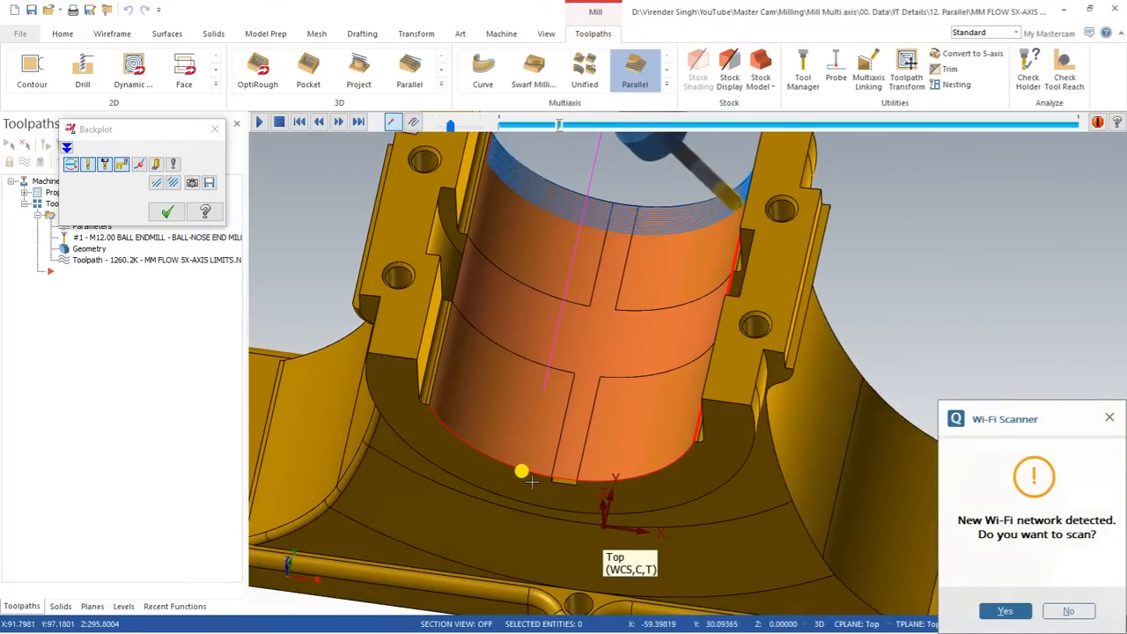
key("Escape")
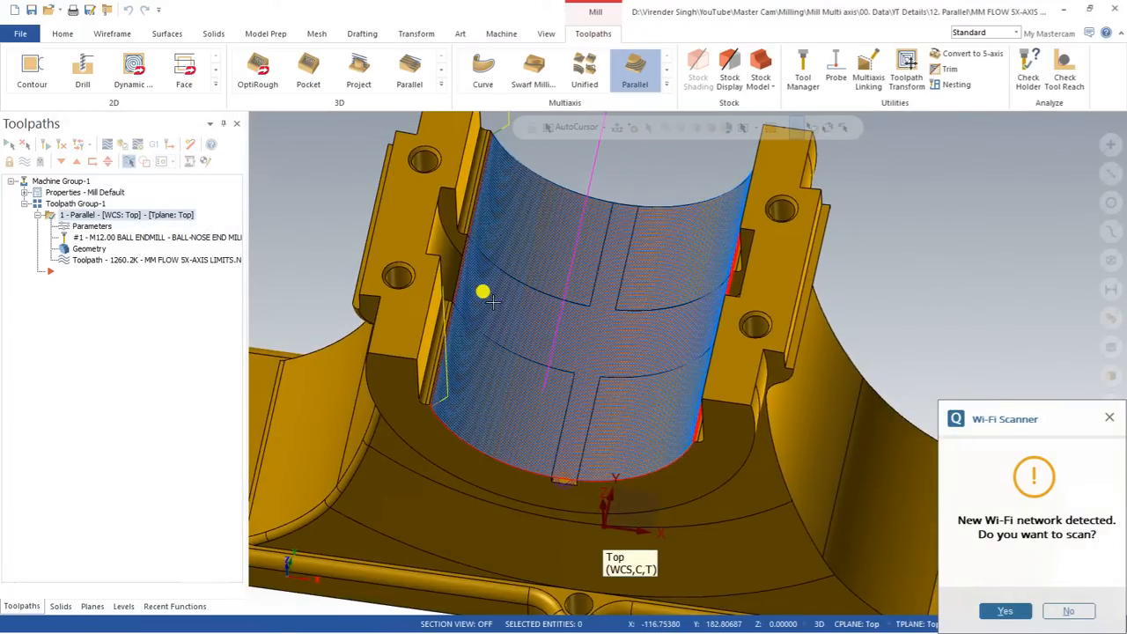
Step: Check the Parallel toolpath's cut pattern settings, including the machining geometries offset
scroll(494, 304, "down", 2)
middle_click_drag(502, 320, 492, 290)
scroll(498, 203, "up", 4)
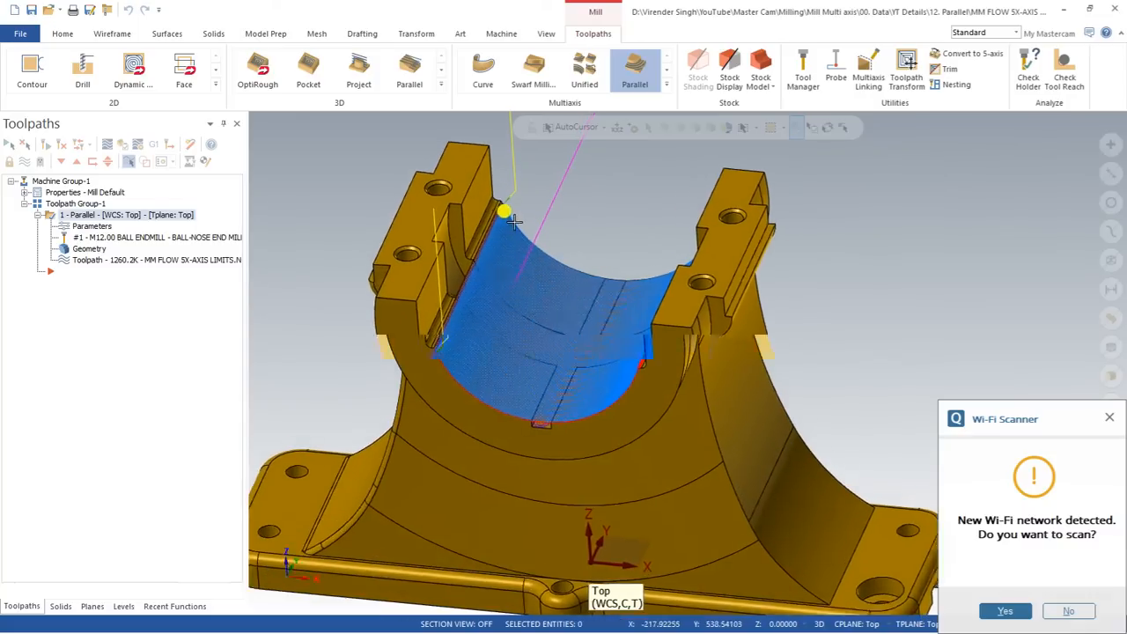
scroll(482, 202, "down", 2)
left_click(91, 227)
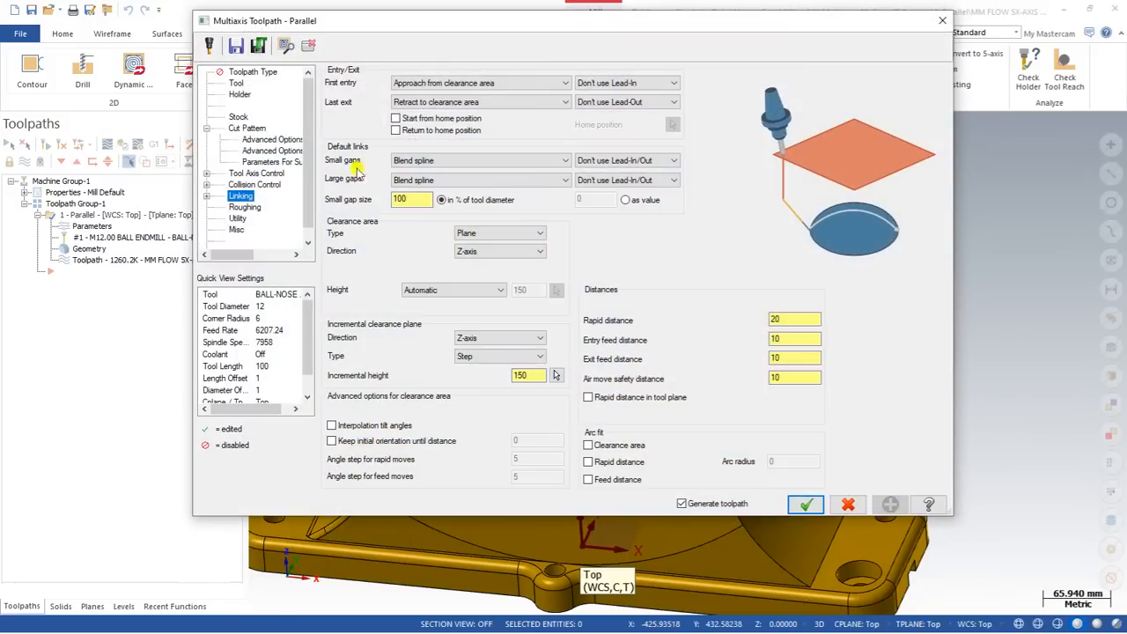
left_click(264, 139)
left_click(246, 129)
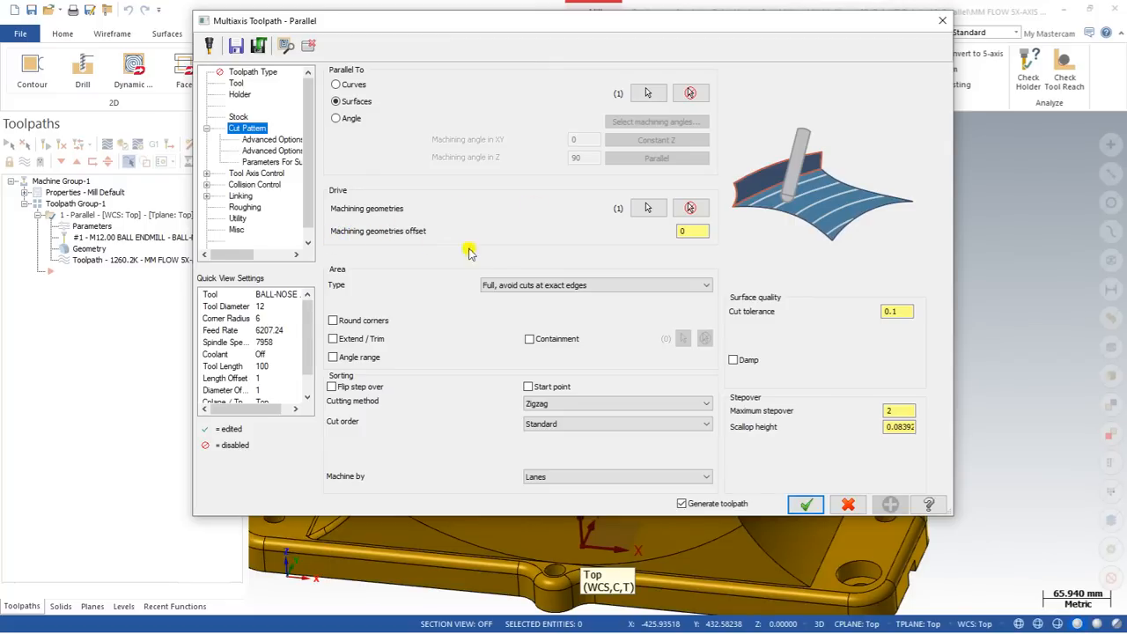
left_click(650, 235)
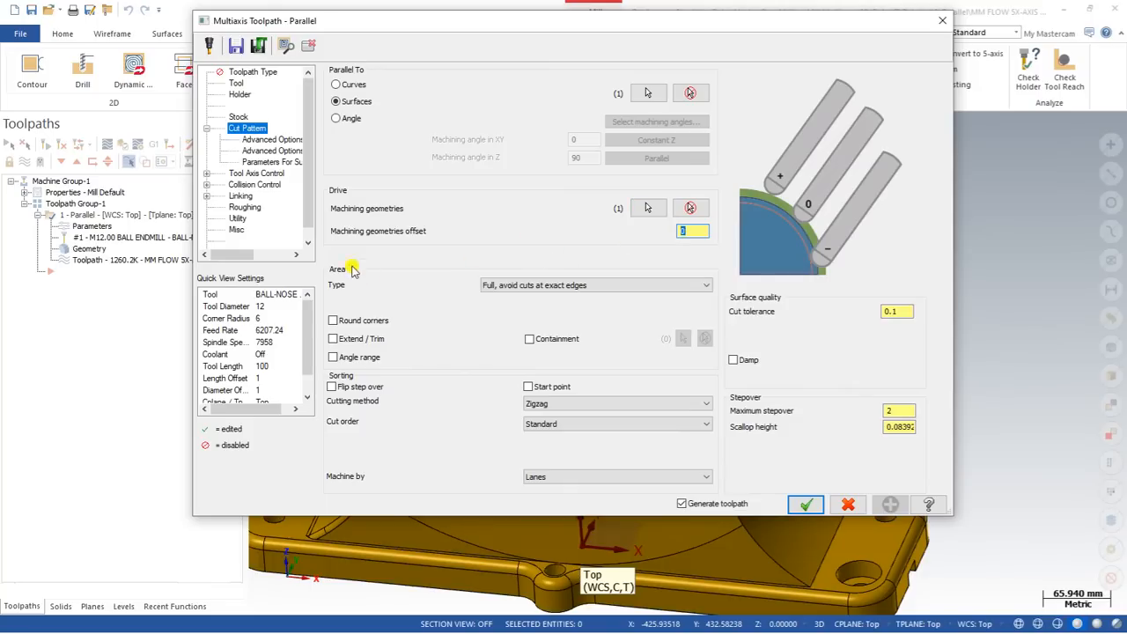
left_click(509, 286)
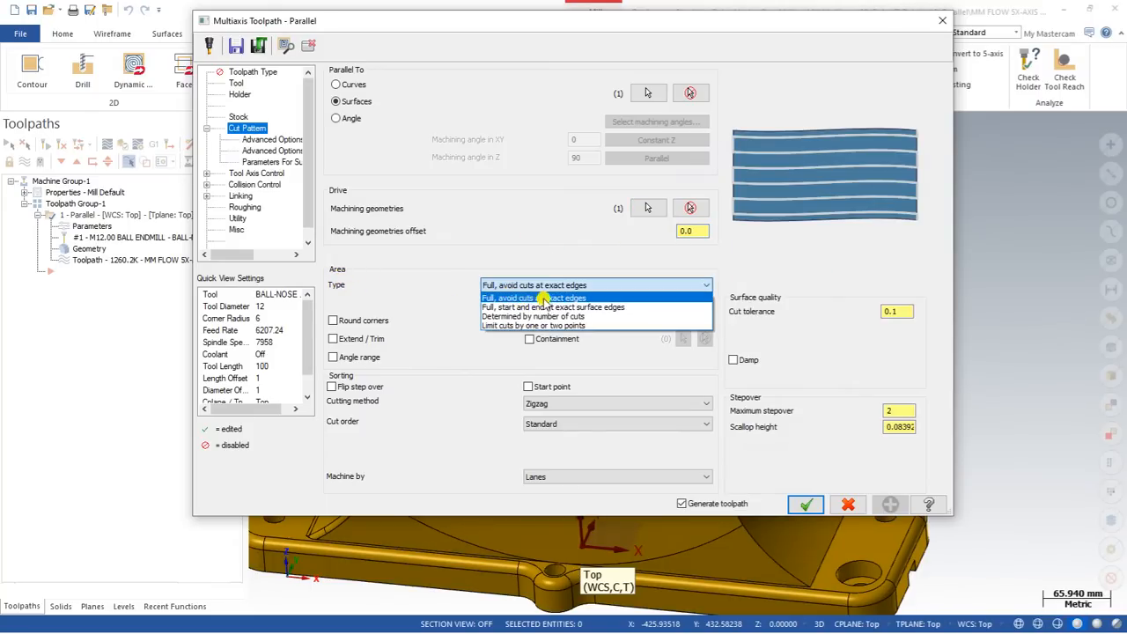
left_click(581, 300)
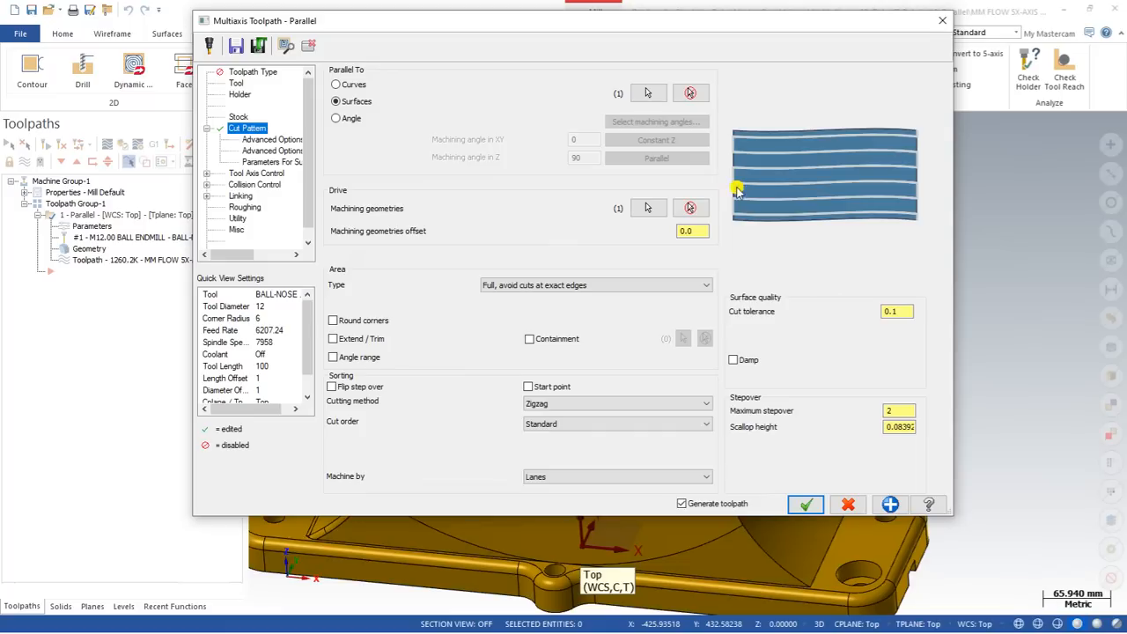
left_click(595, 287)
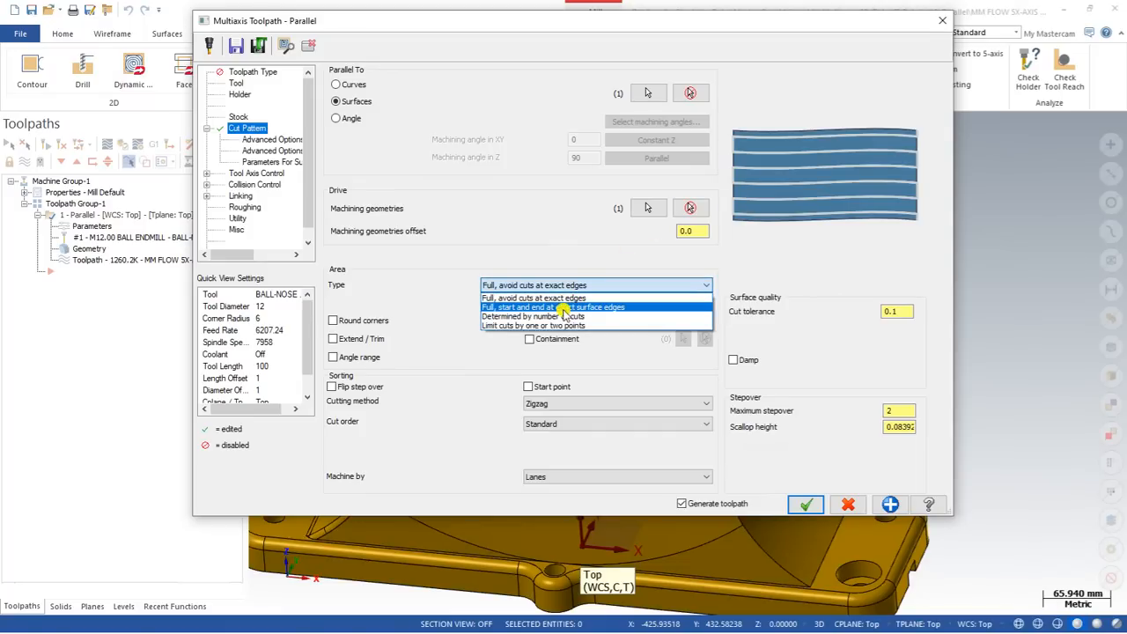
left_click(583, 307)
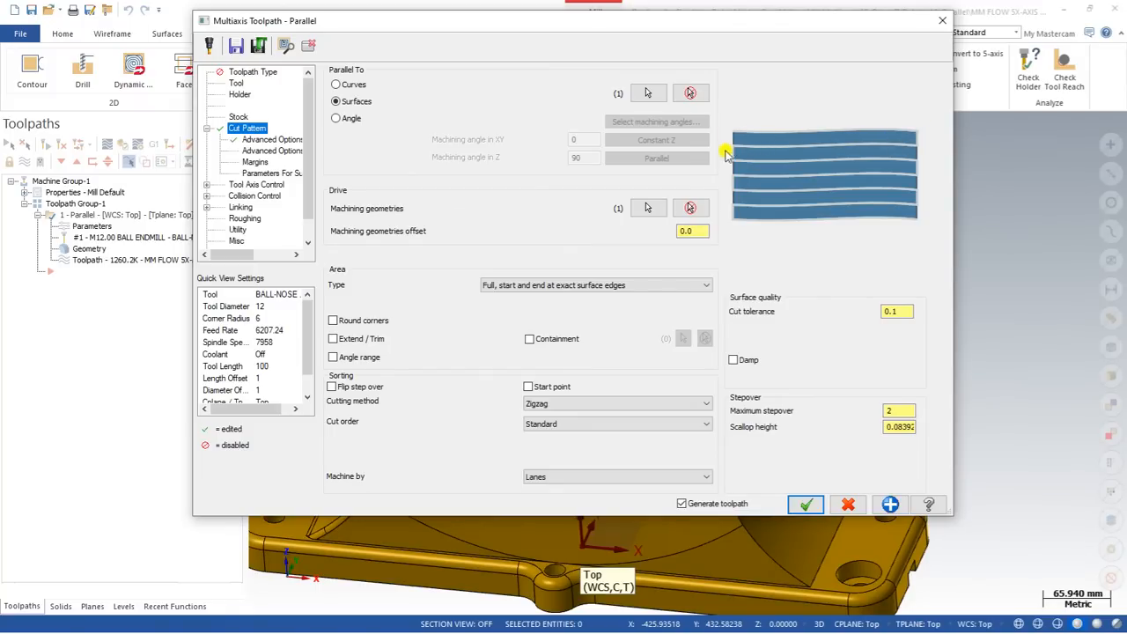
left_click(942, 20)
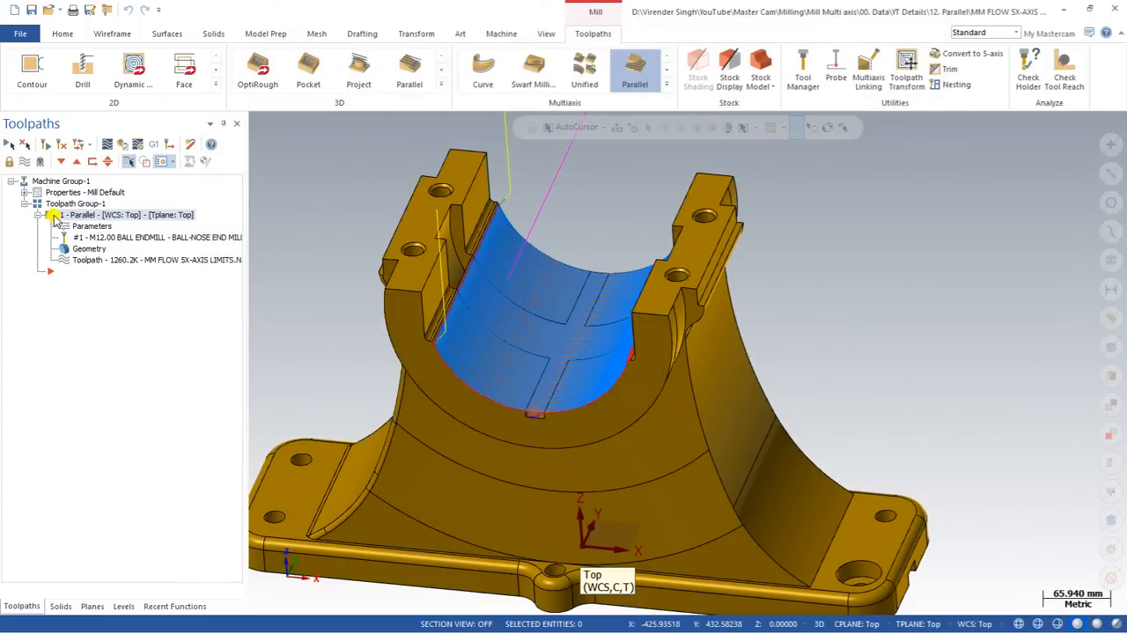
Step: Duplicate the Parallel operation, set the copy's area type to "Full, start and end at exact surface edges" and regenerate it
key("ctrl+v")
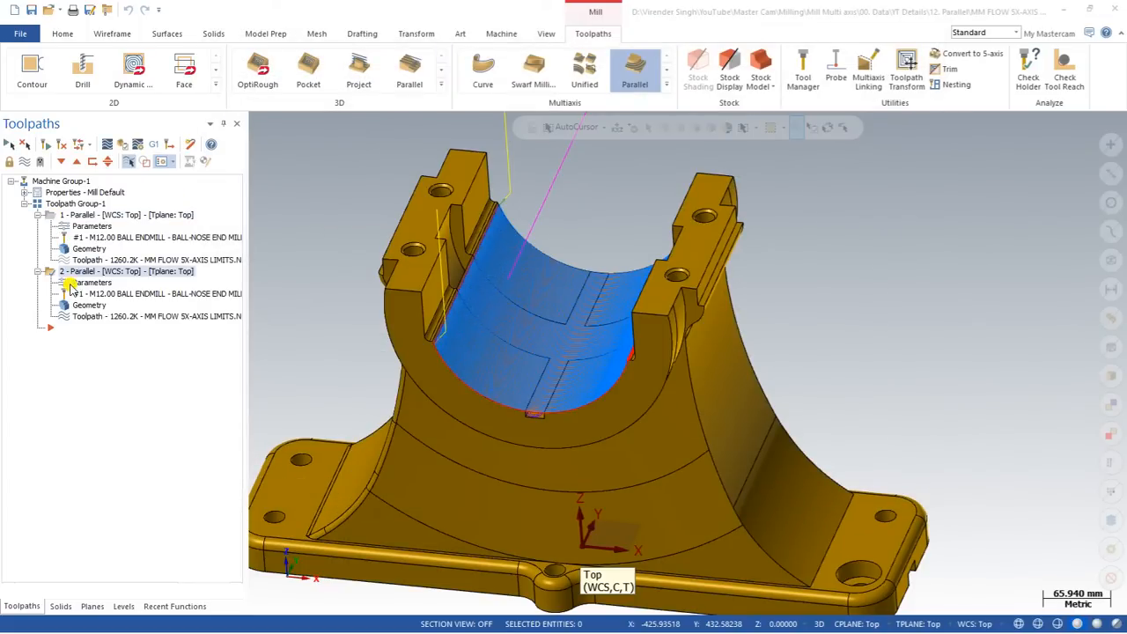
left_click(71, 283)
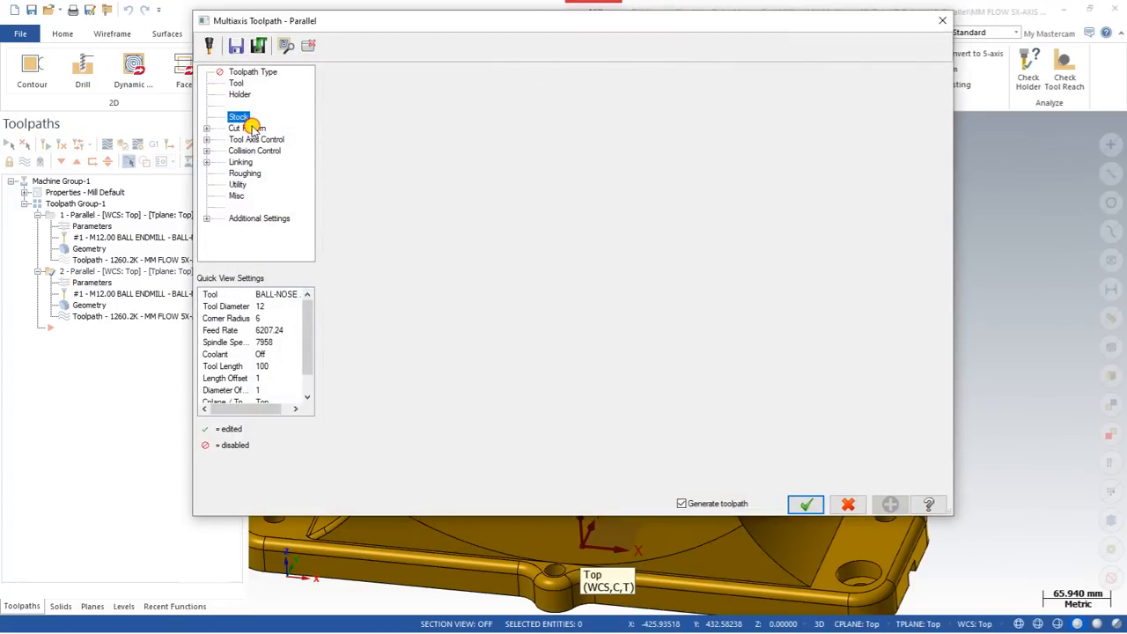
left_click(260, 128)
left_click(546, 285)
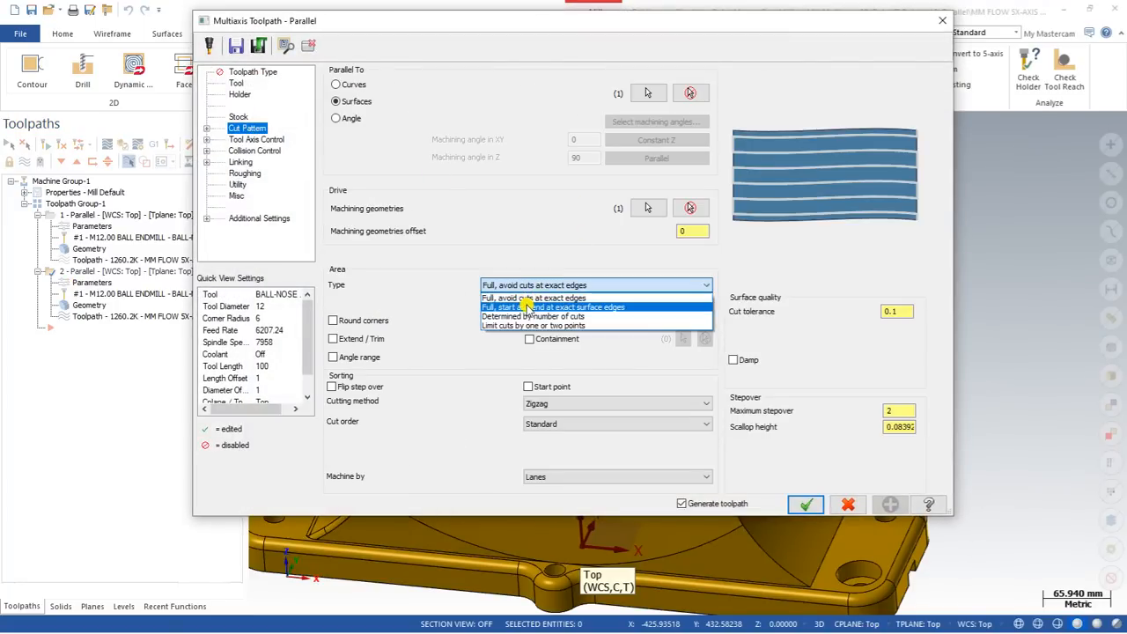
left_click(526, 304)
left_click(805, 504)
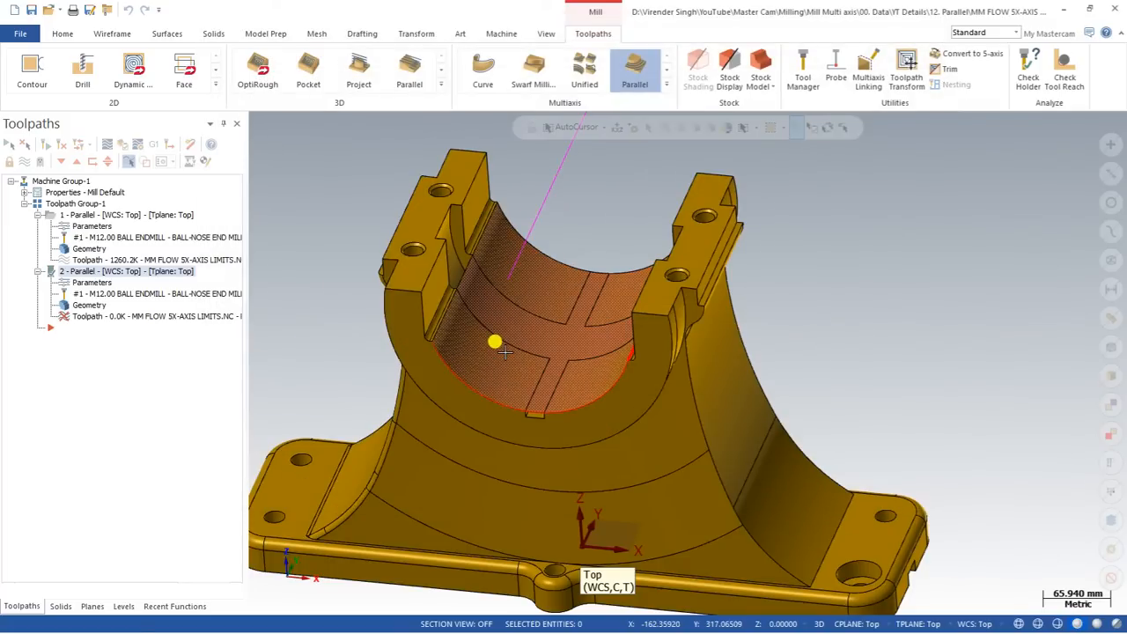
Step: Compare in the top view how far the outermost passes of both Parallel operations lie from the saddle's edge
scroll(396, 352, "up", 5)
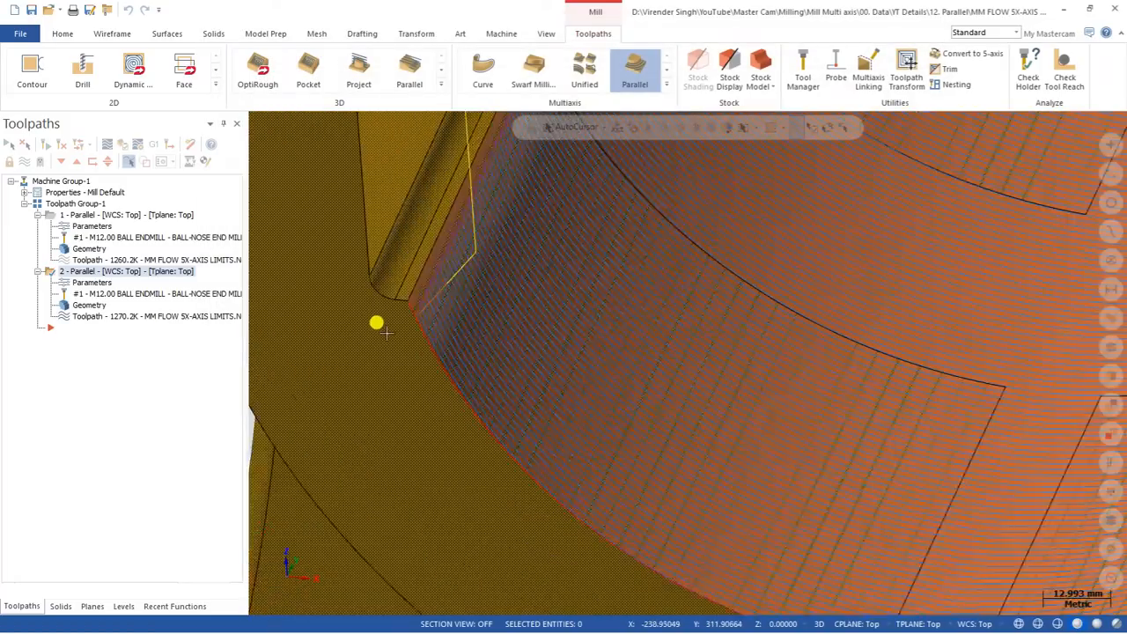
middle_click_drag(413, 325, 435, 226)
right_click(440, 231)
left_click(480, 314)
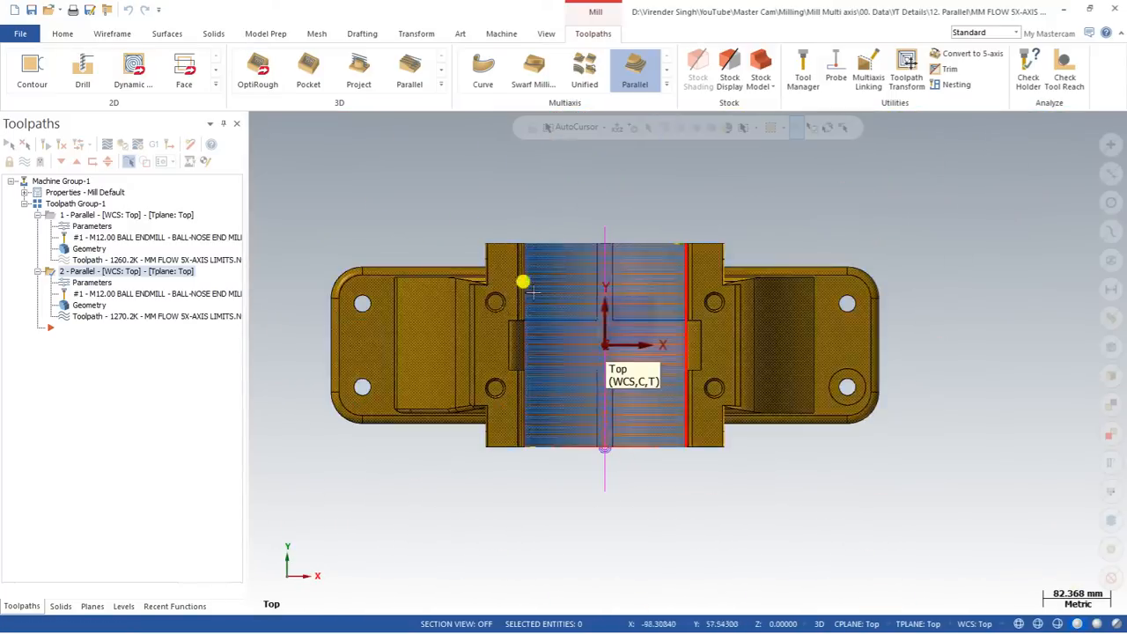
scroll(528, 255, "up", 4)
scroll(440, 225, "up", 6)
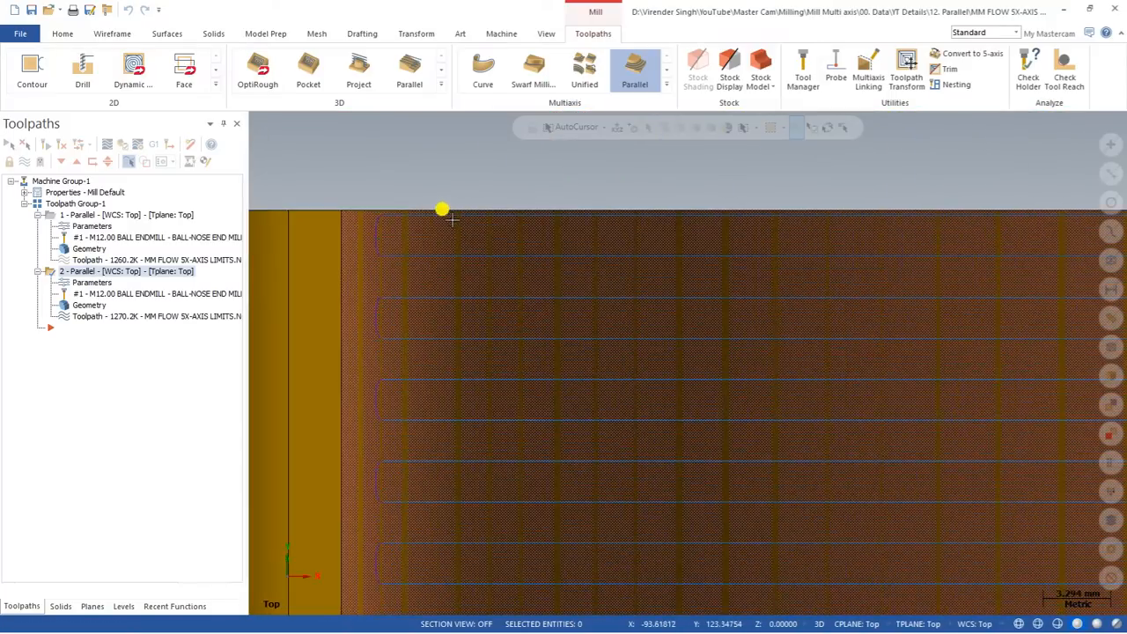
left_click(200, 219)
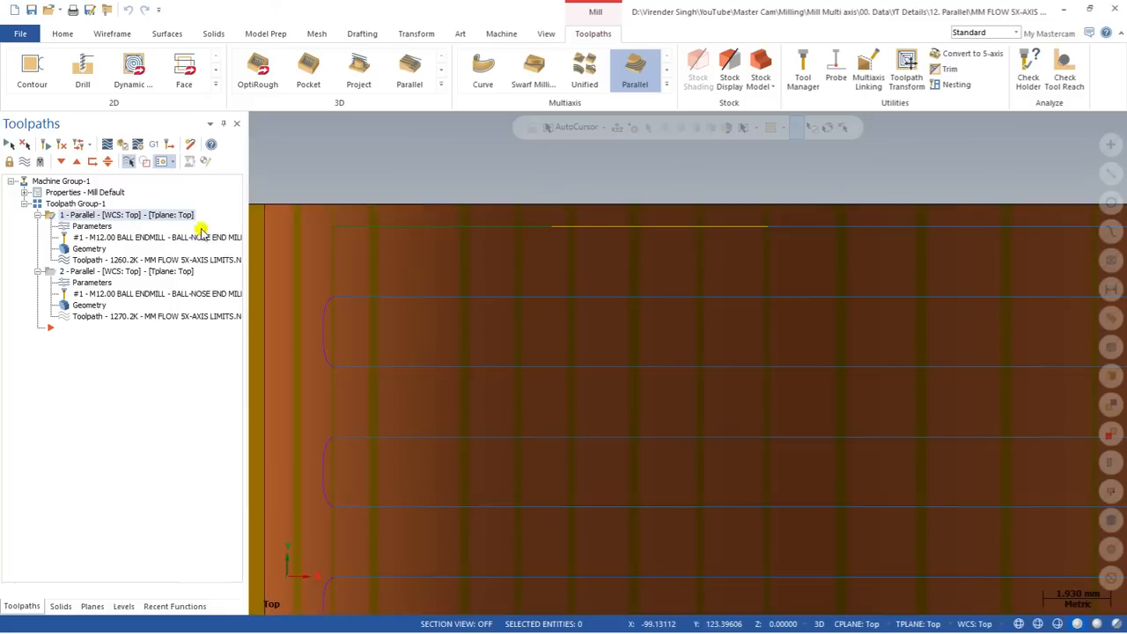
scroll(398, 221, "down", 2)
scroll(641, 221, "up", 1)
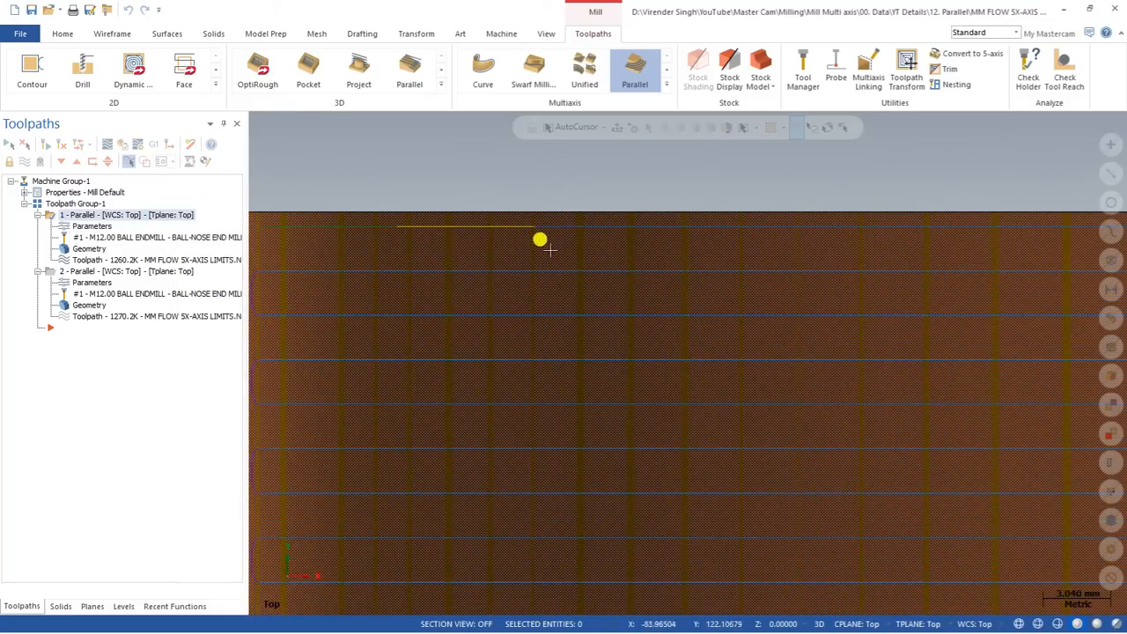
scroll(563, 227, "up", 2)
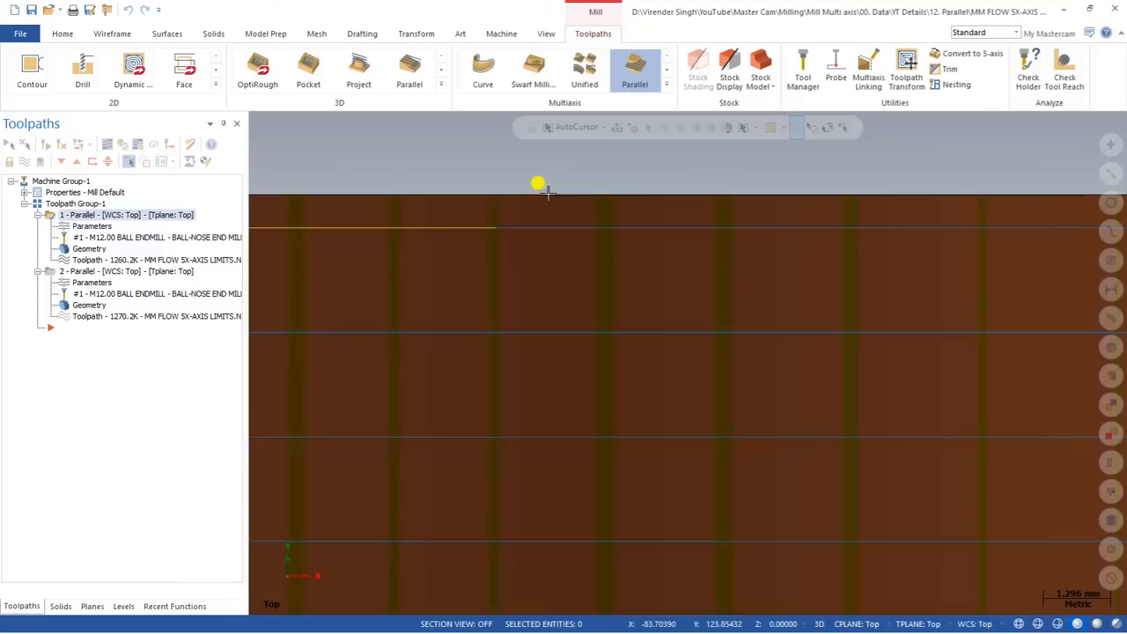
scroll(502, 186, "down", 1)
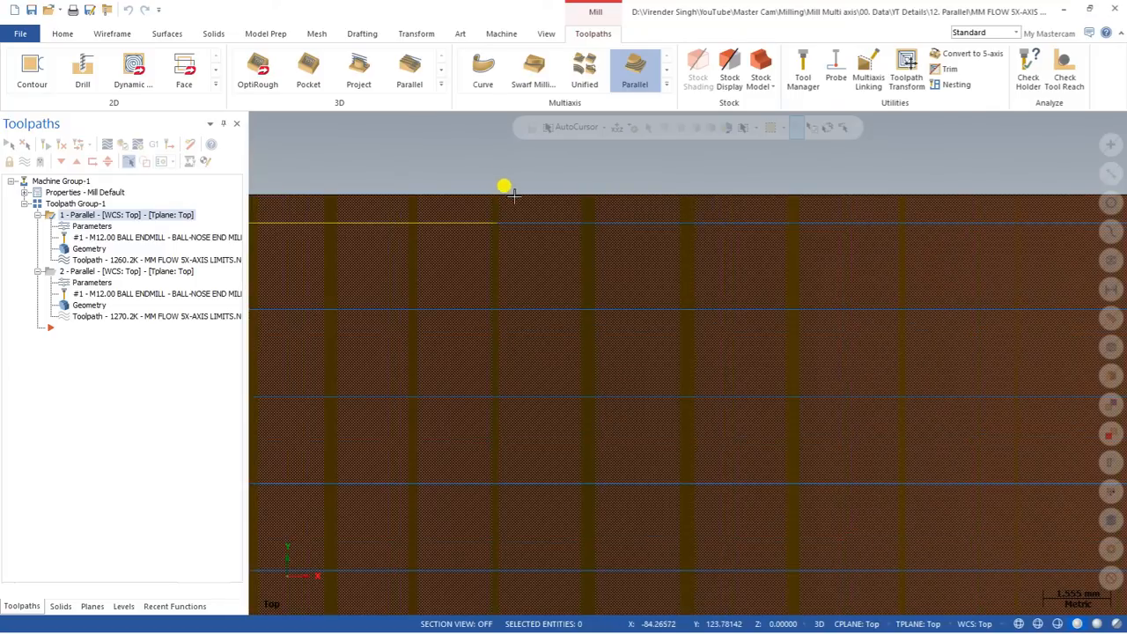
left_click(106, 273)
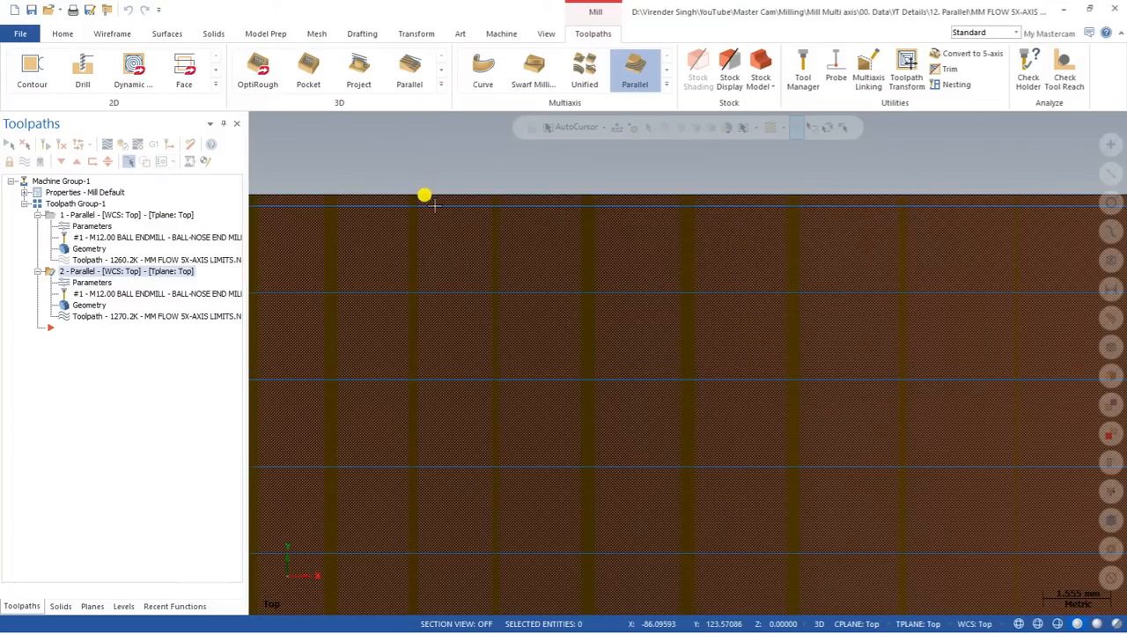
scroll(396, 181, "down", 1)
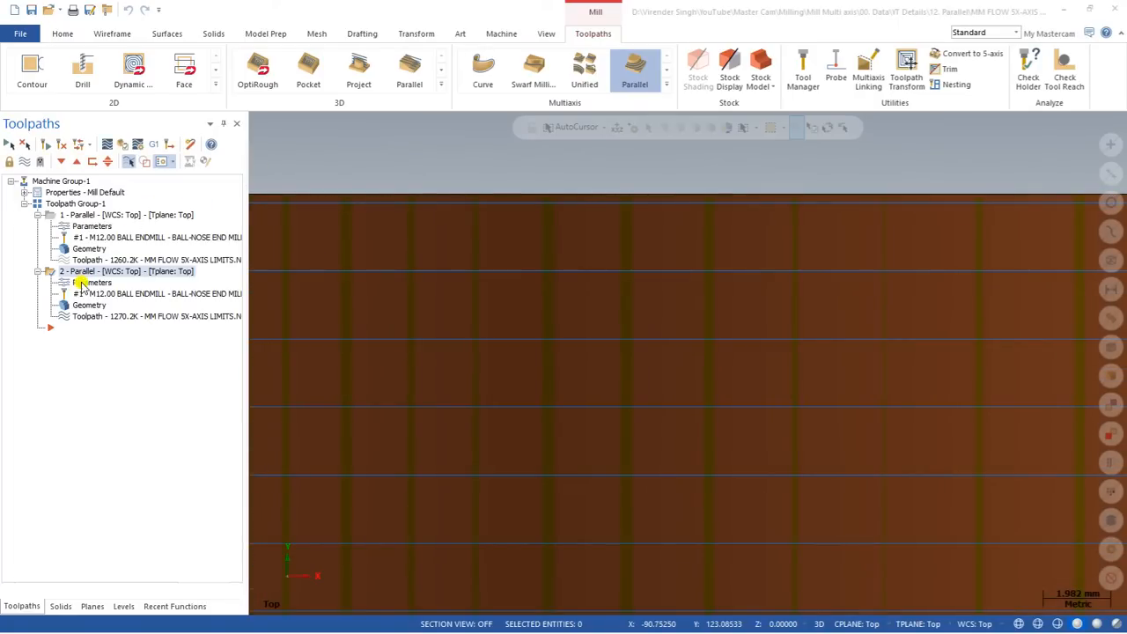
Step: Set the copied Parallel operation's area type to "Determined by number of cuts" with 5 cuts and regenerate it
left_click(81, 281)
left_click(517, 285)
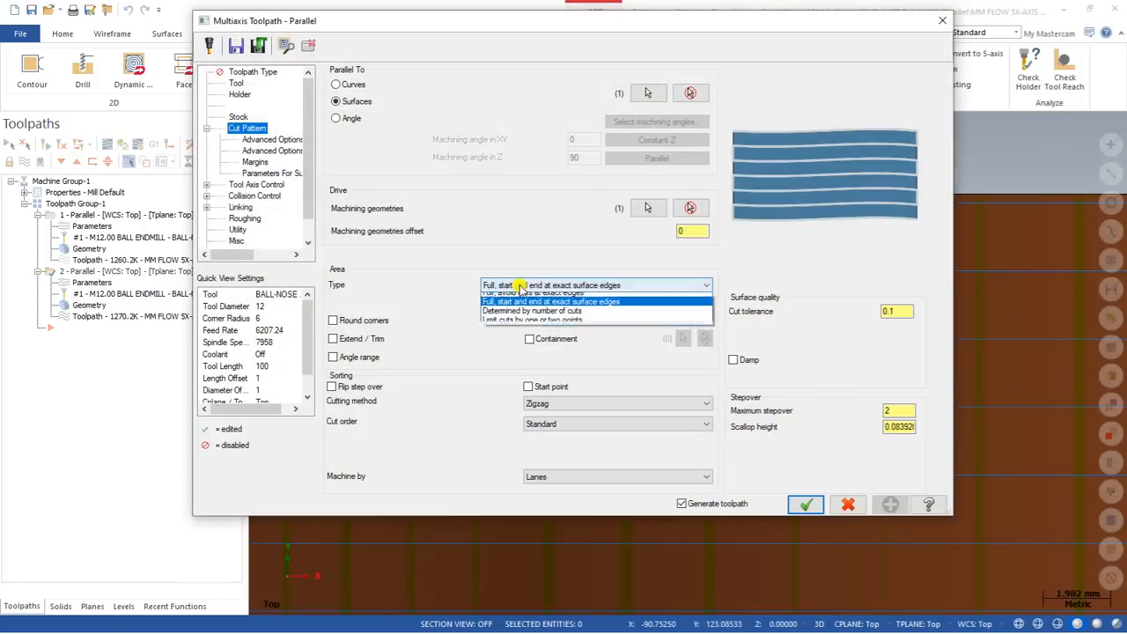
left_click(507, 298)
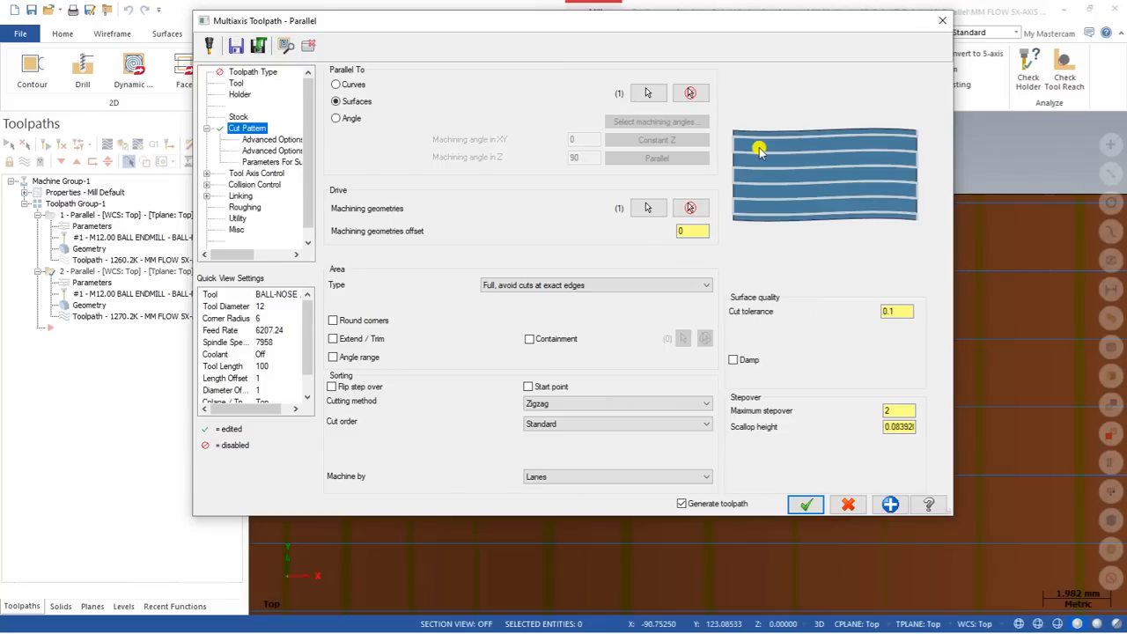
left_click(567, 285)
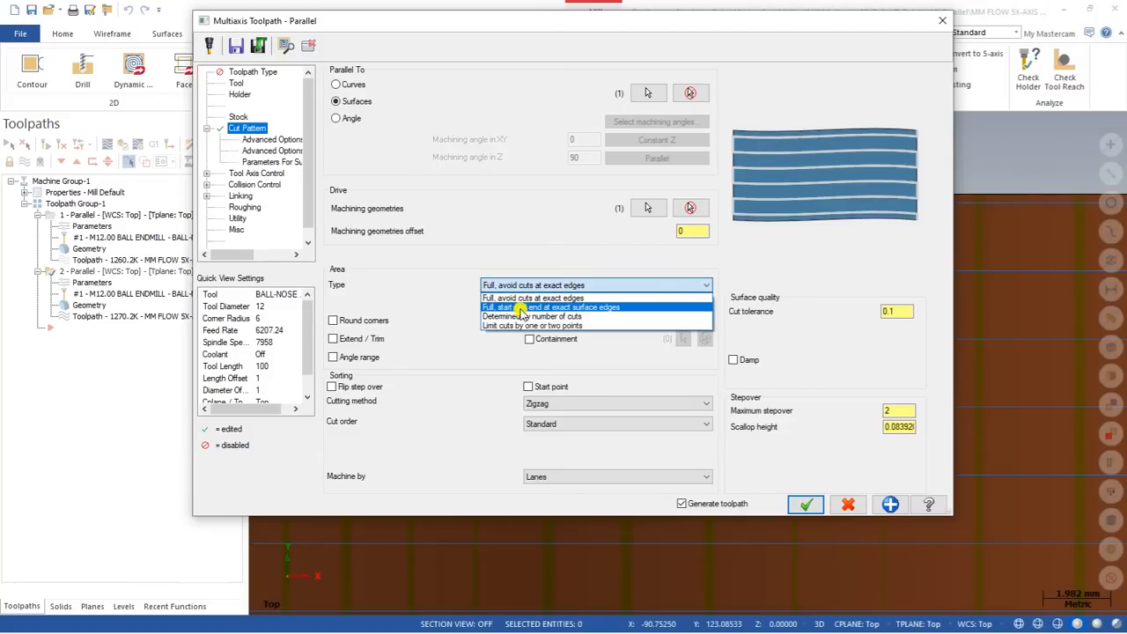
left_click(578, 306)
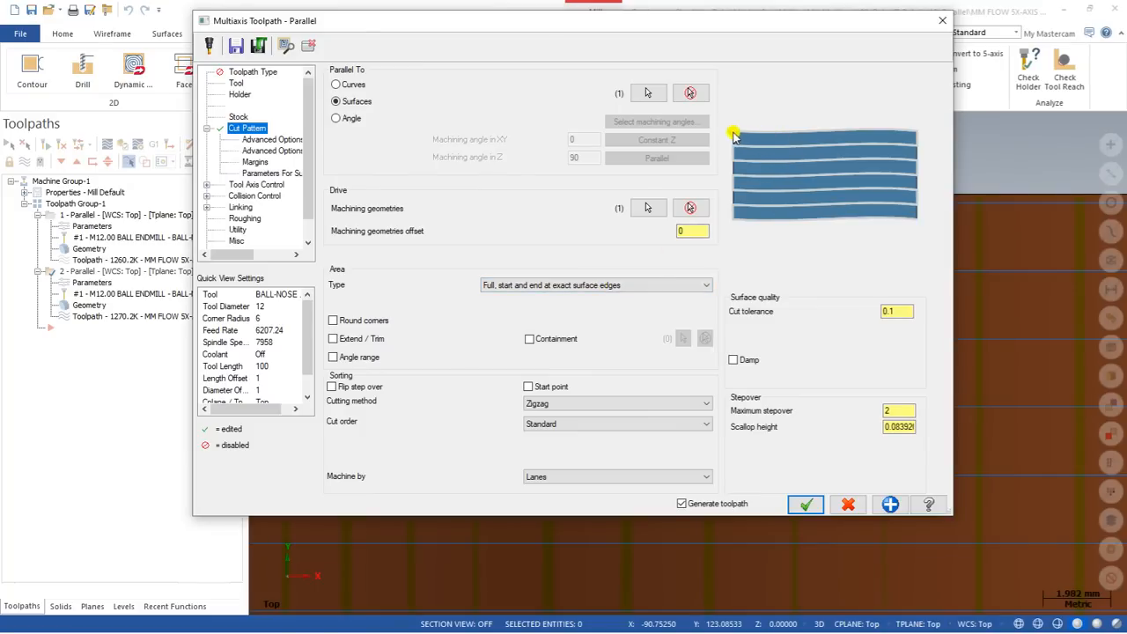
left_click(574, 284)
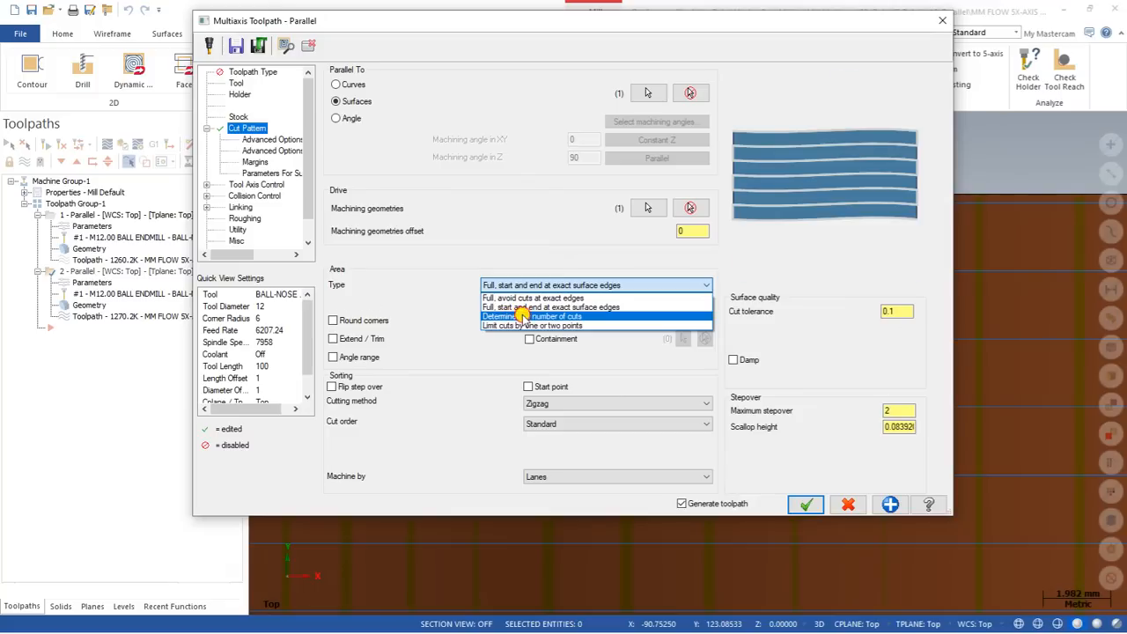
left_click(521, 315)
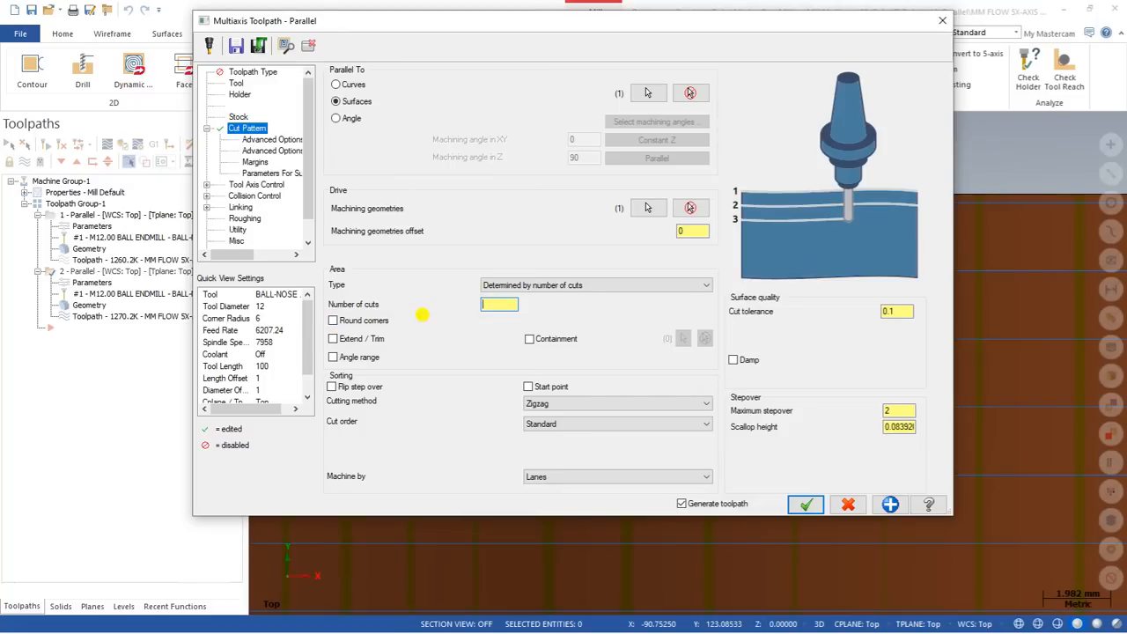
left_click(806, 504)
Step: Inspect the position and spacing of the copied operation's passes along the saddle's front edge, including entry and exit moves
scroll(553, 346, "down", 4)
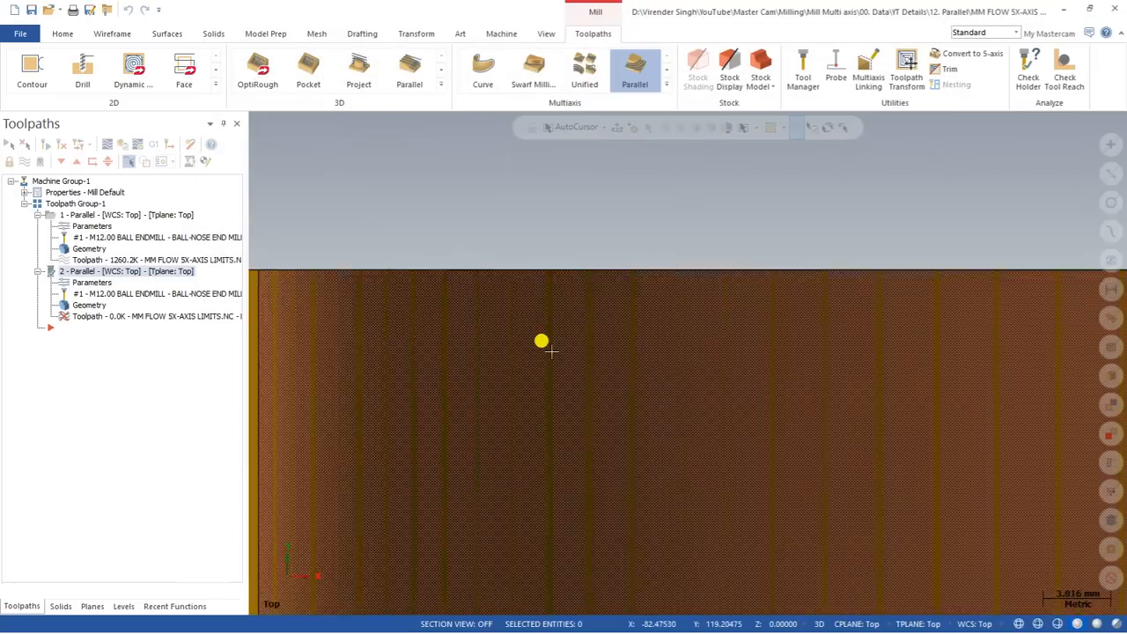
scroll(497, 279, "down", 8)
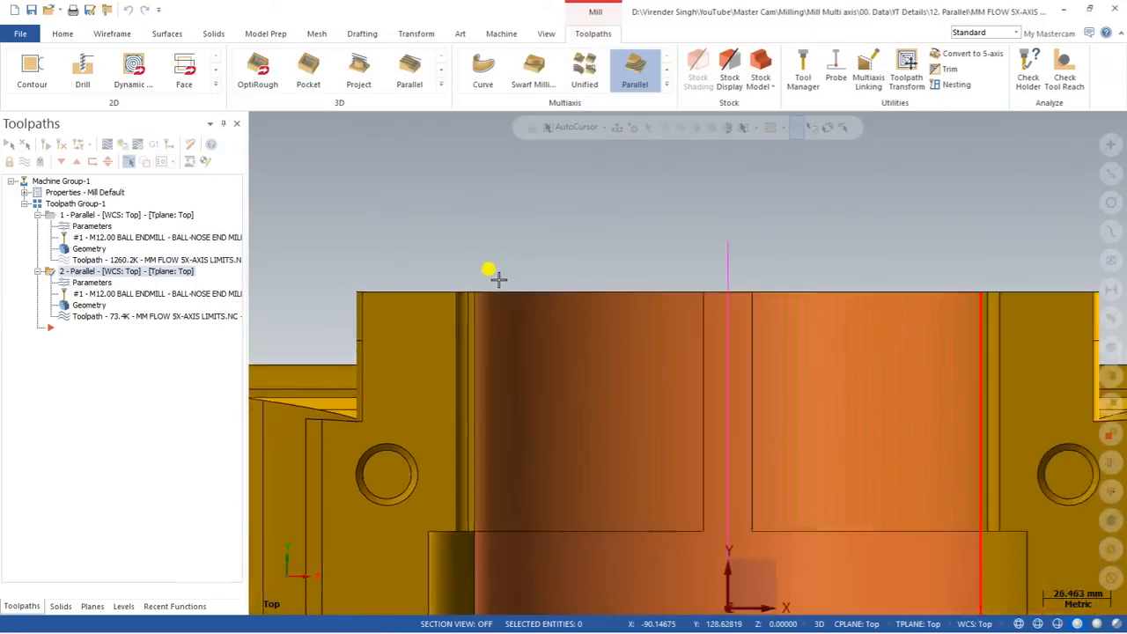
scroll(569, 472, "up", 2)
middle_click_drag(570, 474, 551, 432)
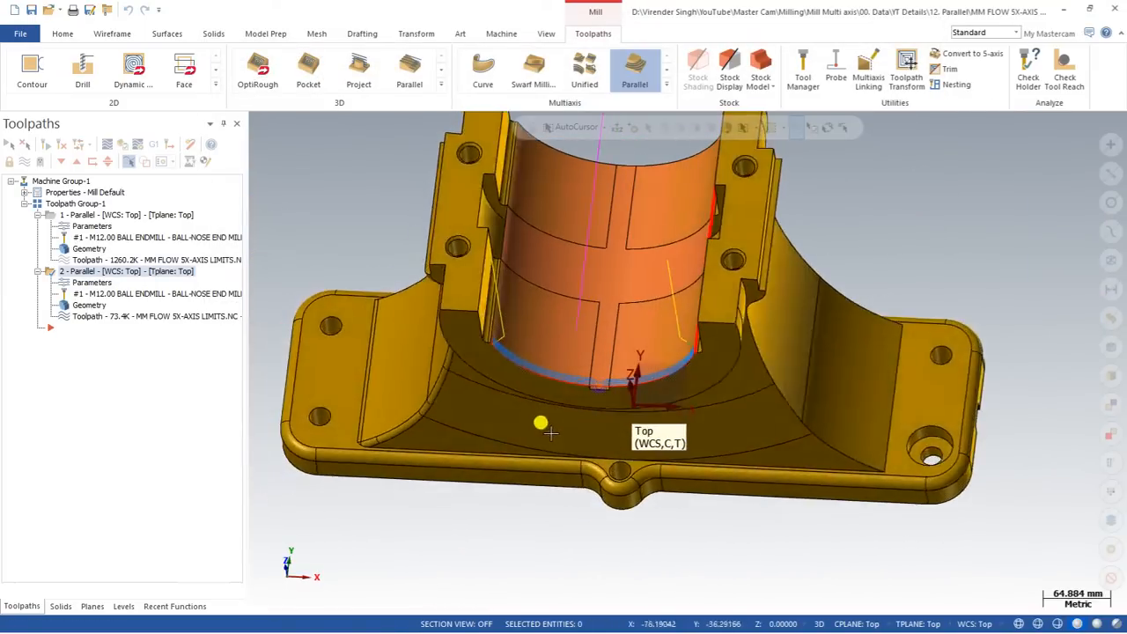
scroll(497, 341, "up", 4)
scroll(475, 324, "down", 3)
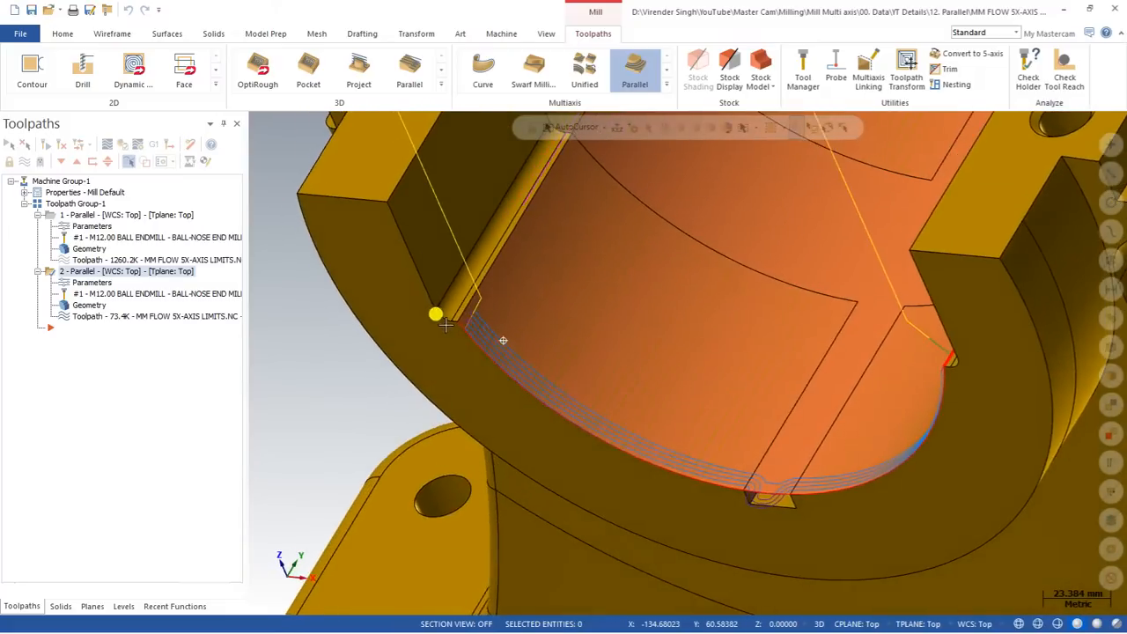
scroll(467, 324, "up", 6)
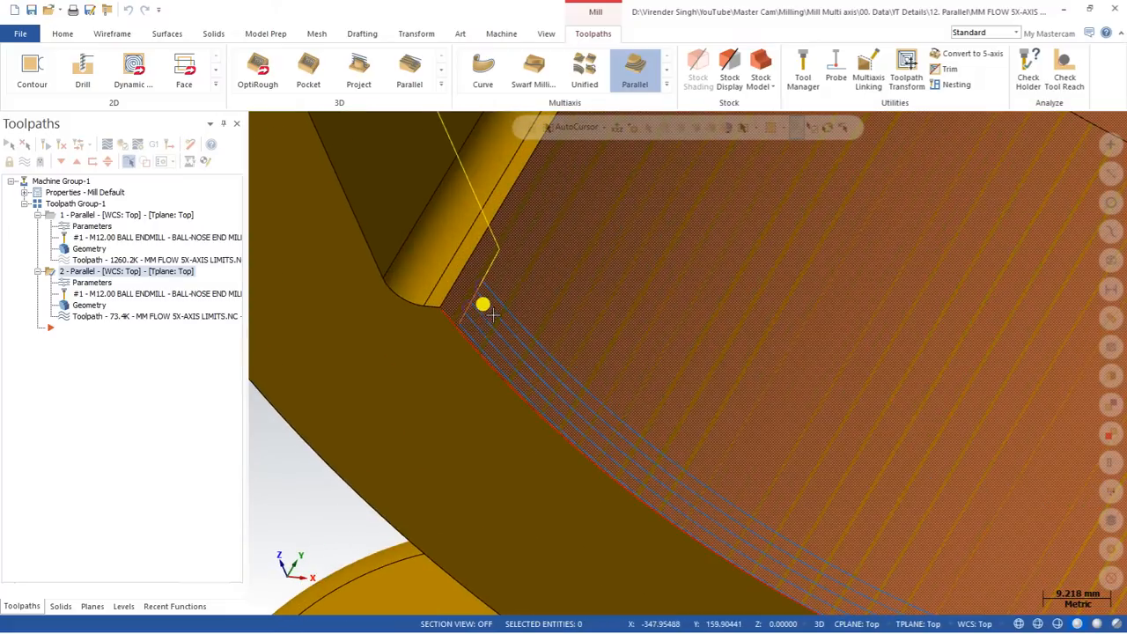
scroll(501, 306, "down", 5)
middle_click_drag(513, 305, 637, 330)
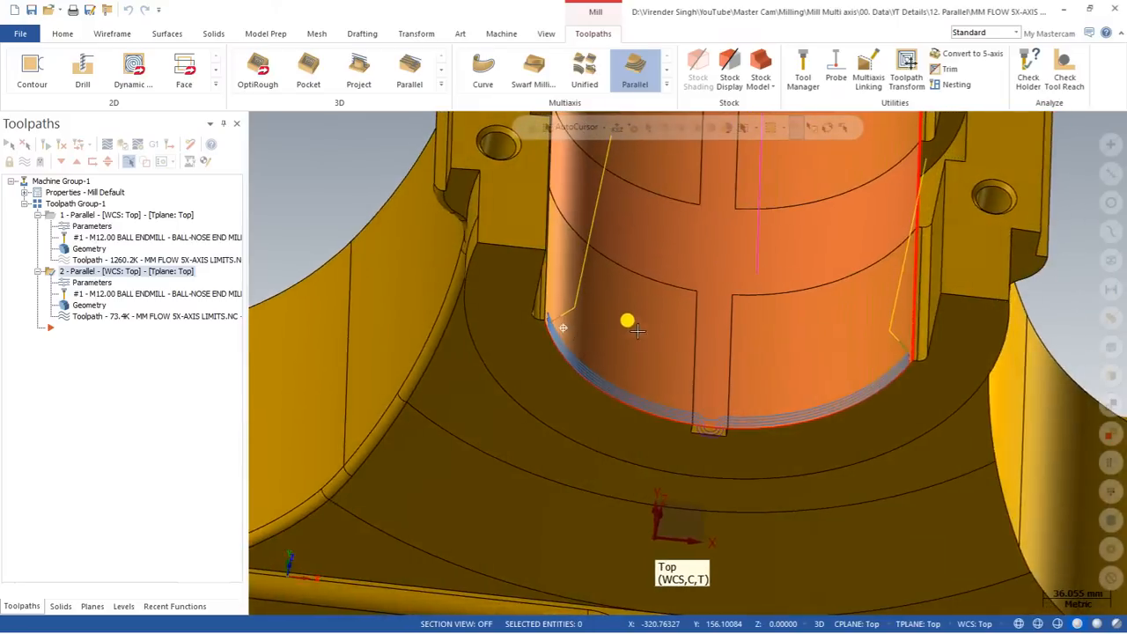
Step: Set the copied Parallel operation's area type to "Limit cuts by one or two points", pick two points along the saddle's side edge and regenerate it
left_click(78, 281)
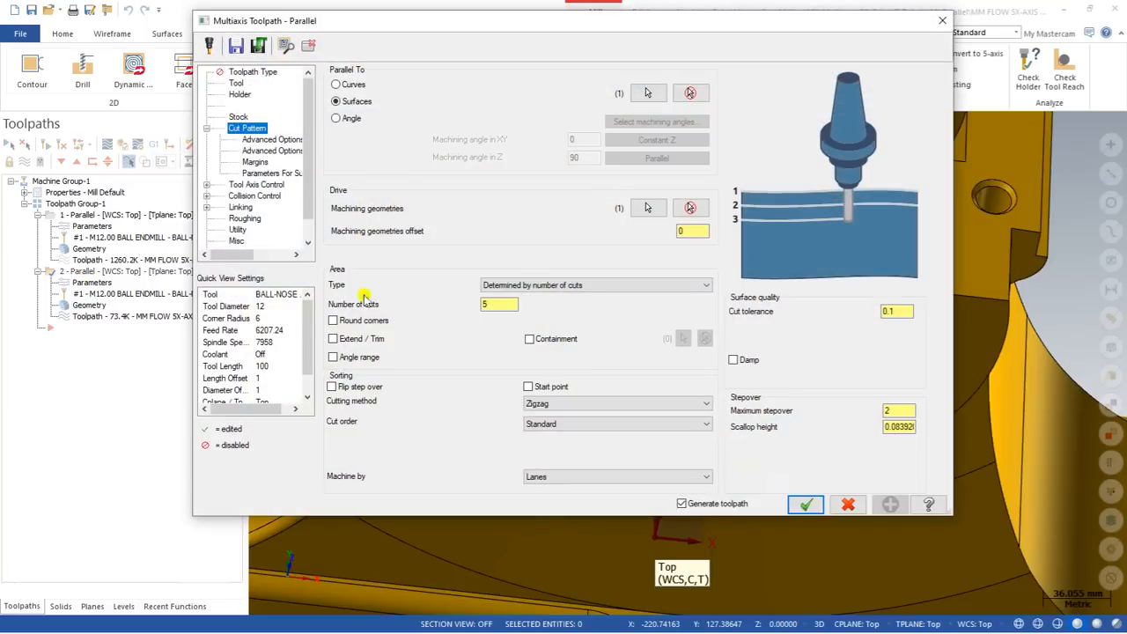
left_click(509, 286)
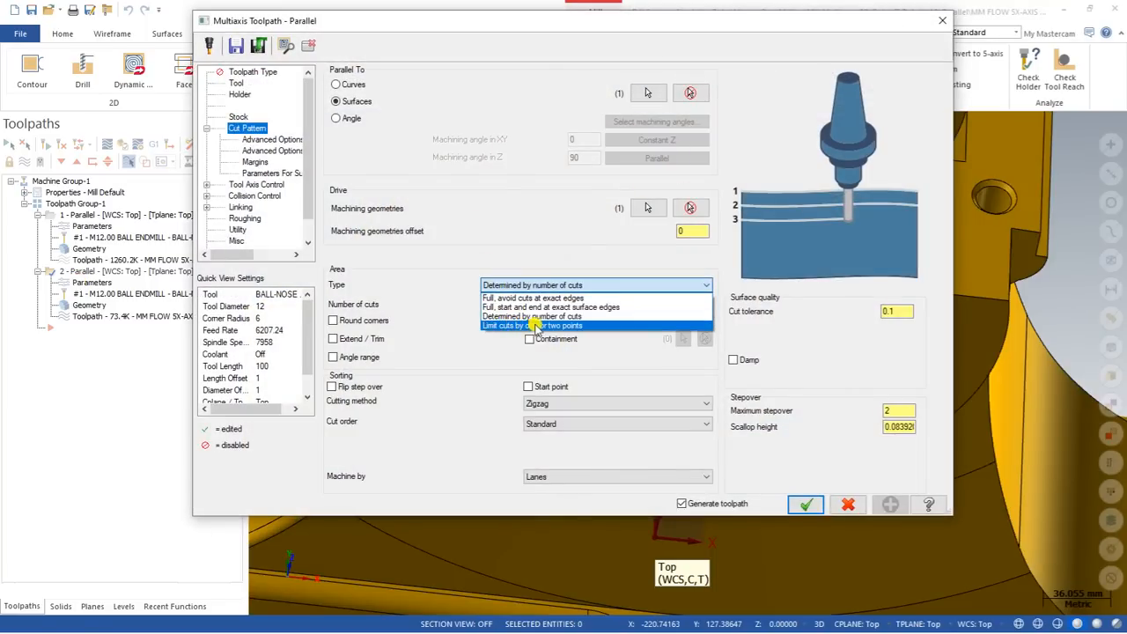
left_click(602, 329)
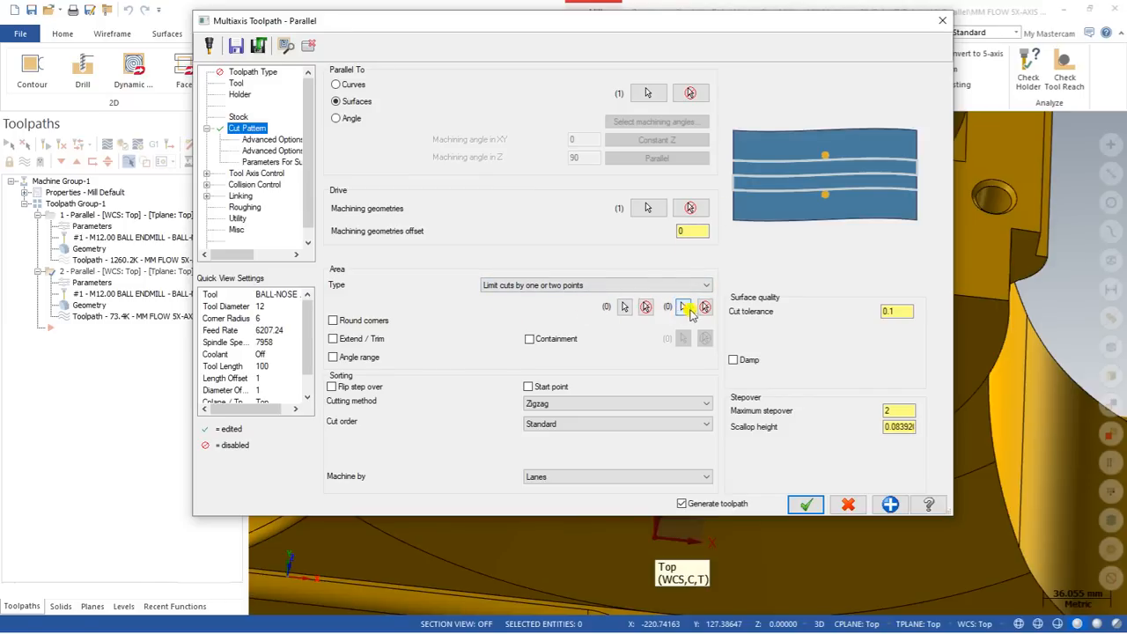
left_click(626, 308)
middle_click_drag(616, 294, 546, 177)
left_click(556, 184)
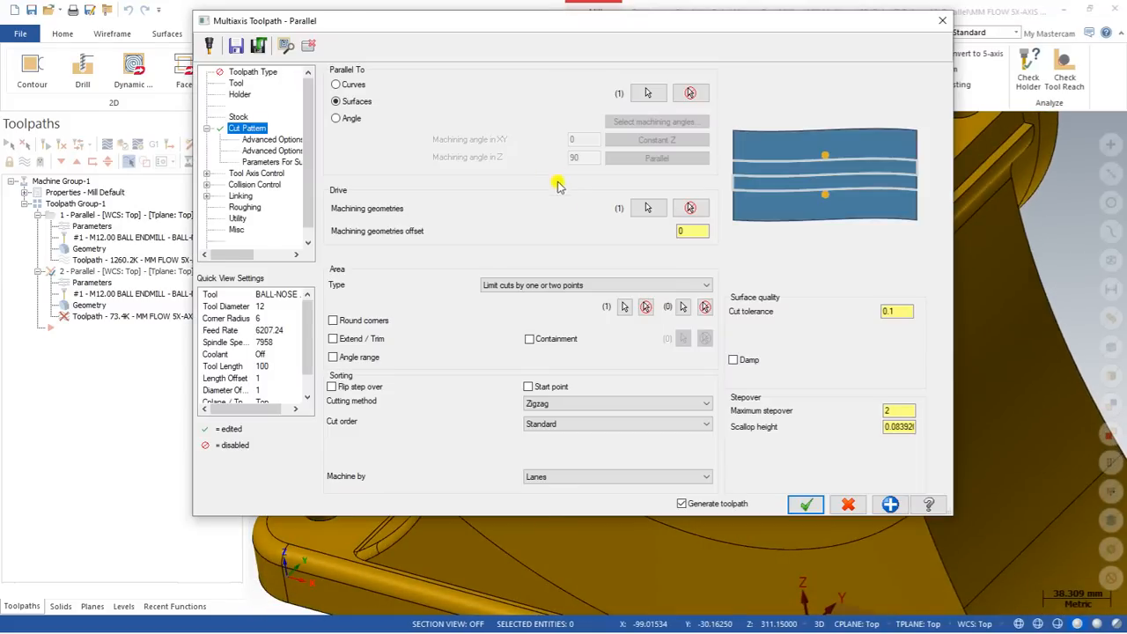
left_click(678, 306)
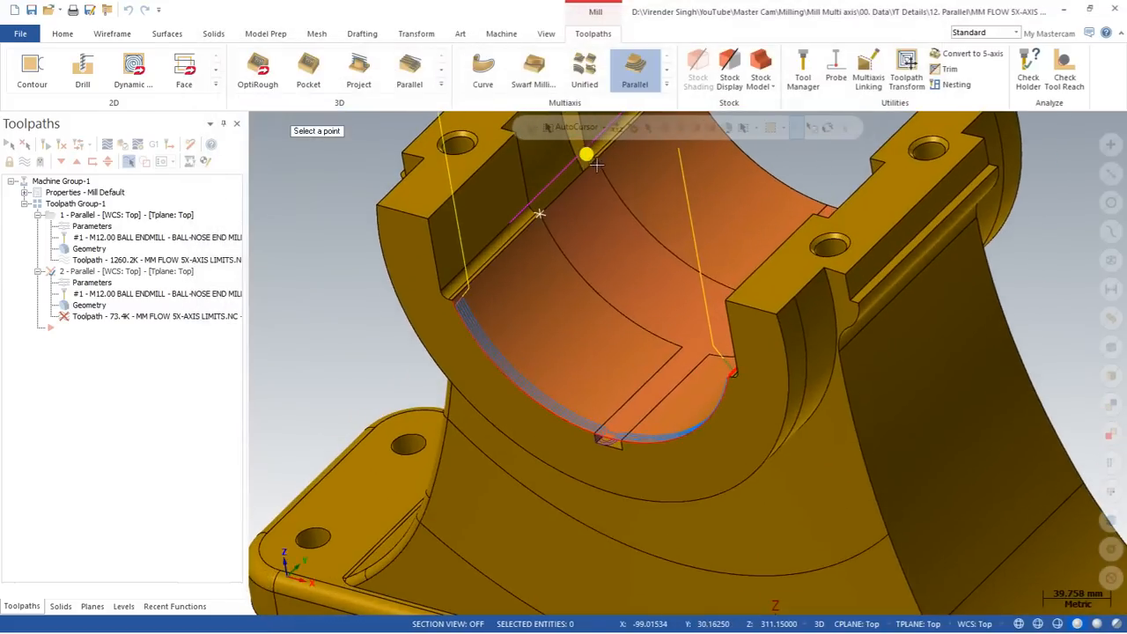
left_click(597, 165)
left_click(805, 503)
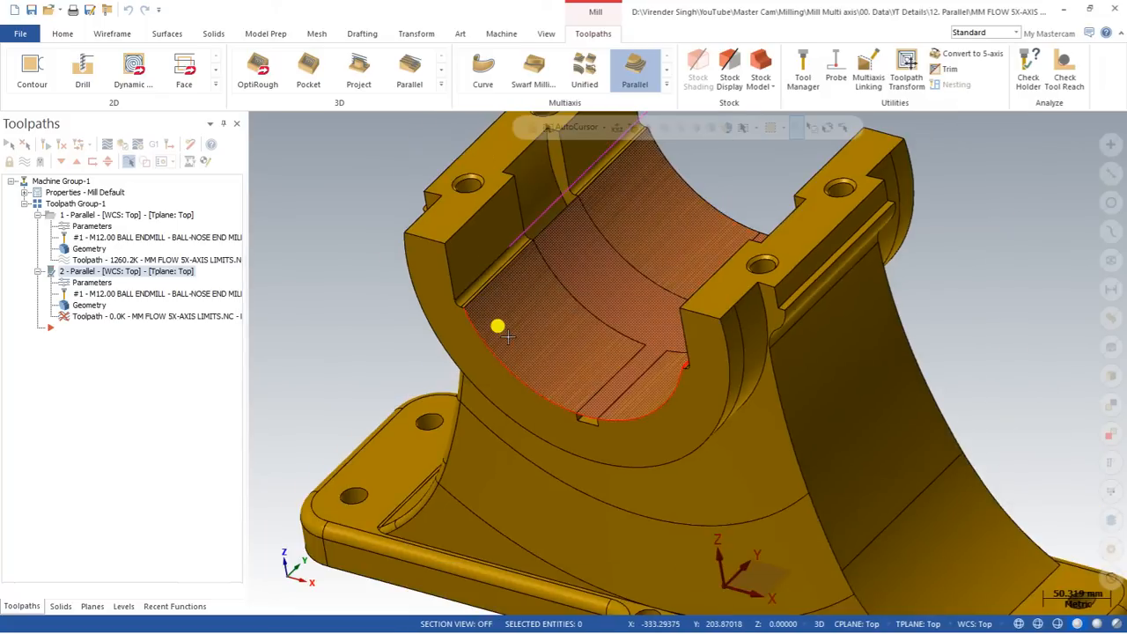
Step: Inspect the band of passes between the two limit points on the saddle and review the copied operation's cut pattern settings
middle_click_drag(506, 335, 505, 167)
scroll(453, 288, "down", 3)
mouse_move(479, 327)
middle_mouse_down()
mouse_move(495, 303)
mouse_move(502, 314)
middle_mouse_up()
scroll(425, 304, "up", 3)
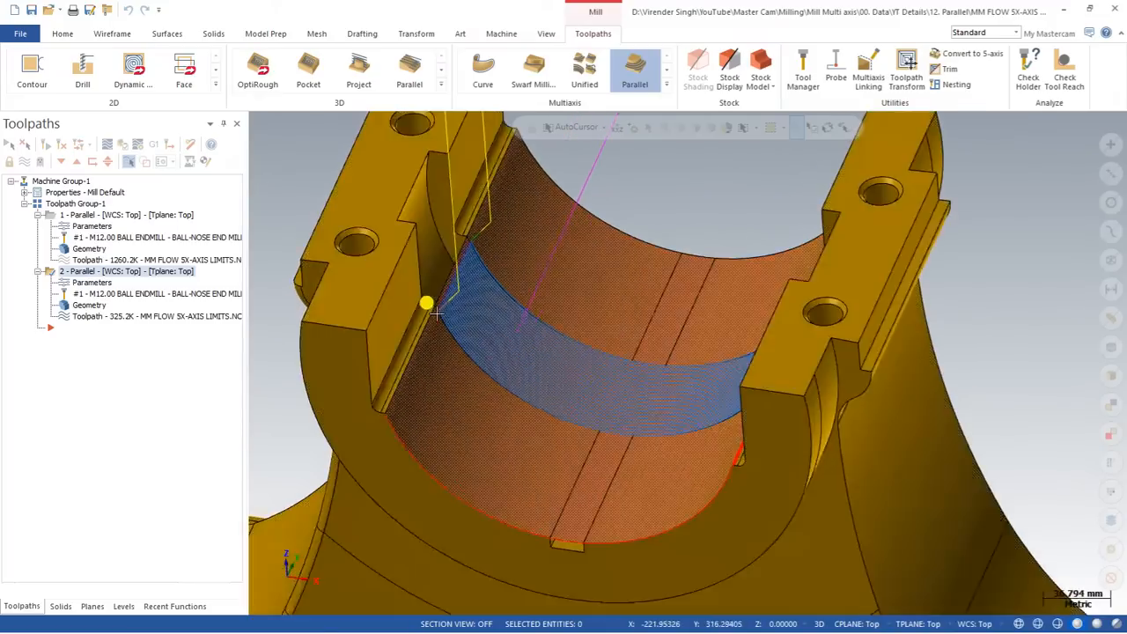
left_click(90, 286)
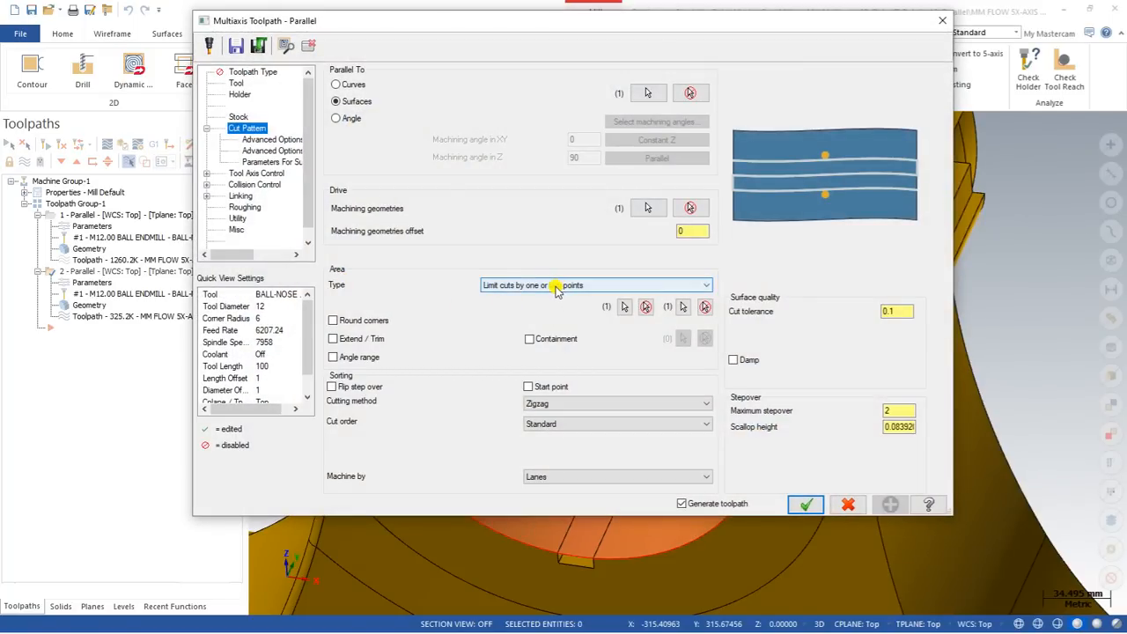
key("Escape")
Step: Try the Round corners option in the first Parallel operation's cut pattern, leaving it switched off
left_click(69, 226)
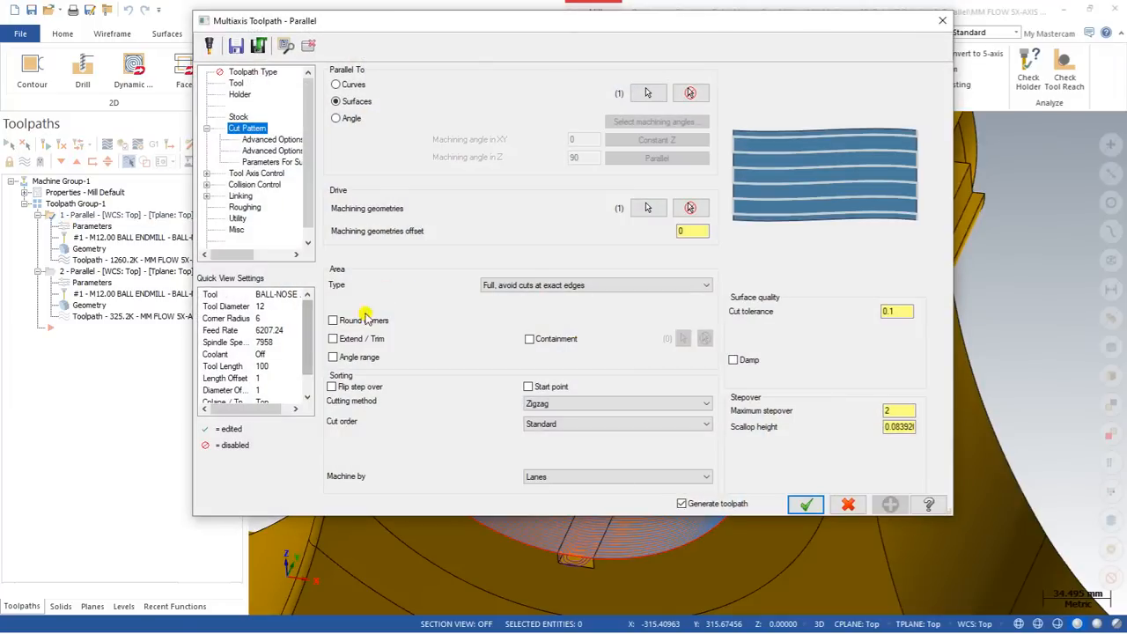
left_click(334, 320)
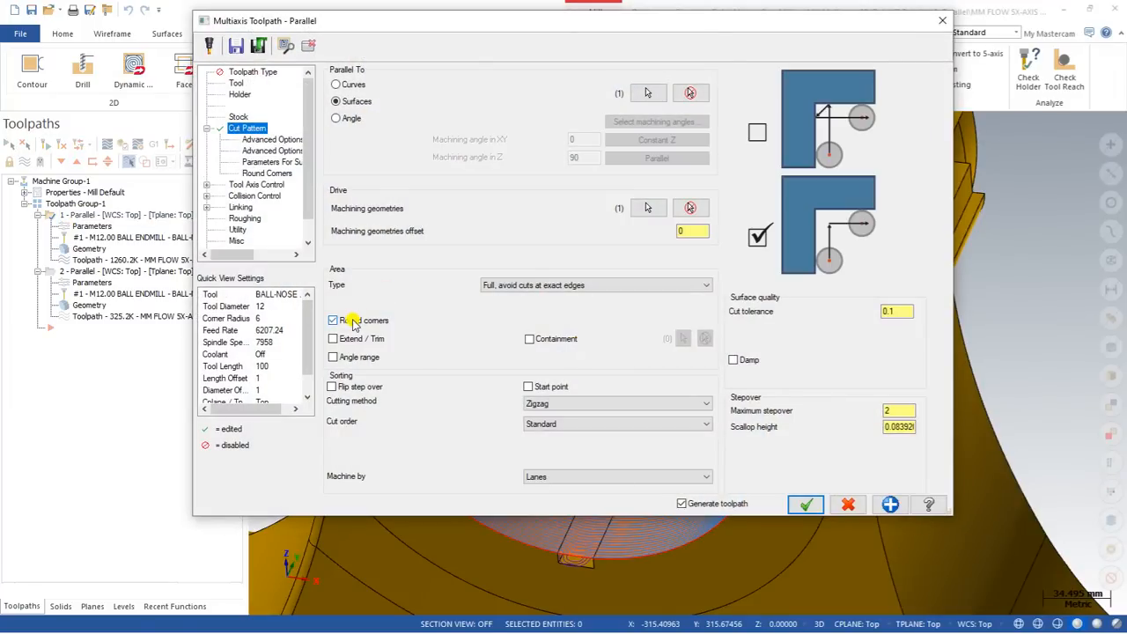
left_click(352, 323)
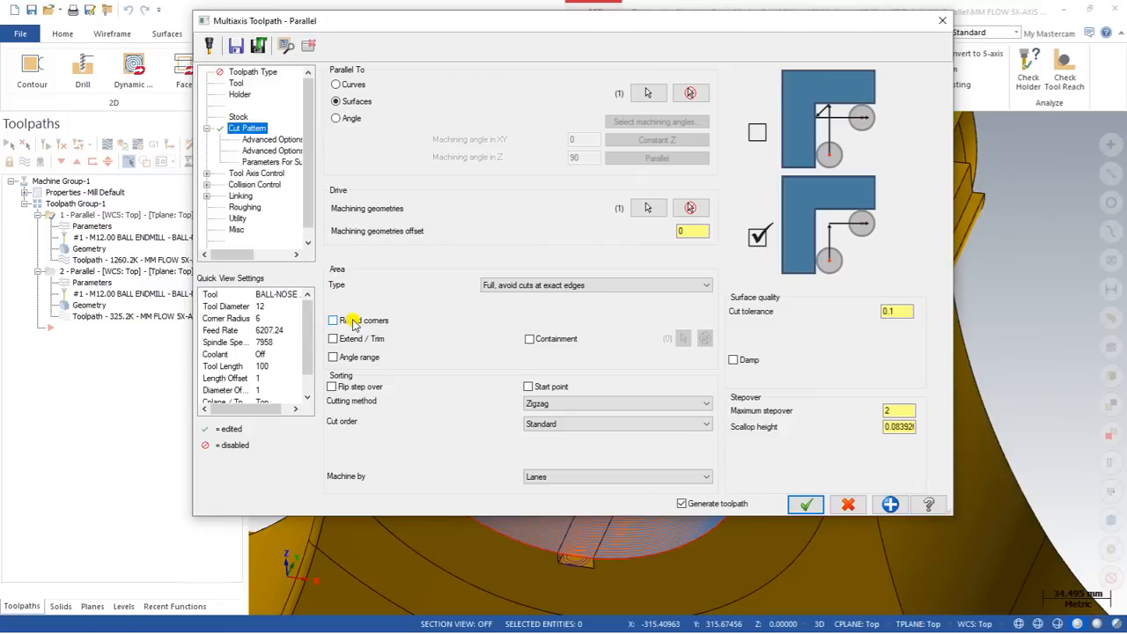
Step: Toggle the Extend / Trim option of the first Parallel operation and review the tangential and side extension settings it adds
left_click(334, 340)
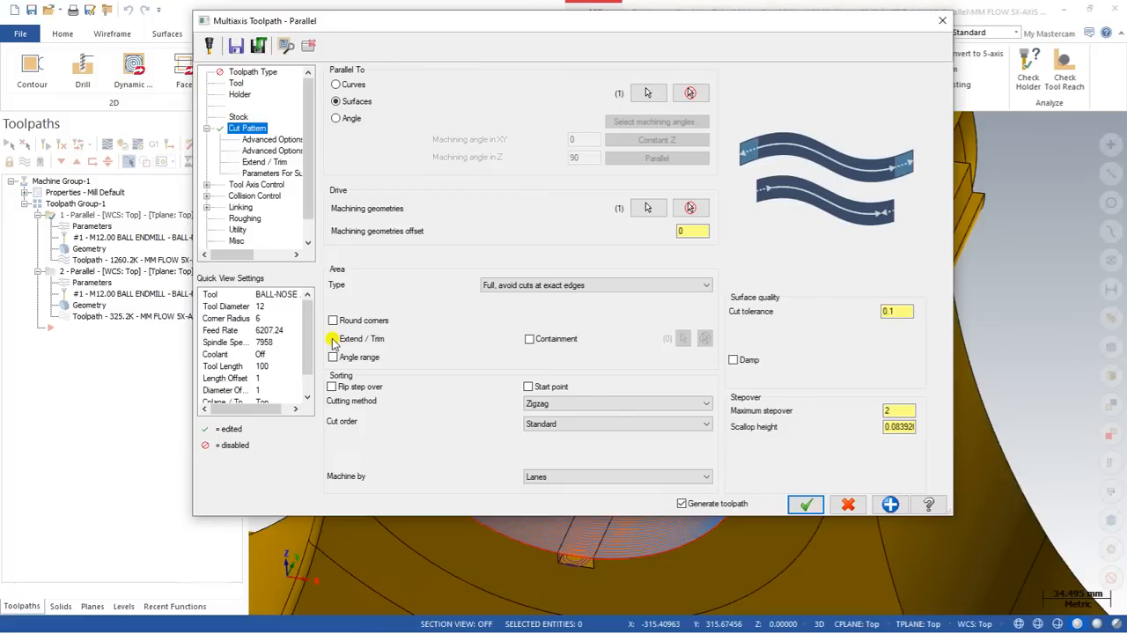
left_click(333, 339)
left_click(333, 339)
left_click(260, 163)
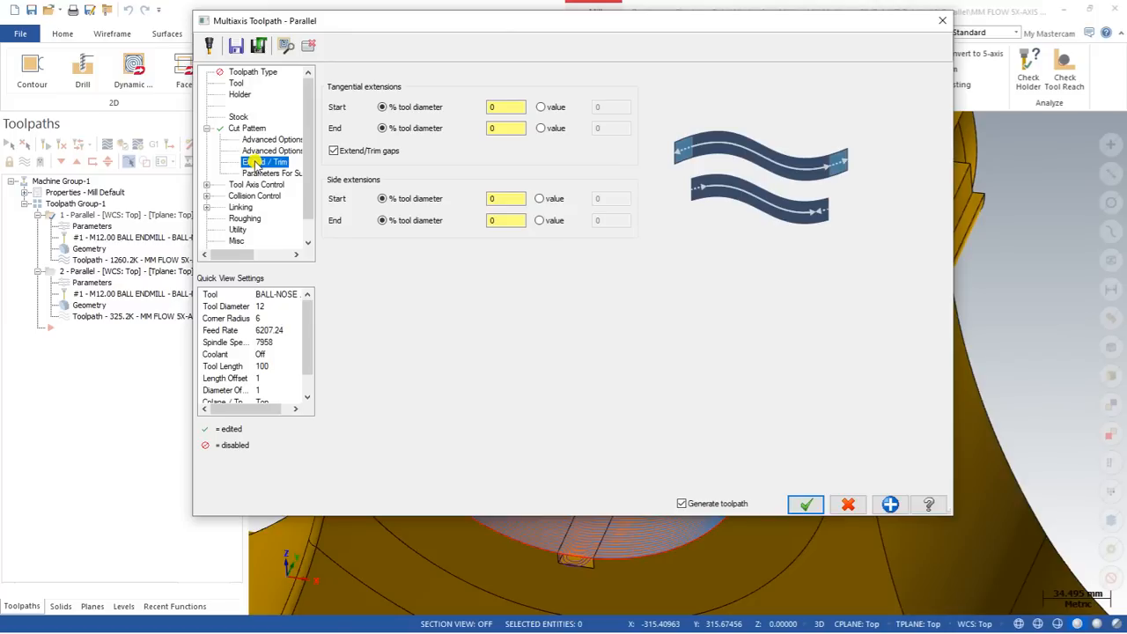
left_click(250, 128)
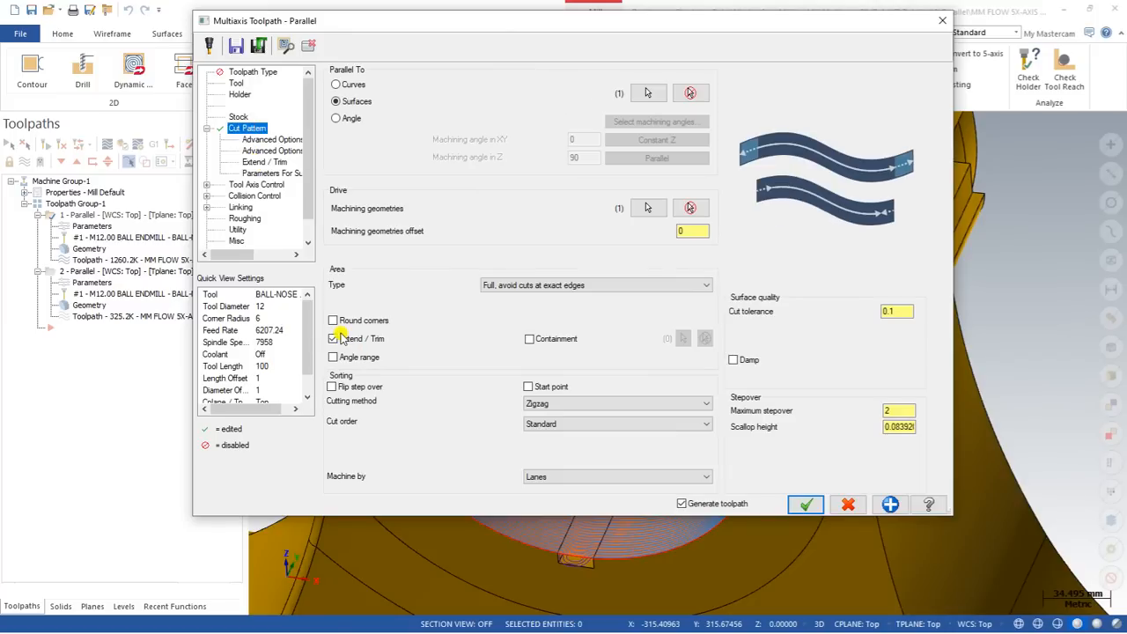
left_click(341, 340)
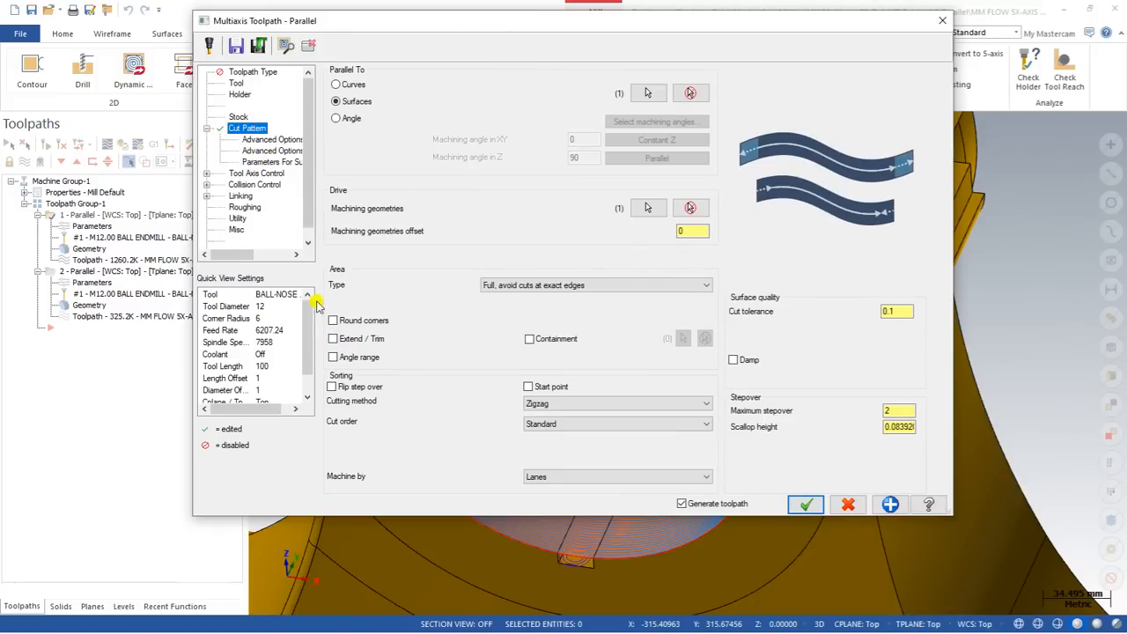
Step: Enable Extend / Trim for the first Parallel operation, set the tangential start and end extensions to 200% of tool diameter and regenerate it
left_click(334, 339)
left_click(262, 163)
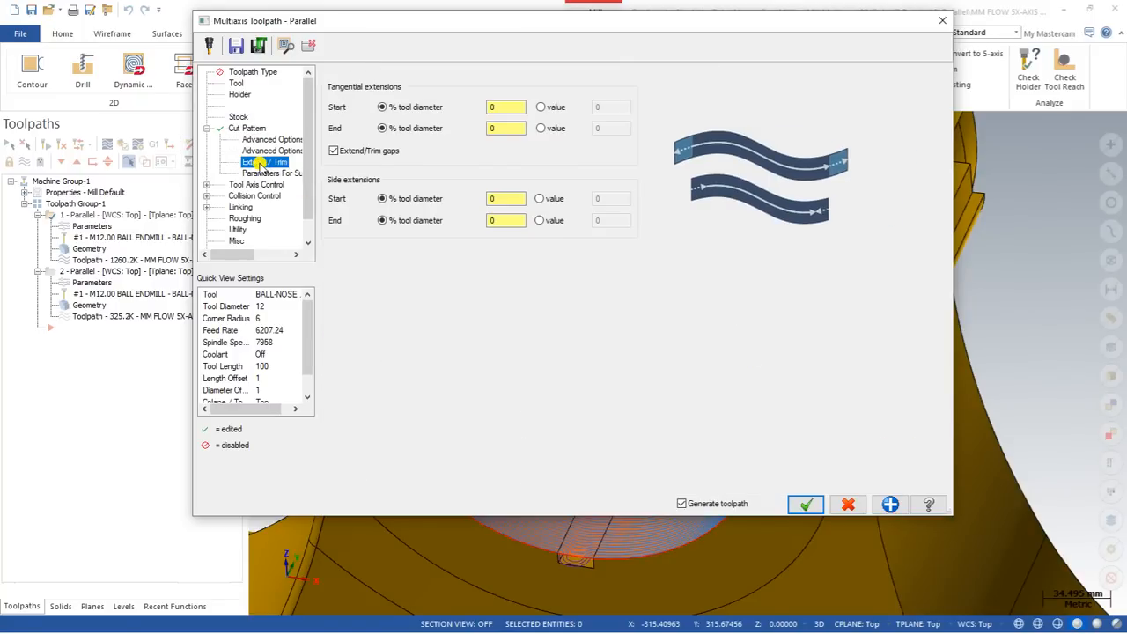
left_click(509, 107)
left_click_drag(508, 106, 446, 107)
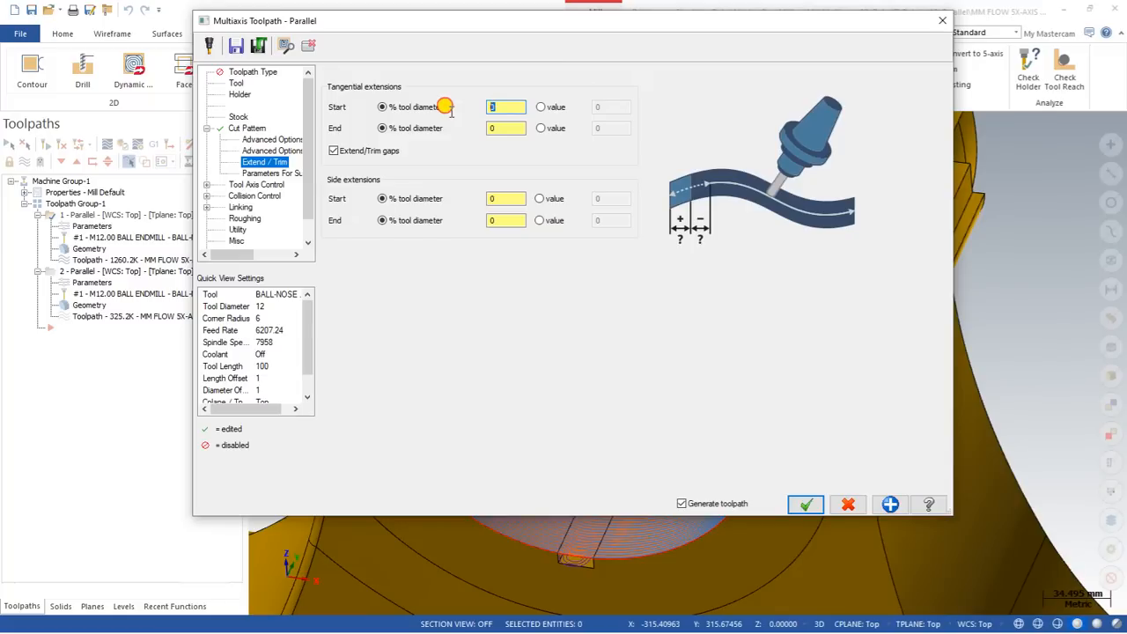
key("BackSpace")
left_click(506, 129)
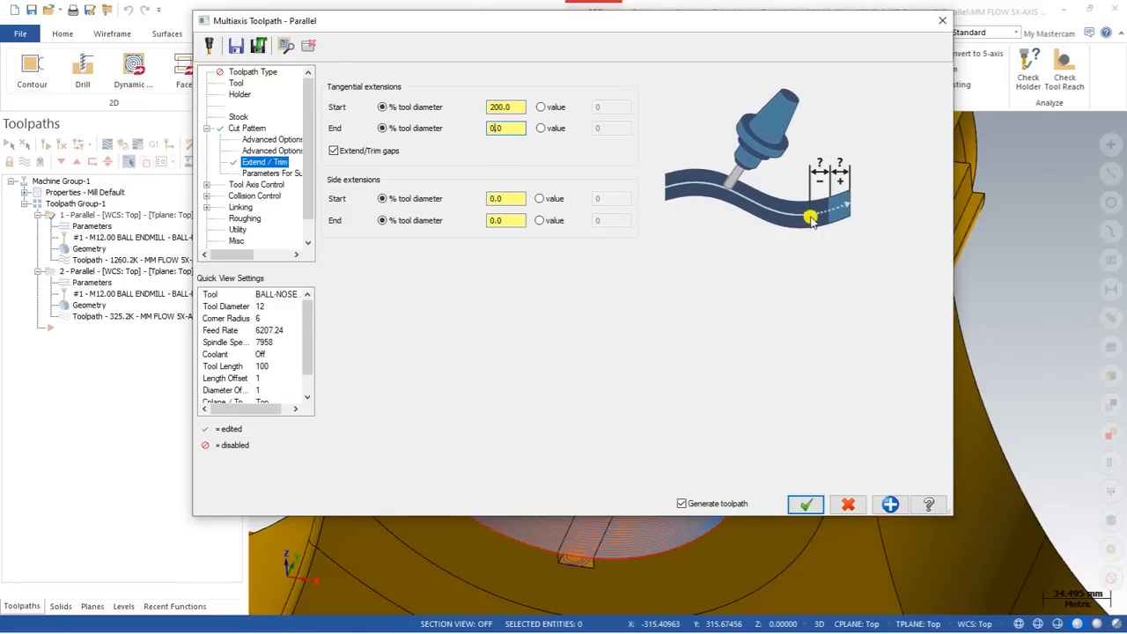
left_click_drag(512, 129, 380, 138)
left_click(805, 504)
Step: Examine how far the first Parallel operation's passes extend tangentially beyond the saddle surface and across its central slot
scroll(570, 290, "down", 3)
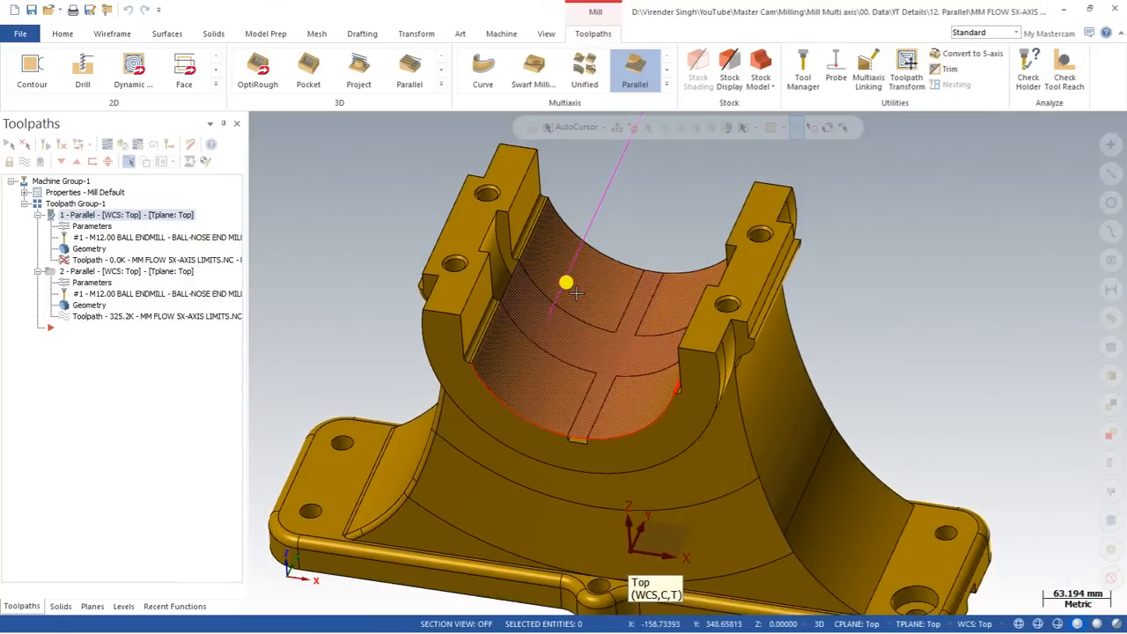
scroll(520, 382, "up", 2)
middle_click_drag(524, 382, 467, 300)
scroll(696, 372, "up", 2)
middle_click_drag(696, 371, 615, 354)
scroll(757, 364, "down", 2)
scroll(719, 355, "up", 1)
middle_click_drag(623, 378, 575, 346)
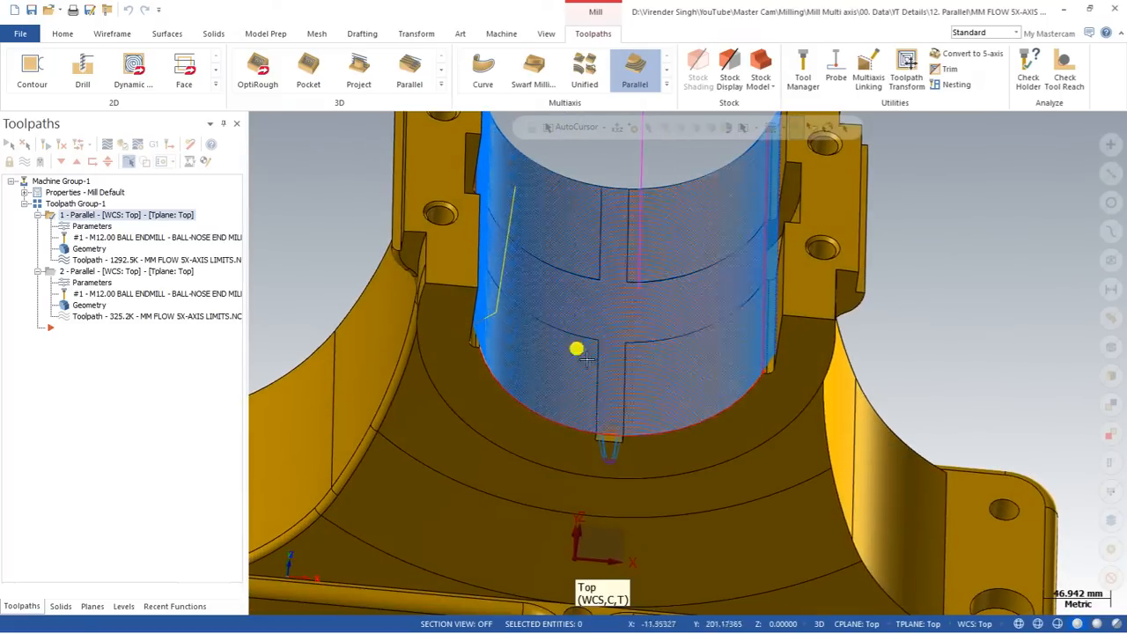
Step: Set the first Parallel operation's side extensions by value to 20 at the start and 10 at the end, then regenerate it
left_click(102, 231)
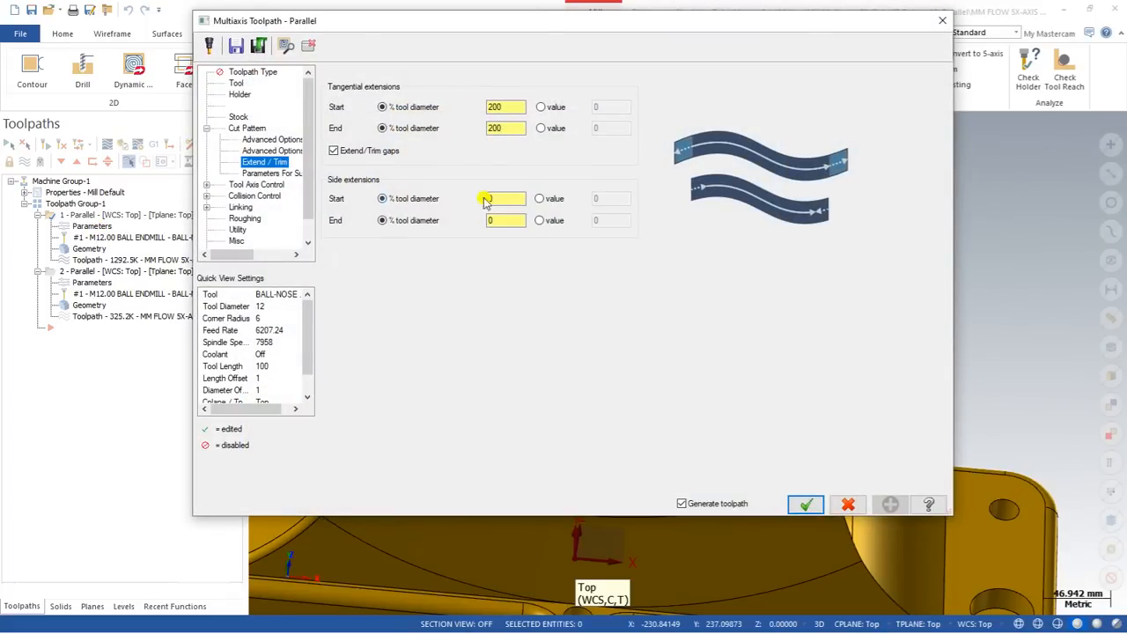
double_click(516, 198)
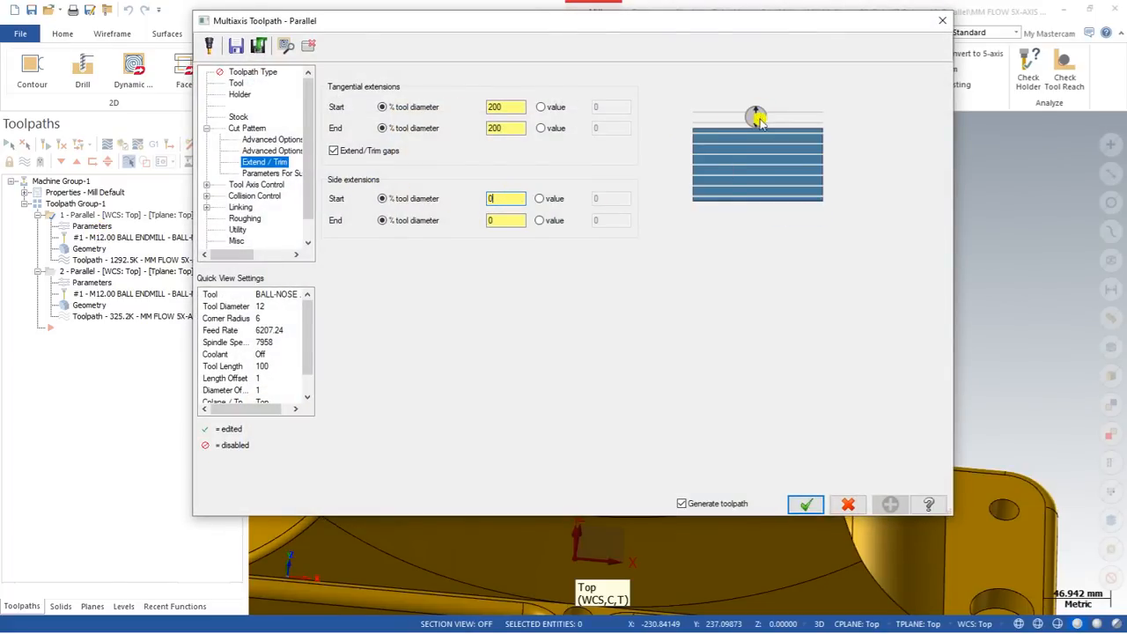
double_click(518, 220)
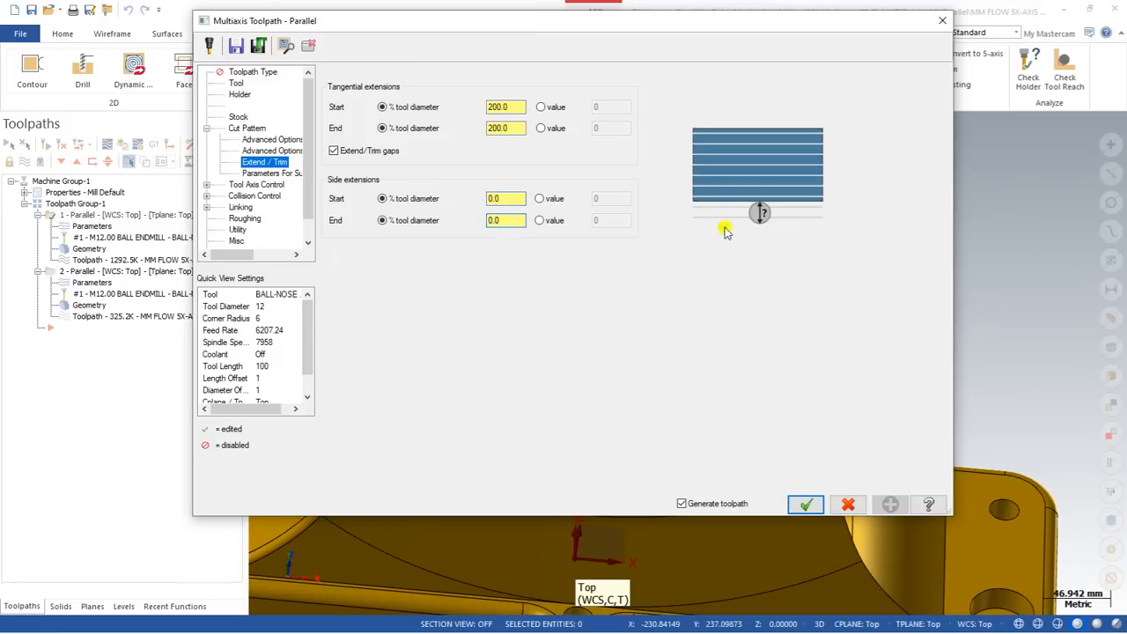
left_click(540, 198)
left_click(540, 220)
double_click(610, 200)
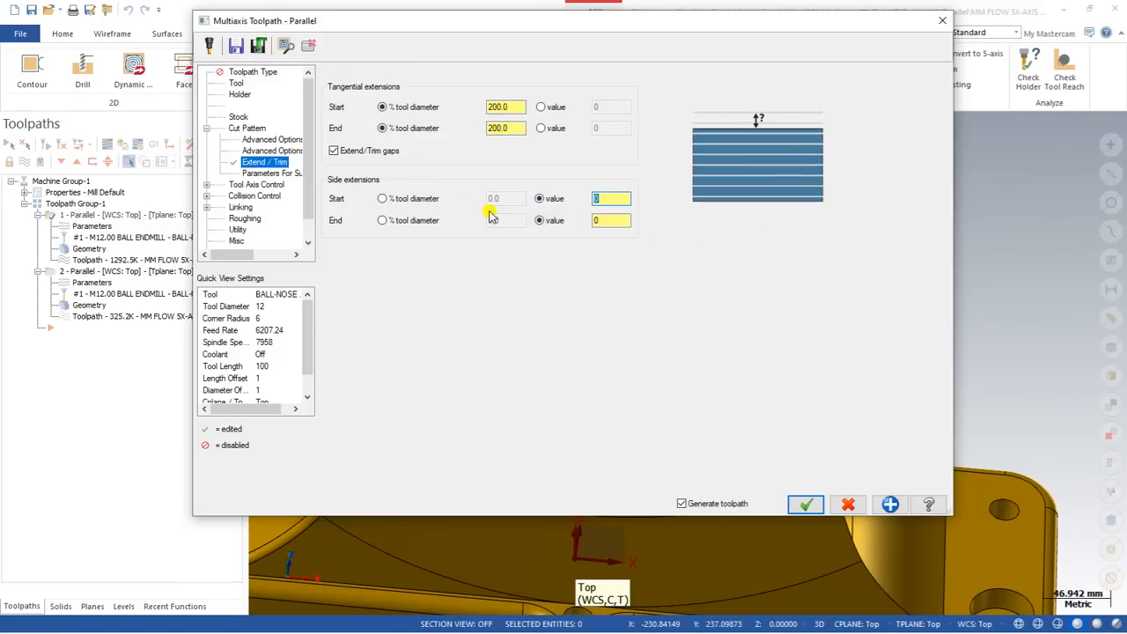
key("Tab")
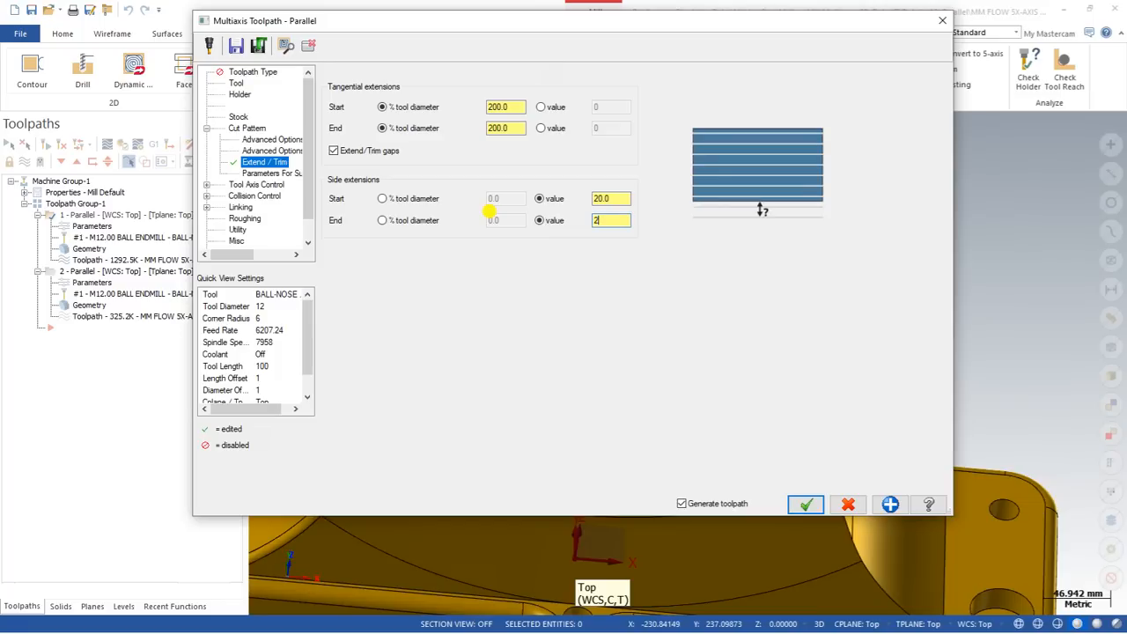
key("Tab")
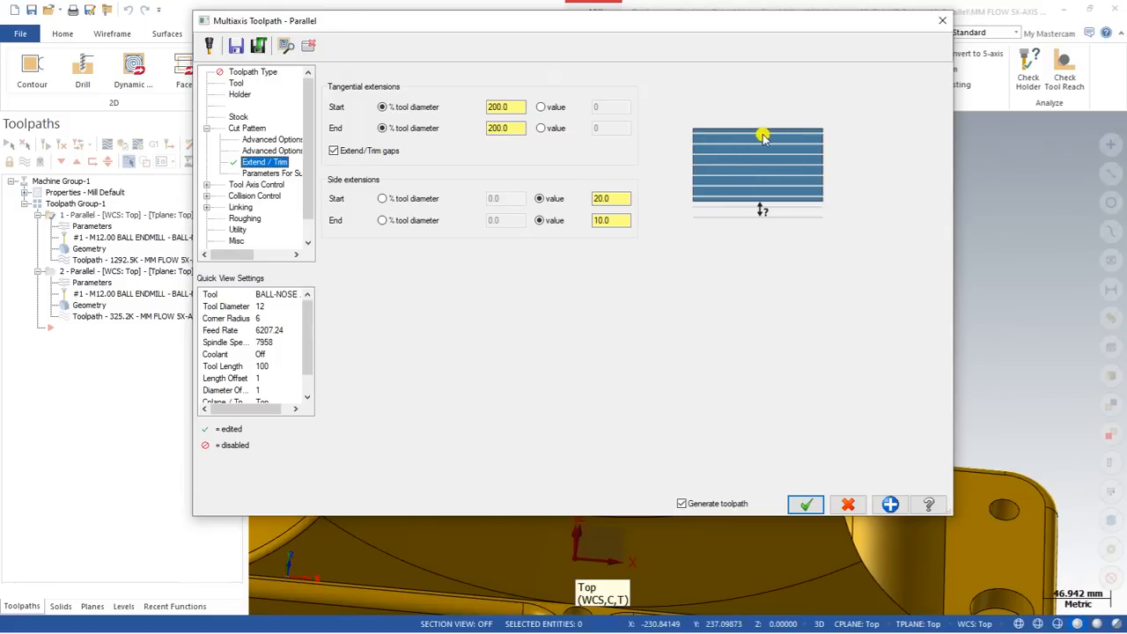
left_click(805, 503)
Step: Compare the extra side passes beyond the saddle's front and rear edges in the first Parallel operation
scroll(651, 346, "down", 1)
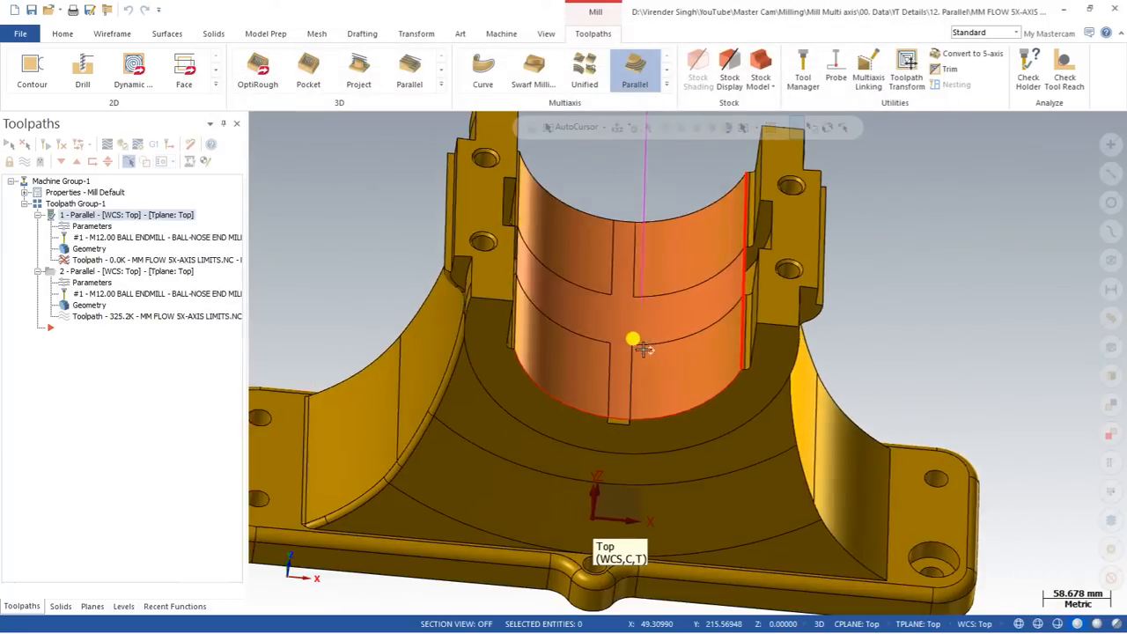
middle_click_drag(632, 340, 593, 365)
scroll(556, 369, "up", 2)
scroll(533, 395, "down", 3)
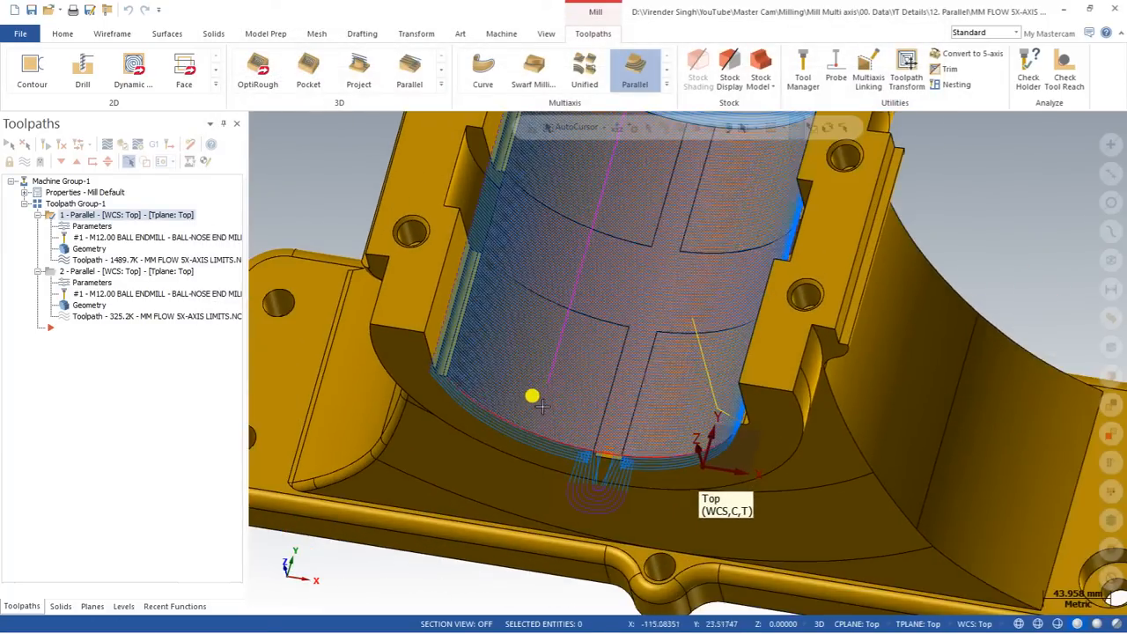
scroll(574, 168, "up", 4)
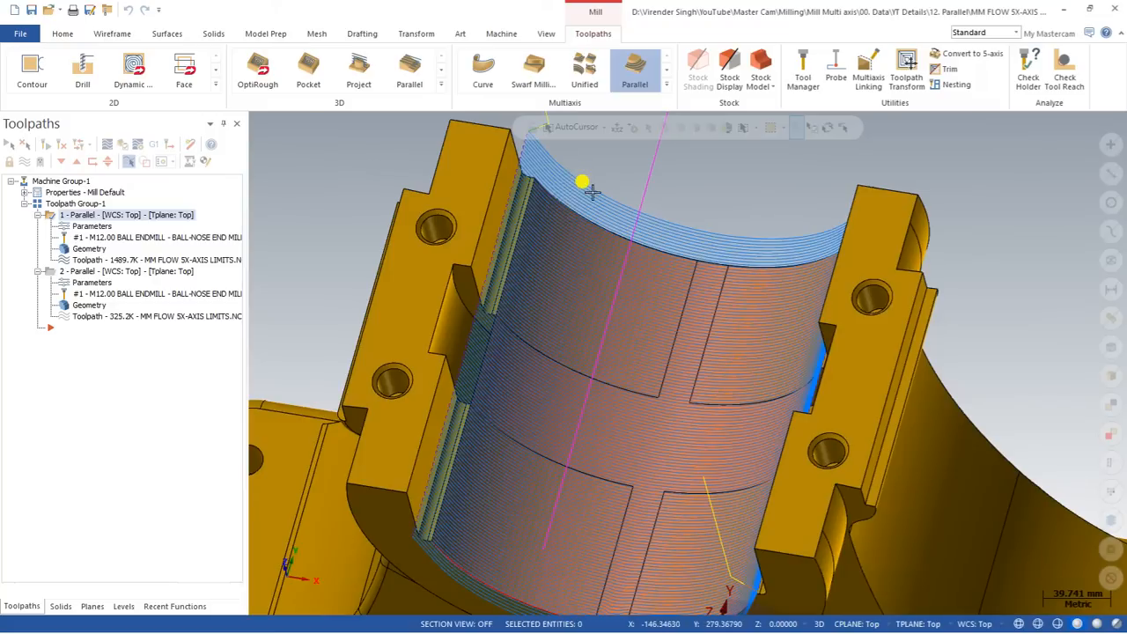
scroll(583, 181, "down", 3)
scroll(528, 449, "up", 3)
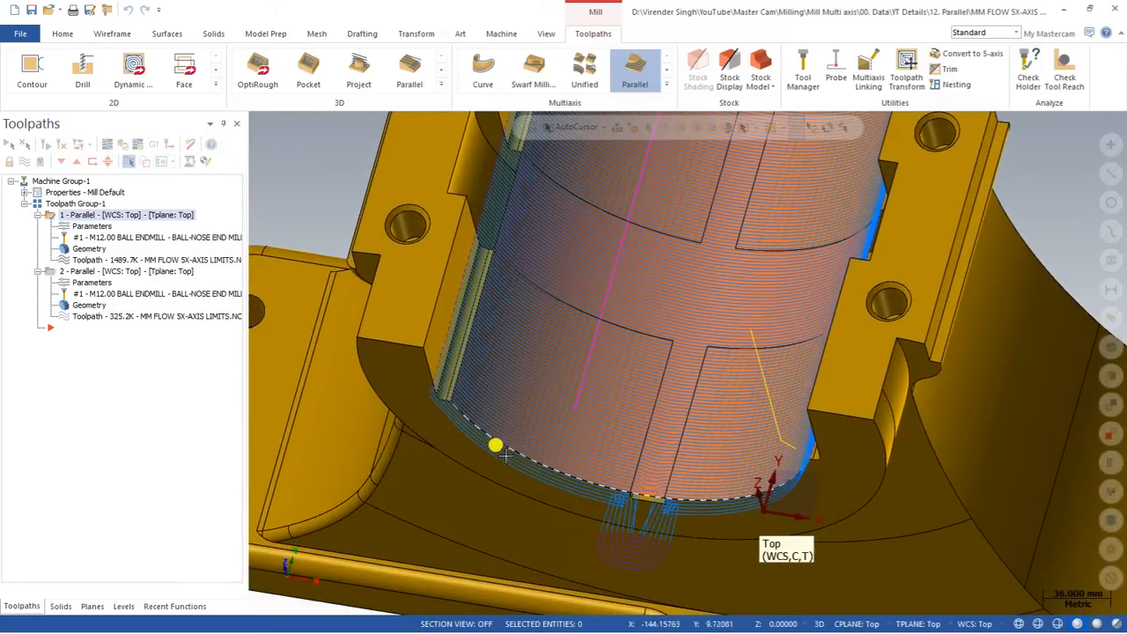
key("alt+2")
middle_click_drag(586, 370, 636, 461)
middle_click_drag(695, 500, 599, 489)
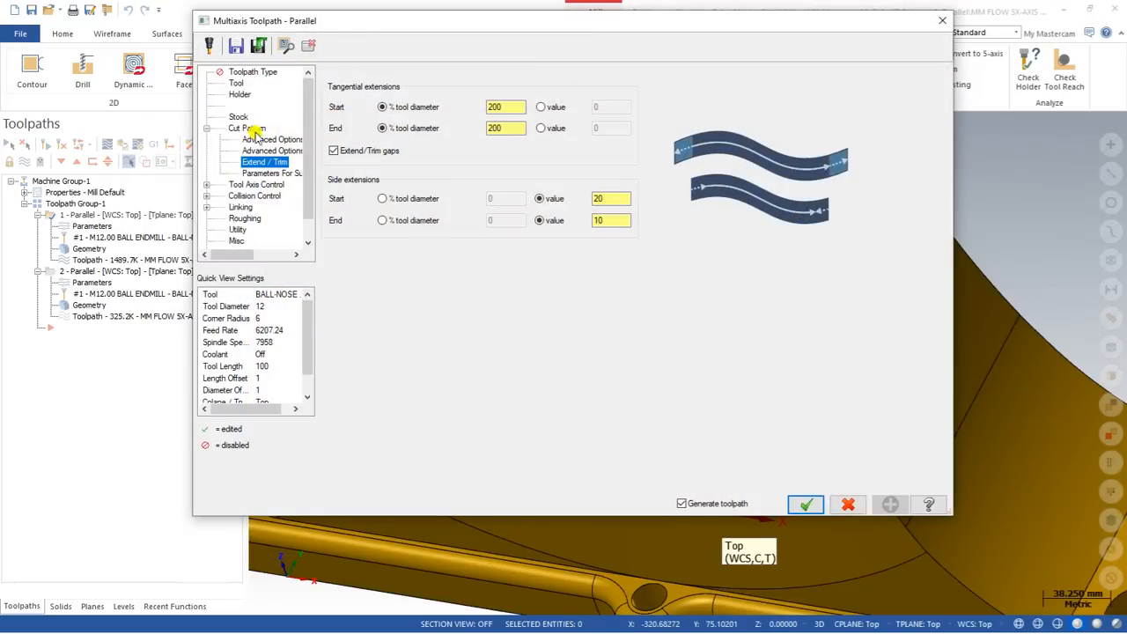
Step: Turn off Extend / Trim in the first Parallel operation's cut pattern
left_click(252, 130)
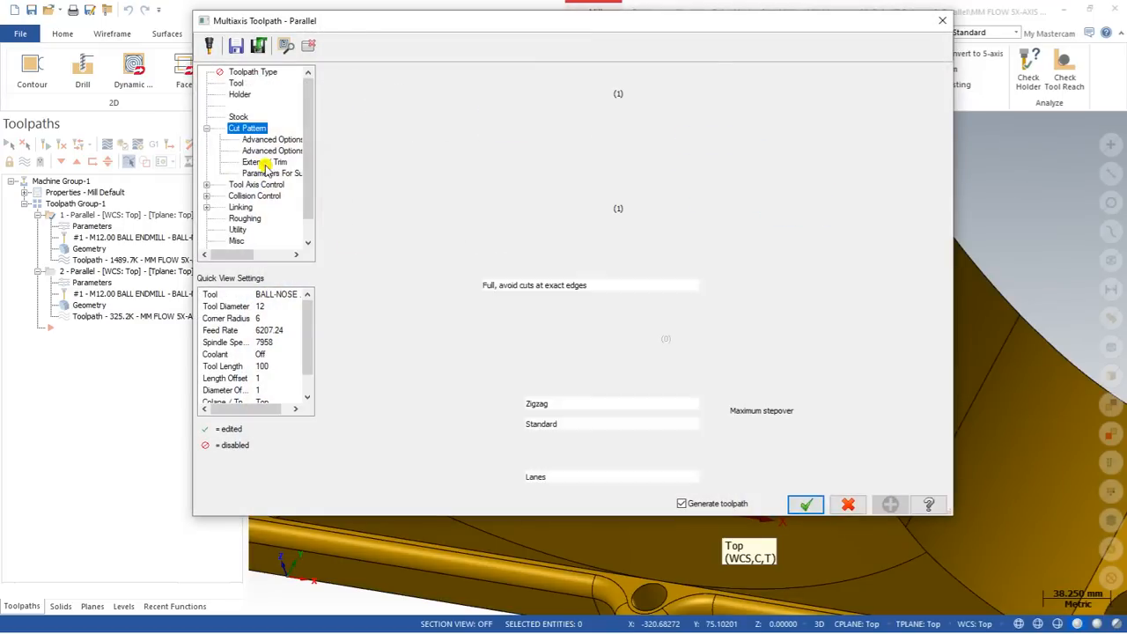
left_click(347, 343)
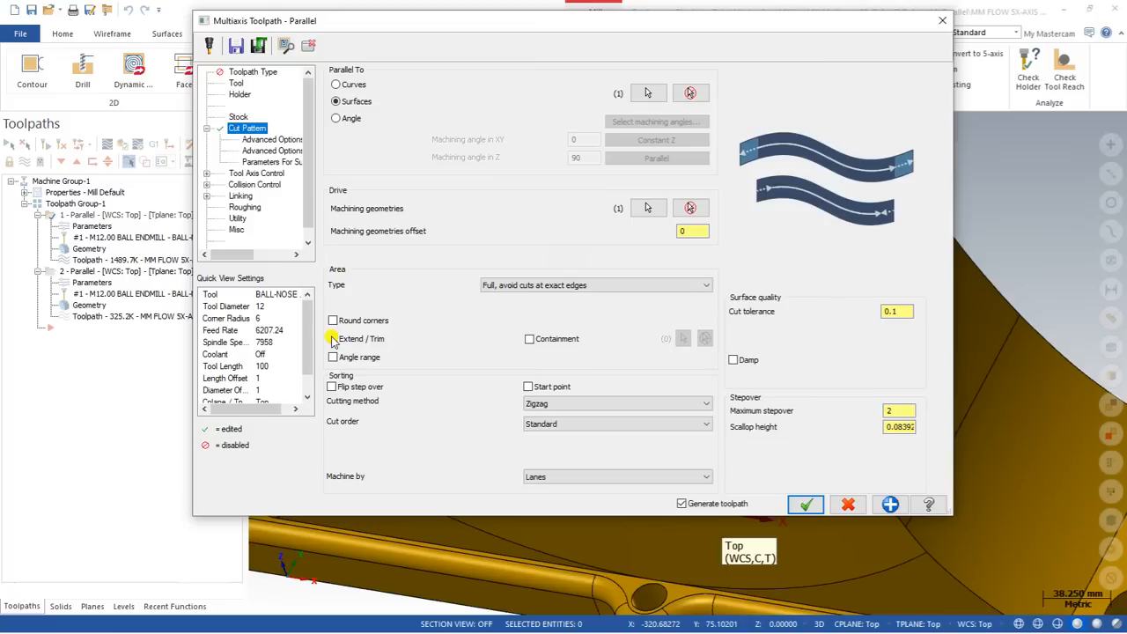
left_click(334, 340)
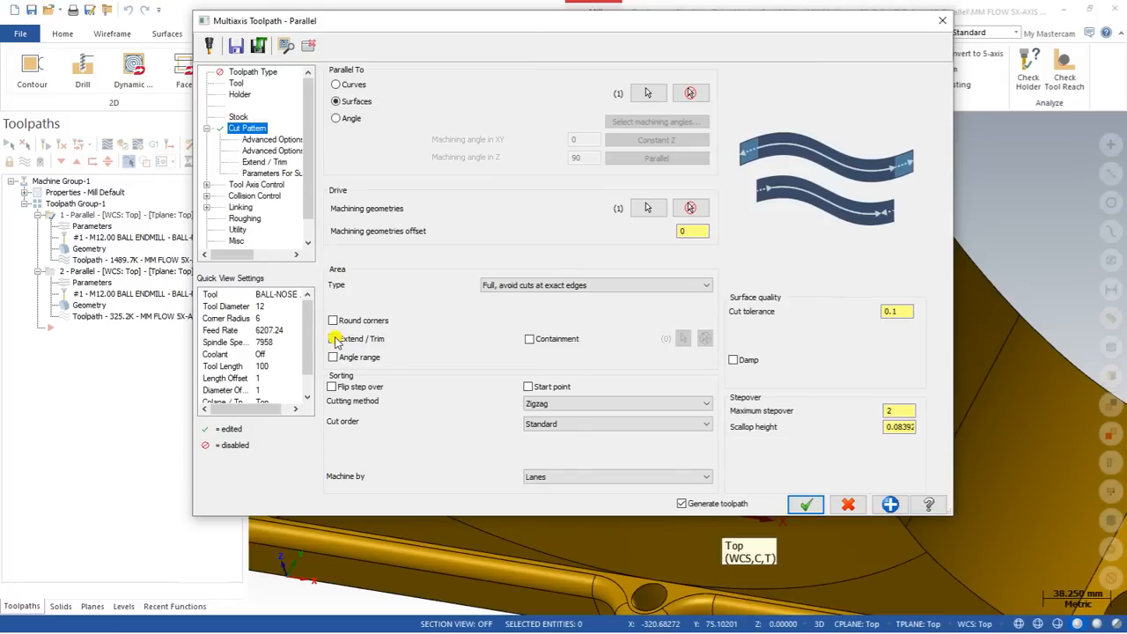
left_click(334, 339)
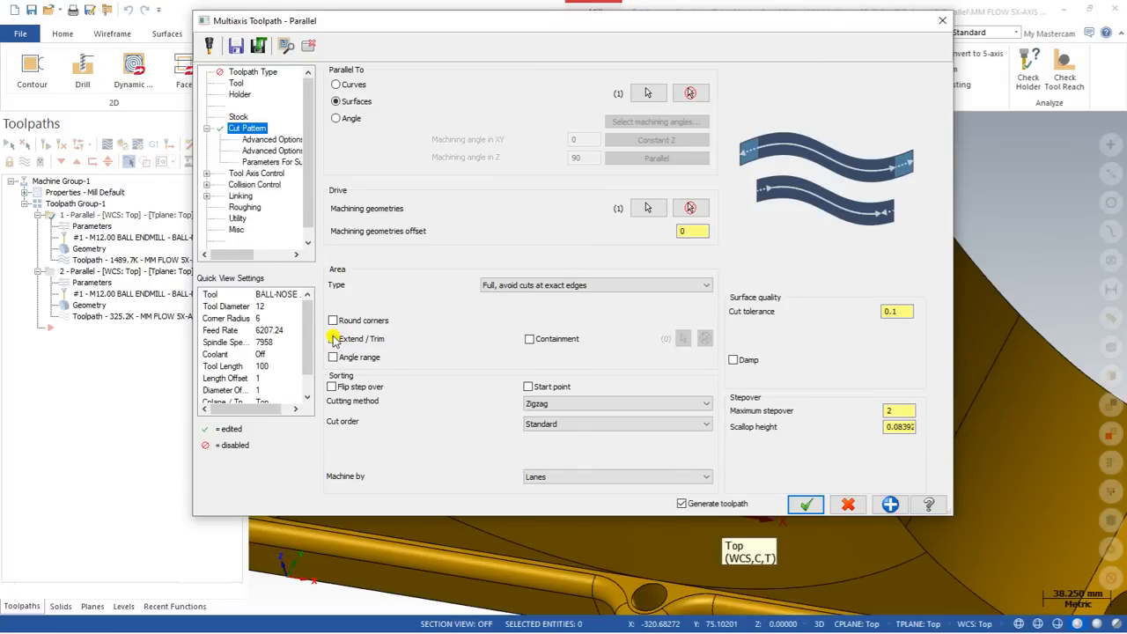
Step: Enable Containment in the first Parallel operation's cut pattern and make the Contnament level visible for picking its boundary
left_click(528, 341)
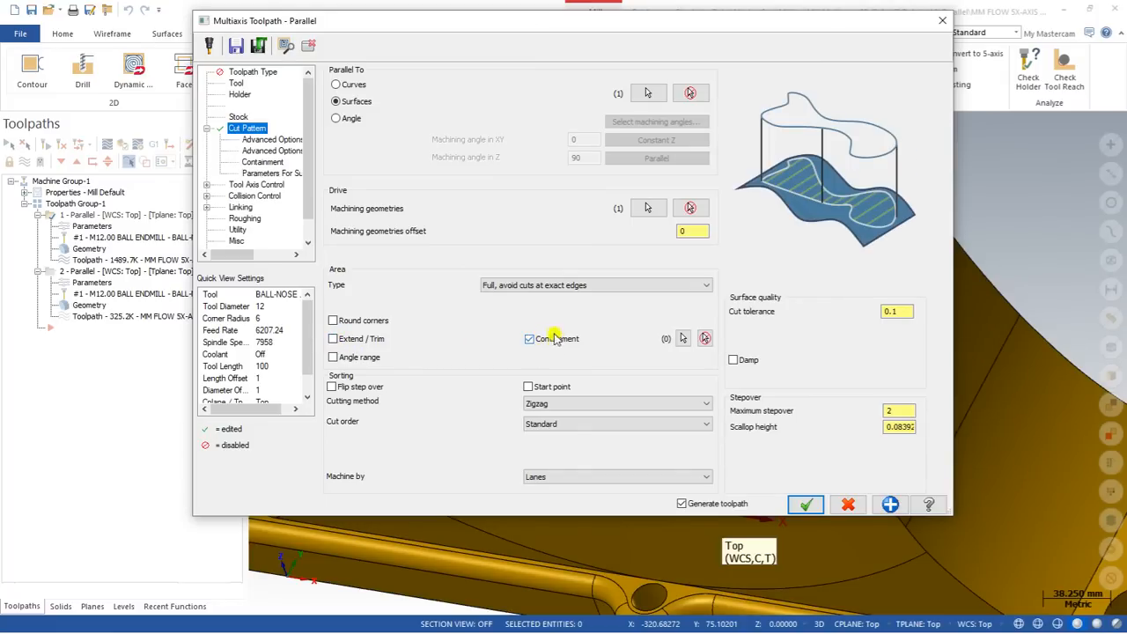
left_click(682, 340)
scroll(669, 365, "down", 4)
mouse_move(639, 357)
middle_mouse_down()
mouse_move(669, 326)
mouse_move(643, 358)
middle_mouse_up()
left_click_drag(220, 103, 971, 60)
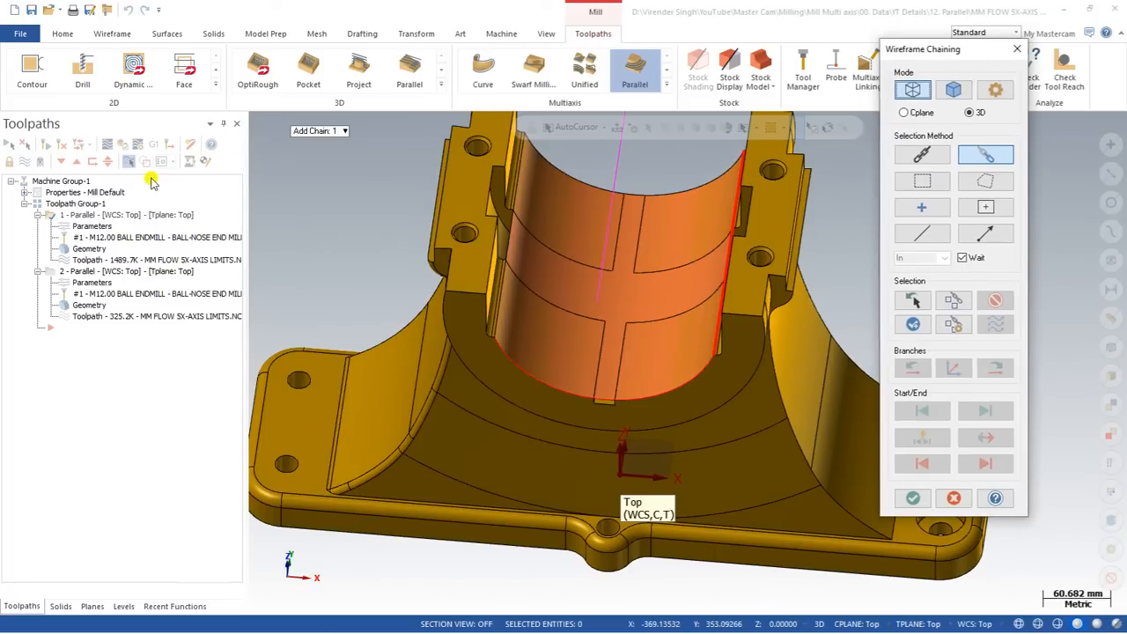
left_click(123, 606)
scroll(367, 352, "down", 2)
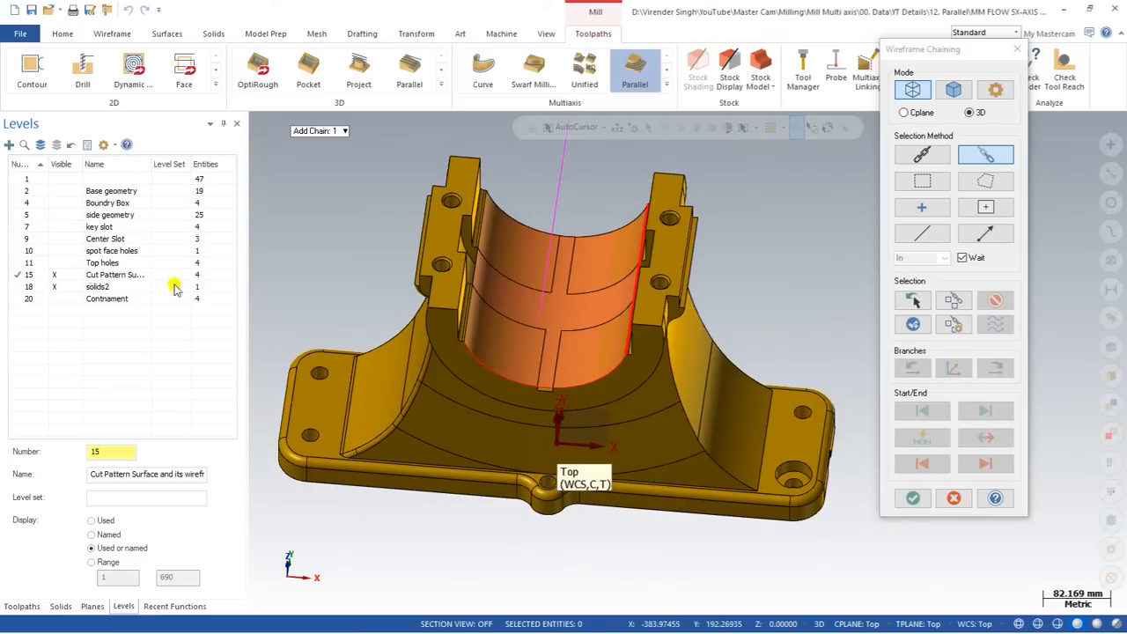
left_click(68, 300)
Step: Chain the full magenta rectangle above the saddle as the containment boundary, regenerate the first Parallel operation and inspect it from the top
left_click(508, 201)
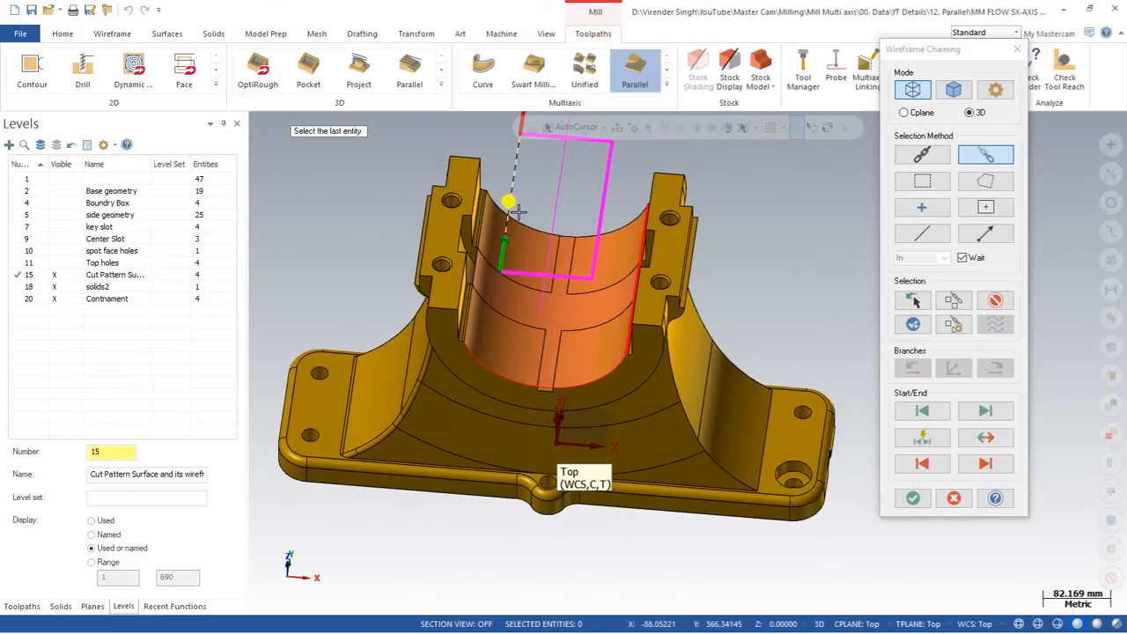
left_click(994, 301)
left_click(922, 157)
left_click(656, 439)
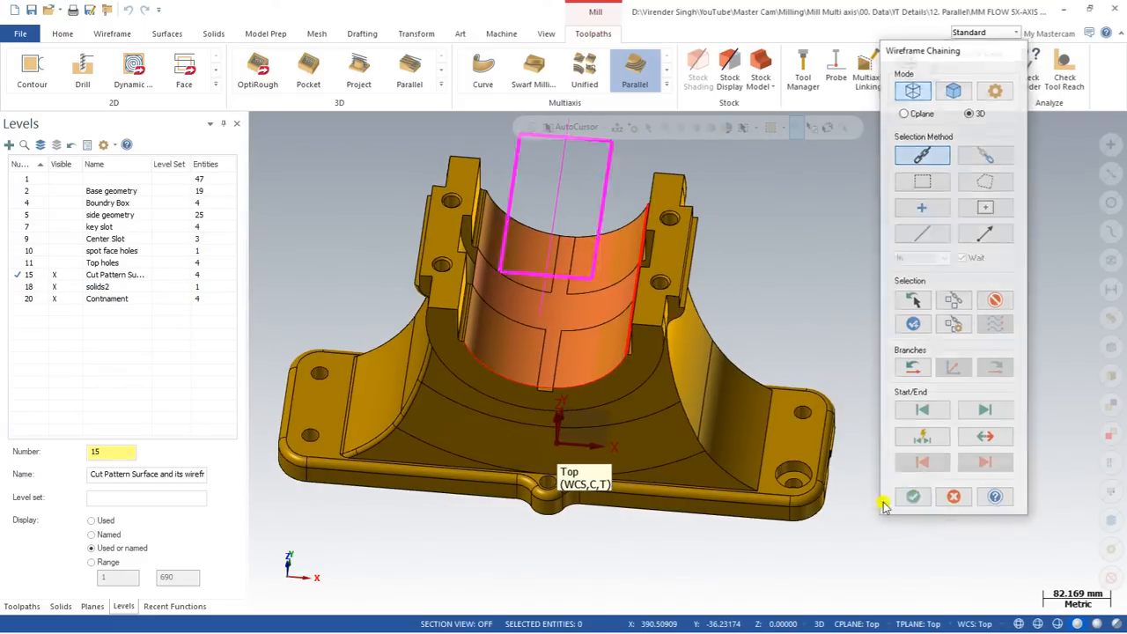
left_click(911, 498)
left_click(803, 501)
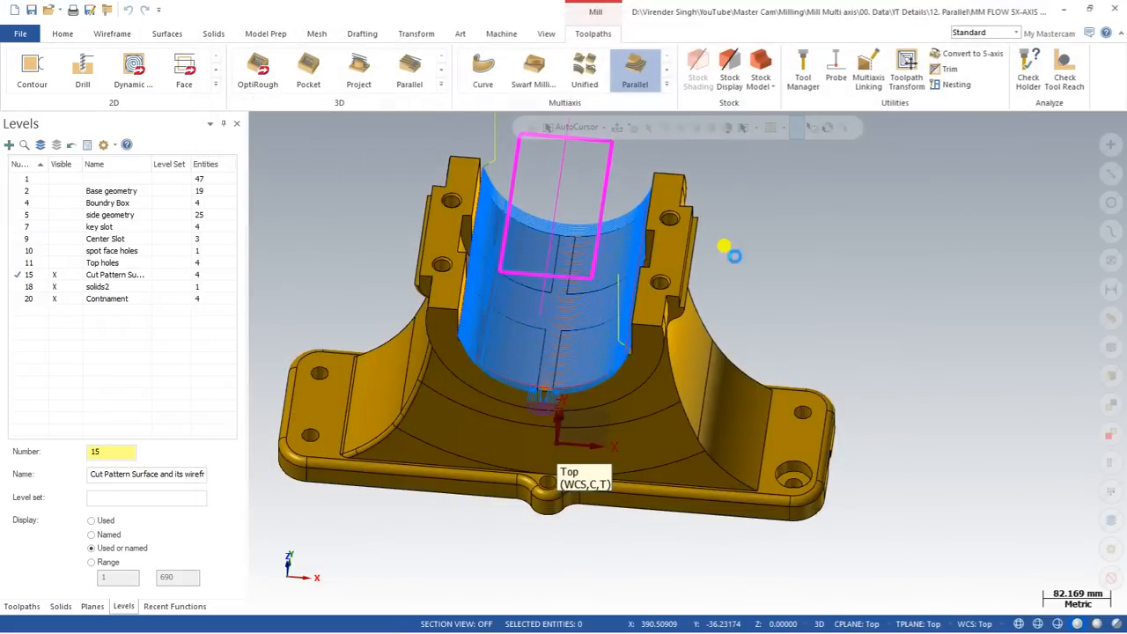
right_click(746, 255)
left_click(767, 324)
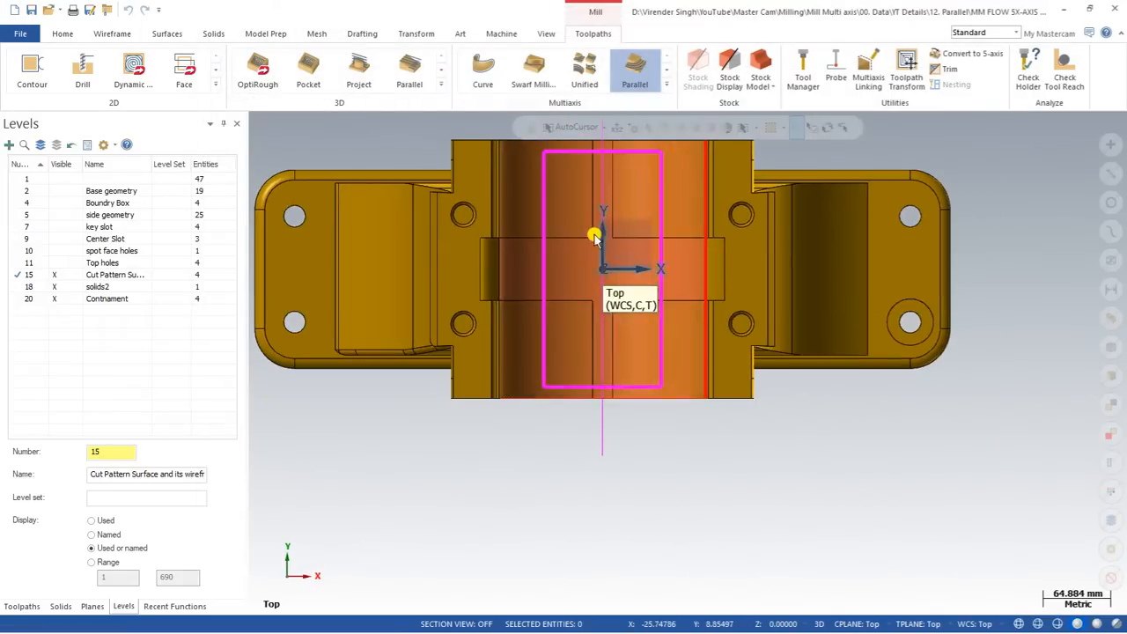
middle_click_drag(546, 367, 505, 343)
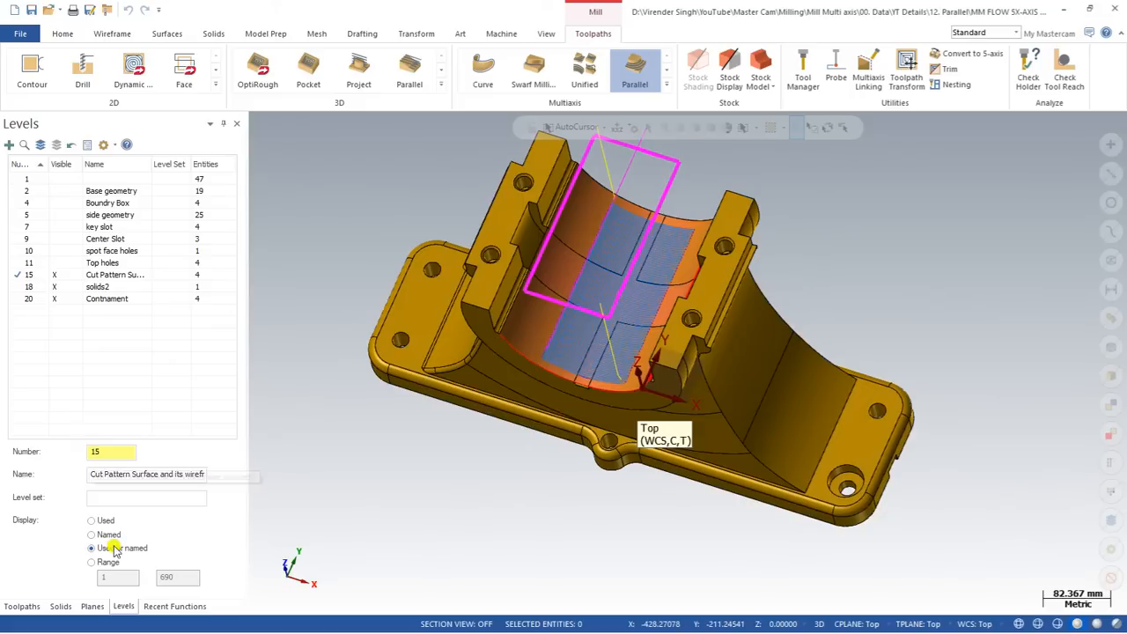
Step: Turn off Containment in the first Parallel operation's cut pattern and regenerate the toolpath across the full saddle surface
left_click(21, 605)
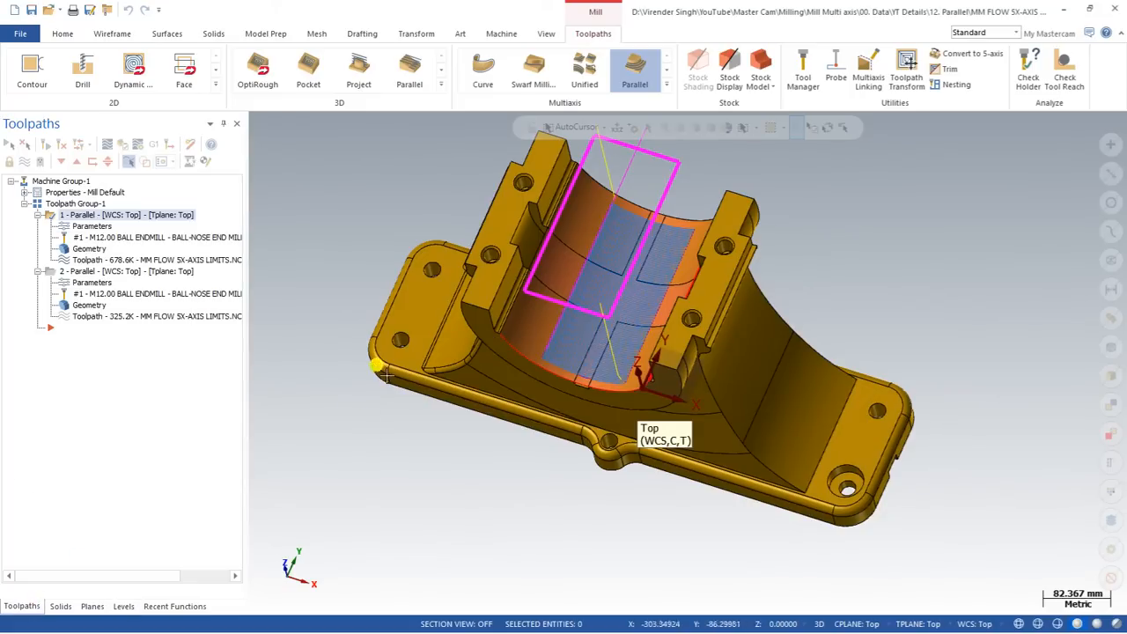
left_click(85, 226)
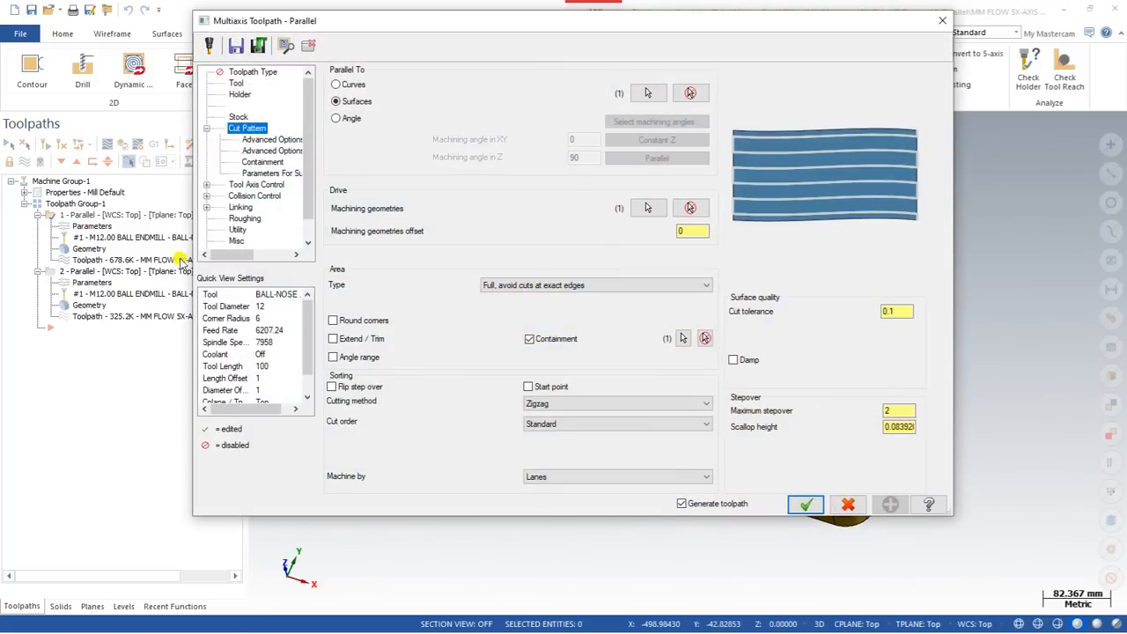
left_click(528, 339)
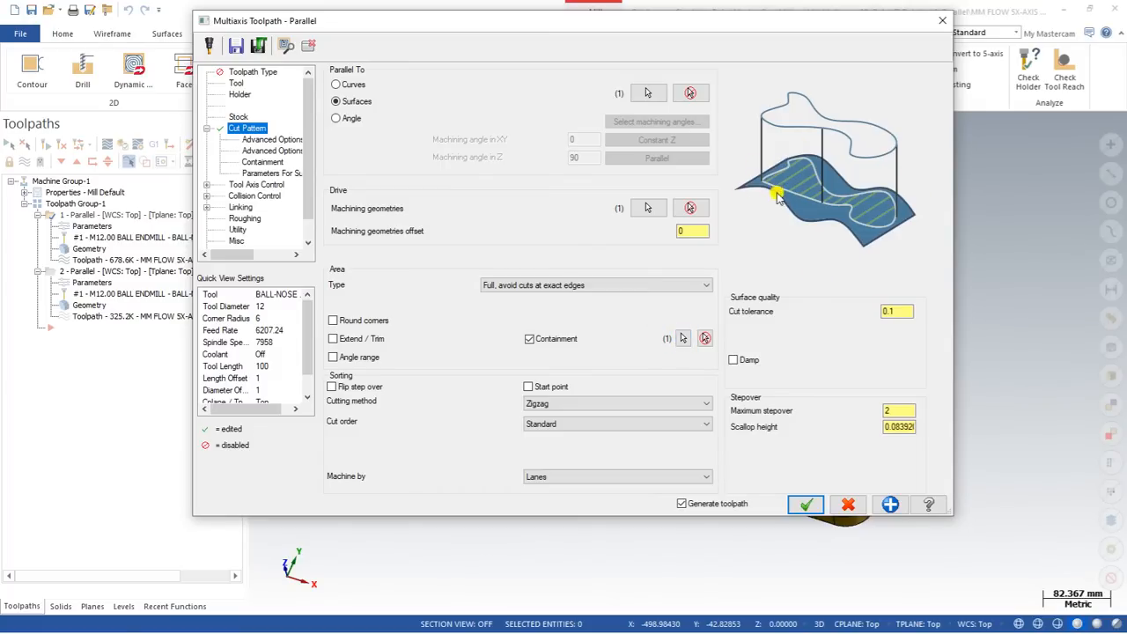
left_click(528, 339)
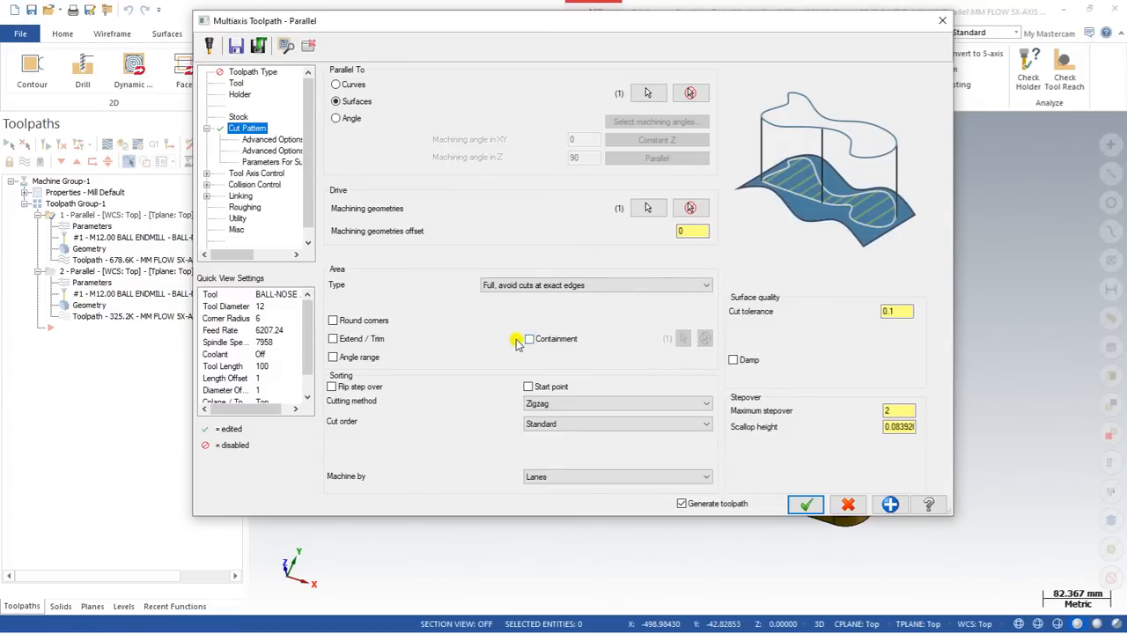
left_click(807, 500)
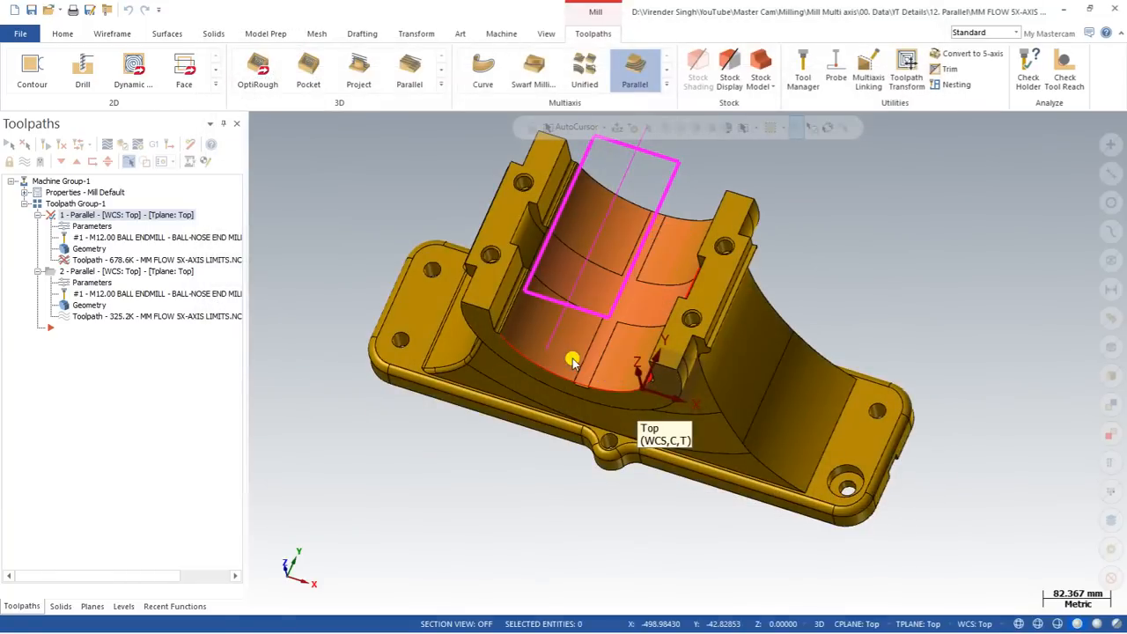
scroll(571, 356, "up", 3)
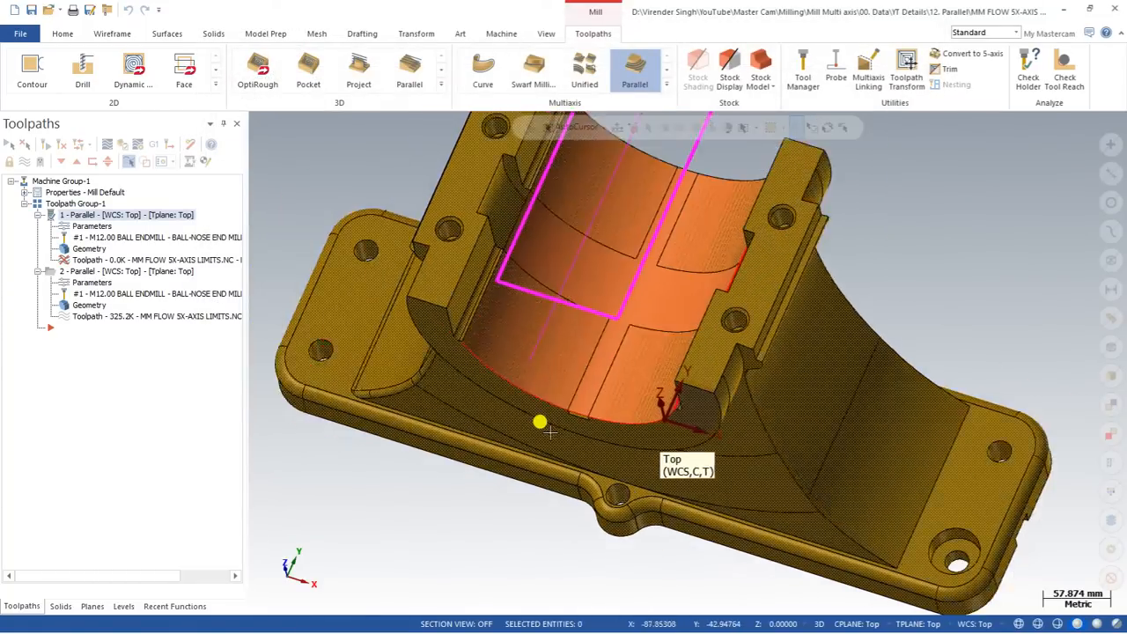
scroll(540, 415, "down", 2)
scroll(540, 346, "down", 1)
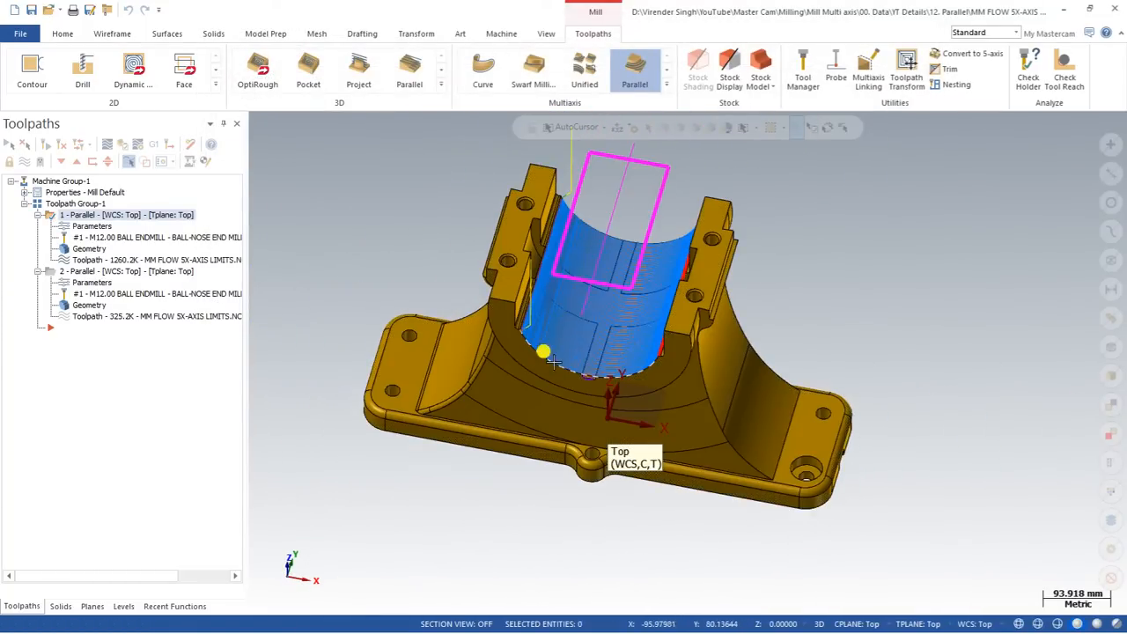
scroll(599, 265, "up", 2)
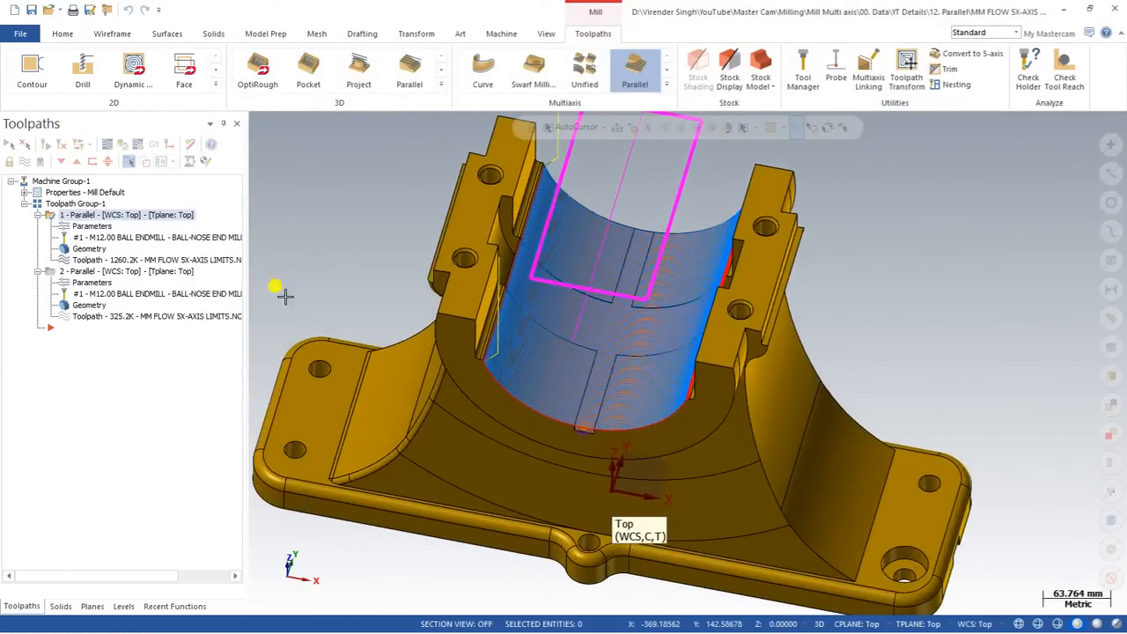
Step: Hide the Contnament level and inspect the first Parallel operation's passes on the saddle
left_click(123, 606)
left_click(55, 298)
scroll(475, 370, "down", 2)
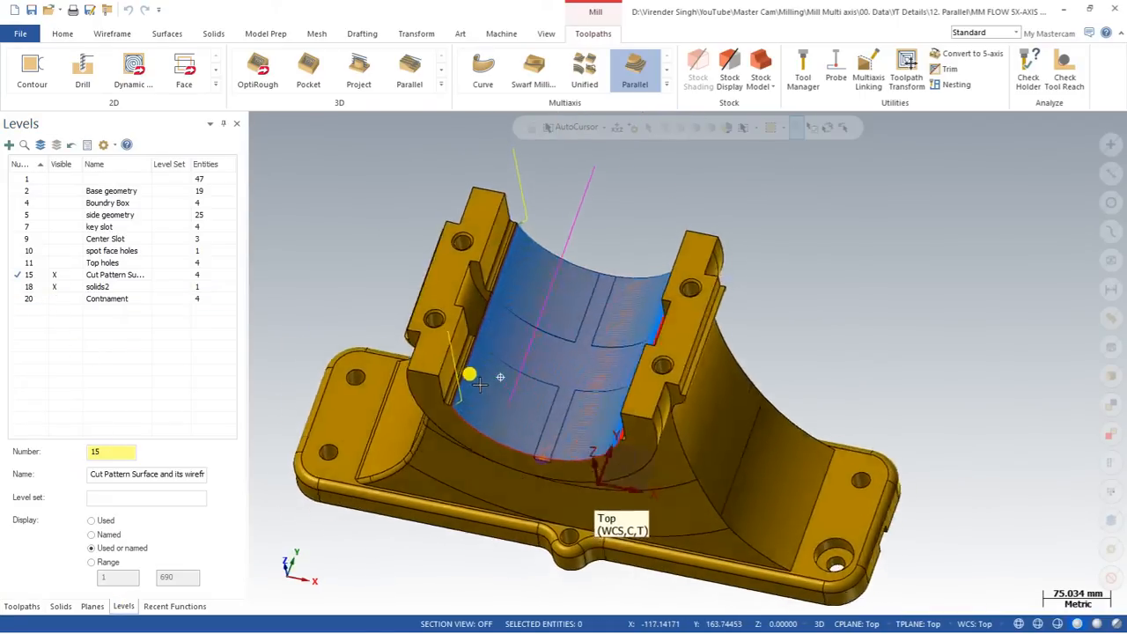
middle_click_drag(486, 374, 459, 371)
scroll(513, 308, "down", 3)
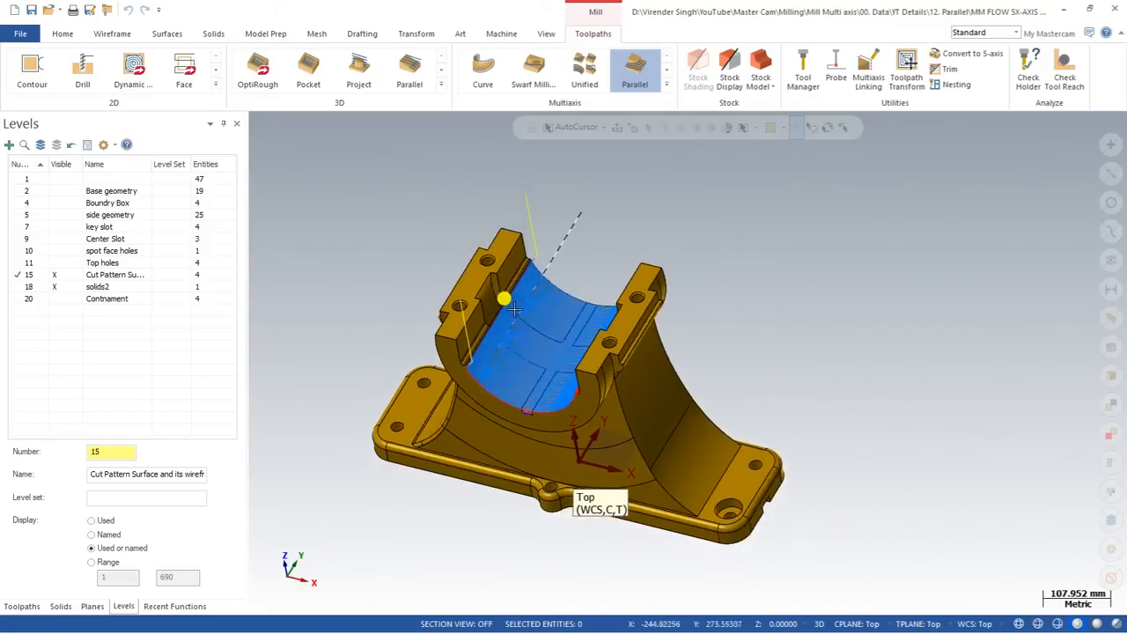
scroll(513, 308, "up", 2)
middle_click_drag(513, 308, 533, 325)
Step: Examine on which side of the saddle the first Parallel operation starts cutting with Flip step over left off
left_click(22, 605)
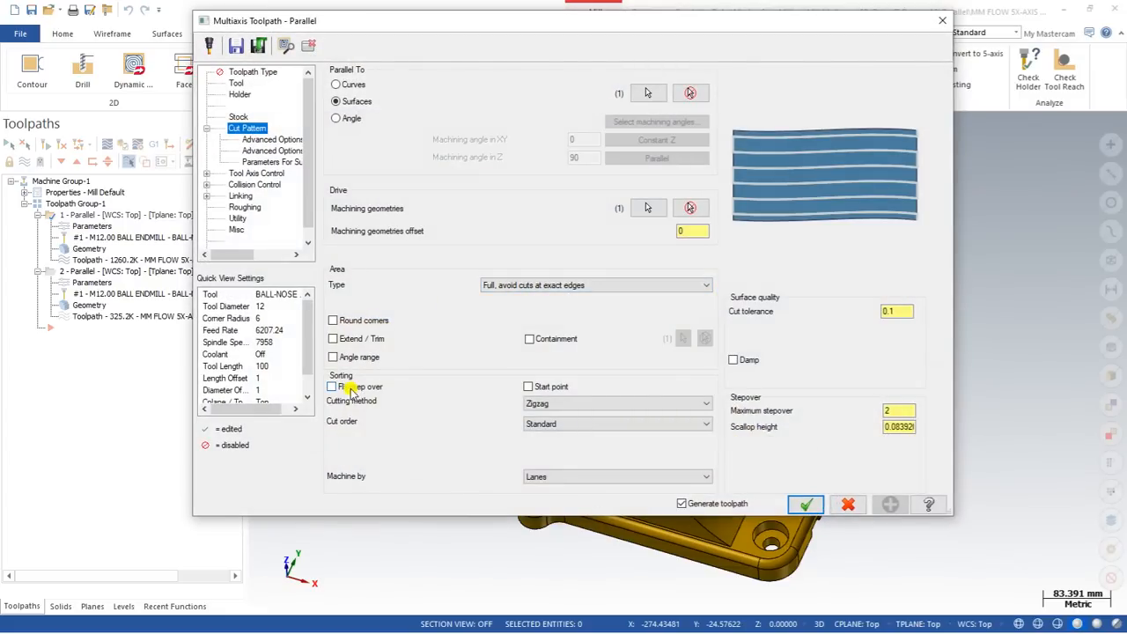
left_click(350, 390)
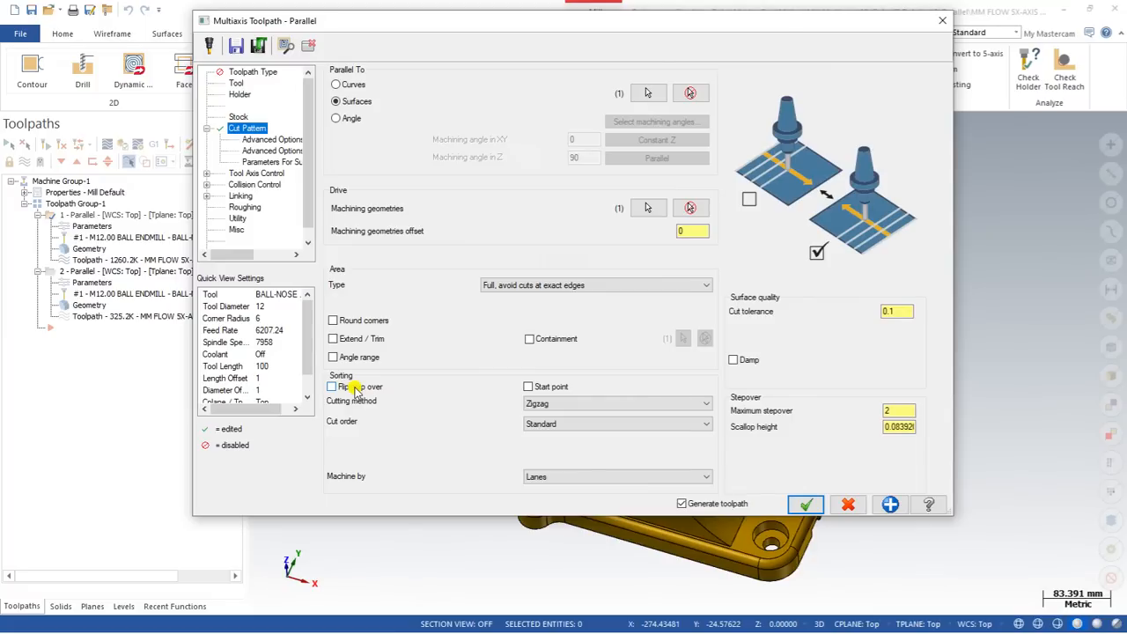
left_click(805, 503)
scroll(445, 362, "up", 4)
scroll(445, 377, "down", 2)
middle_click_drag(448, 382, 435, 339)
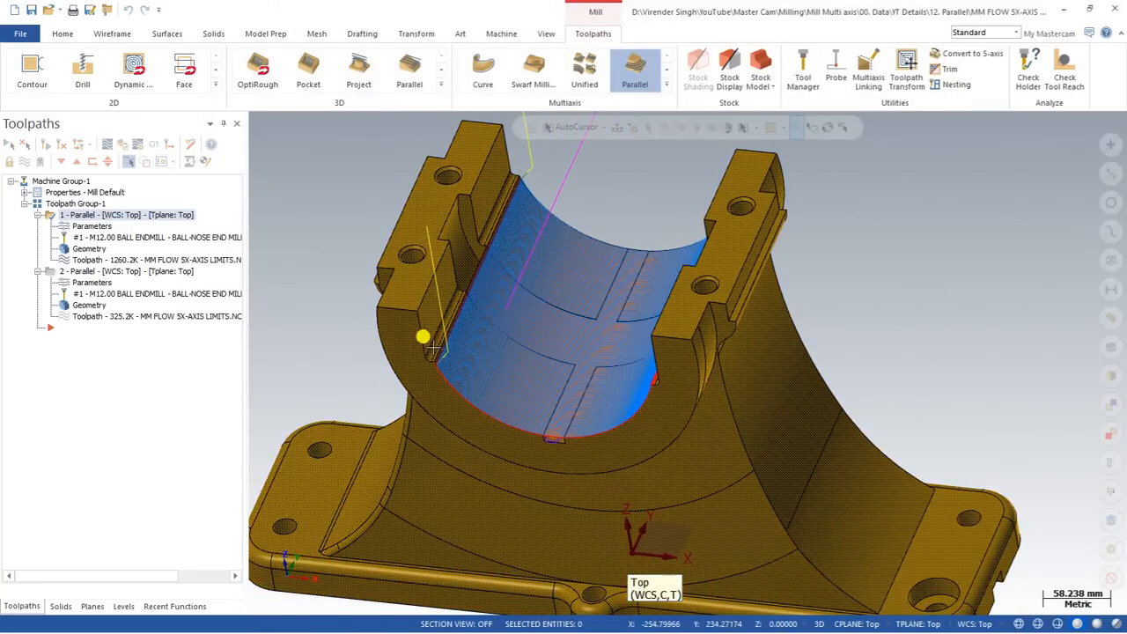
scroll(453, 299, "down", 3)
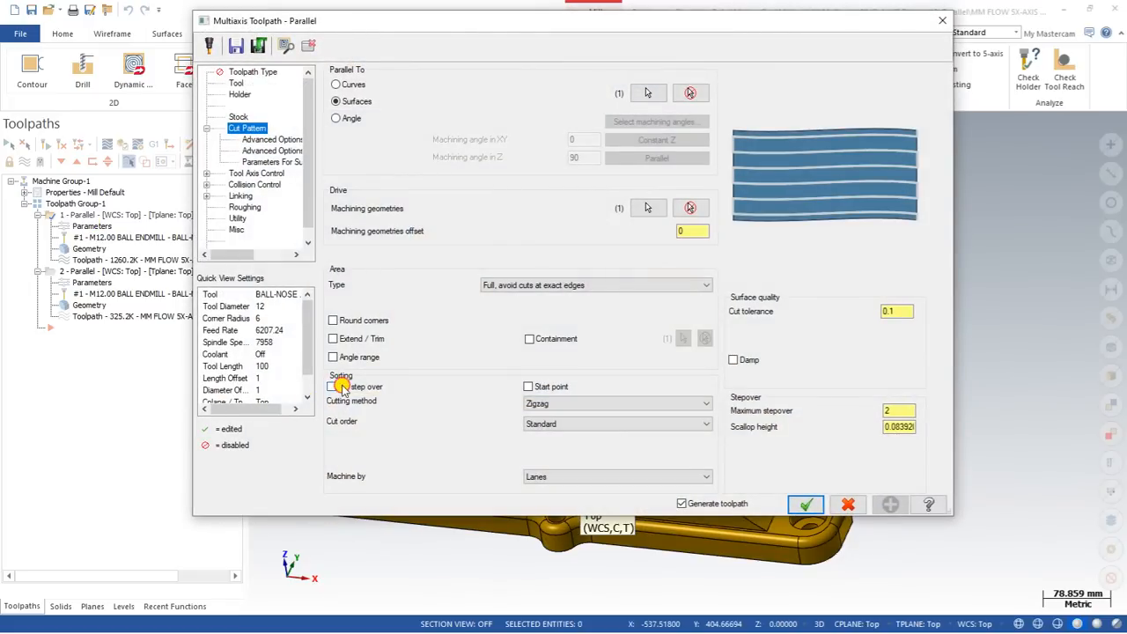
Step: Enable Flip step over for the first Parallel operation, regenerate it and examine its starting side on the saddle
left_click(339, 387)
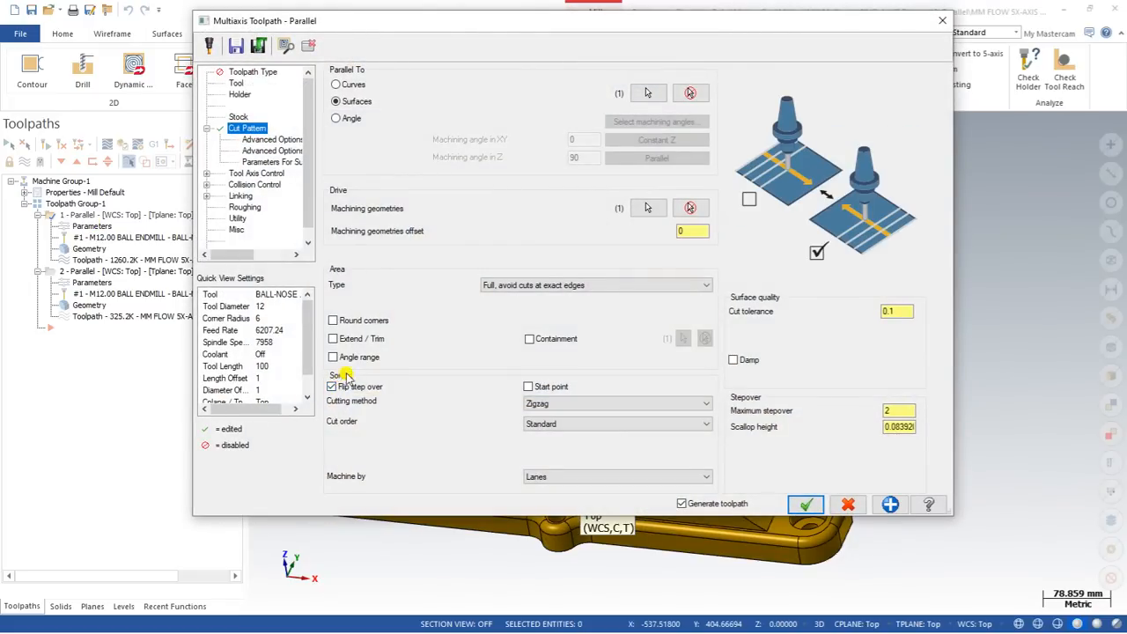
left_click(806, 504)
mouse_move(471, 396)
middle_mouse_down()
mouse_move(462, 381)
mouse_move(479, 370)
mouse_move(553, 361)
mouse_move(520, 397)
mouse_move(535, 365)
middle_mouse_up()
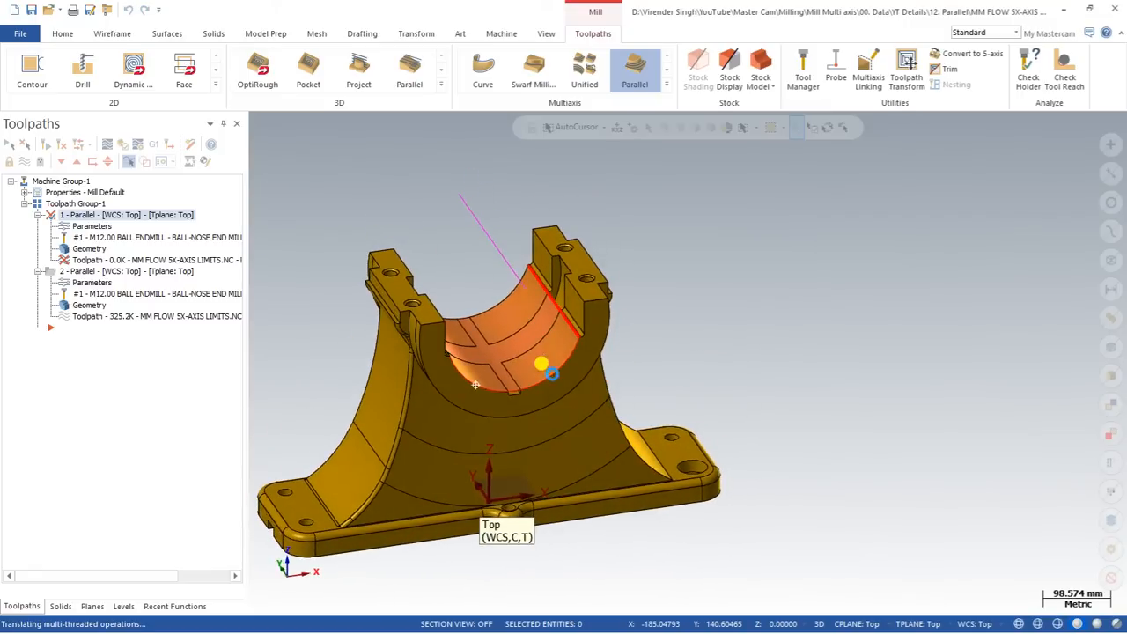
scroll(572, 342, "up", 2)
scroll(572, 341, "up", 1)
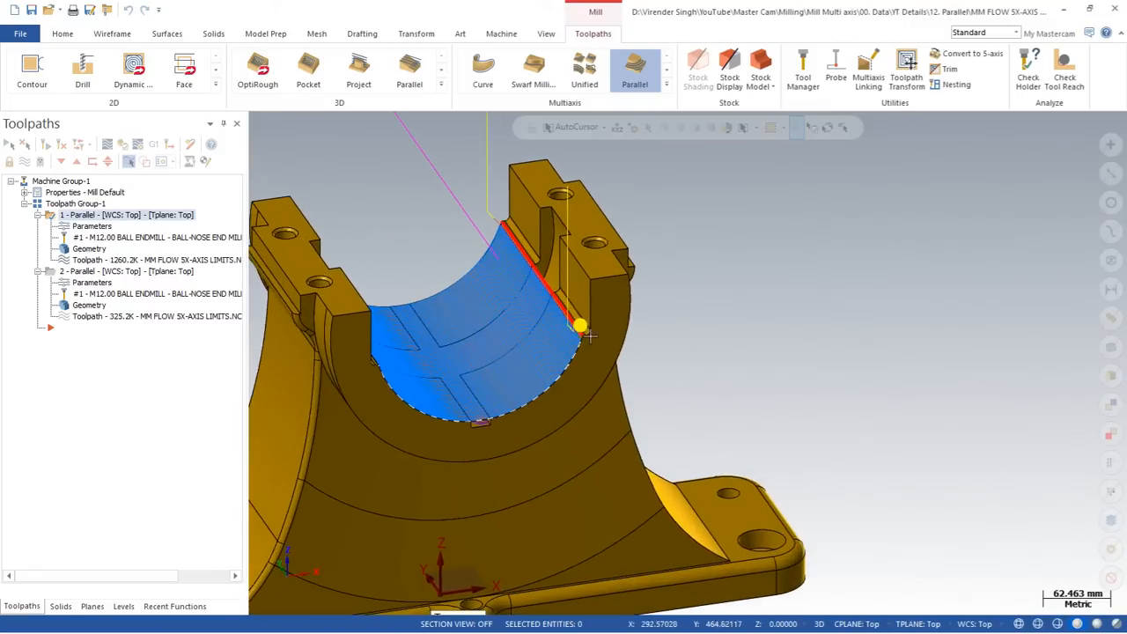
scroll(598, 352, "up", 3)
scroll(609, 358, "down", 2)
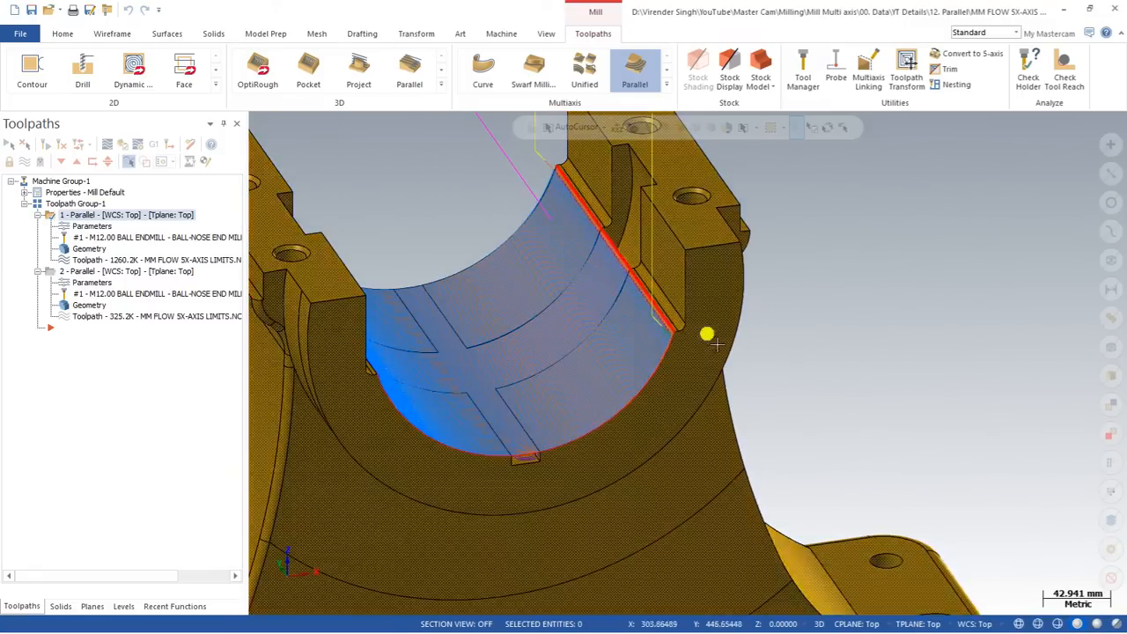
middle_click_drag(669, 328, 450, 375)
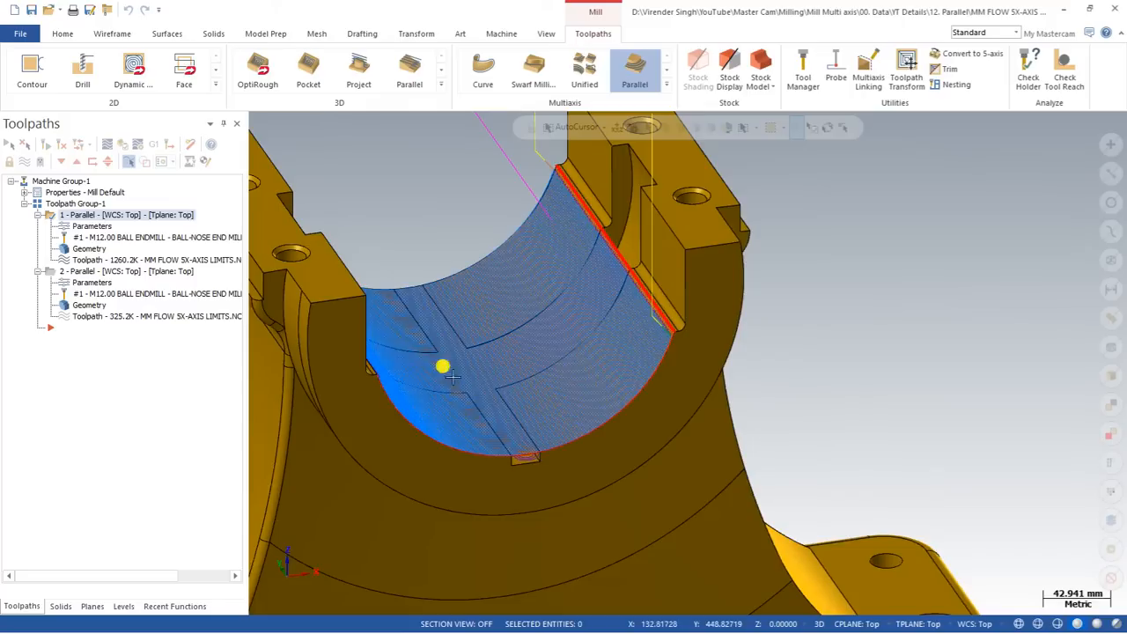
scroll(582, 350, "down", 1)
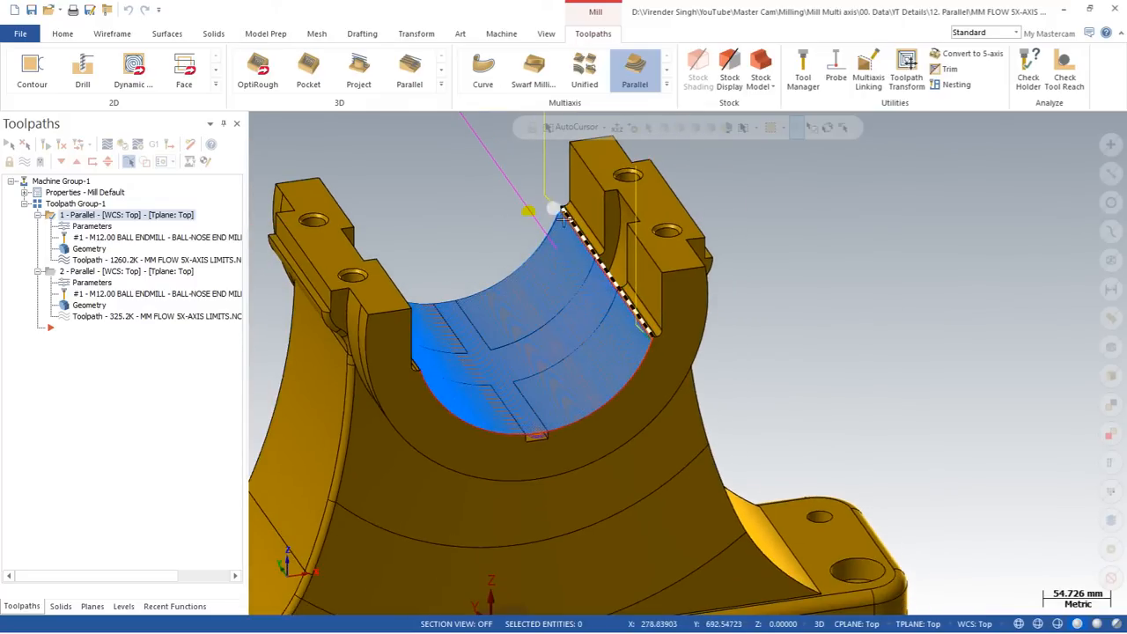
Step: Try the Start point sorting option in the first Parallel operation's cut pattern and switch it back off
left_click(92, 228)
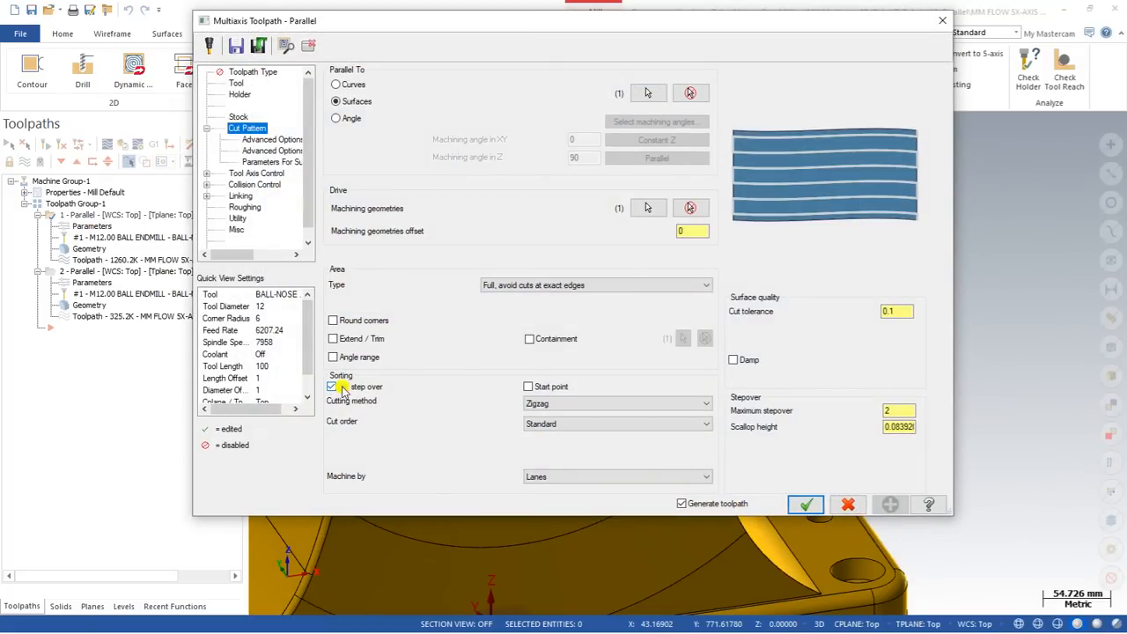
left_click(528, 388)
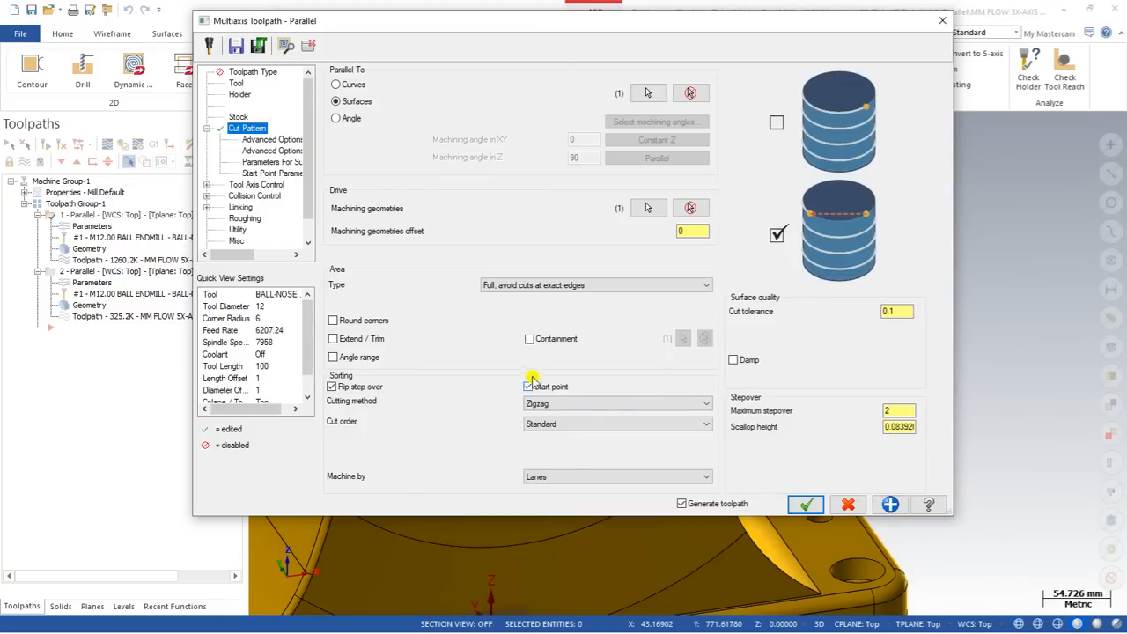
left_click(529, 386)
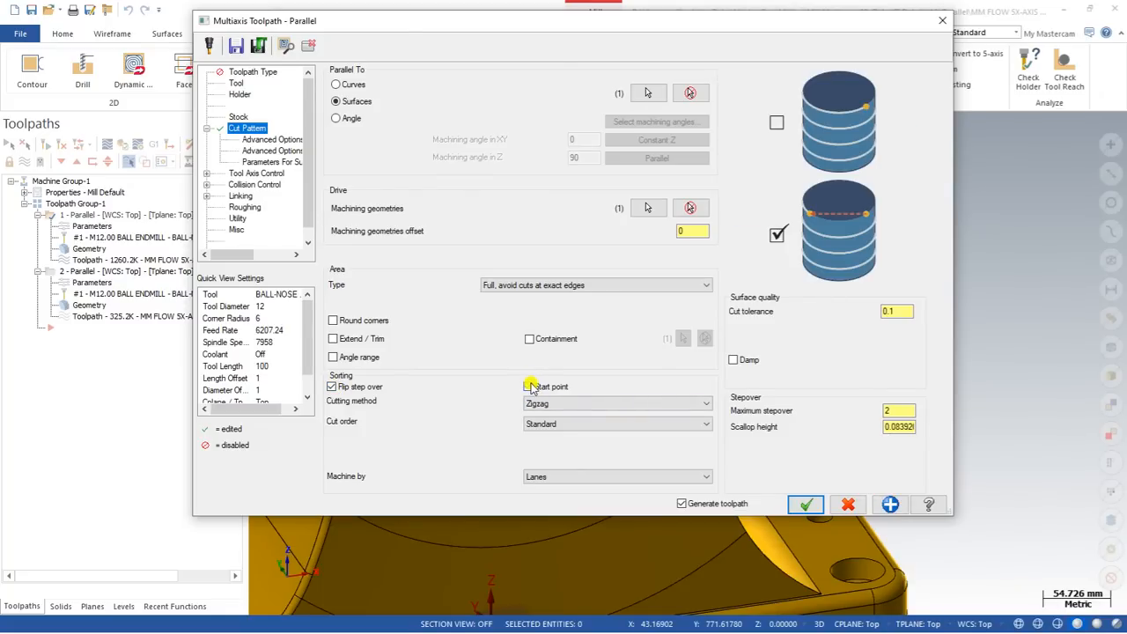
Step: Accept the first Parallel operation's settings with Start point off and backplot the toolpath to see where cutting begins on the saddle
left_click(812, 504)
scroll(621, 312, "up", 5)
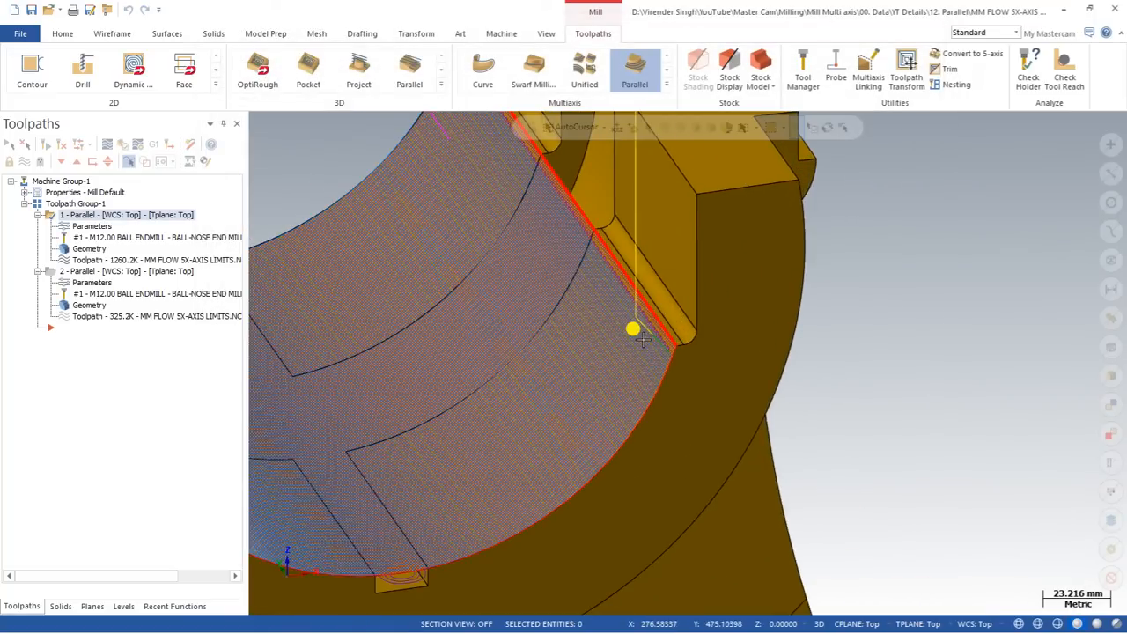
middle_click_drag(645, 332, 771, 393)
scroll(857, 364, "down", 5)
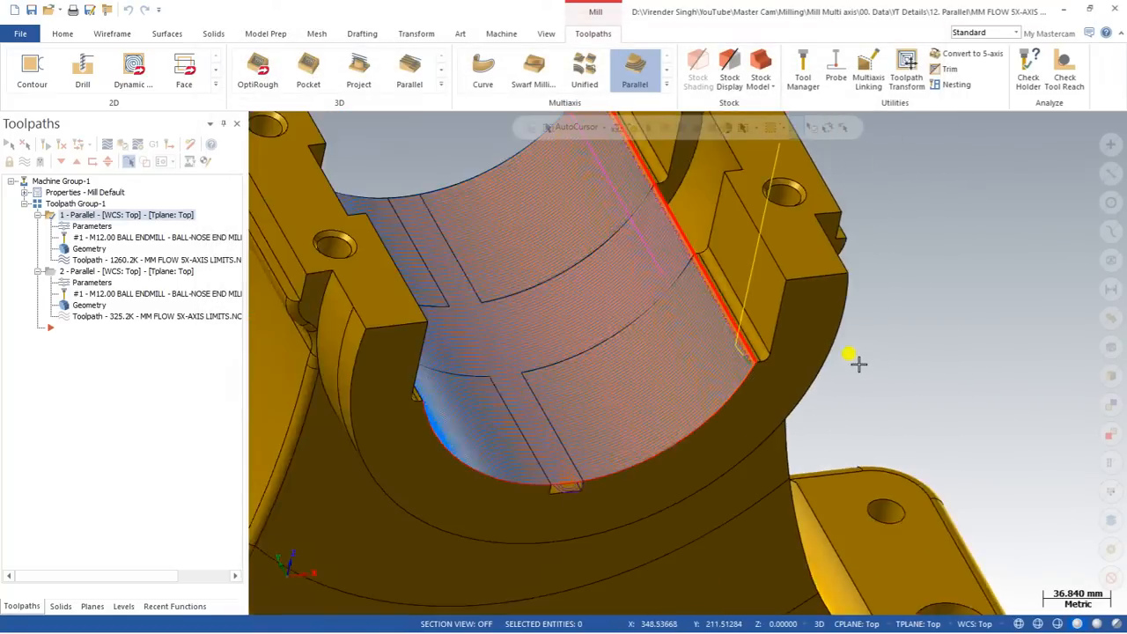
left_click(107, 147)
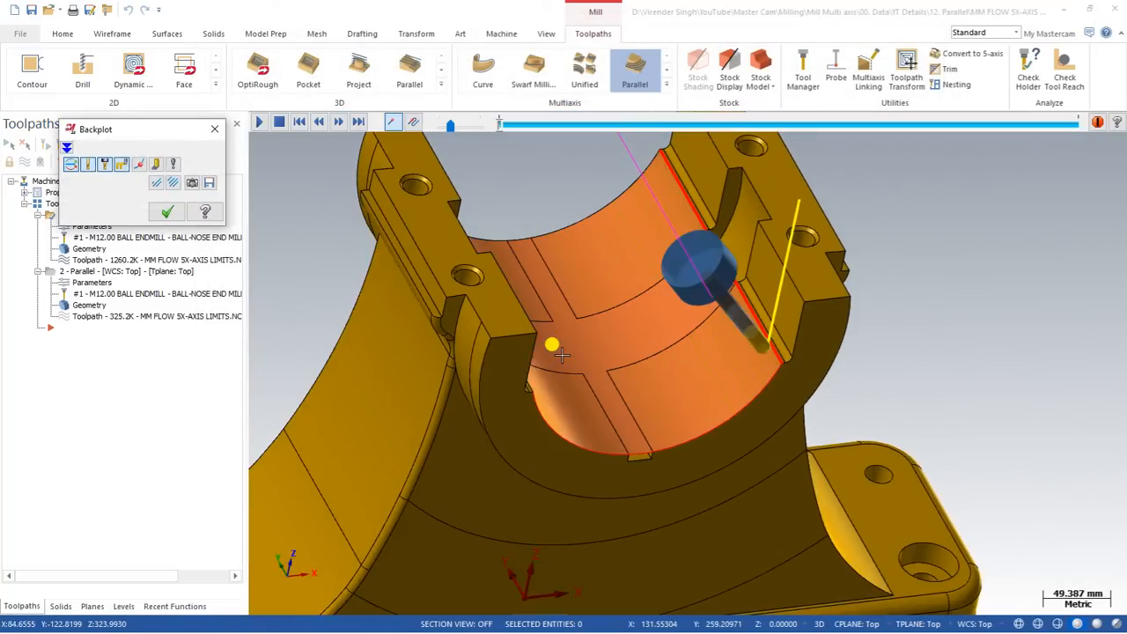
left_click(260, 121)
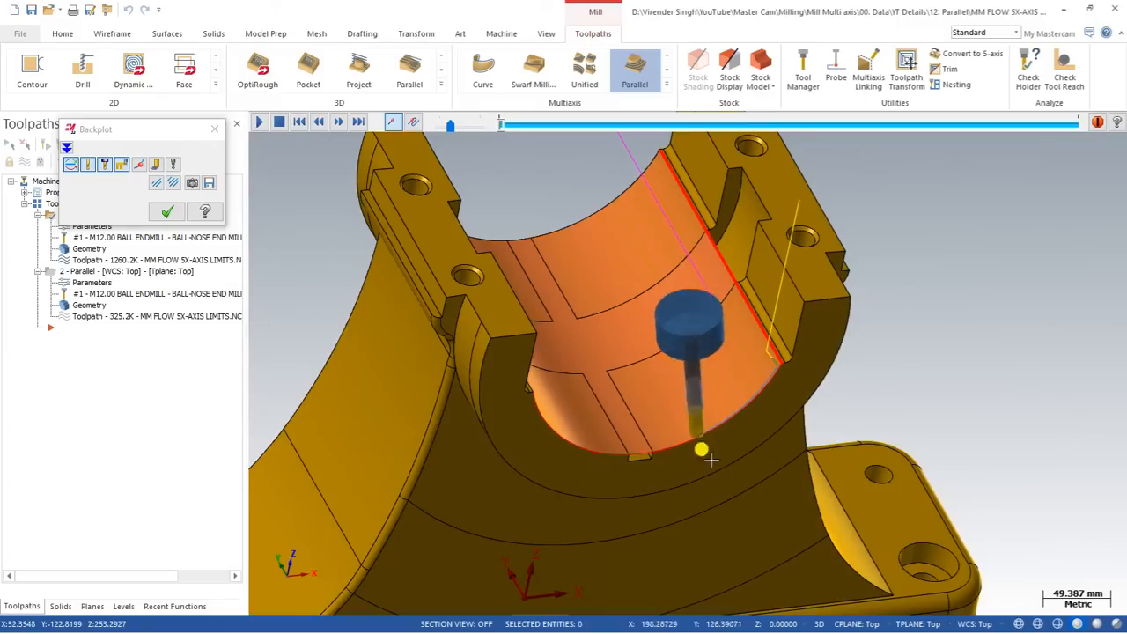
scroll(737, 362, "down", 3)
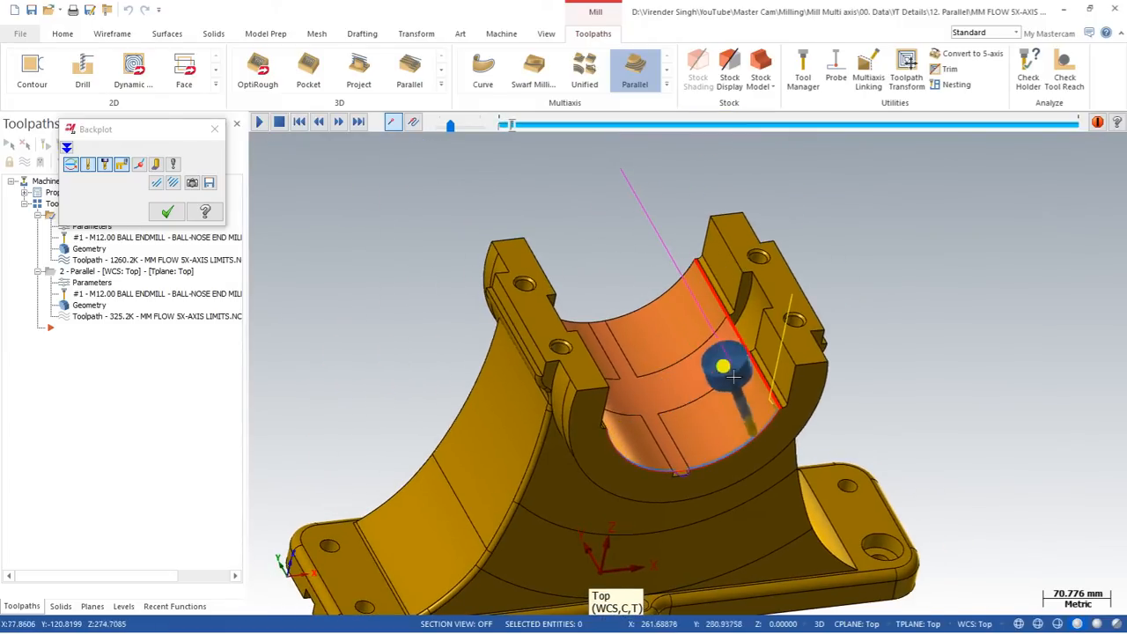
key("Escape")
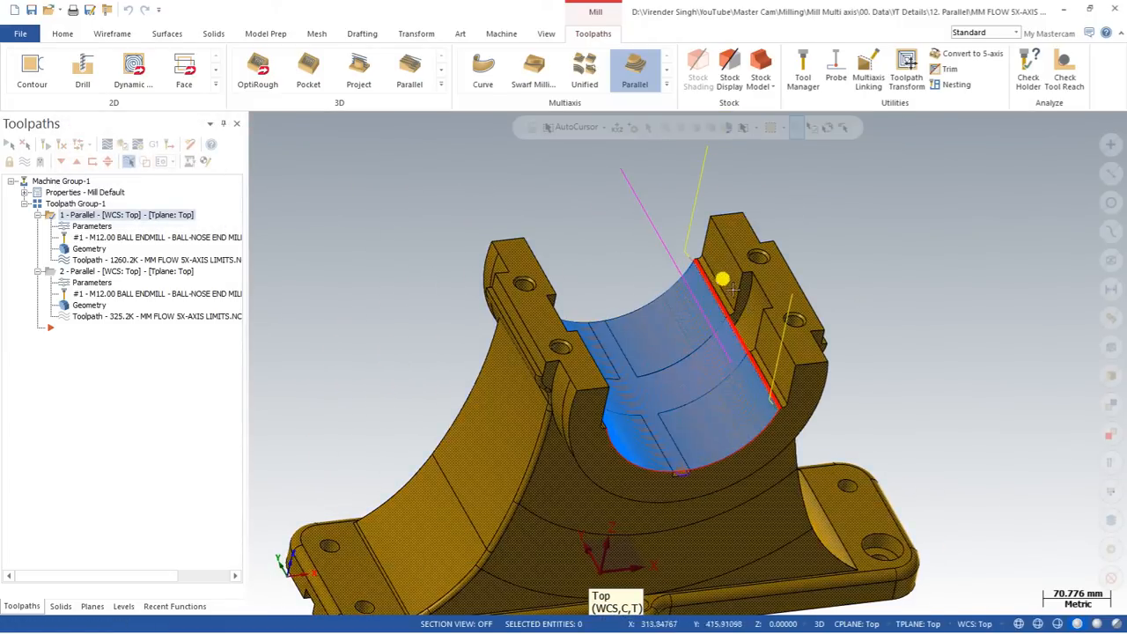
Step: Enable Start point for the first Parallel operation, set its position at the far end of the saddle's red-highlighted edge and regenerate it
scroll(694, 255, "up", 2)
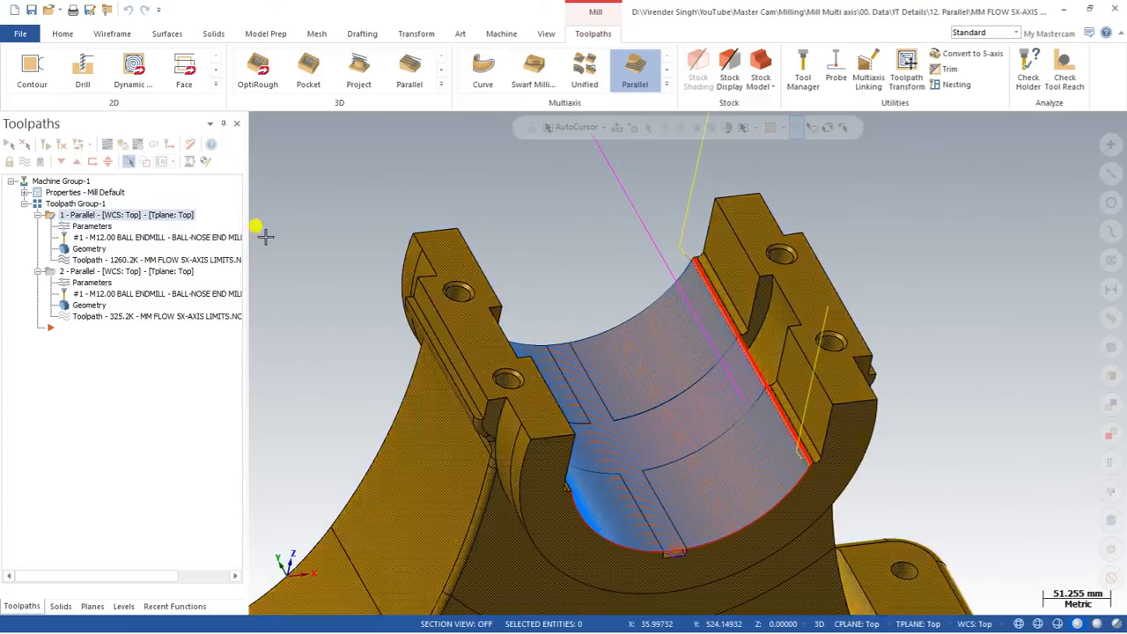
left_click(71, 226)
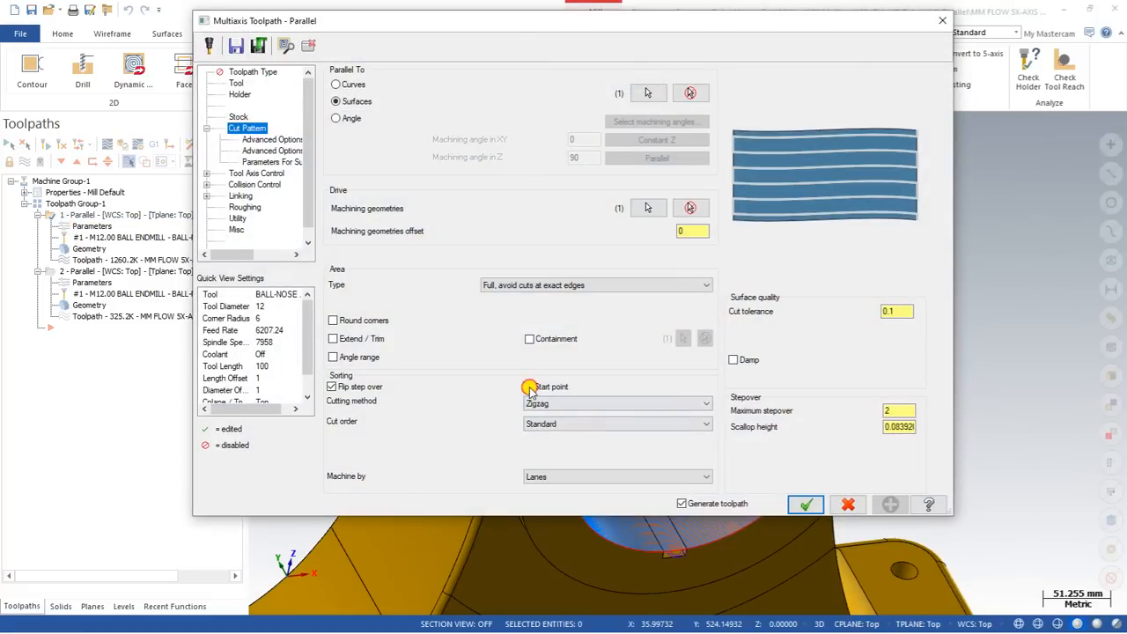
left_click(529, 387)
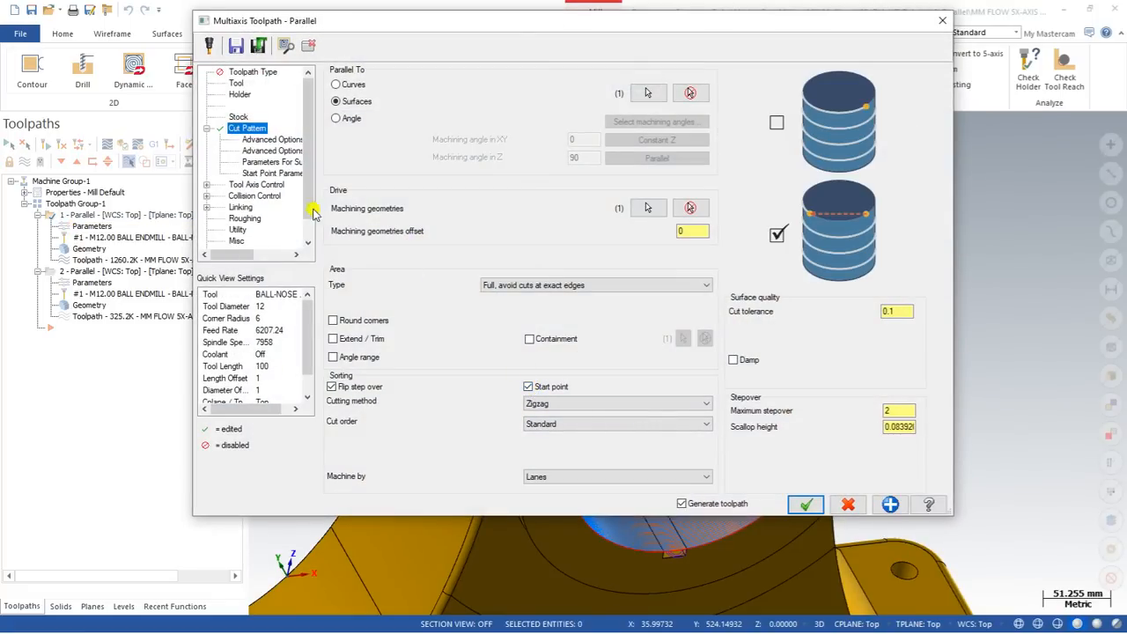
left_click(278, 173)
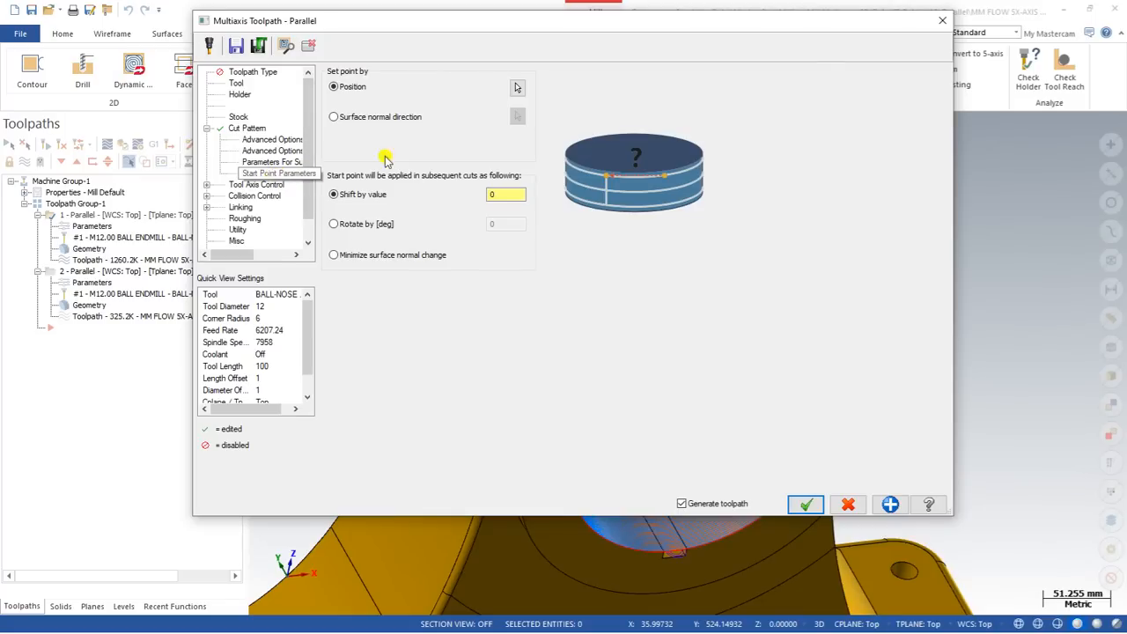
left_click(519, 87)
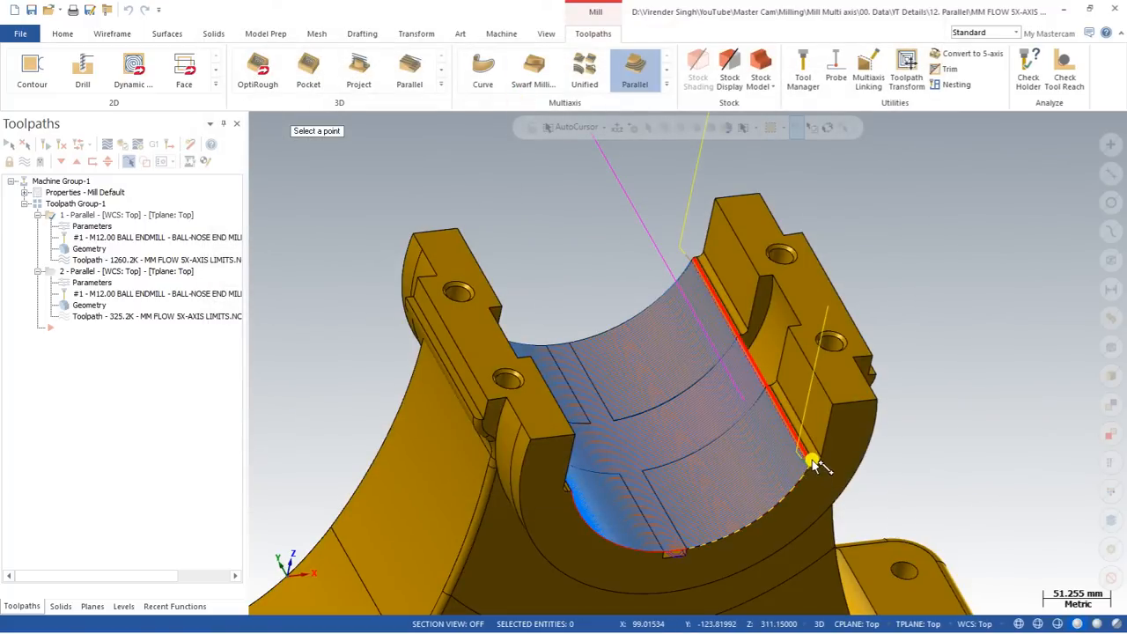
left_click(693, 257)
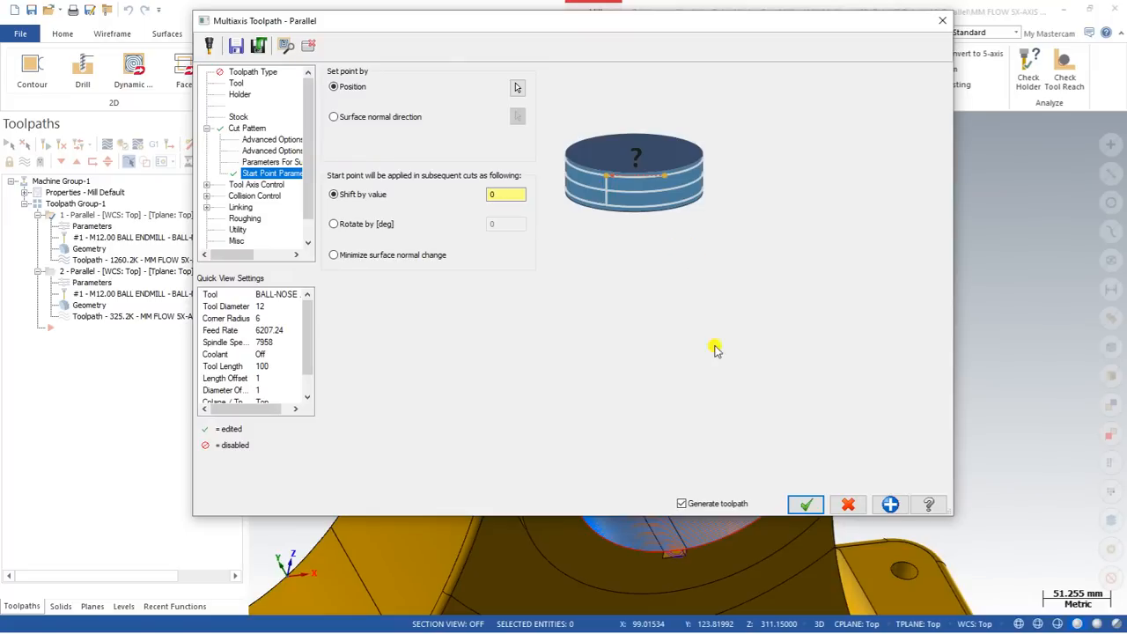
left_click(805, 503)
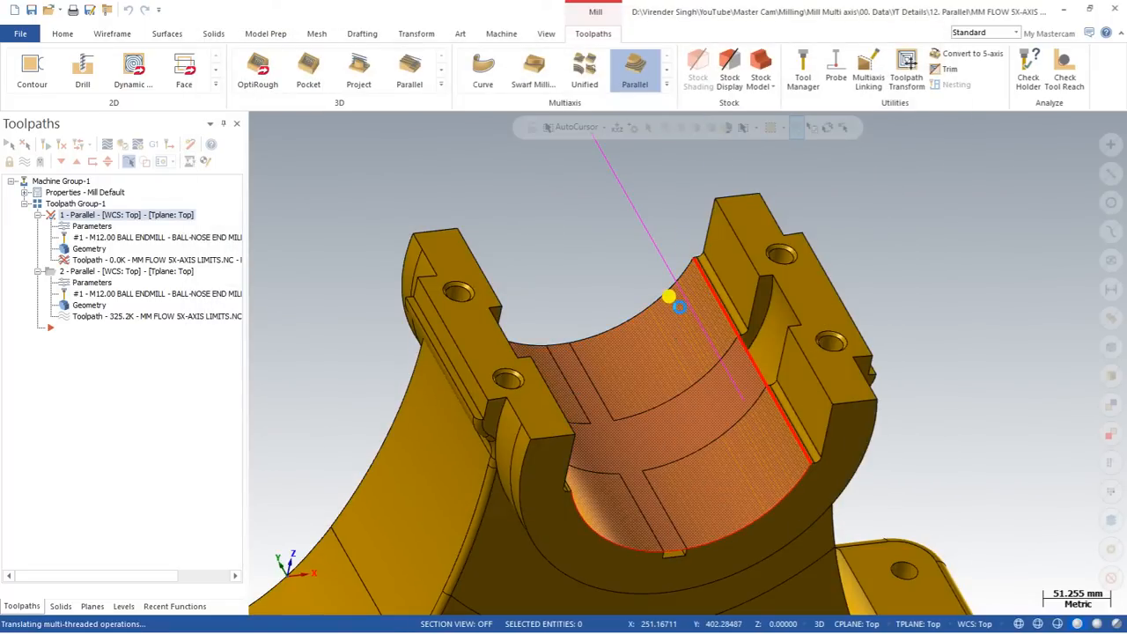
scroll(689, 277, "up", 2)
scroll(689, 277, "down", 2)
middle_click_drag(714, 322, 755, 313)
scroll(755, 313, "up", 2)
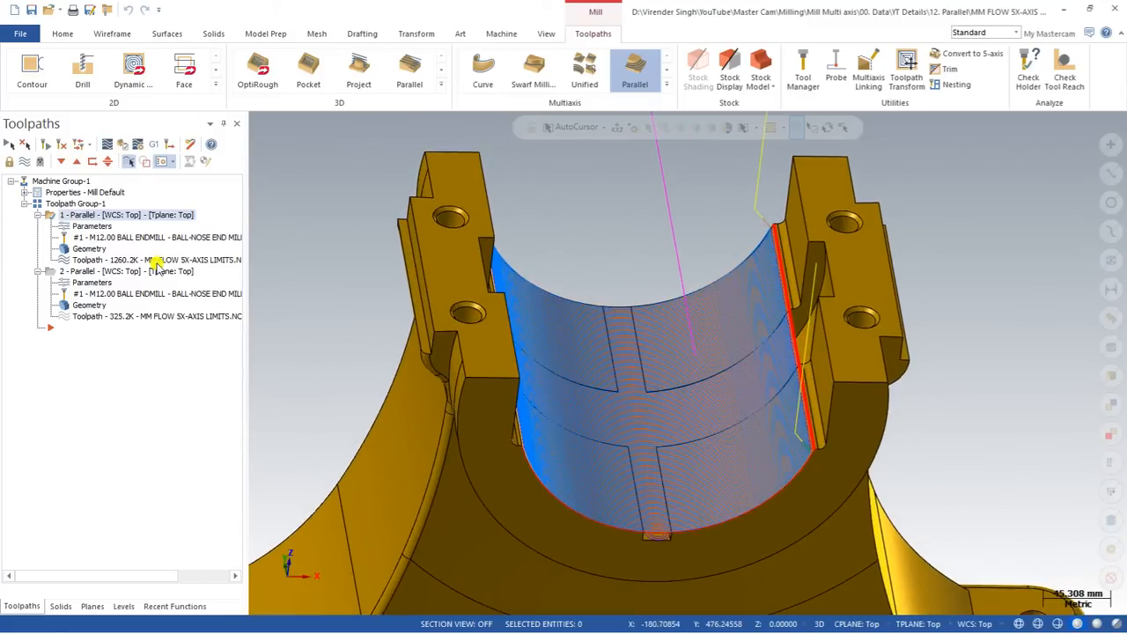
Step: Re-pick the first Parallel operation's start point position at the saddle's far upper corner and regenerate the toolpath
left_click(88, 227)
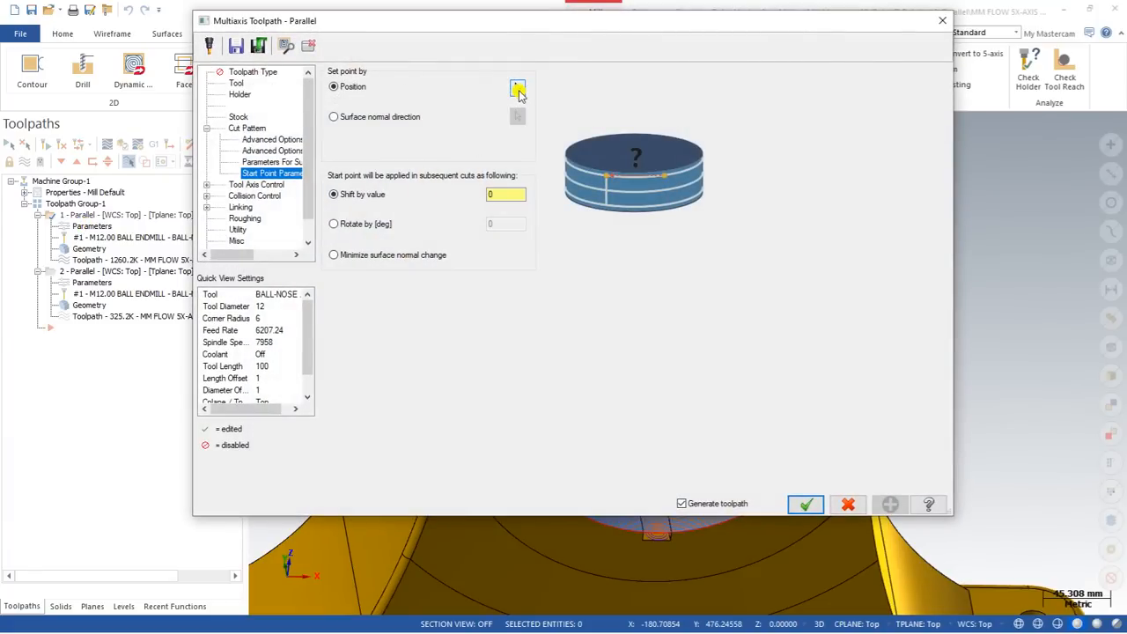
left_click(518, 89)
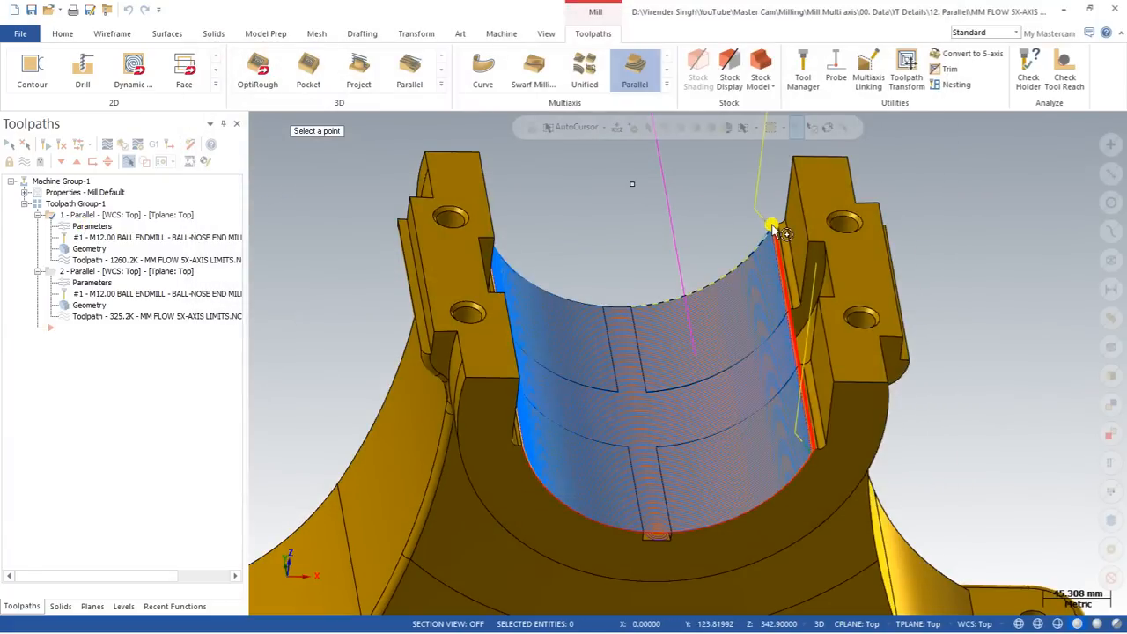
scroll(769, 227, "up", 3)
scroll(771, 228, "up", 1)
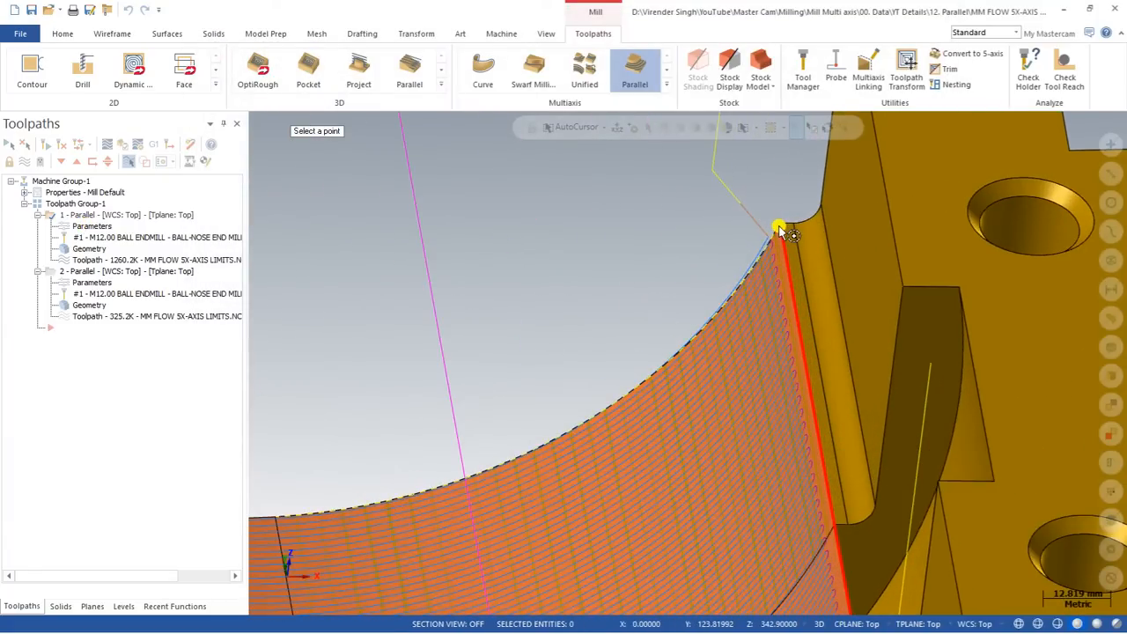
left_click(782, 226)
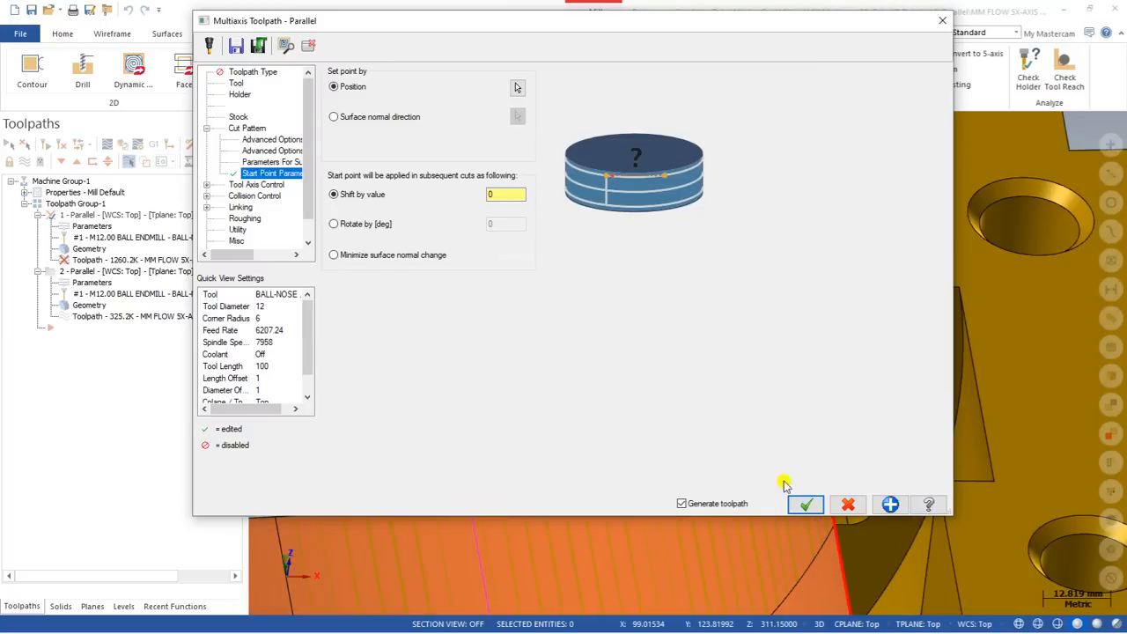
left_click(806, 504)
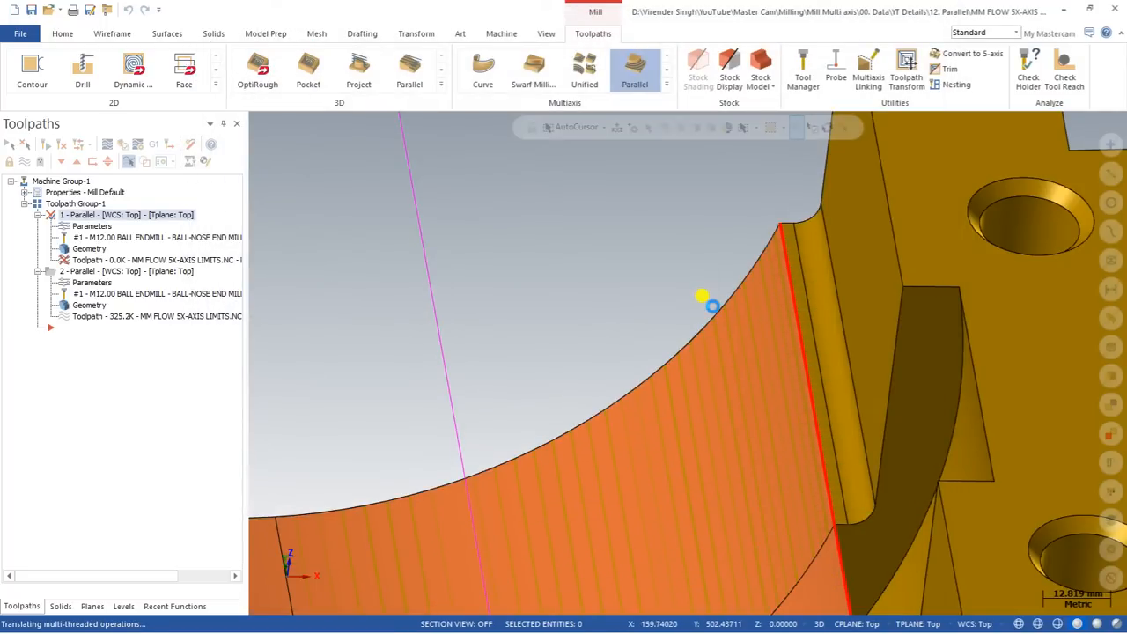
Step: Backplot the first Parallel operation to check where its passes begin with the picked start point
scroll(713, 297, "down", 6)
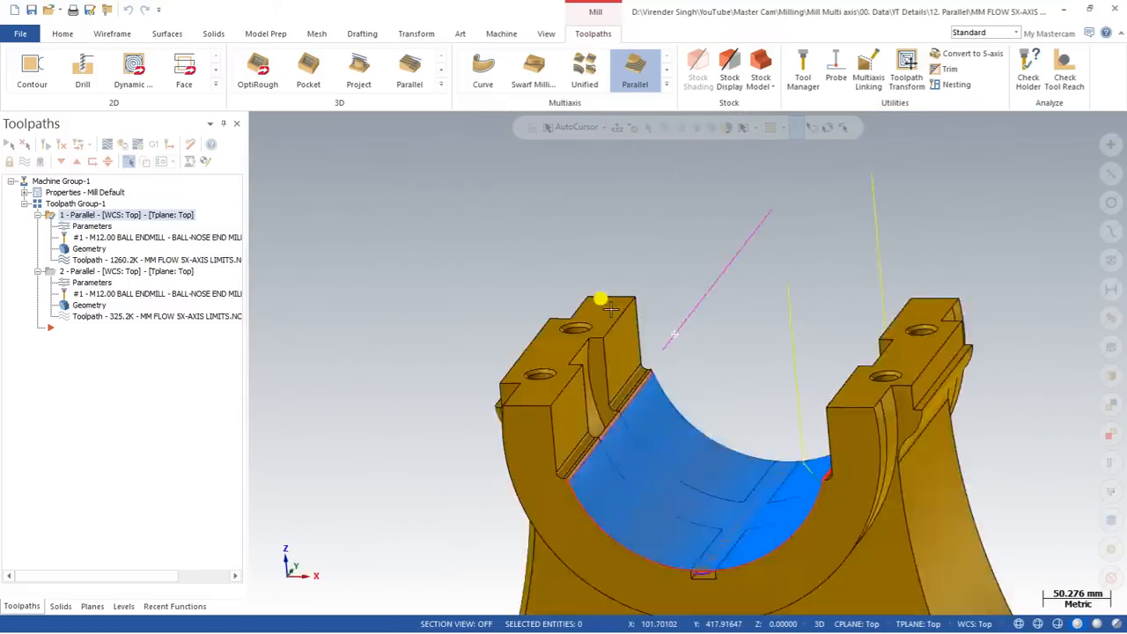
left_click(107, 143)
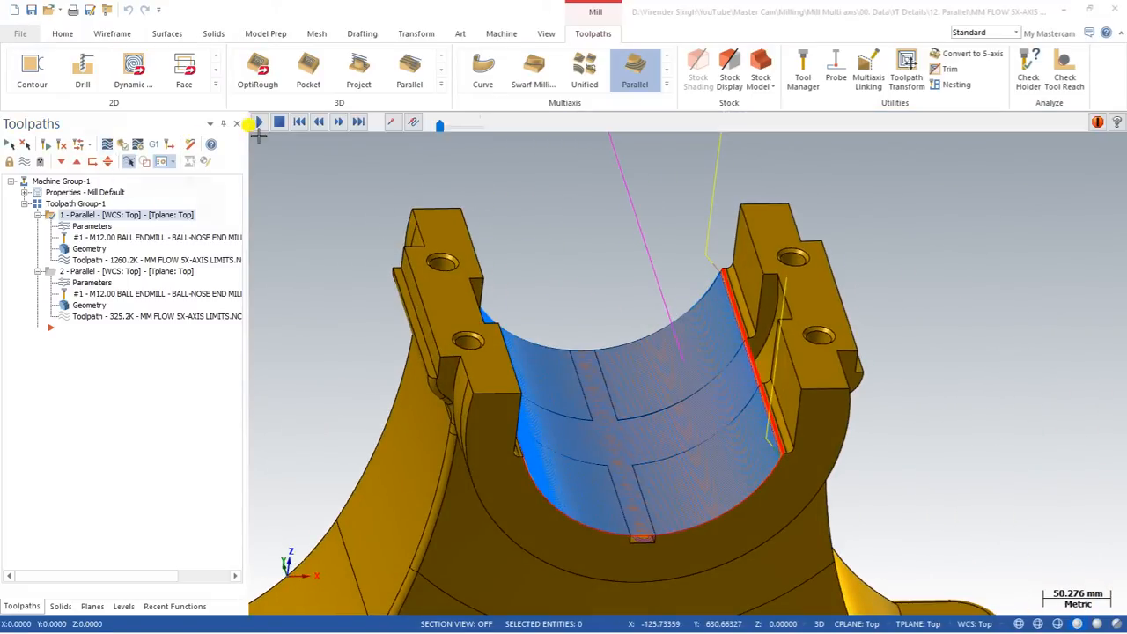
left_click(258, 123)
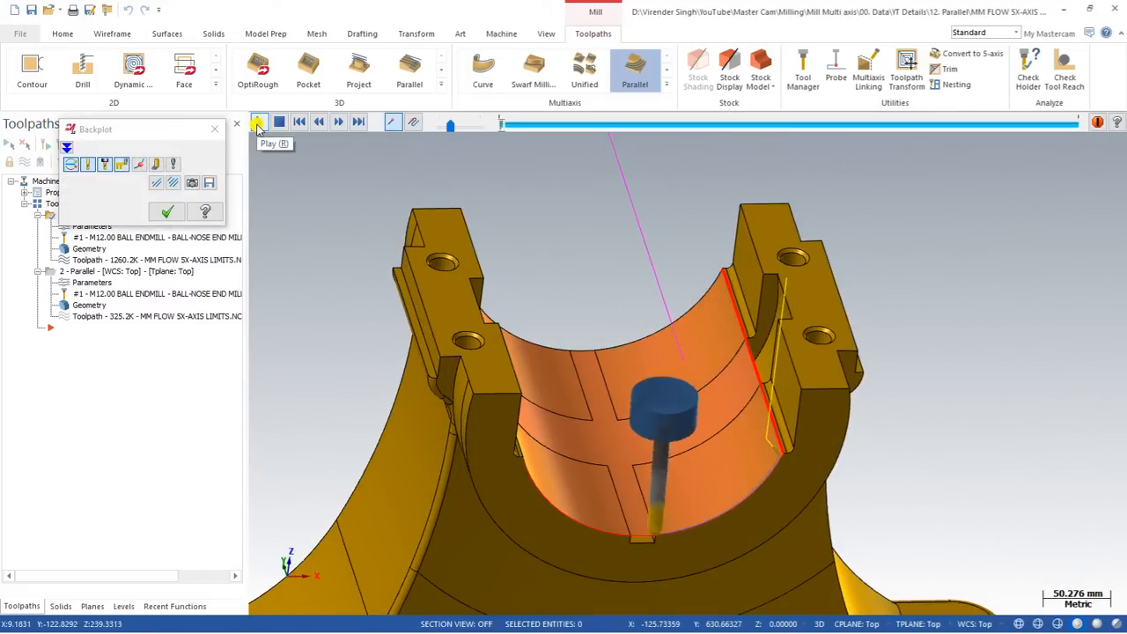
mouse_move(490, 303)
middle_mouse_down()
mouse_move(506, 309)
mouse_move(482, 311)
middle_mouse_up()
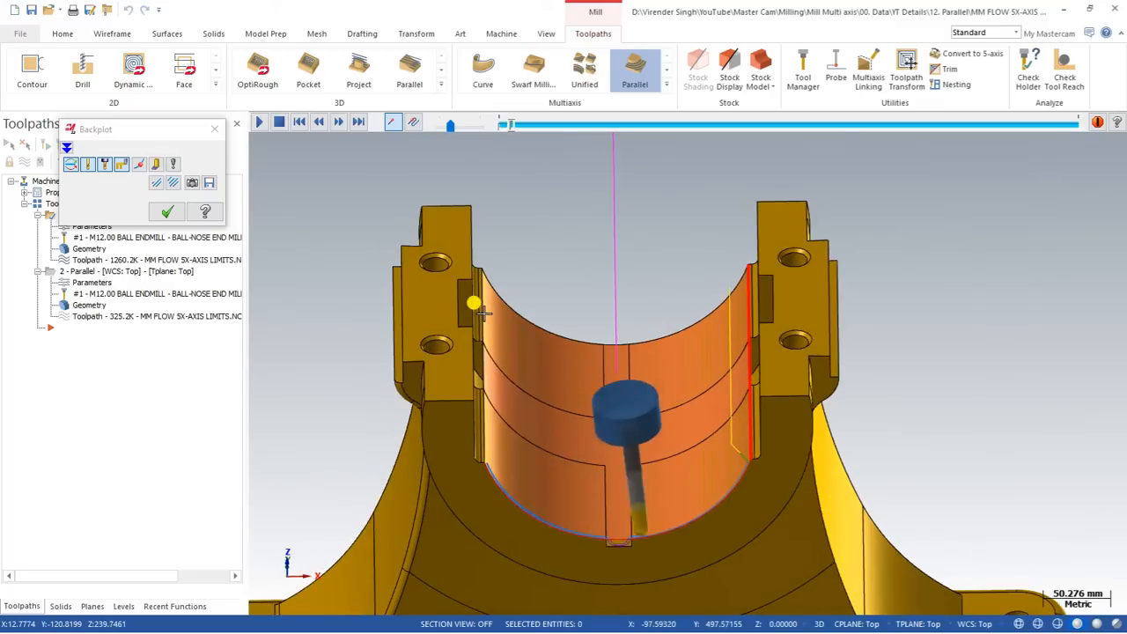
key("Escape")
Step: Turn off Flip step over for the first Parallel operation, regenerate it and inspect the passes at the saddle's far corner
left_click(89, 231)
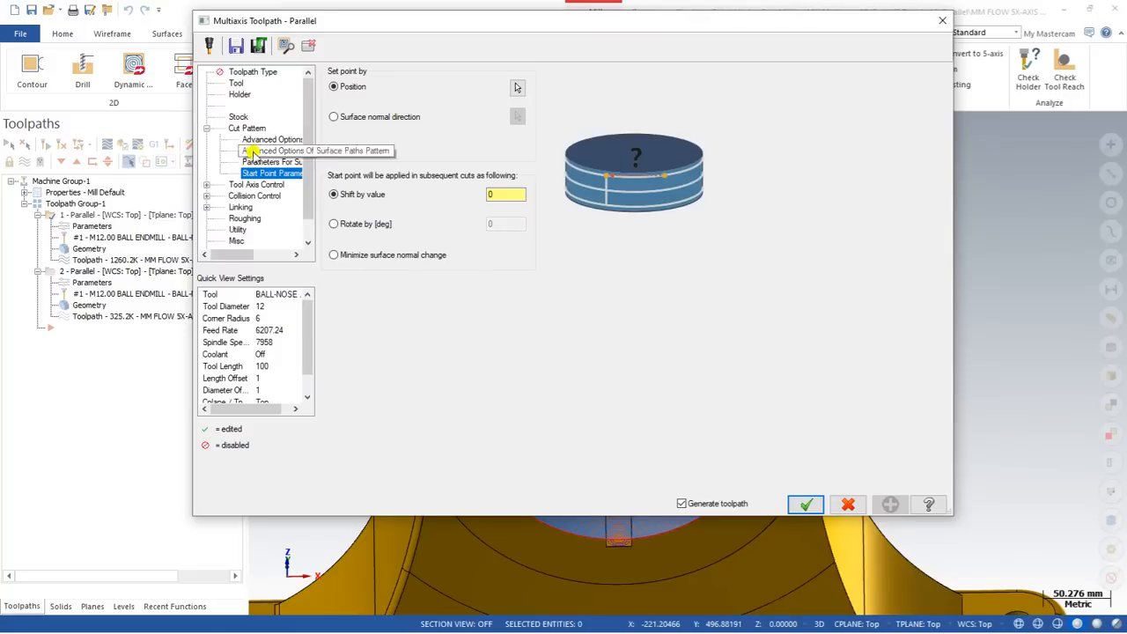
left_click(246, 128)
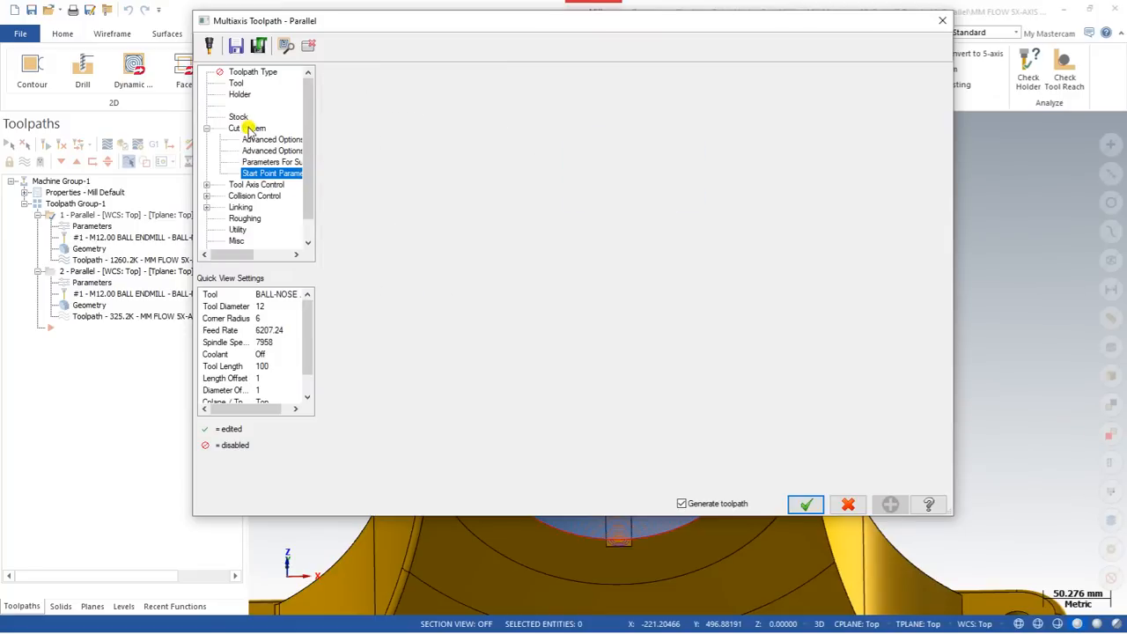
left_click(361, 389)
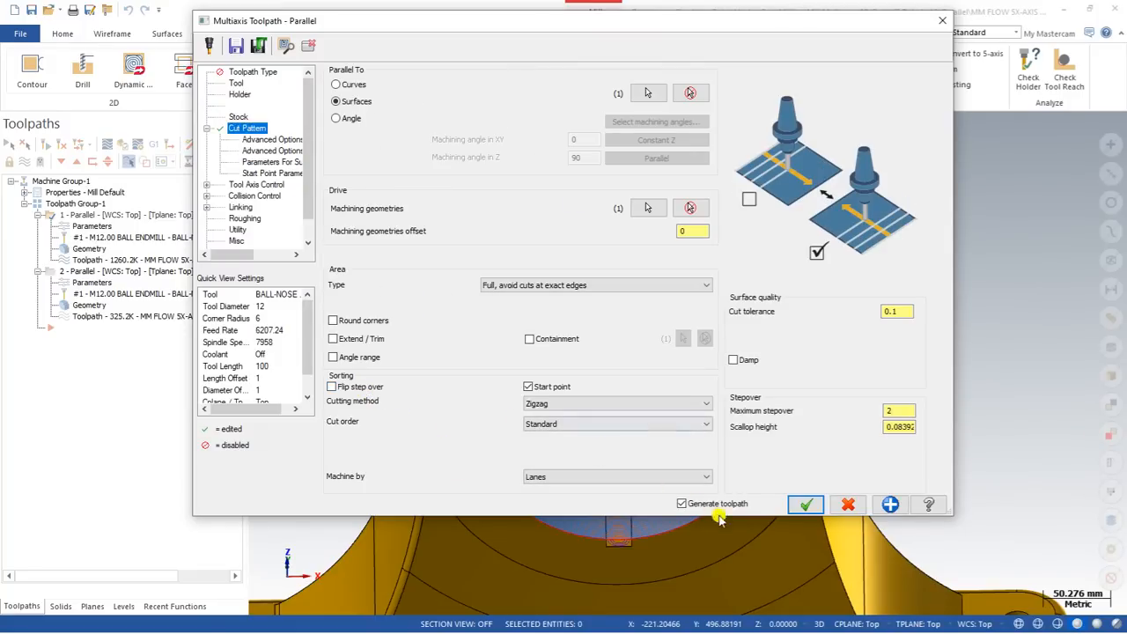
left_click(805, 504)
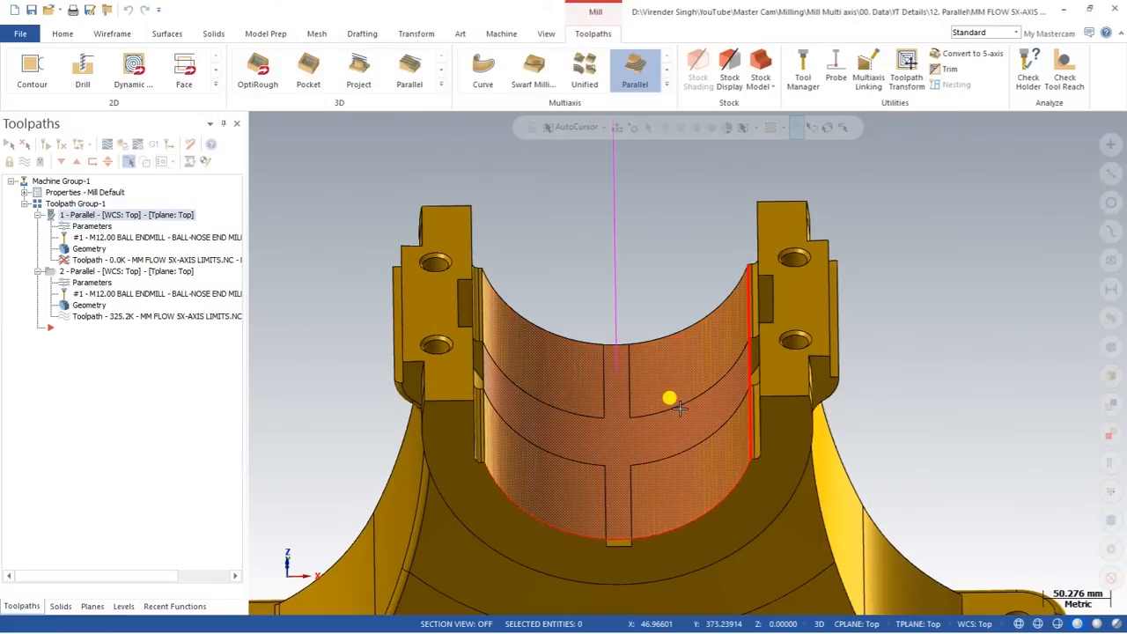
mouse_move(683, 408)
middle_mouse_down()
mouse_move(712, 395)
mouse_move(637, 388)
mouse_move(652, 407)
mouse_move(722, 234)
mouse_move(682, 350)
mouse_move(790, 357)
mouse_move(747, 368)
mouse_move(681, 298)
mouse_move(667, 343)
mouse_move(684, 347)
middle_mouse_up()
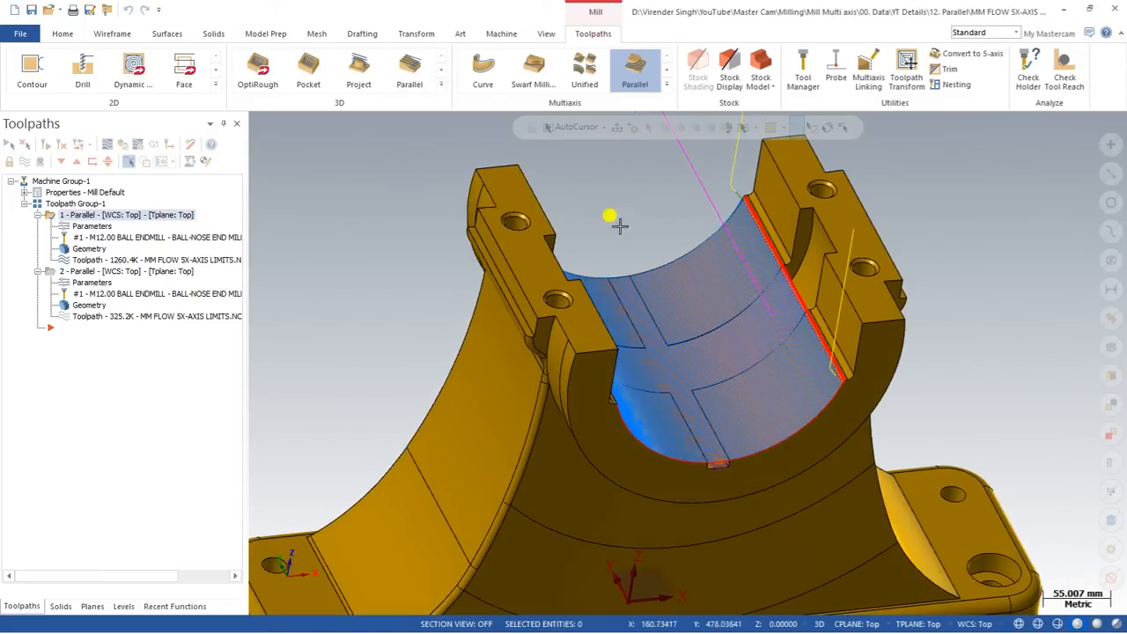
scroll(739, 192, "up", 5)
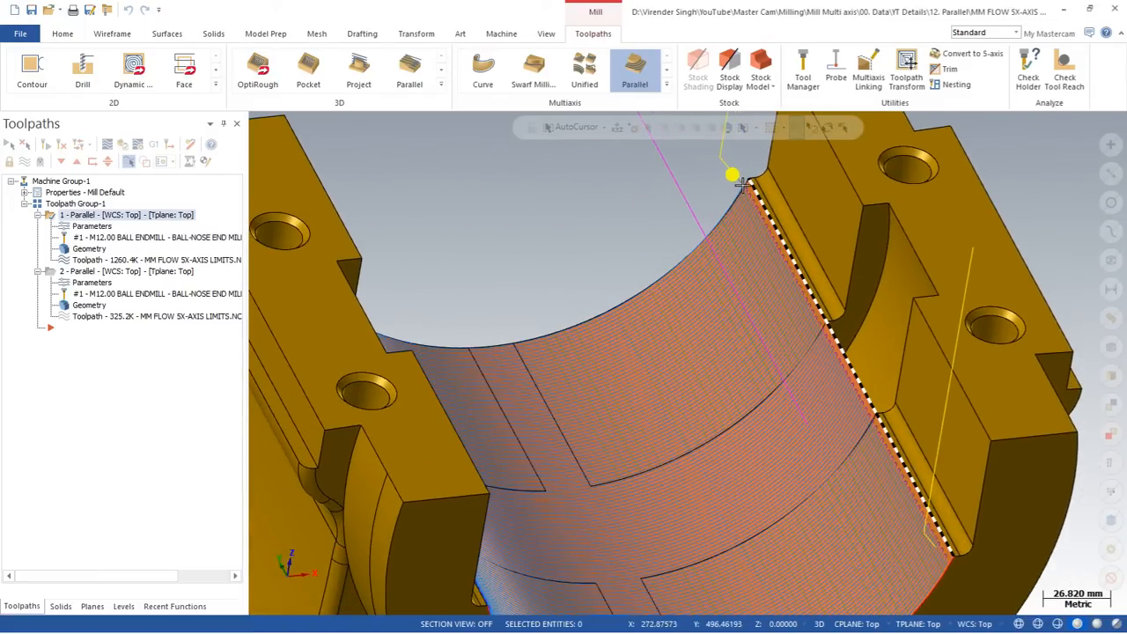
scroll(744, 187, "down", 5)
scroll(746, 183, "up", 5)
scroll(744, 180, "down", 2)
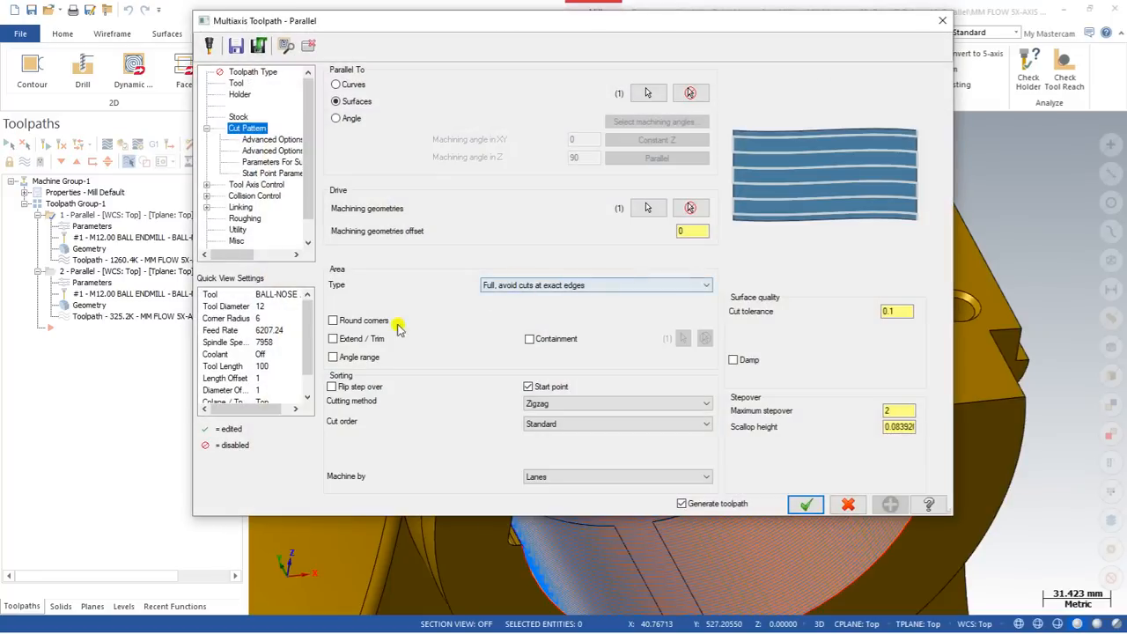
Step: Turn off Start point in the first Parallel operation's cut pattern and go through the Cutting method choices
left_click(529, 388)
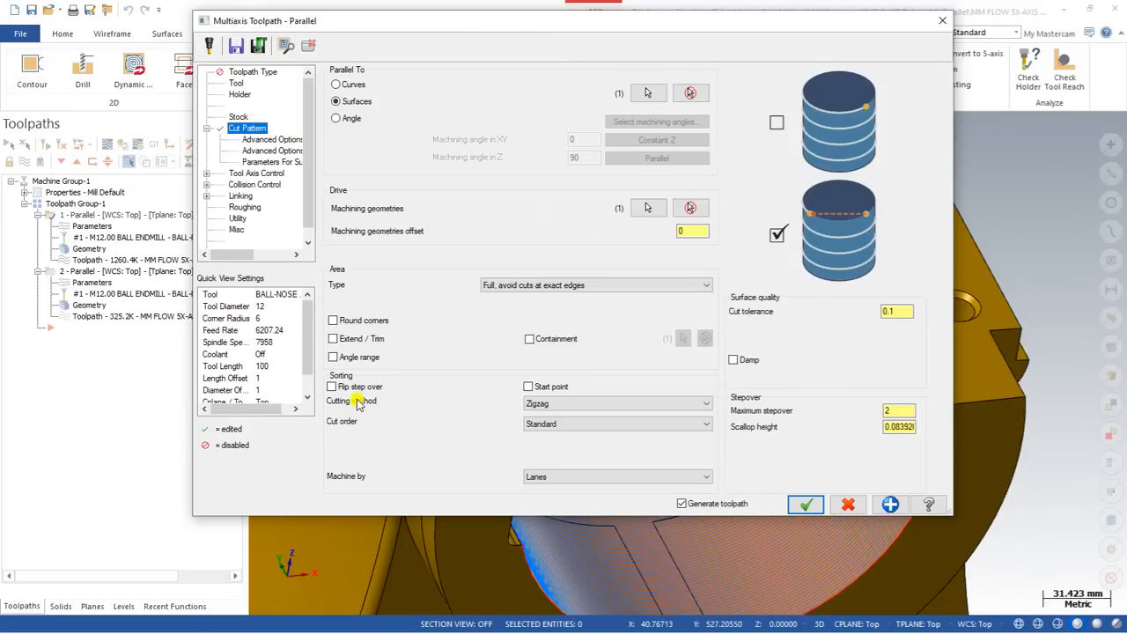
left_click(581, 405)
left_click(560, 414)
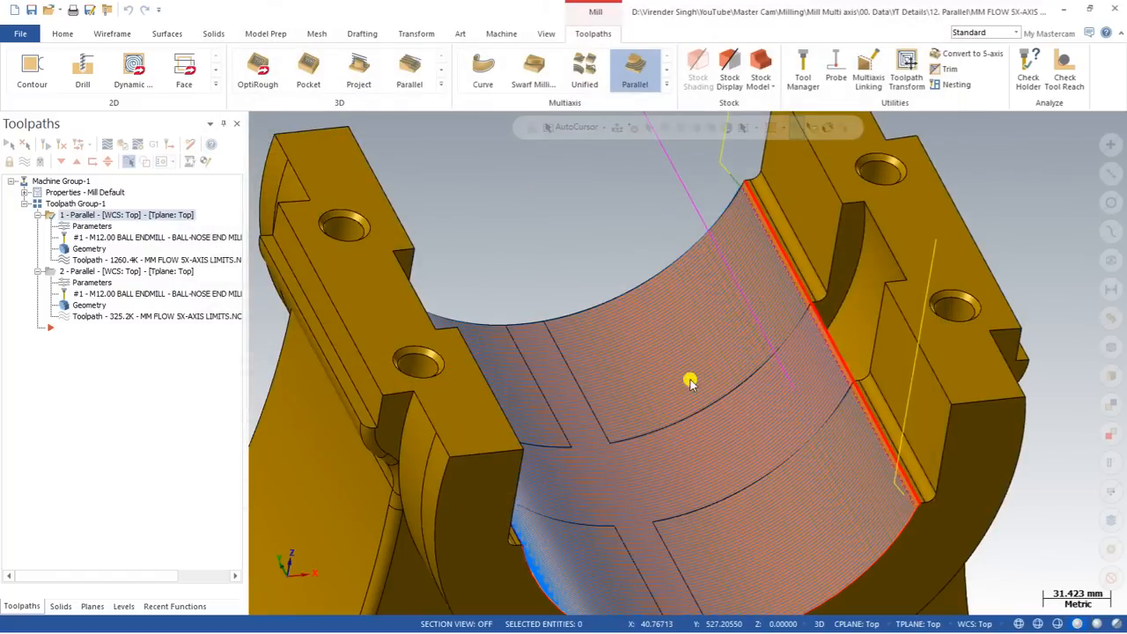
Step: Play the first Parallel operation's backplot to examine how the tool moves between passes across the saddle
scroll(689, 378, "down", 3)
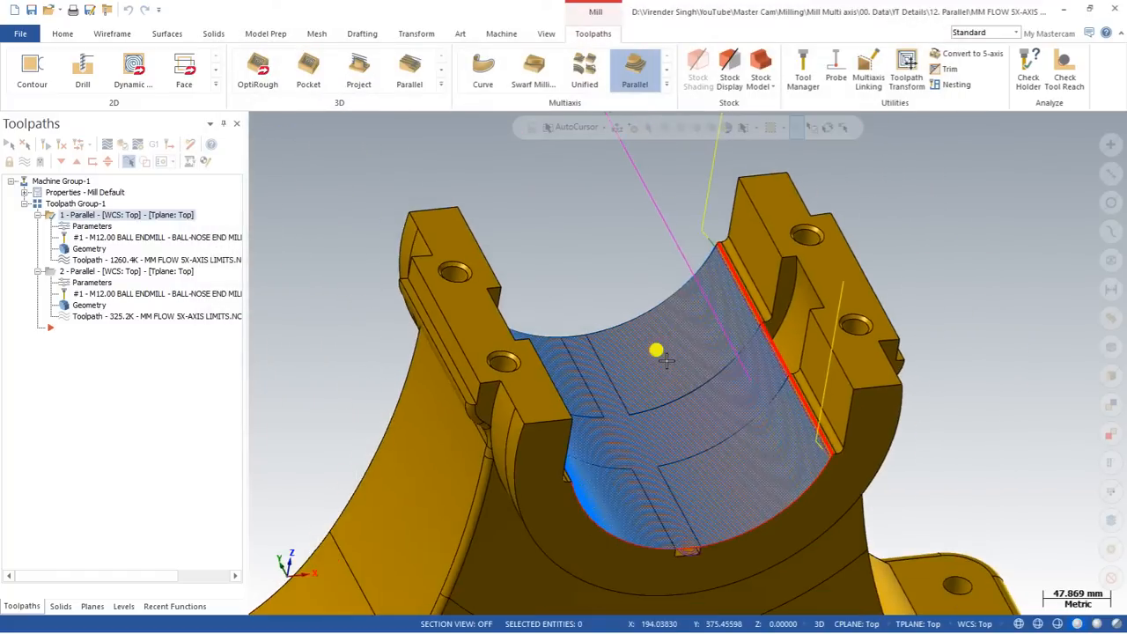
left_click(103, 143)
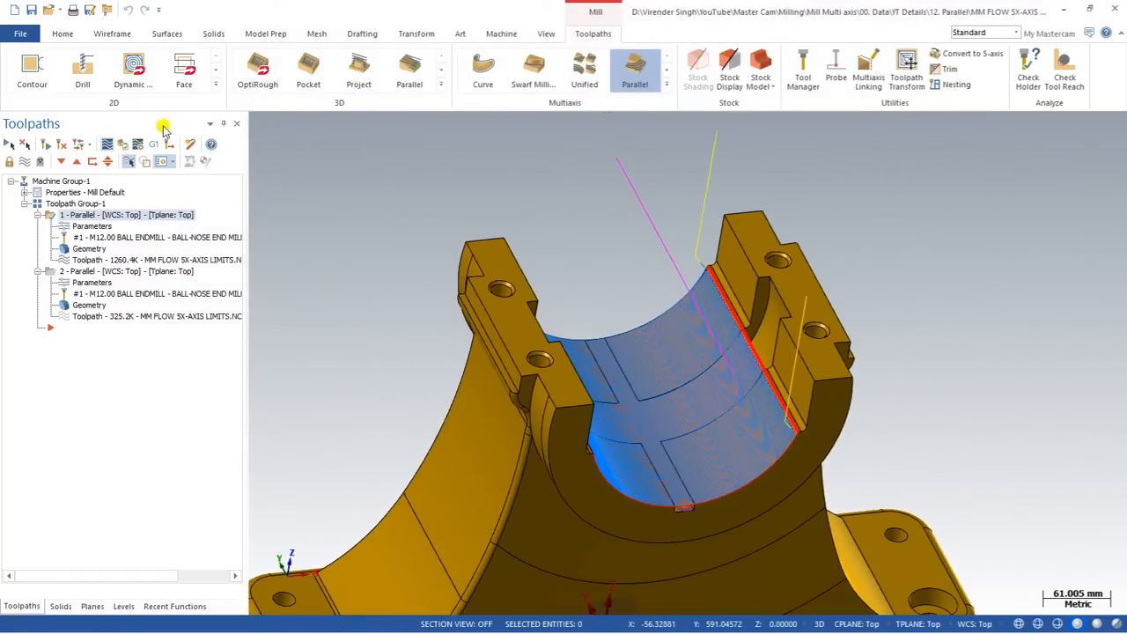
left_click(256, 123)
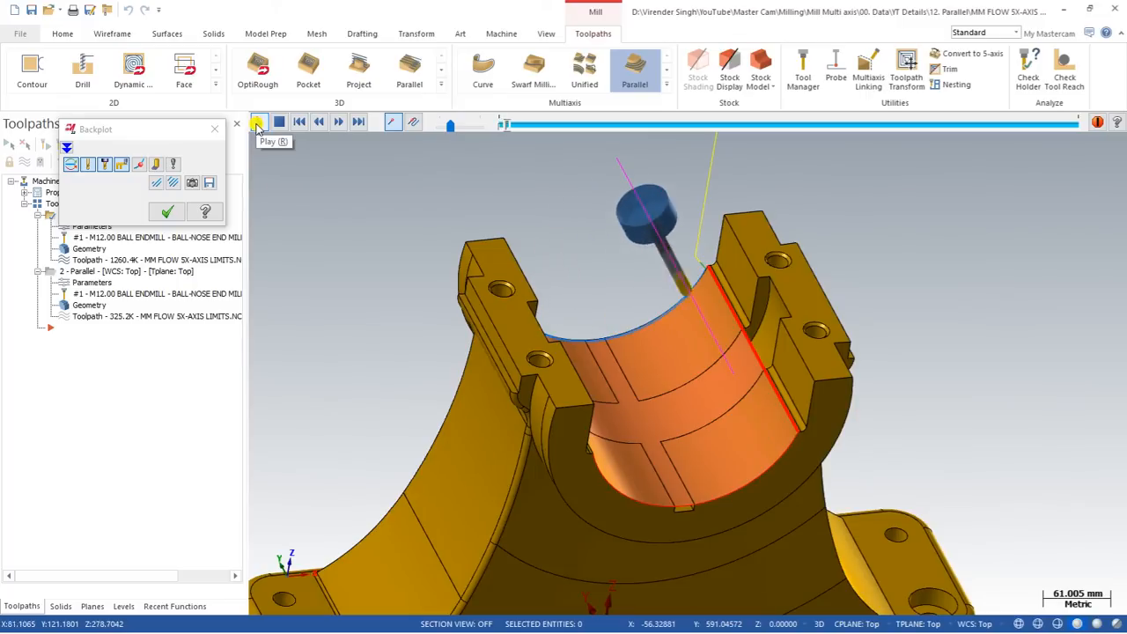
Step: Examine the first Parallel operation's running backplot from other angles around the saddle and close it
middle_click_drag(455, 329, 367, 332)
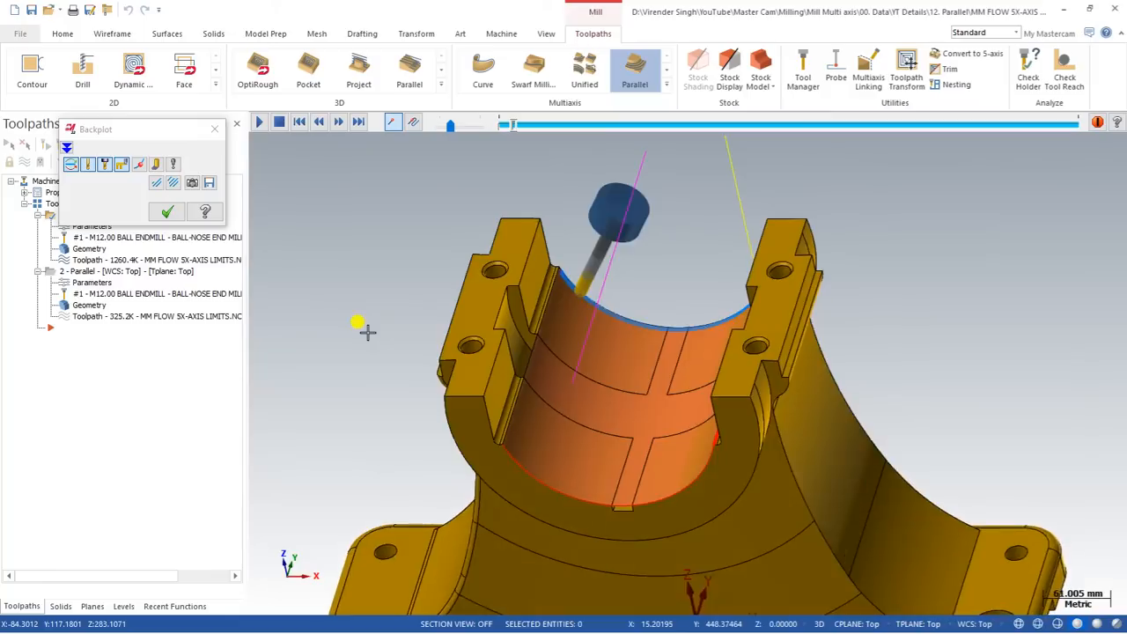
scroll(468, 286, "down", 7)
middle_click_drag(470, 285, 518, 287)
scroll(518, 287, "up", 1)
key("Escape")
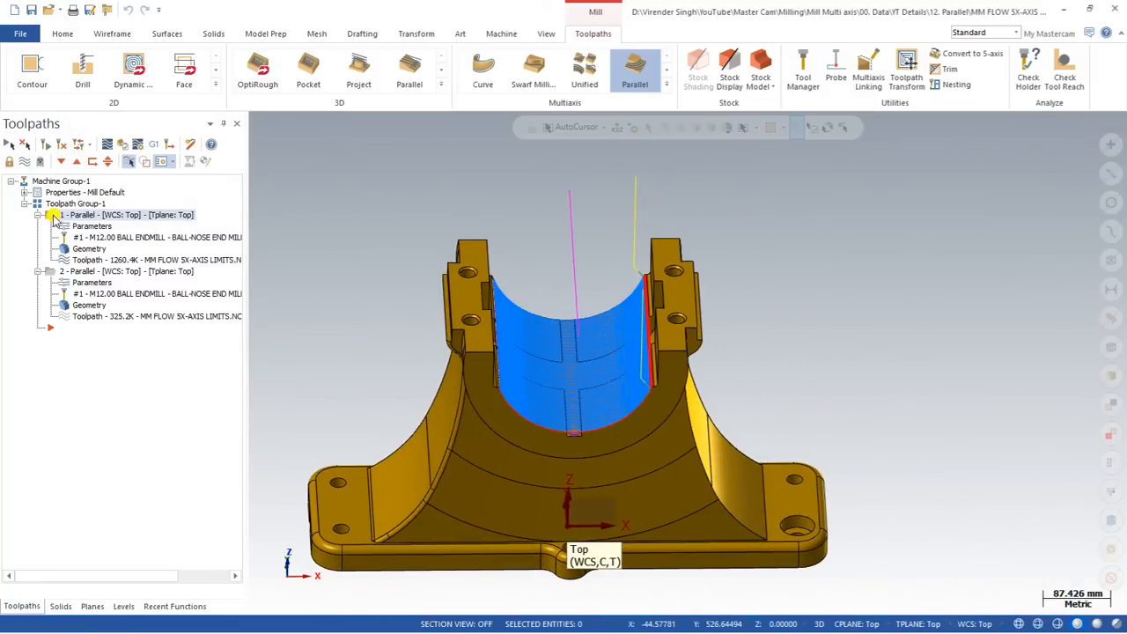
Step: Duplicate the first Parallel operation as a third operation and regenerate the copy with the One way cutting method
key("ctrl+v")
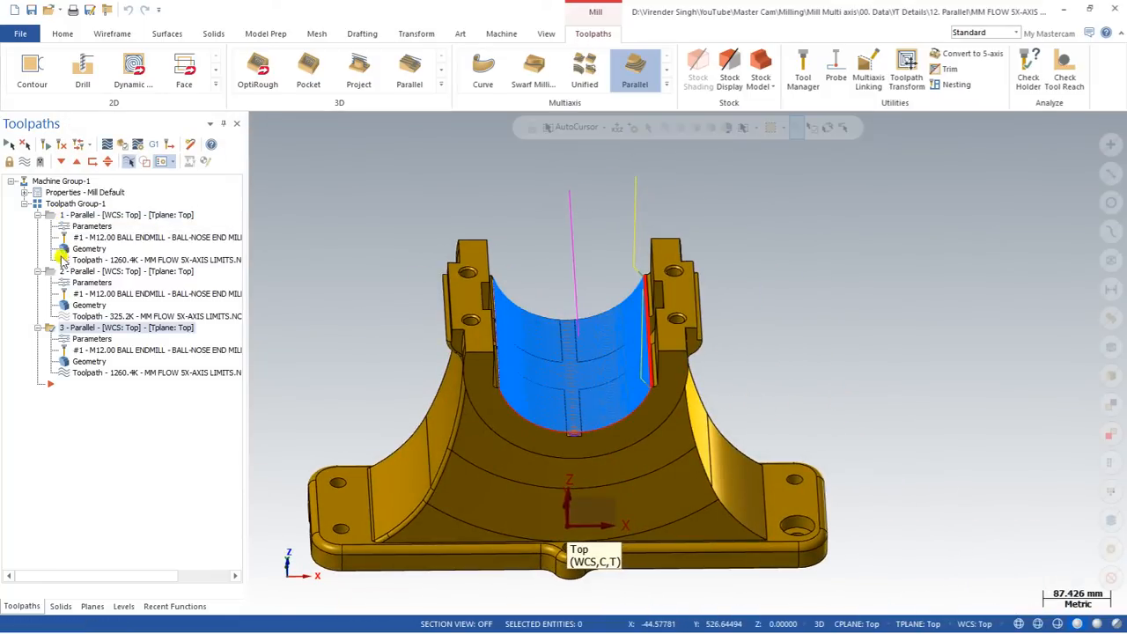
left_click(79, 340)
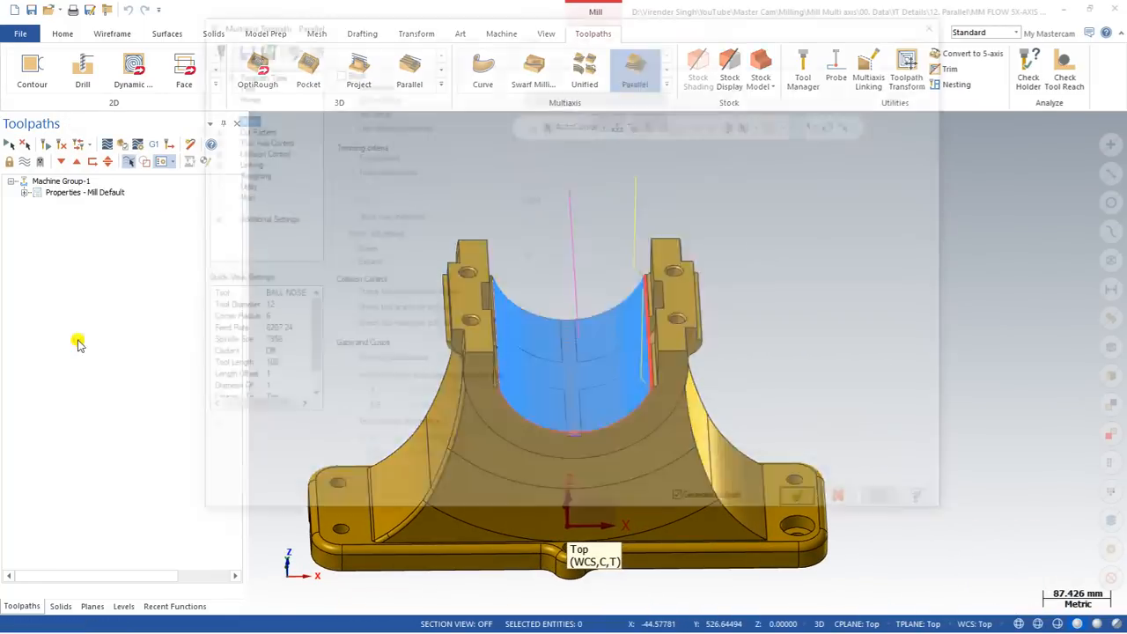
left_click(232, 129)
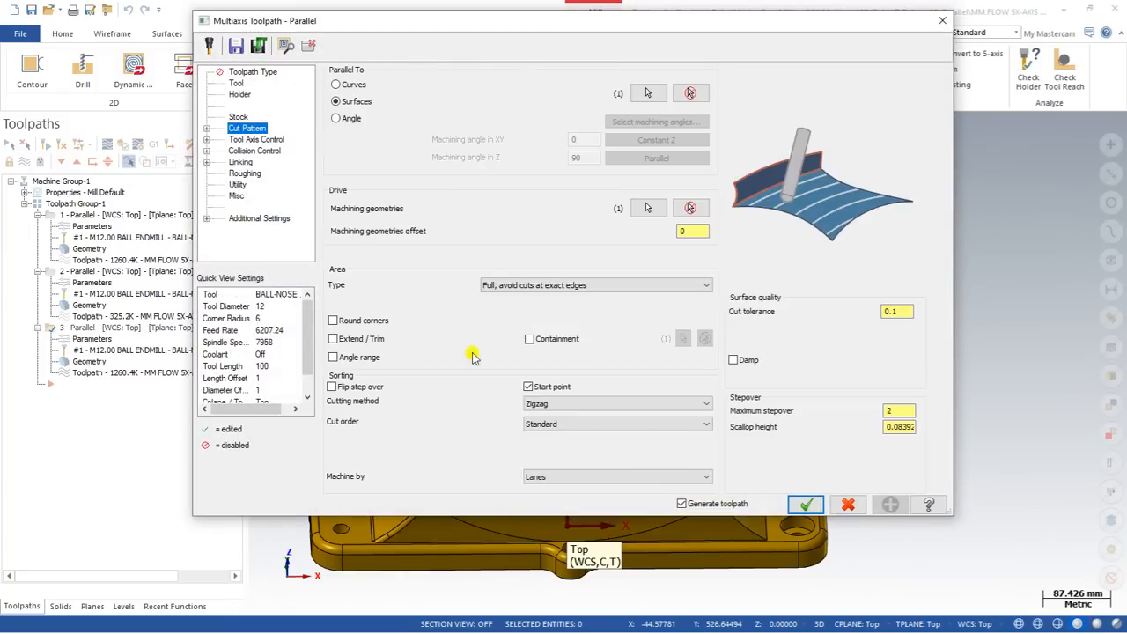
left_click(550, 405)
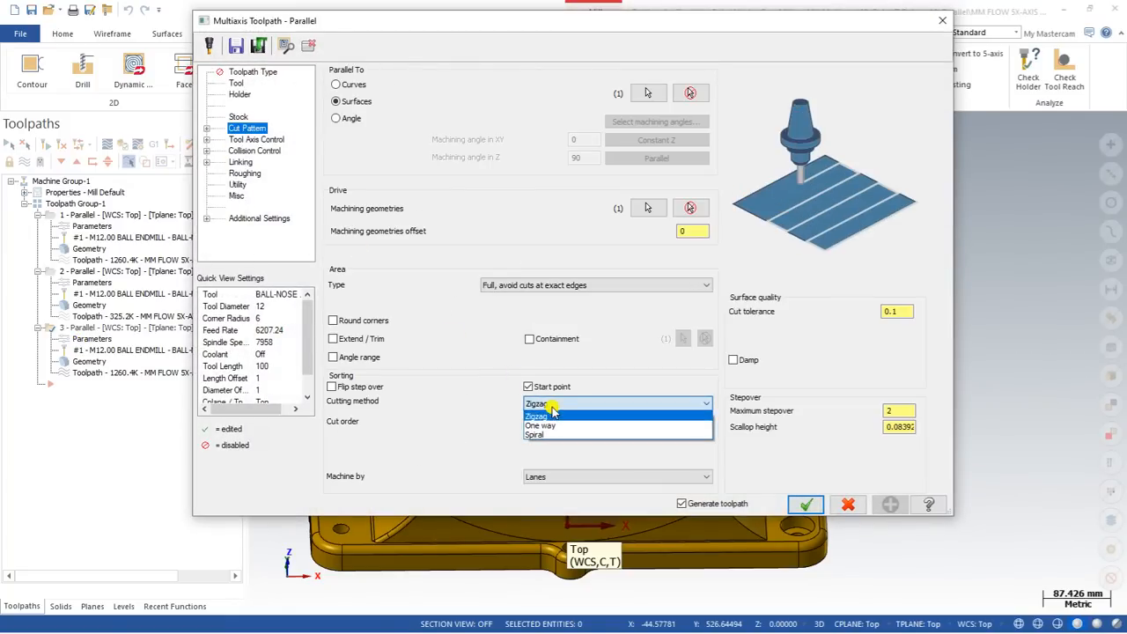
left_click(550, 423)
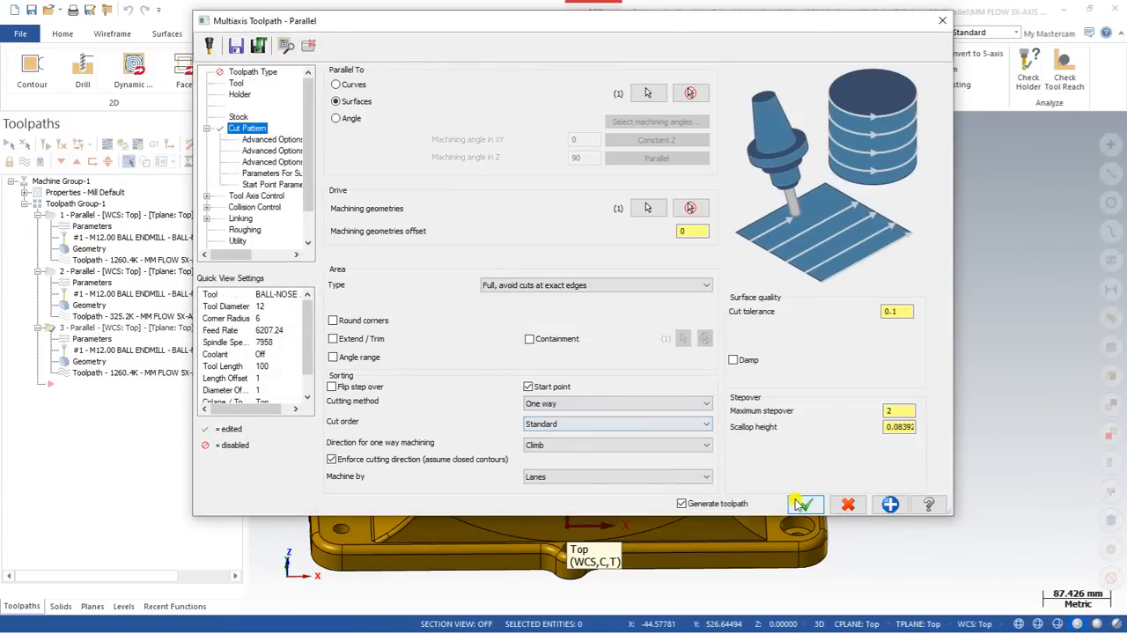
left_click(806, 504)
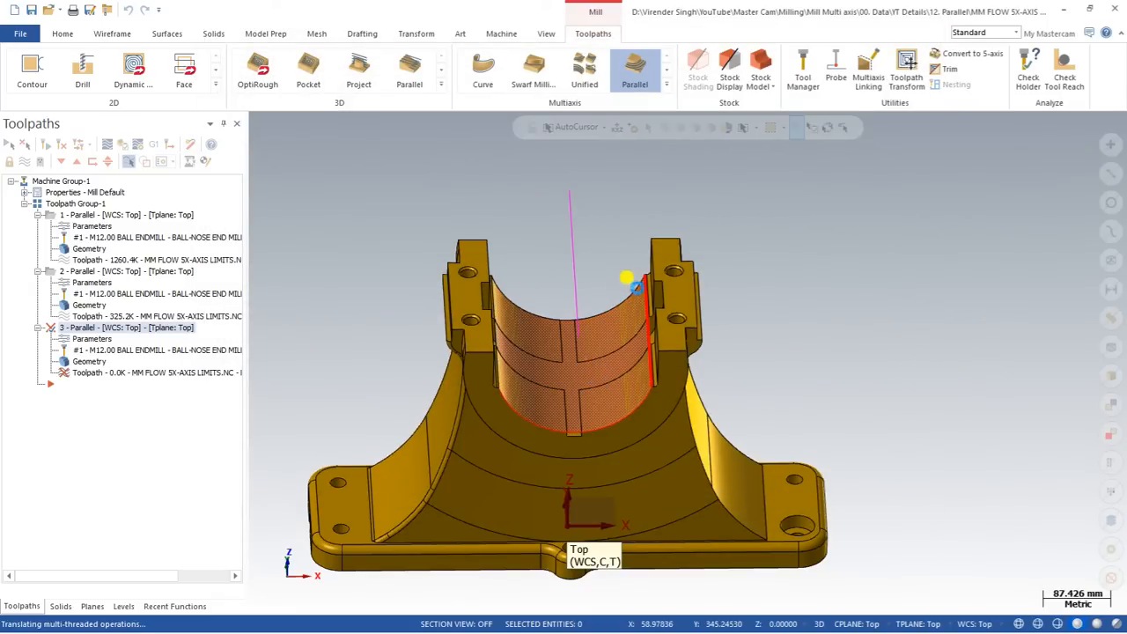
Step: Backplot the third Parallel operation to check how the tool returns between its One way passes
middle_click_drag(617, 327, 610, 305)
left_click(105, 146)
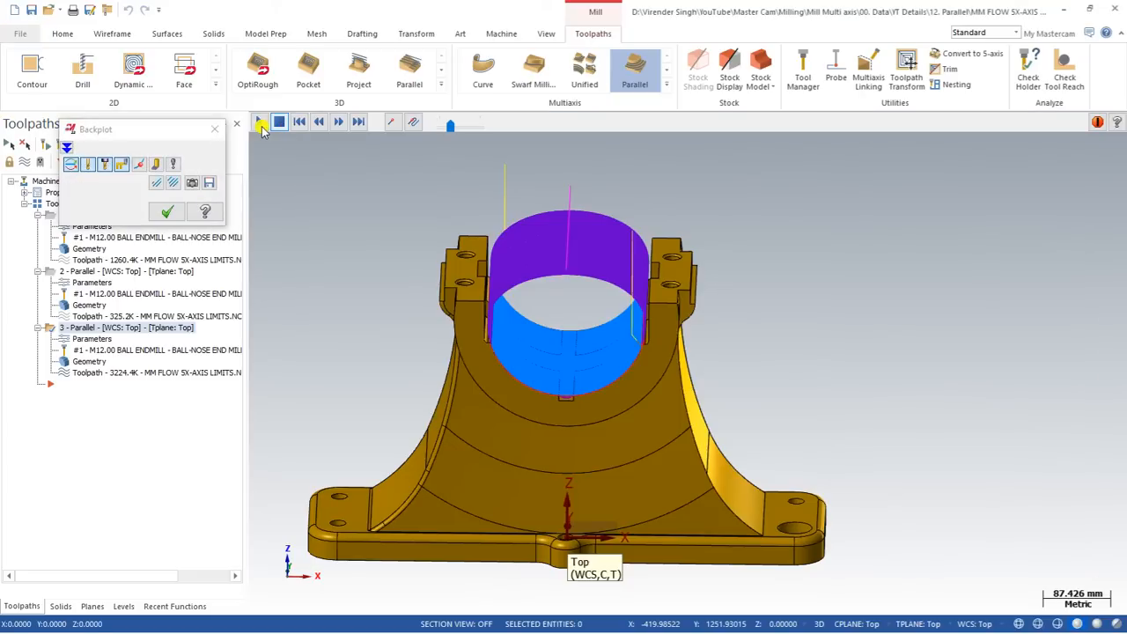
left_click(261, 124)
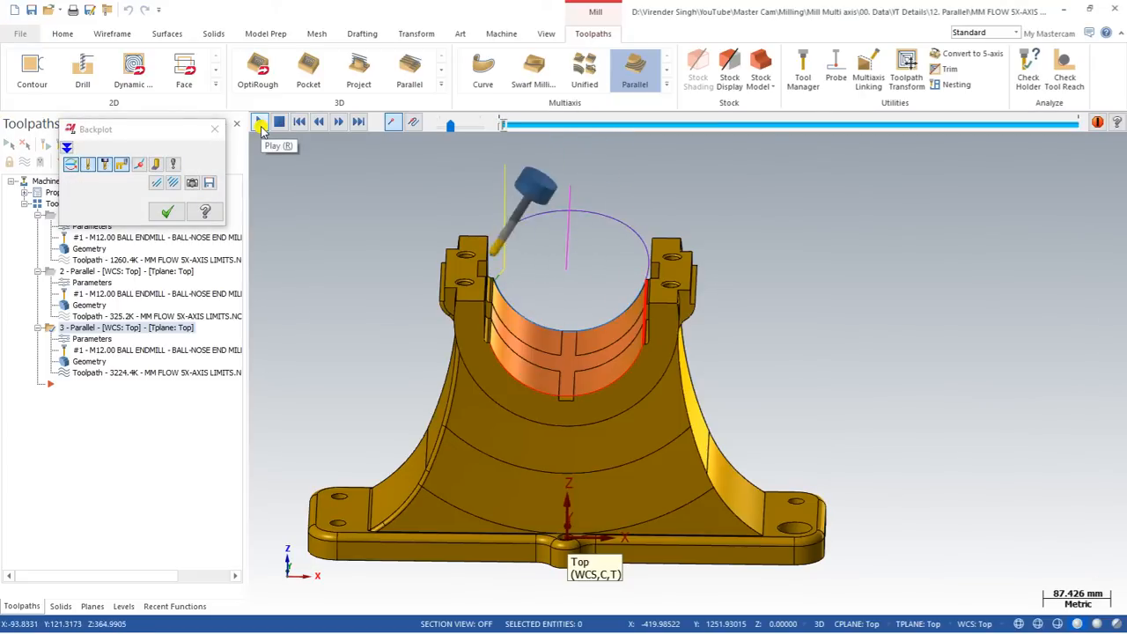
scroll(460, 269, "up", 3)
middle_click_drag(460, 269, 473, 310)
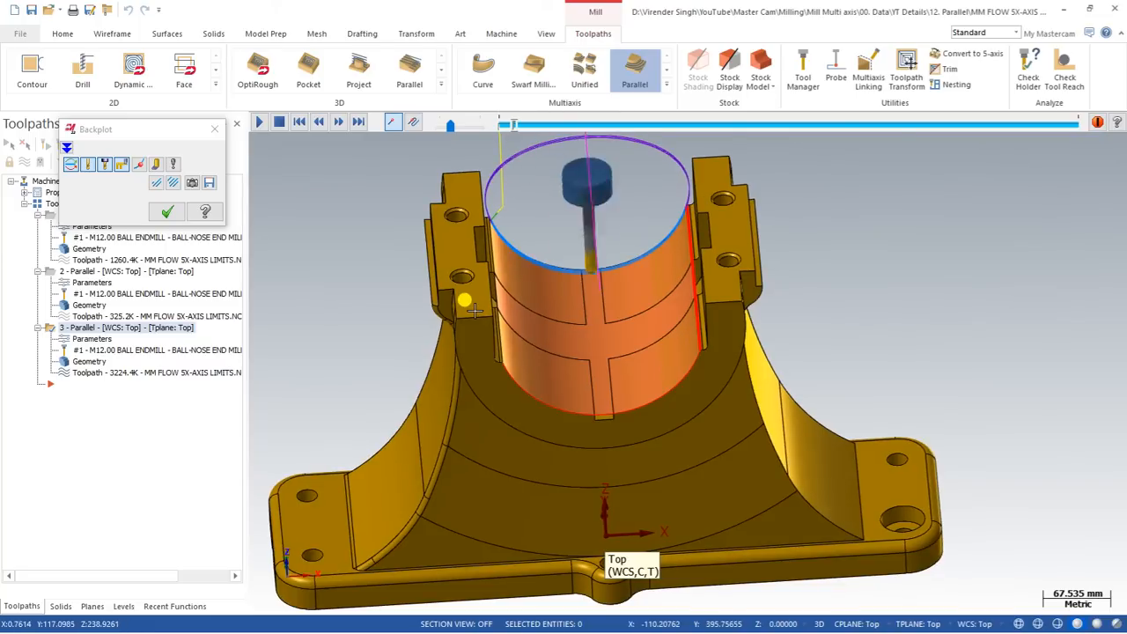
key("Escape")
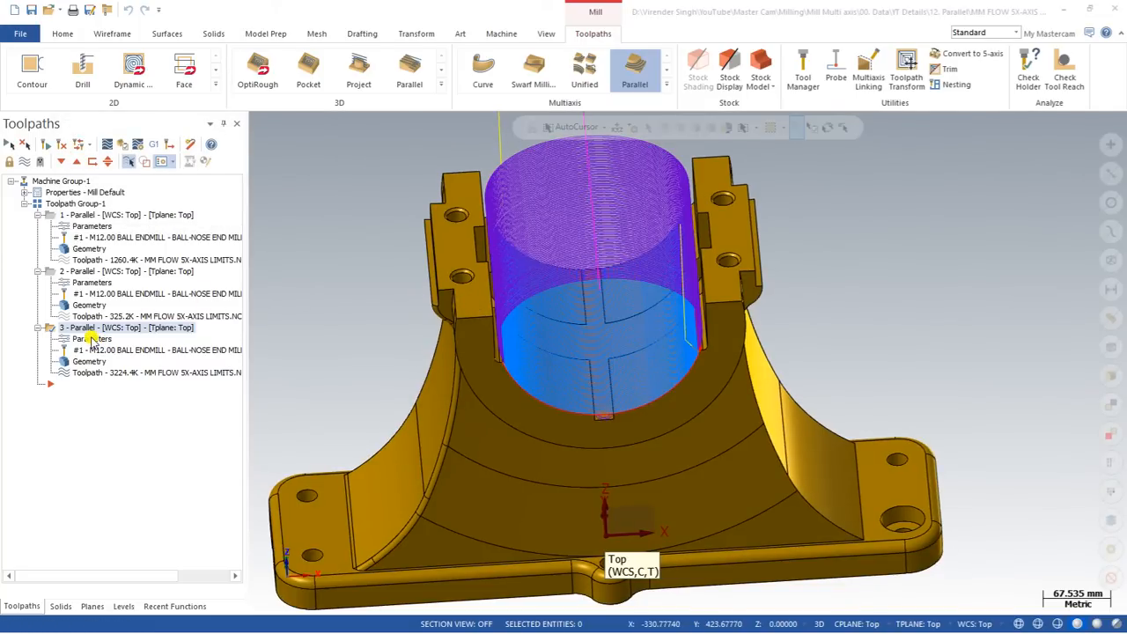
Step: Try Spiral as the cutting method in the third Parallel operation's cut pattern
left_click(92, 339)
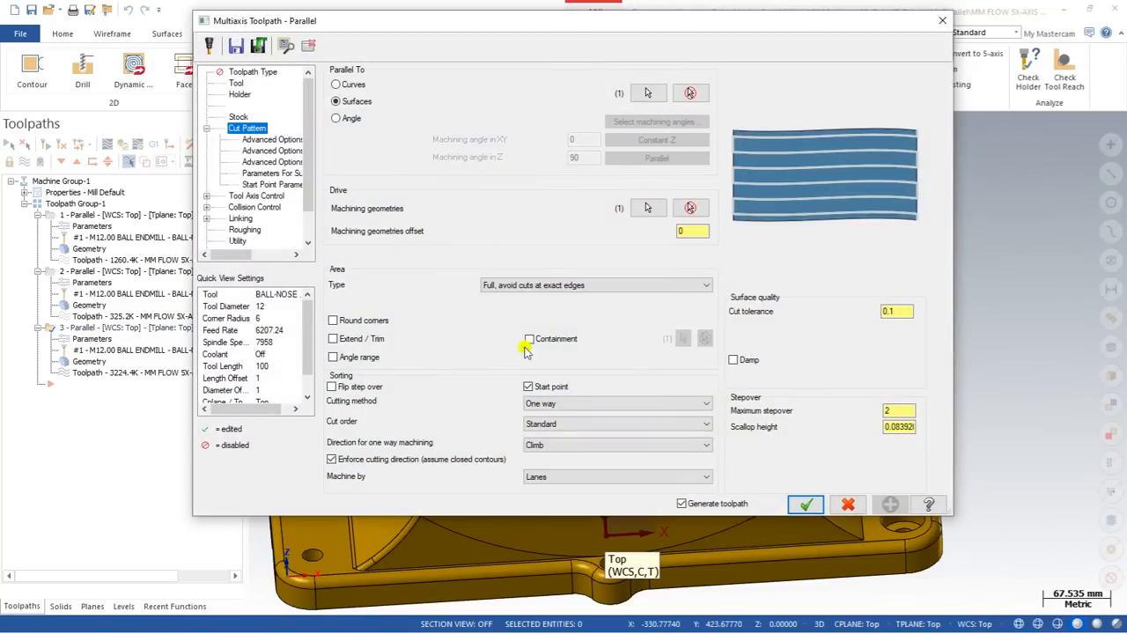
left_click(553, 403)
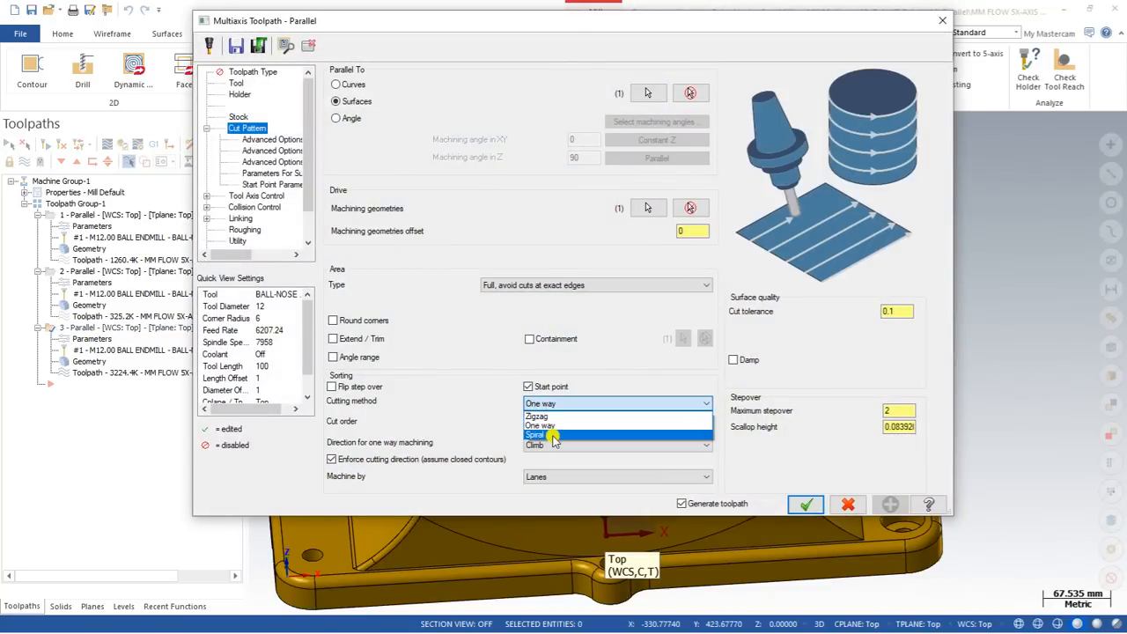
left_click(552, 435)
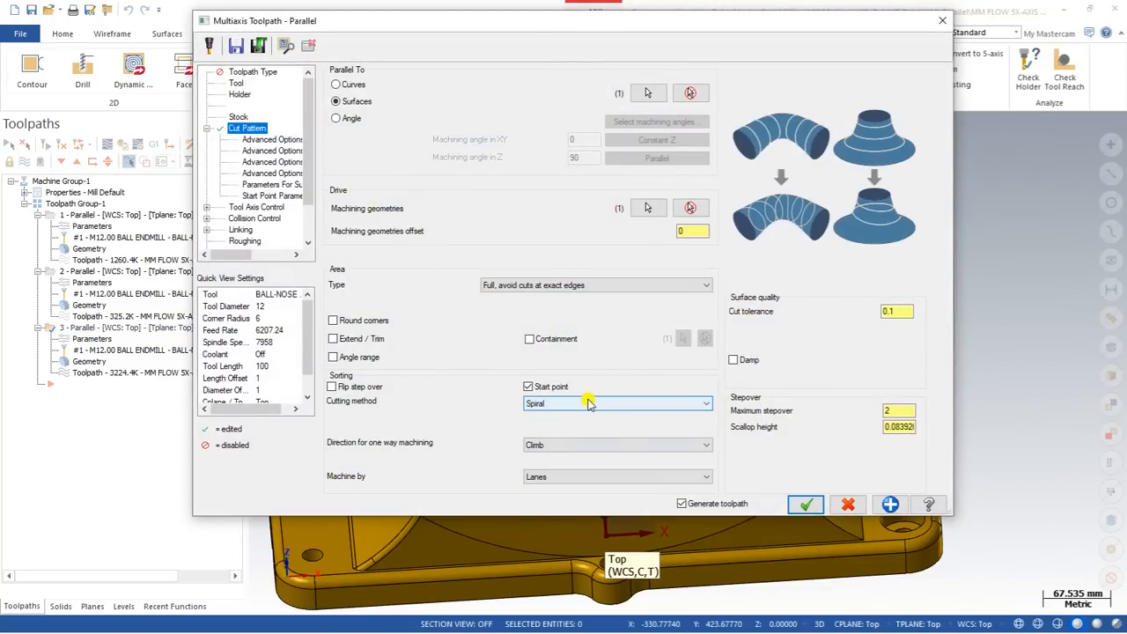
left_click(588, 403)
left_click(588, 402)
left_click(588, 403)
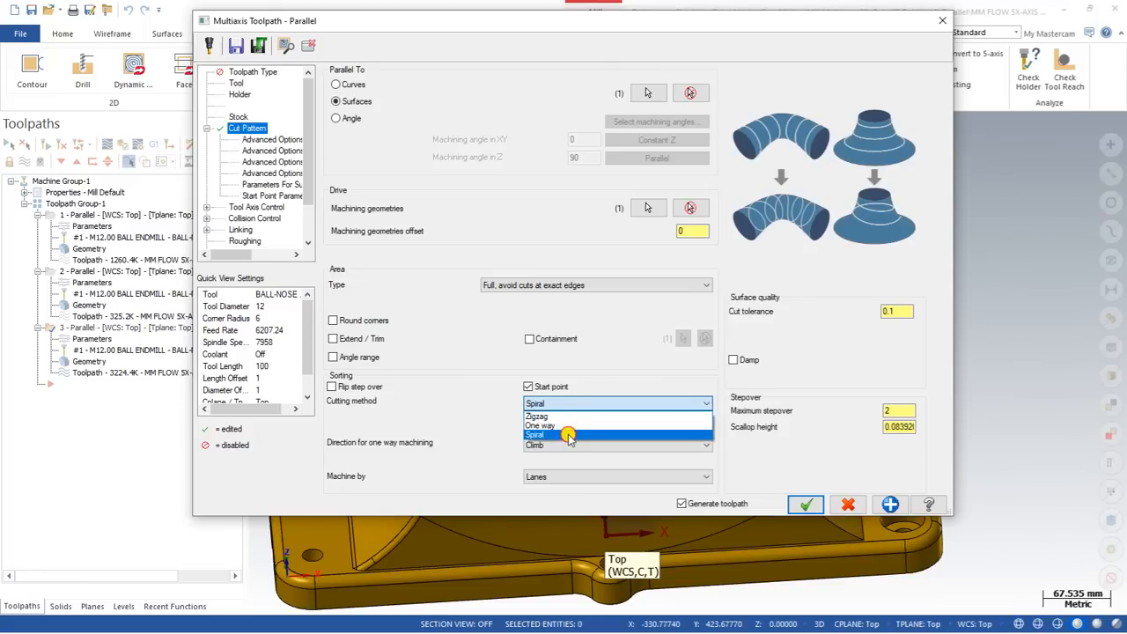
left_click(568, 435)
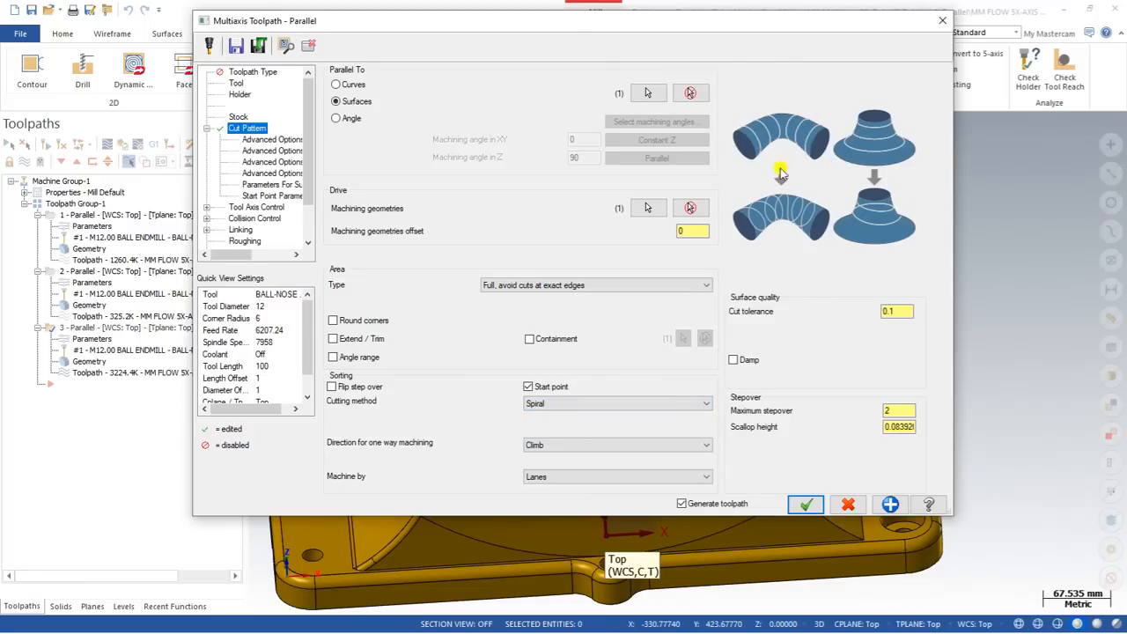
Step: Switch the third Parallel operation's cutting method between Zigzag and One way, and look through the Cut order choices
left_click(543, 403)
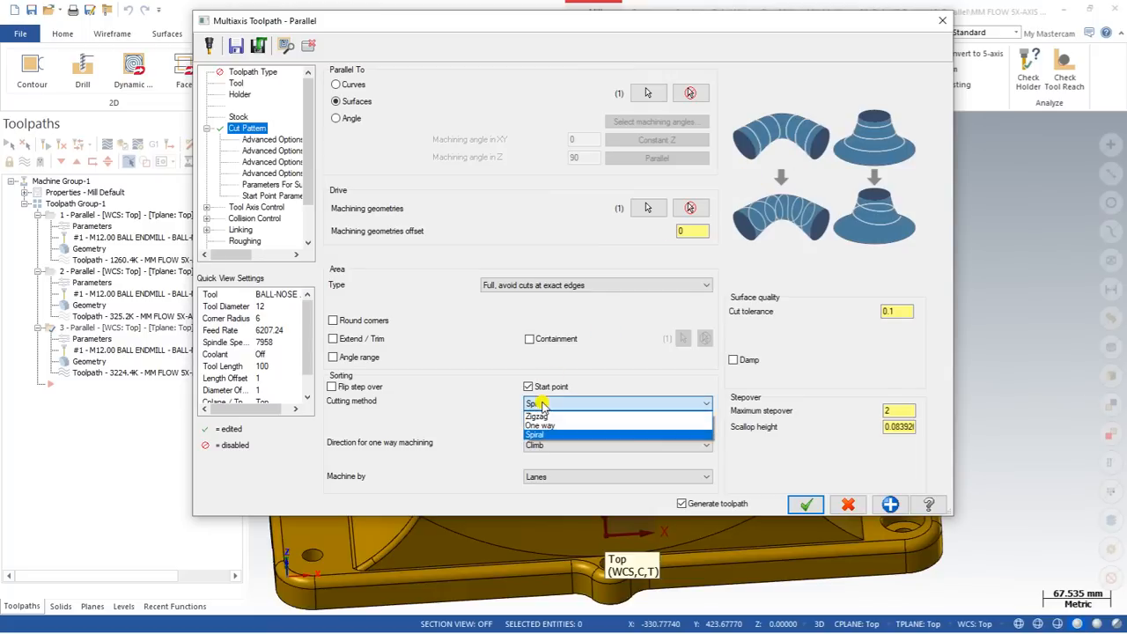
left_click(546, 415)
left_click(550, 404)
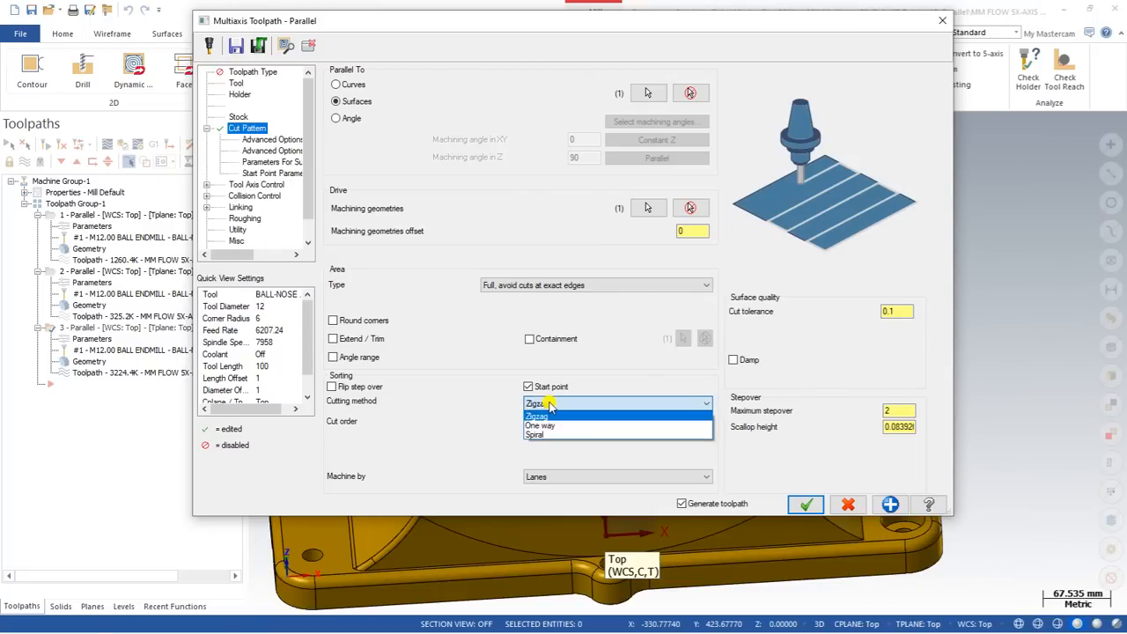
left_click(555, 416)
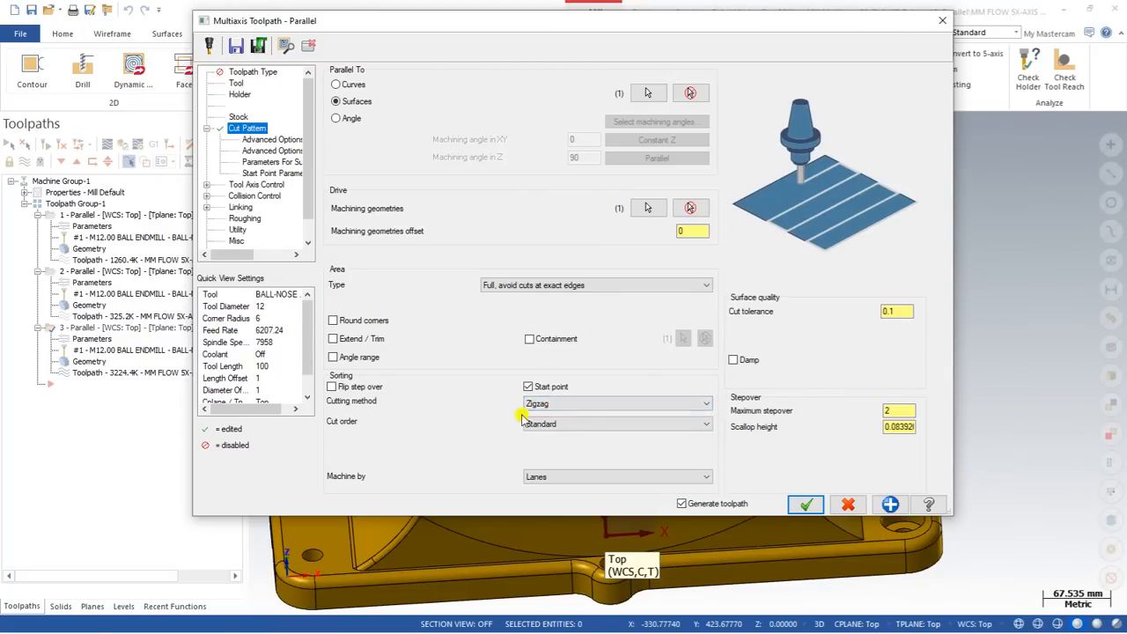
left_click(555, 424)
left_click(550, 426)
left_click(550, 404)
left_click(548, 425)
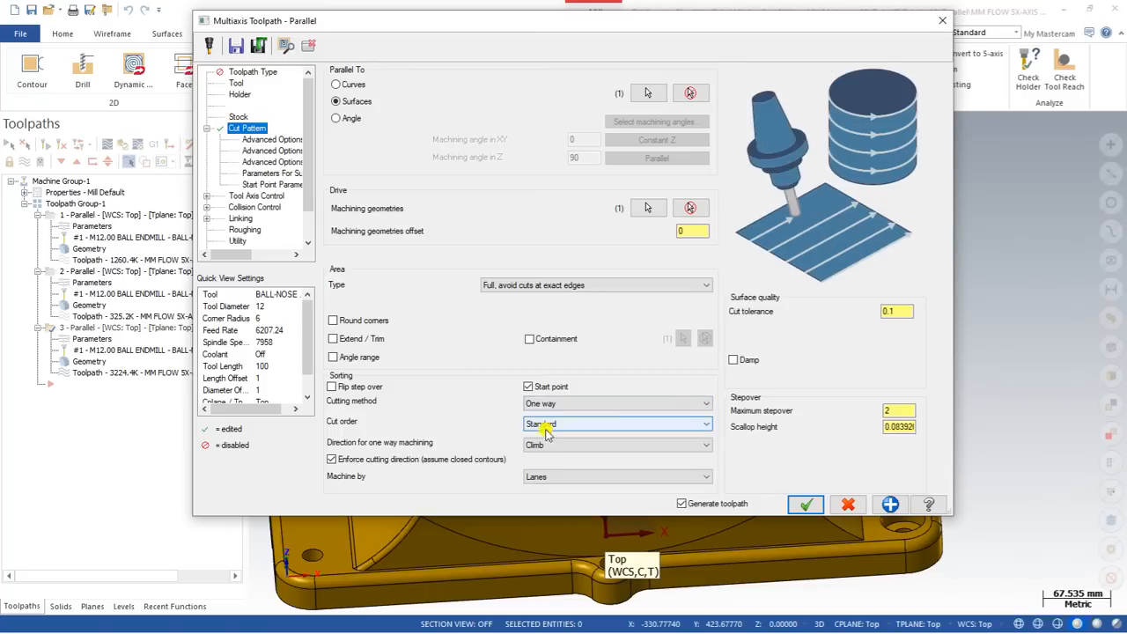
left_click(564, 425)
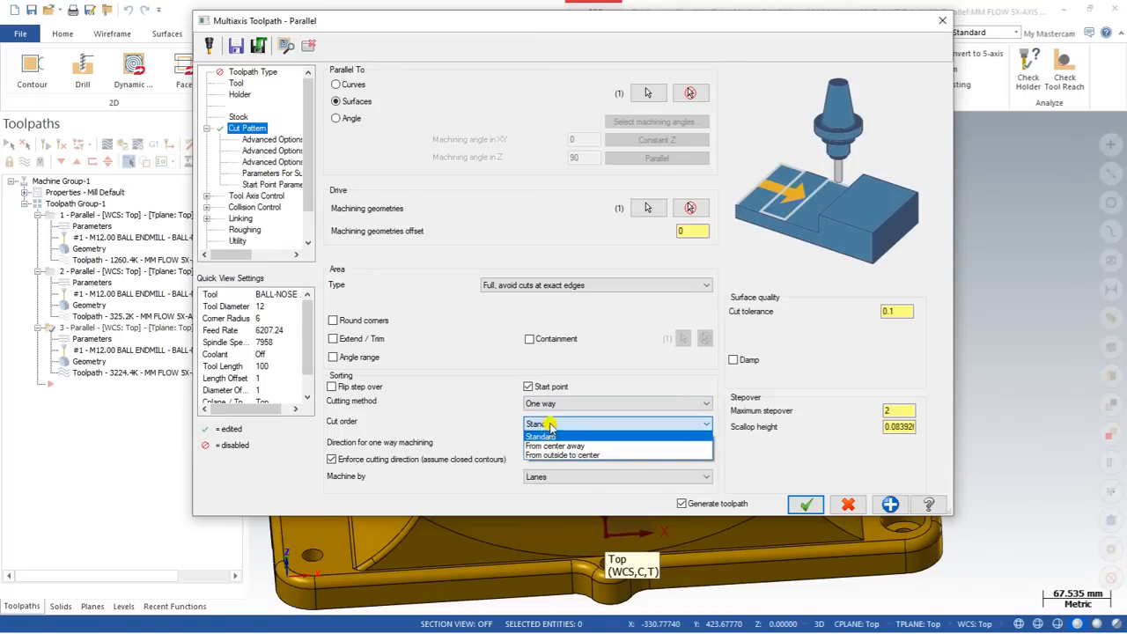
left_click(550, 427)
Step: Set the third Parallel operation to Zigzag cutting with the From center away cut order and regenerate it
left_click(549, 404)
left_click(553, 412)
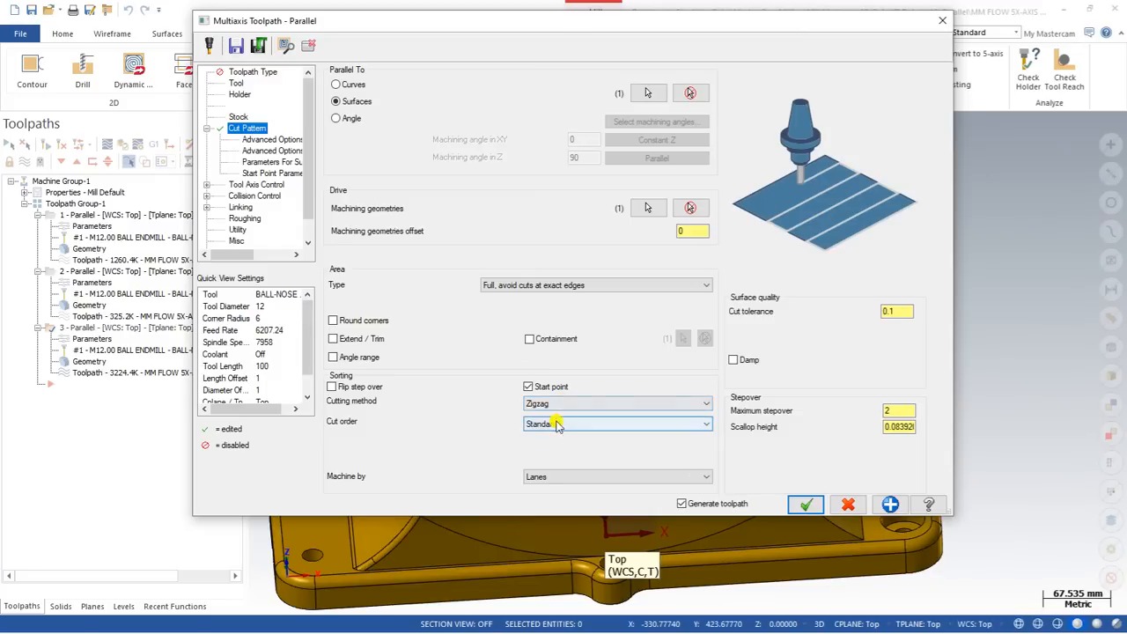
left_click(566, 427)
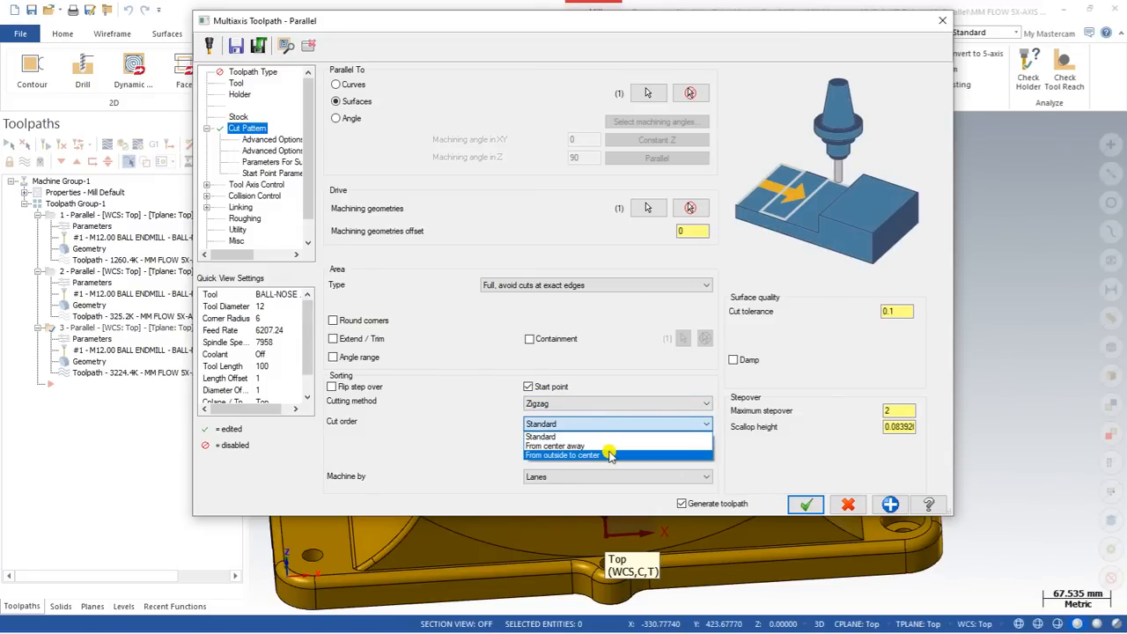
left_click(586, 435)
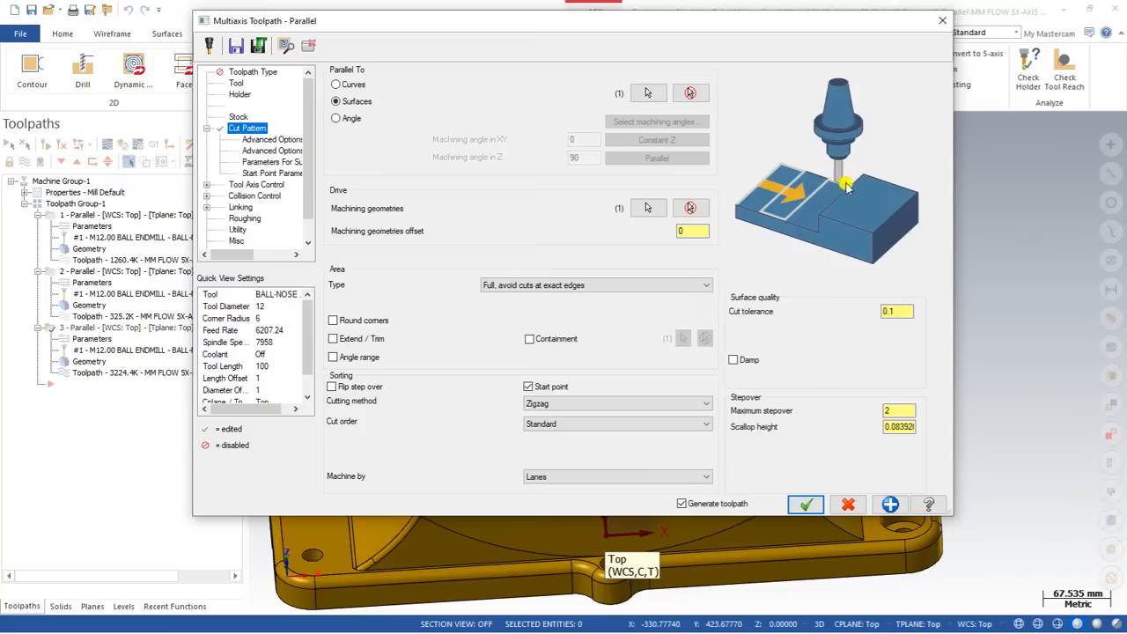
left_click(574, 424)
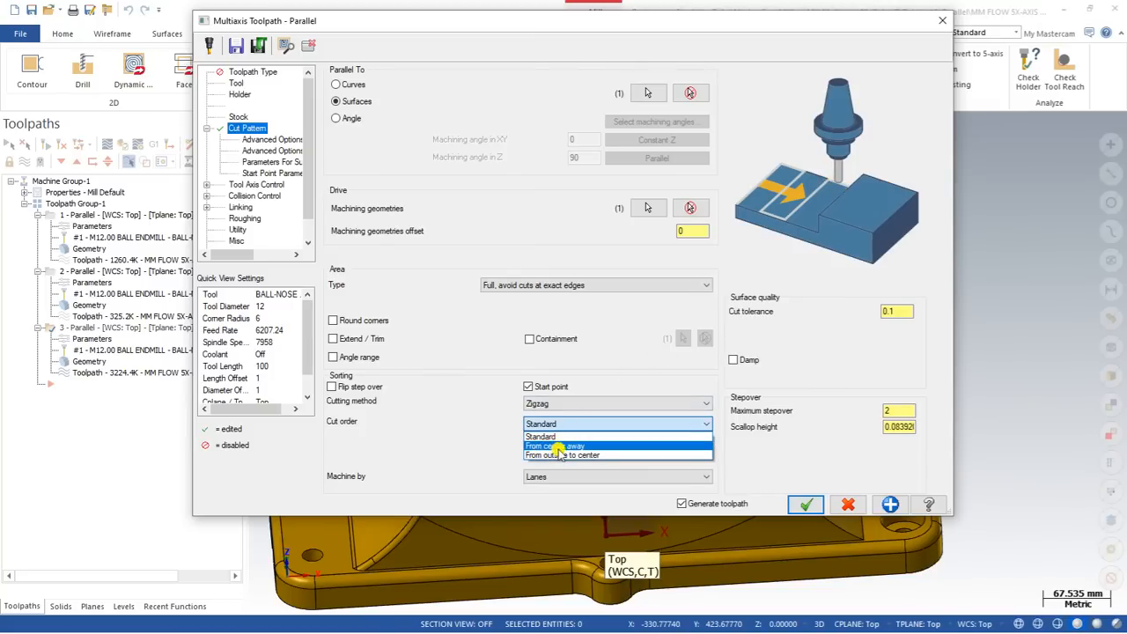
left_click(588, 446)
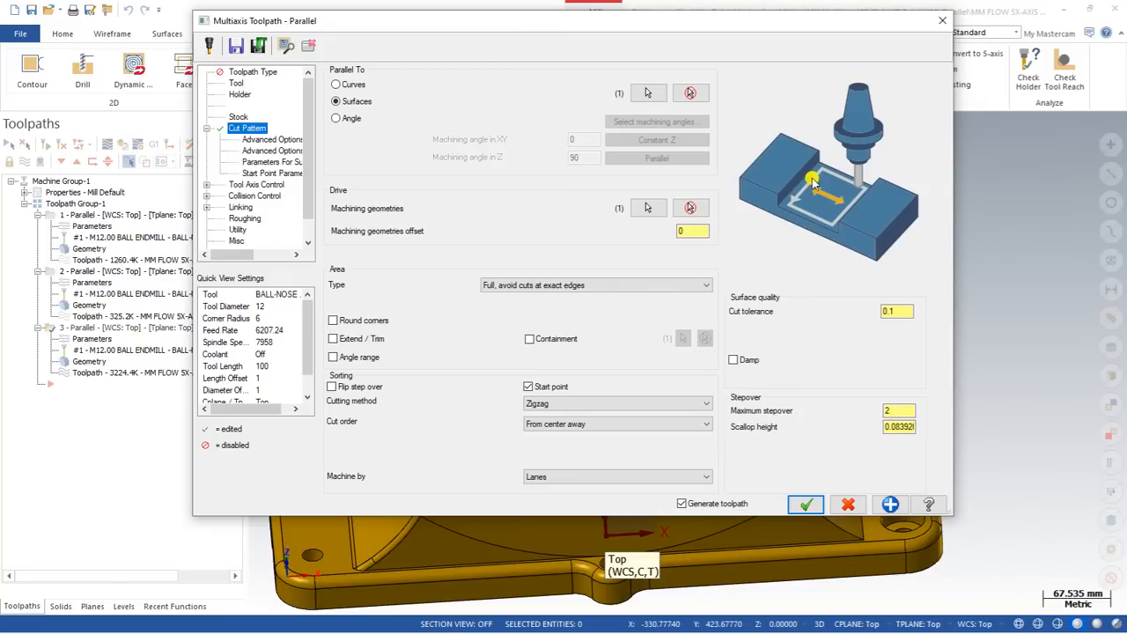
left_click(806, 503)
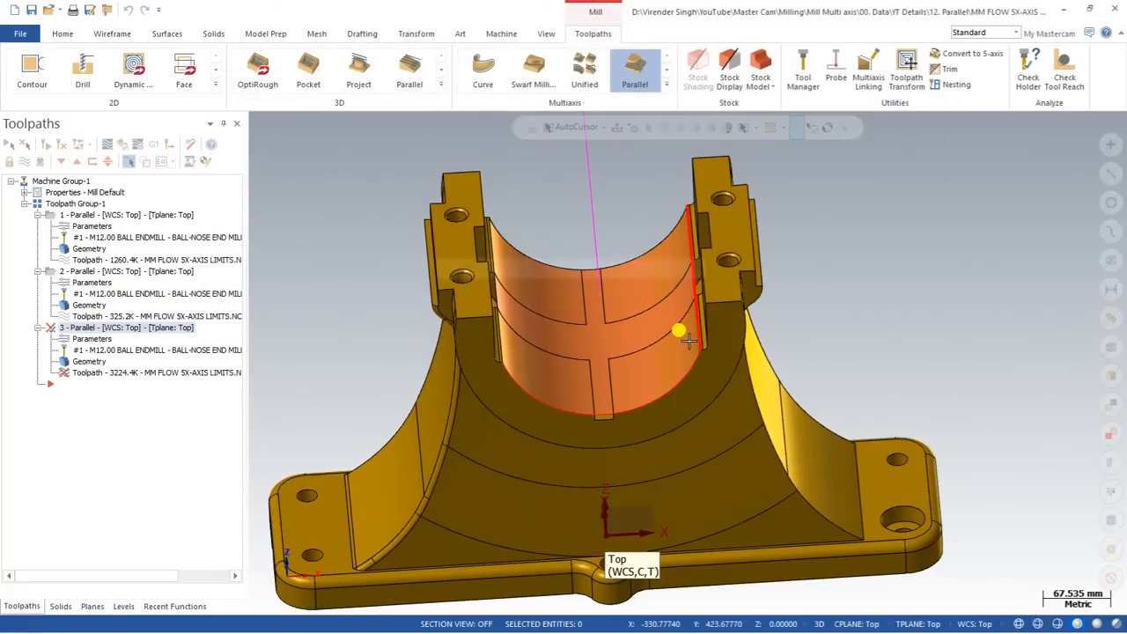
Step: Backplot the third Parallel operation to check how its passes spread from the saddle's center
scroll(644, 343, "down", 1)
middle_click_drag(644, 343, 650, 318)
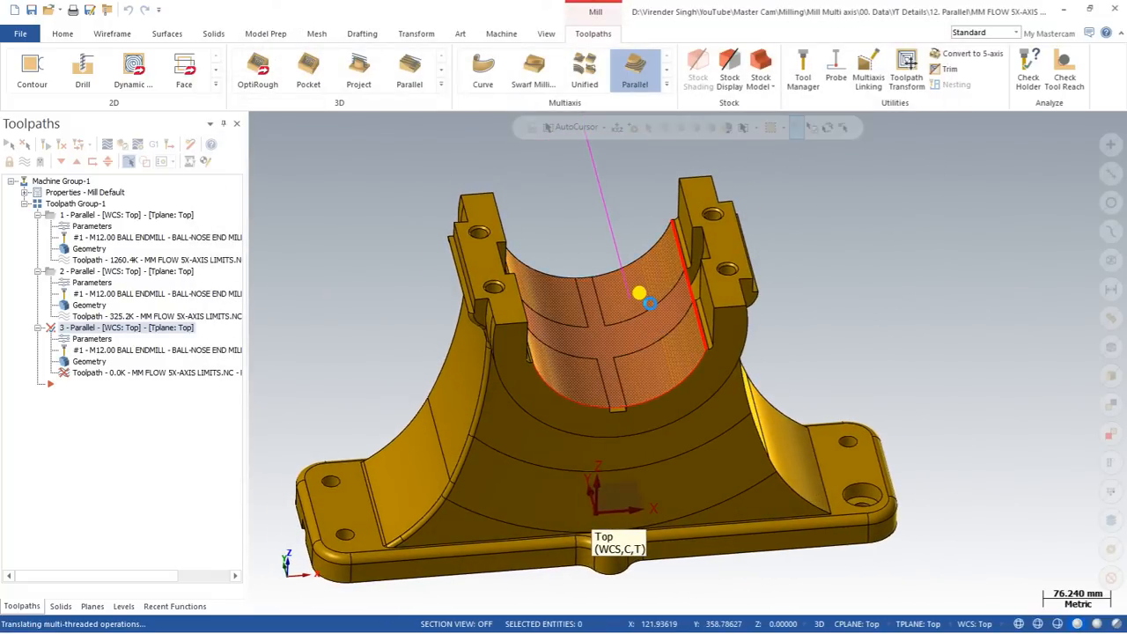
scroll(641, 292, "up", 2)
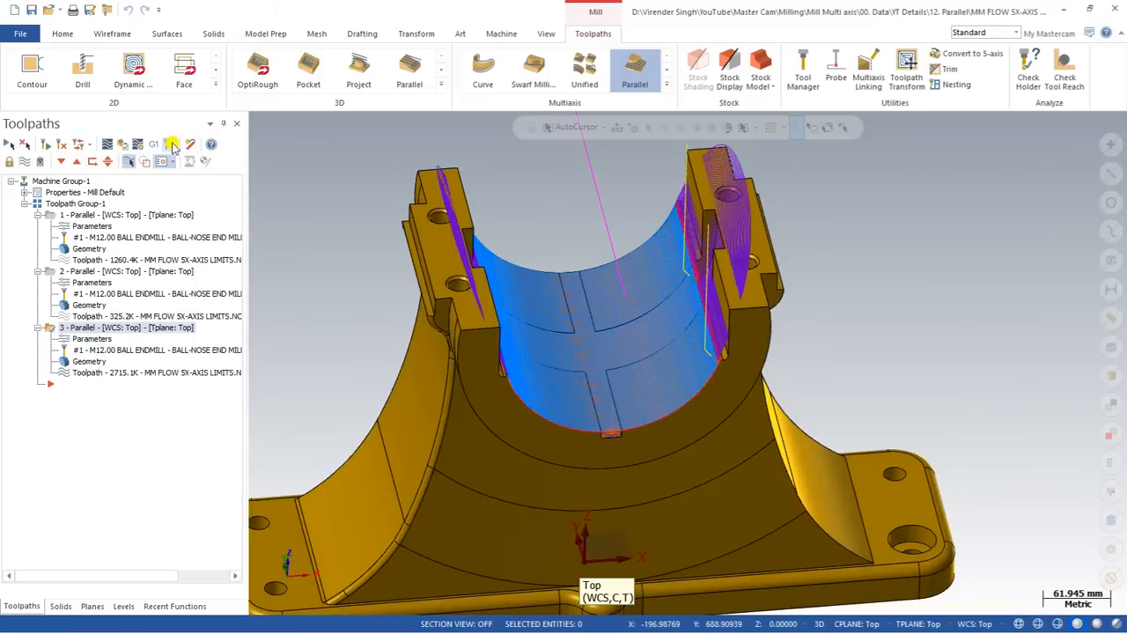
left_click(105, 145)
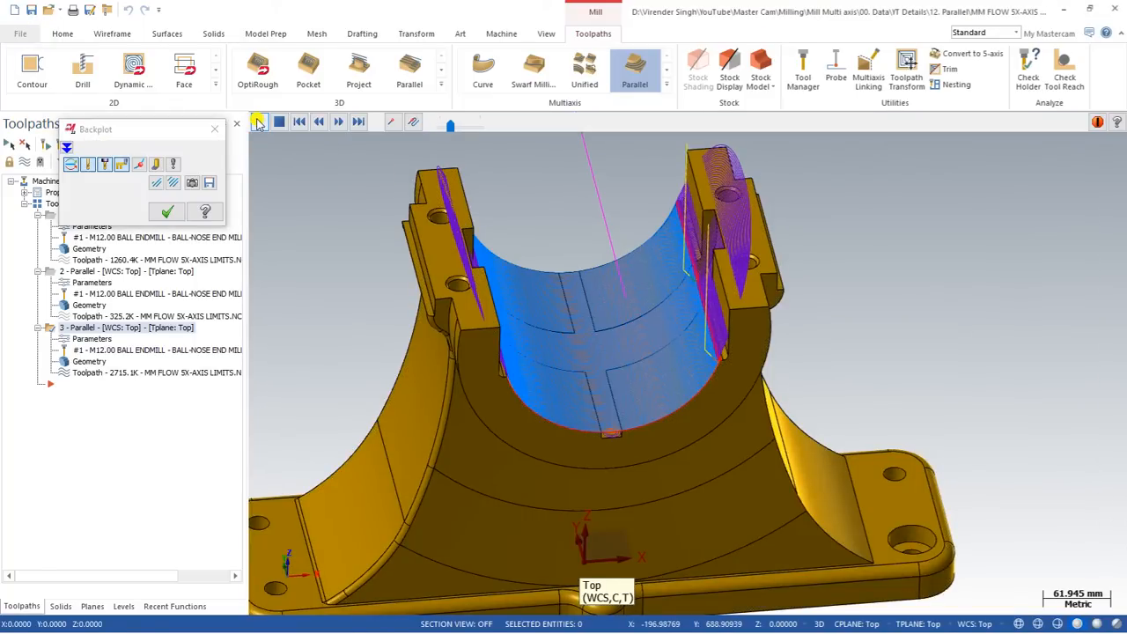
left_click(257, 121)
middle_click_drag(558, 318, 576, 342)
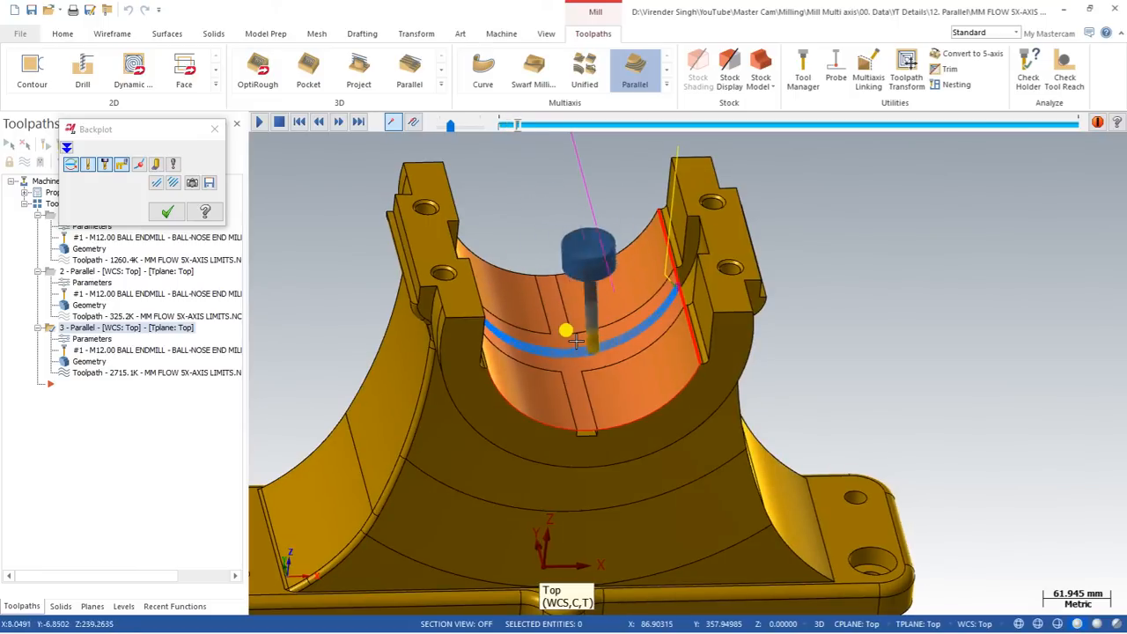
key("Escape")
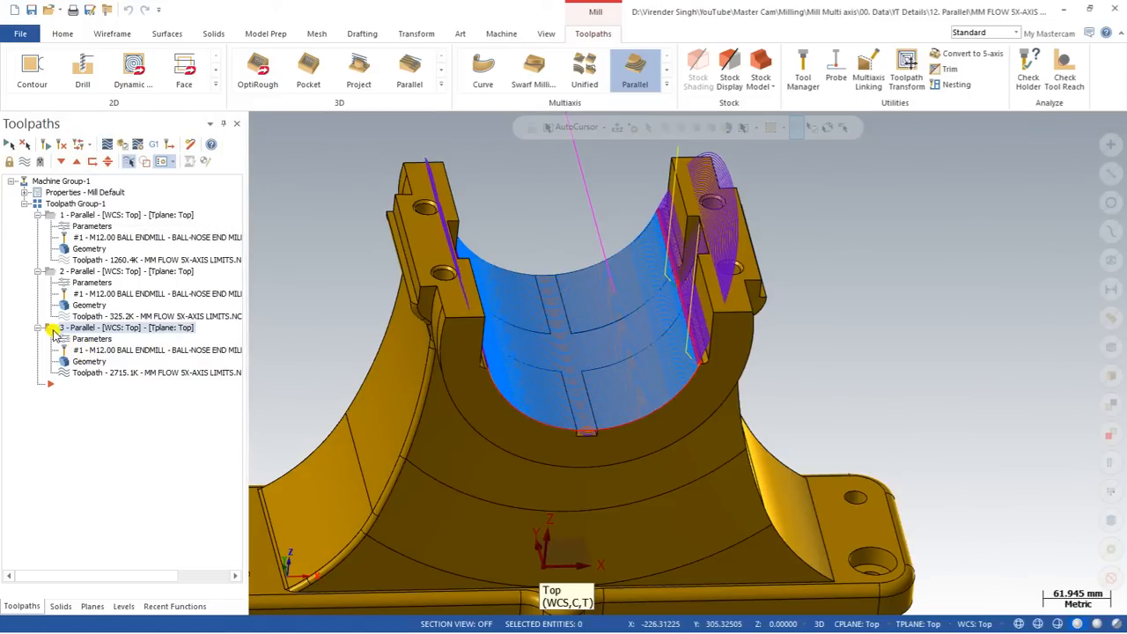
Step: Duplicate the third Parallel operation as a fourth operation at the end of the toolpath group
right_click(53, 331)
left_click(112, 369)
right_click(79, 405)
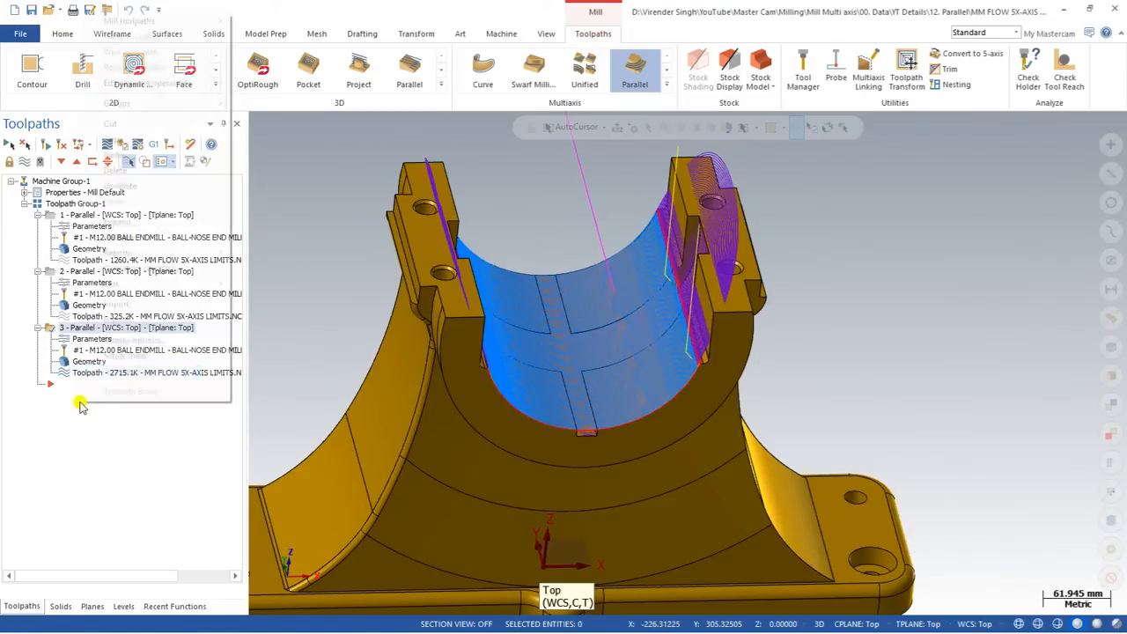
left_click(115, 155)
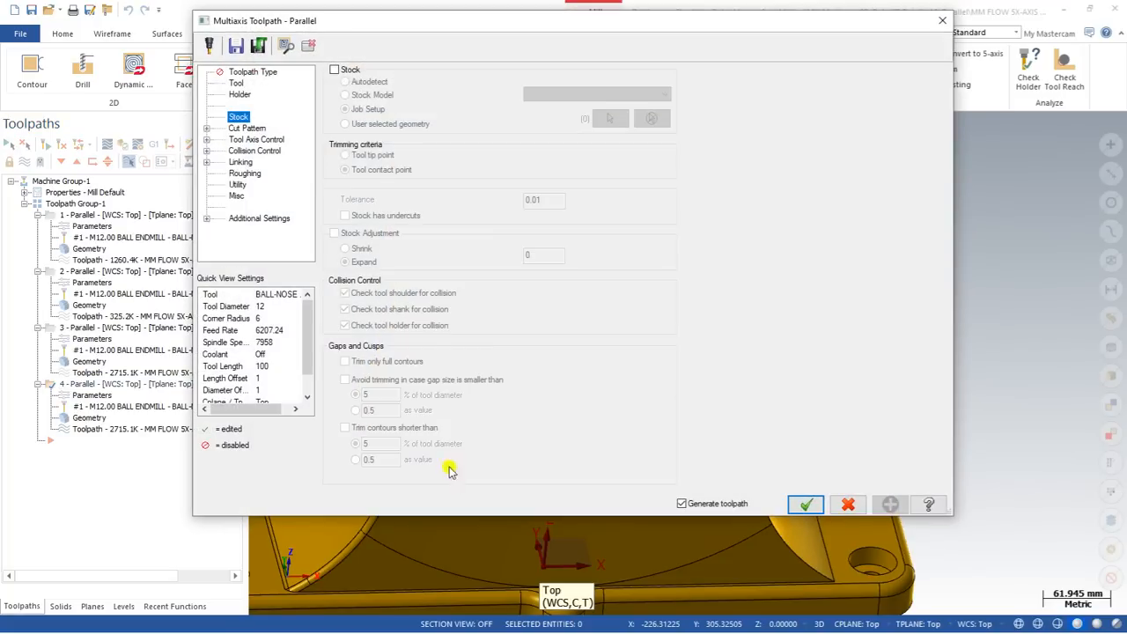
Step: Set the fourth Parallel operation's cut order to From outside to center and regenerate it
left_click(246, 129)
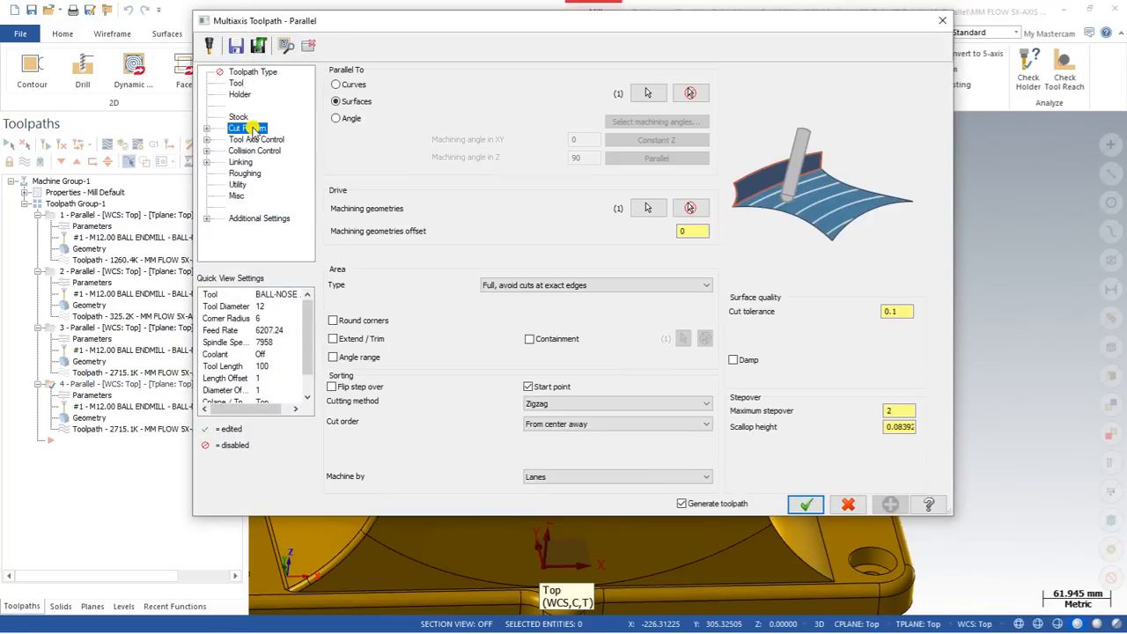
left_click(541, 424)
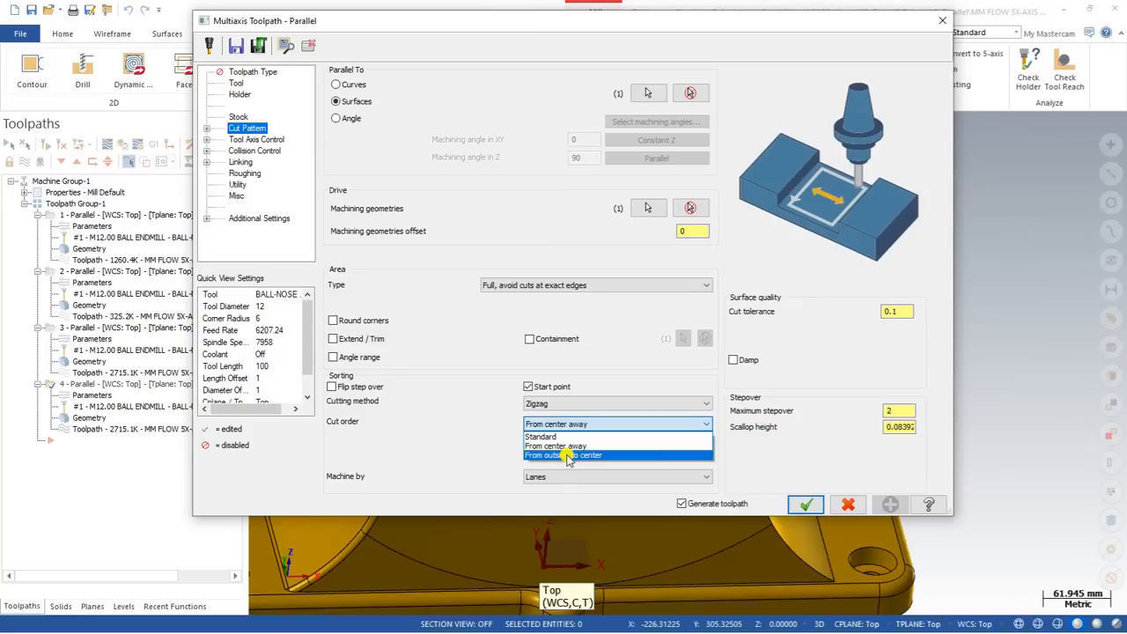
left_click(567, 457)
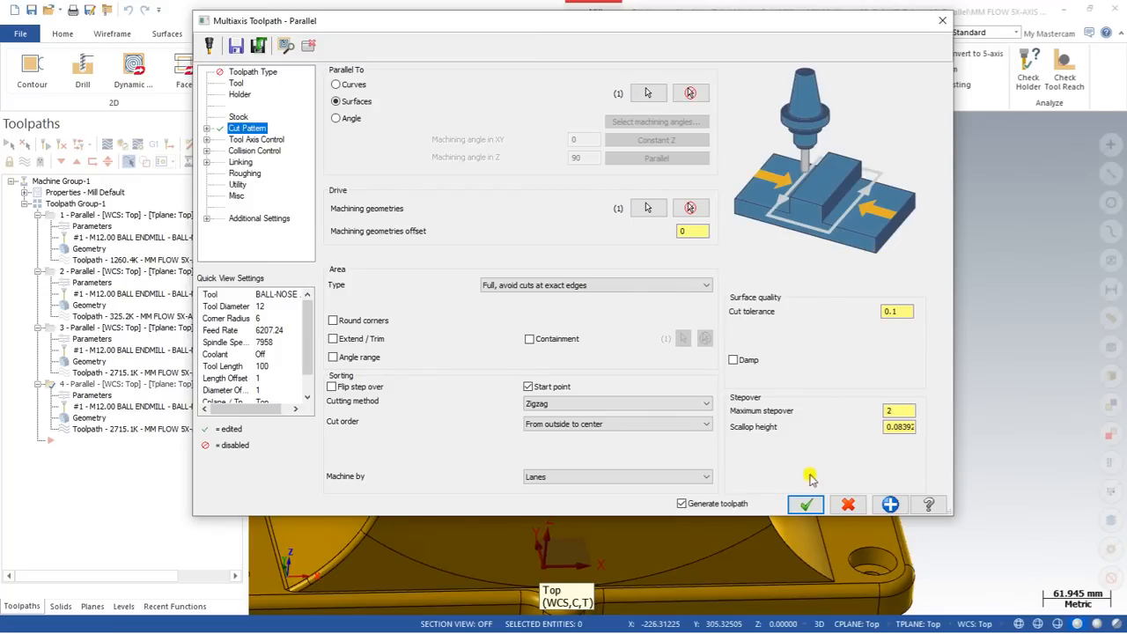
left_click(803, 503)
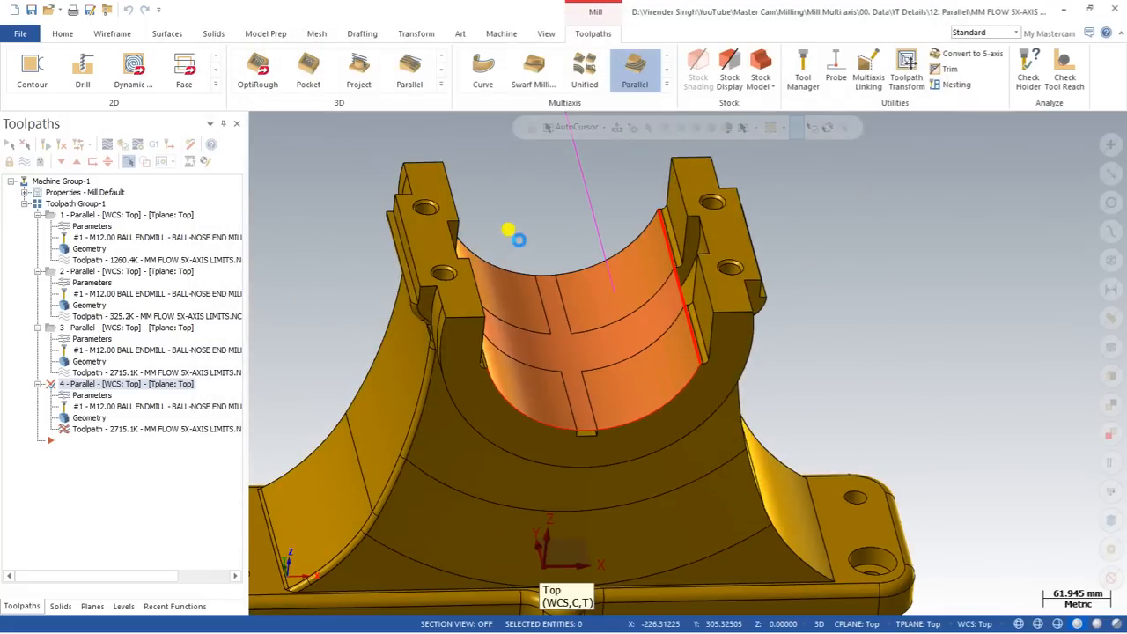
Step: Backplot the fourth Parallel operation to check how its passes progress from the saddle's outer edges toward the center
middle_click_drag(496, 214, 533, 254)
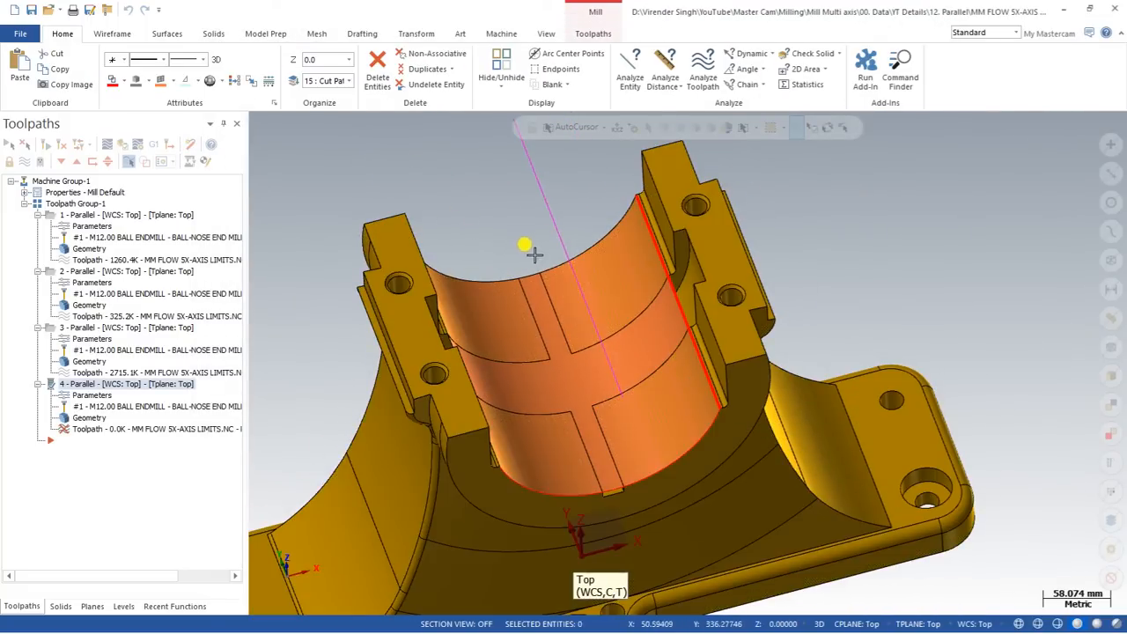
scroll(472, 303, "down", 5)
middle_click_drag(475, 299, 456, 279)
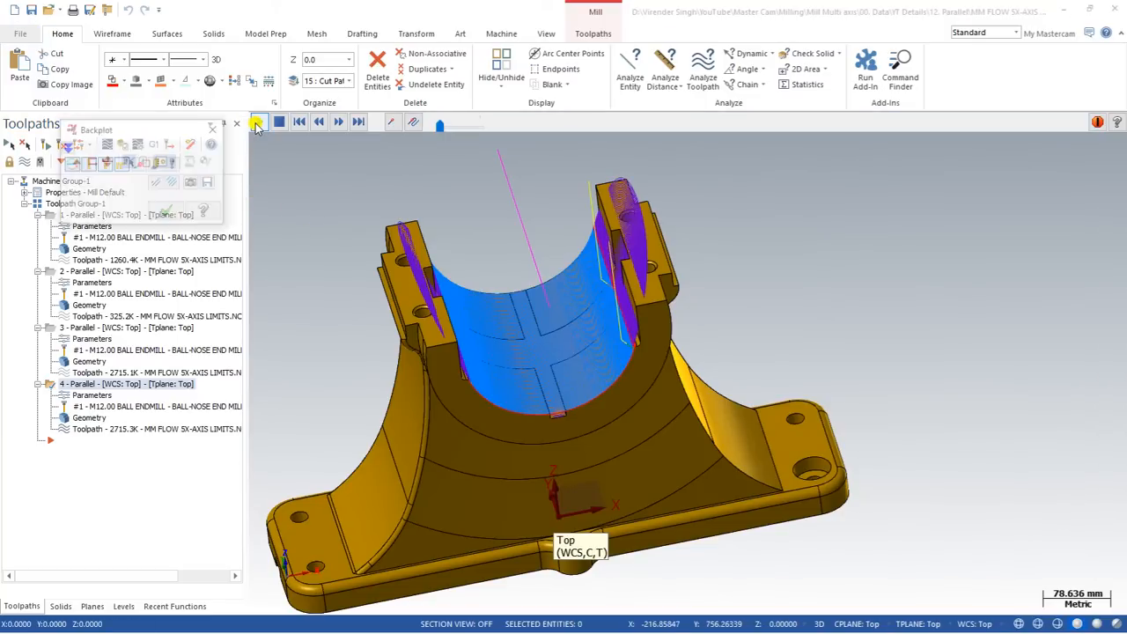
left_click(259, 122)
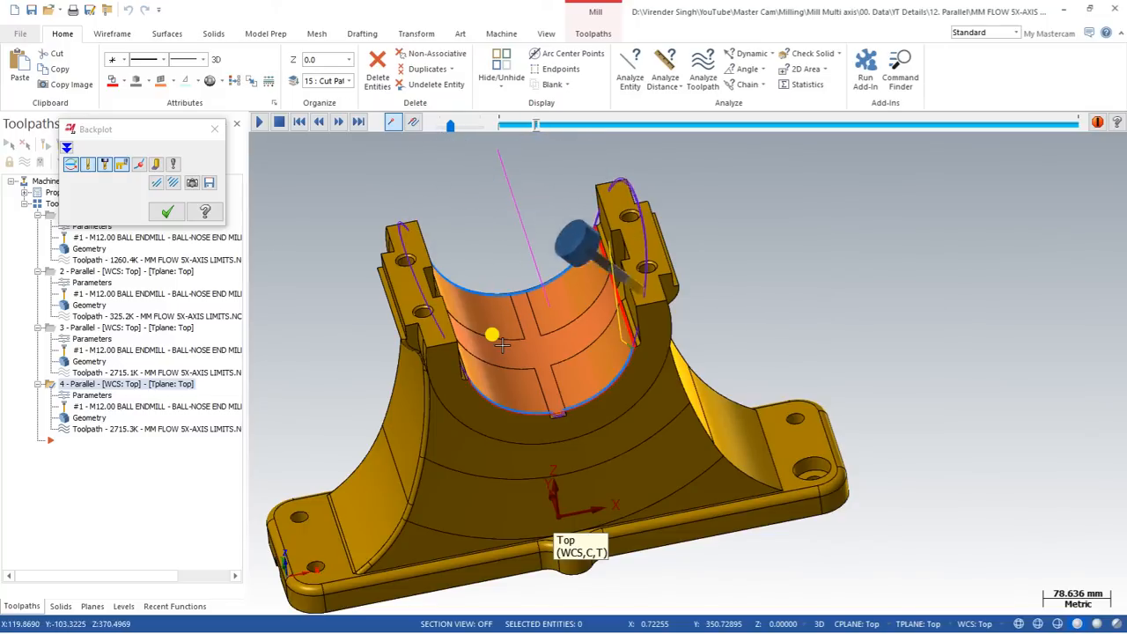
mouse_move(573, 371)
middle_mouse_down()
mouse_move(533, 380)
mouse_move(527, 410)
mouse_move(573, 384)
middle_mouse_up()
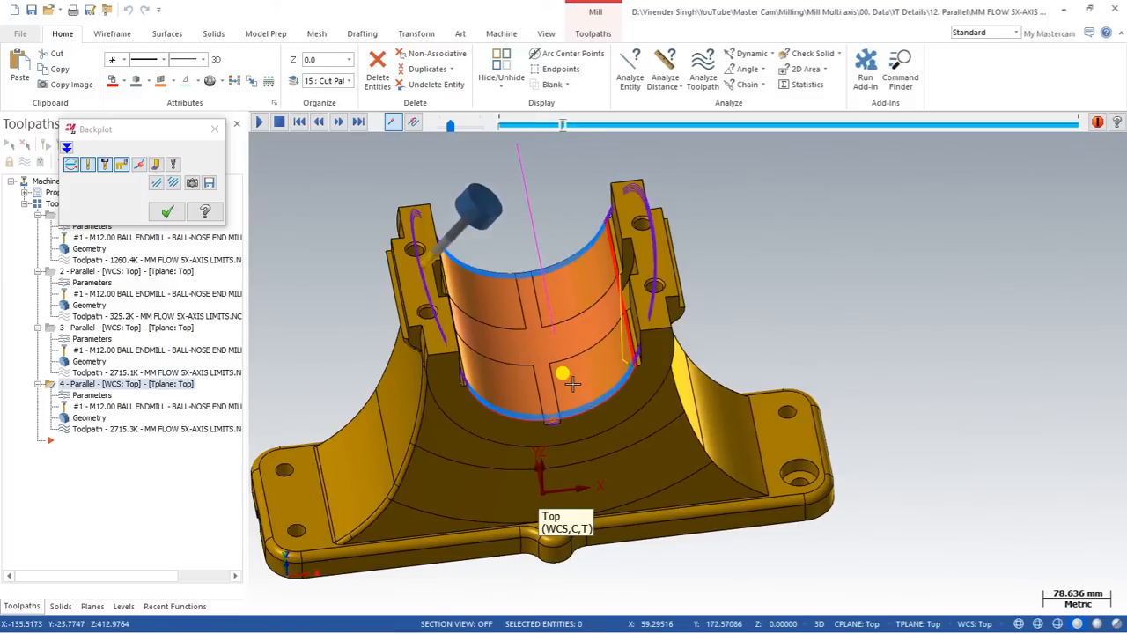
key("Escape")
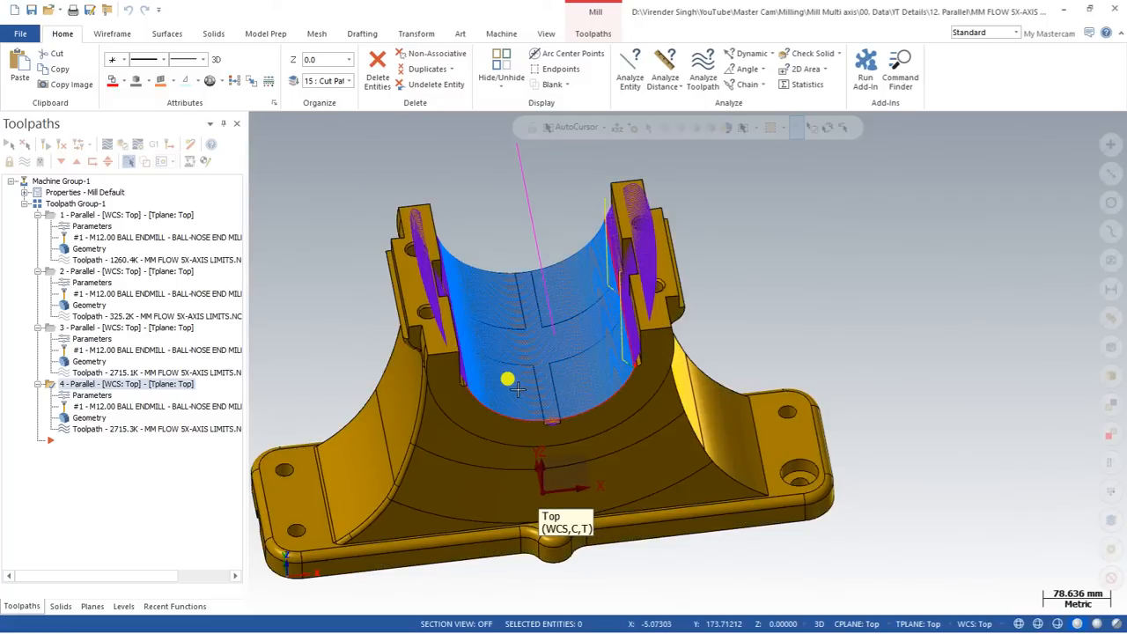
Step: Set the fourth Parallel operation's cut order to Standard and regenerate it
left_click(98, 397)
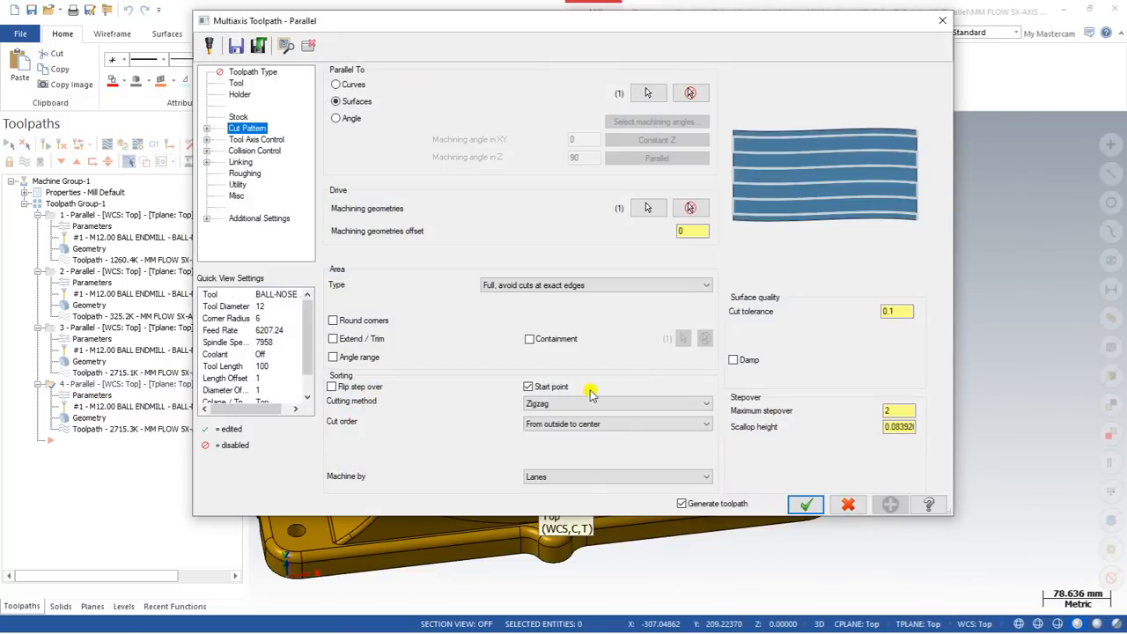
left_click(560, 424)
left_click(554, 432)
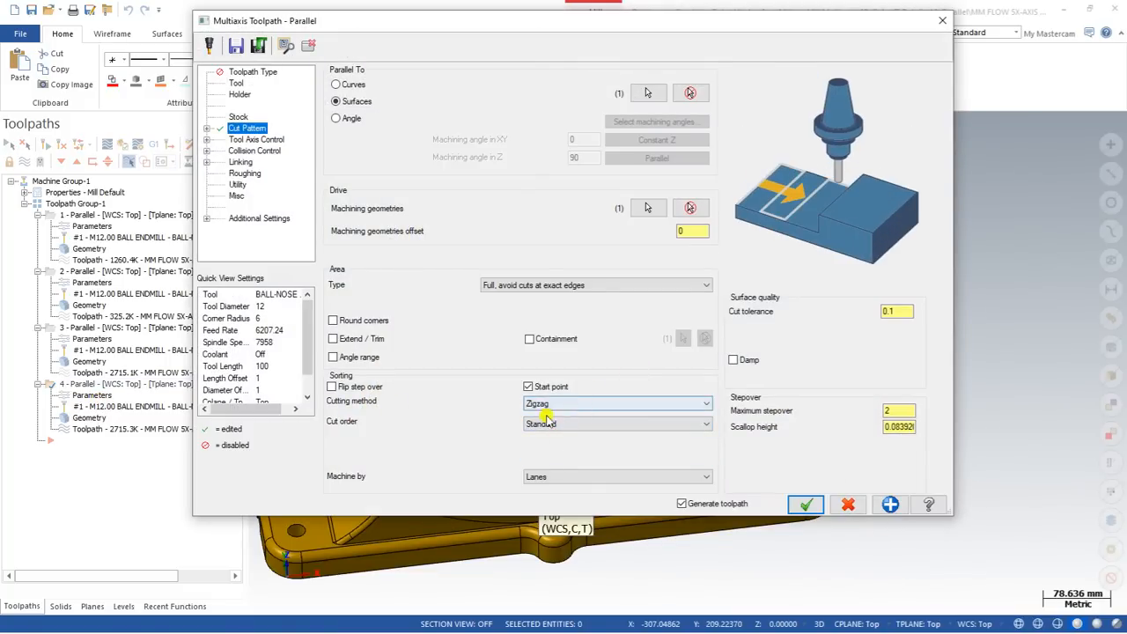
left_click(806, 503)
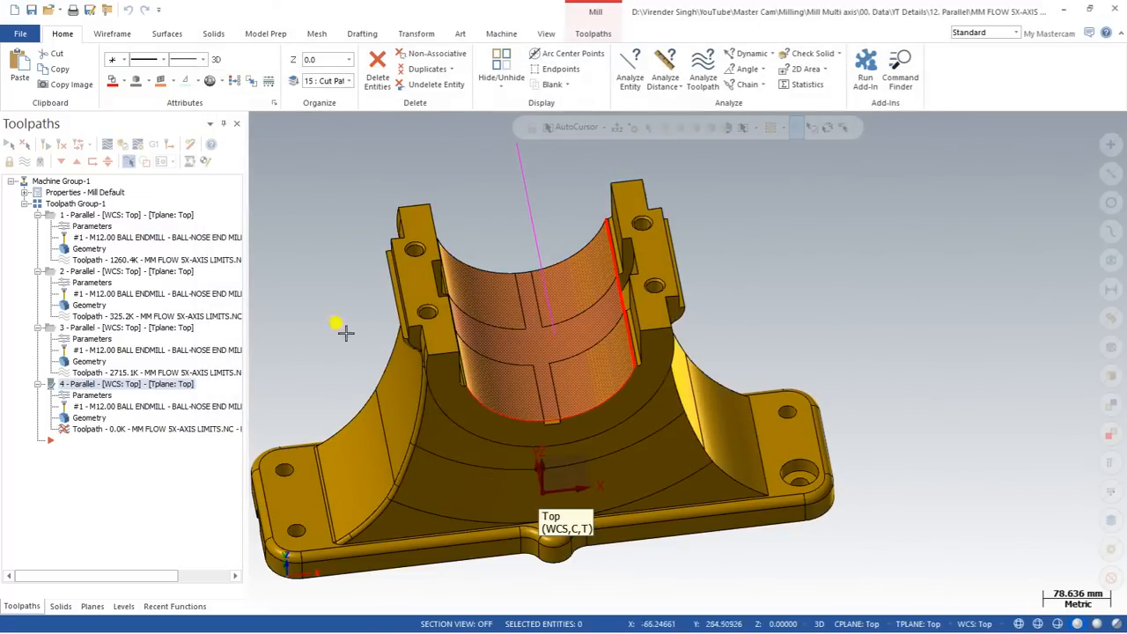
scroll(387, 279, "up", 4)
scroll(612, 331, "down", 5)
mouse_move(612, 331)
middle_mouse_down()
mouse_move(556, 298)
mouse_move(576, 319)
mouse_move(651, 312)
mouse_move(613, 330)
middle_mouse_up()
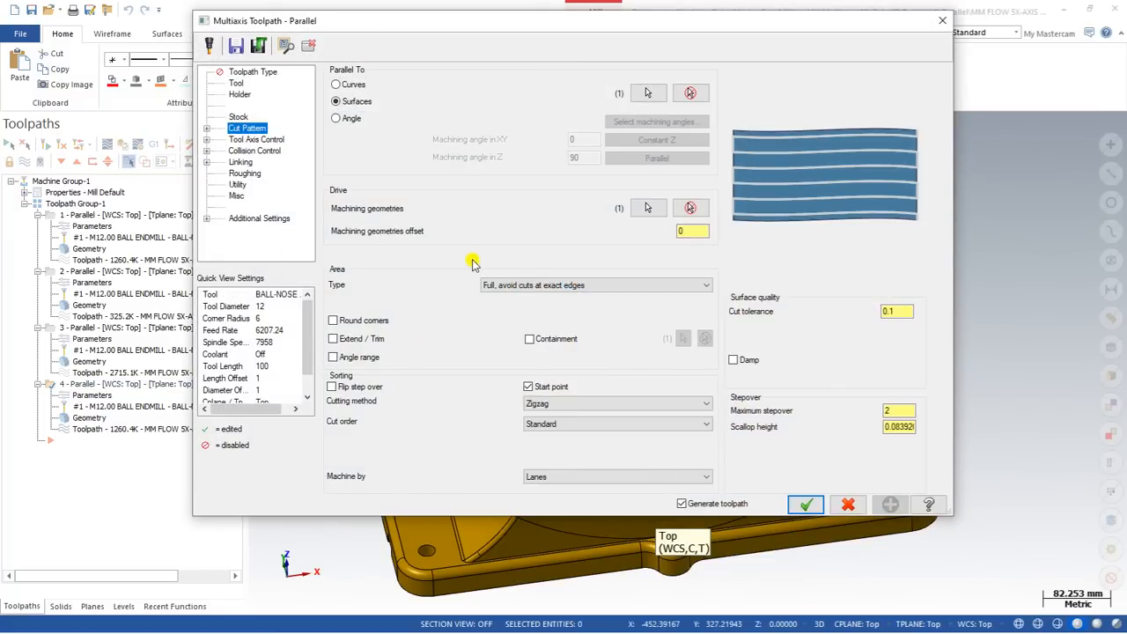
Step: Create a fifth multiaxis Parallel operation and set its cut pattern to run parallel to Curves
left_click(351, 88)
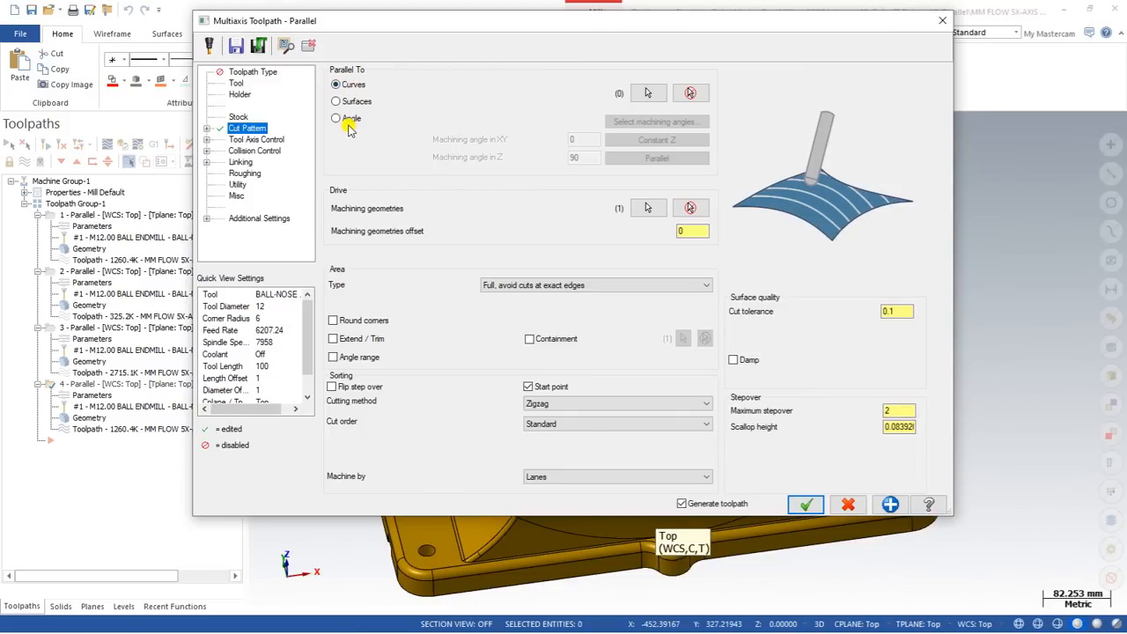
left_click(938, 22)
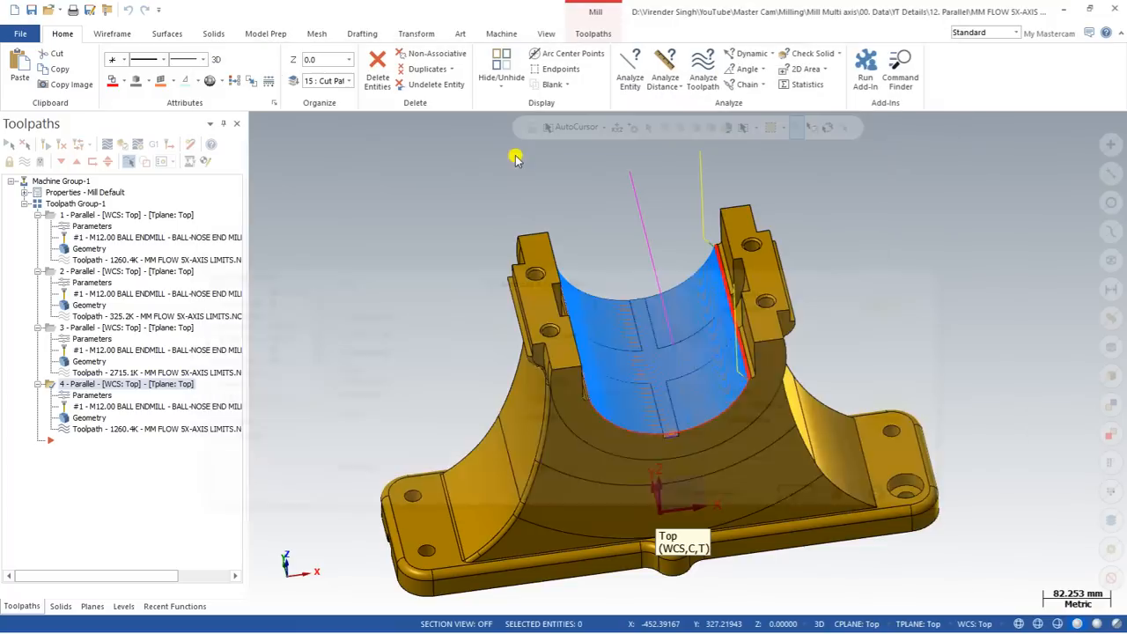
left_click(594, 34)
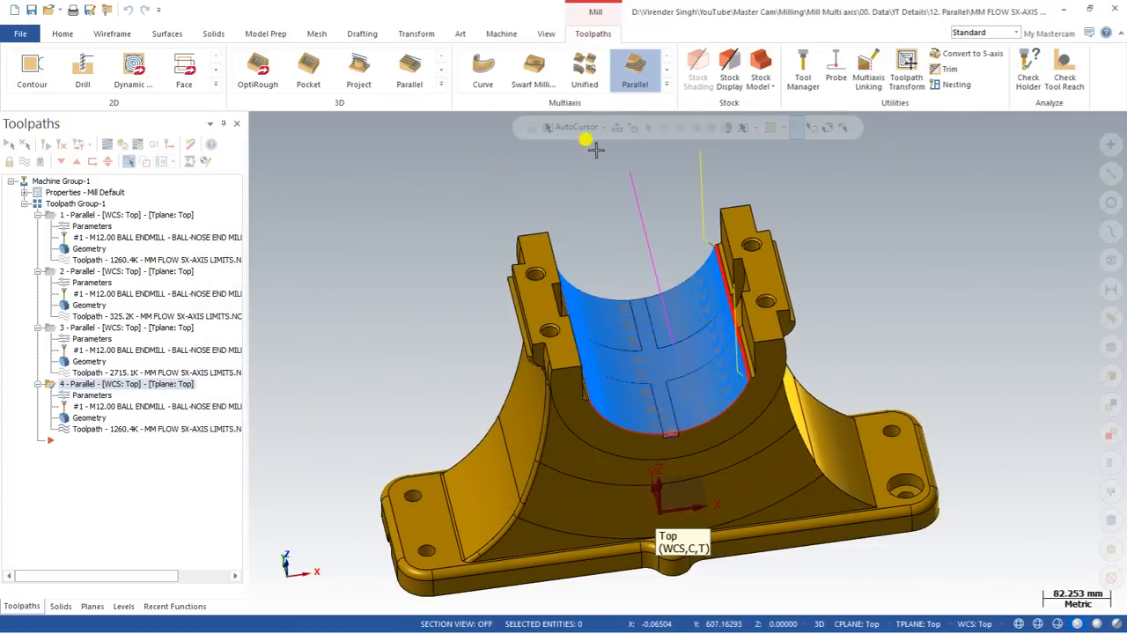
left_click(667, 85)
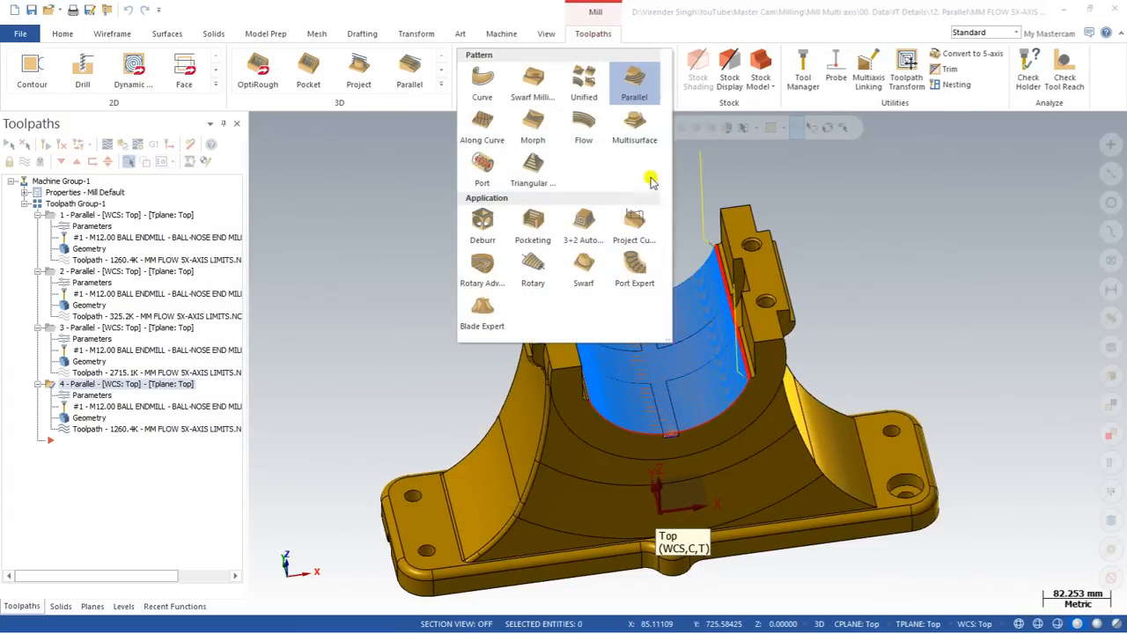
left_click(638, 96)
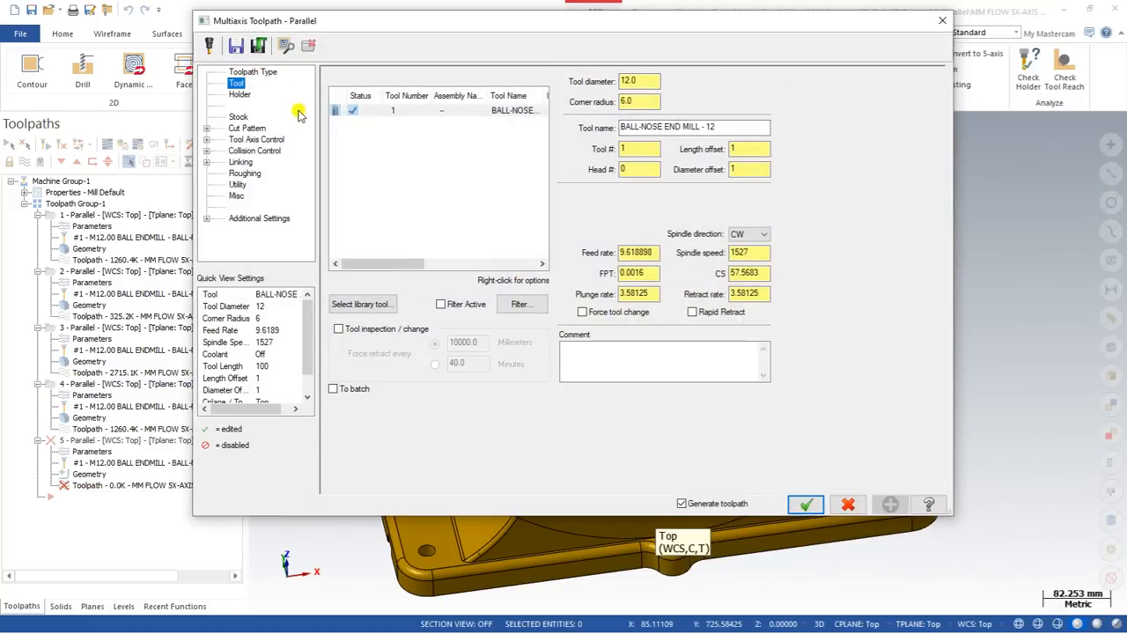
left_click(247, 128)
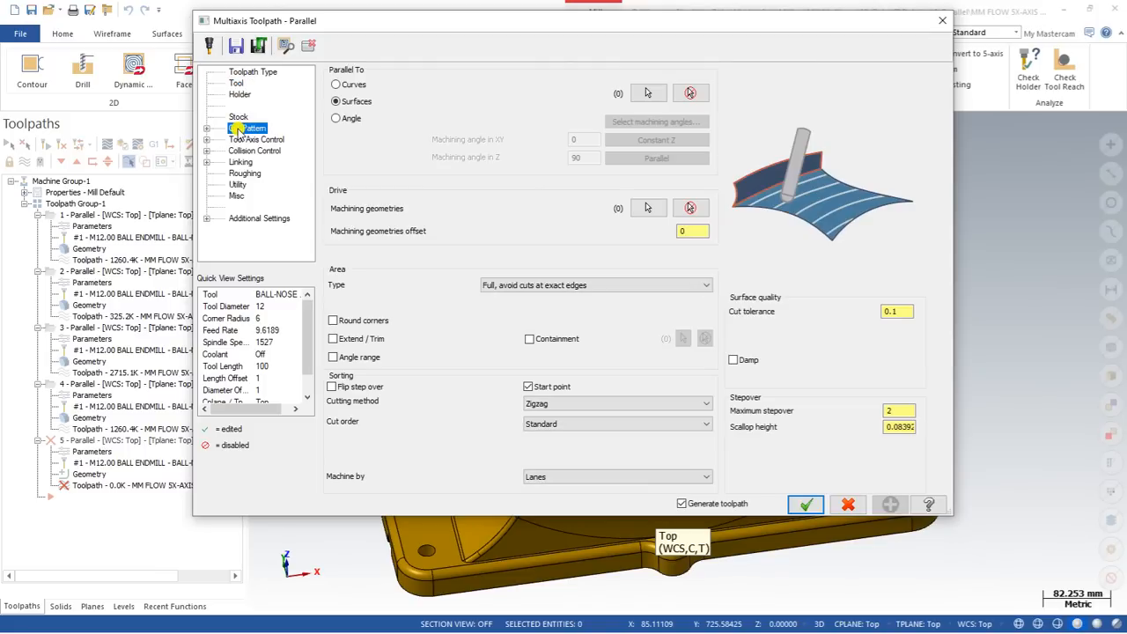
left_click(336, 84)
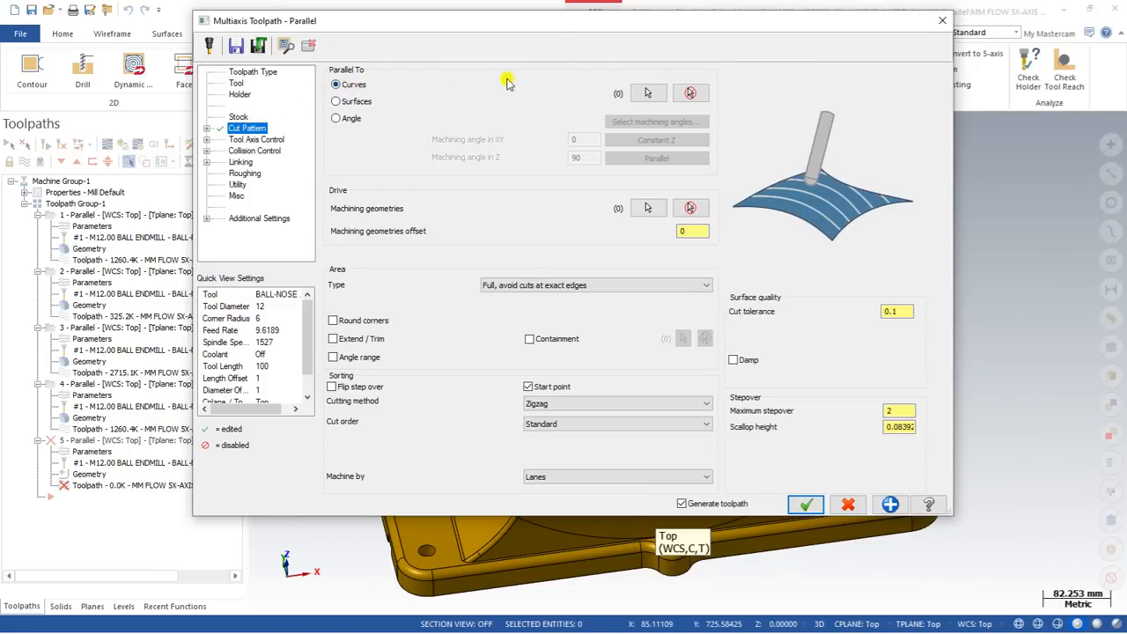
Step: Select only the saddle's straight side edge as the parallel guide curve, using a partial wireframe chain
left_click(646, 93)
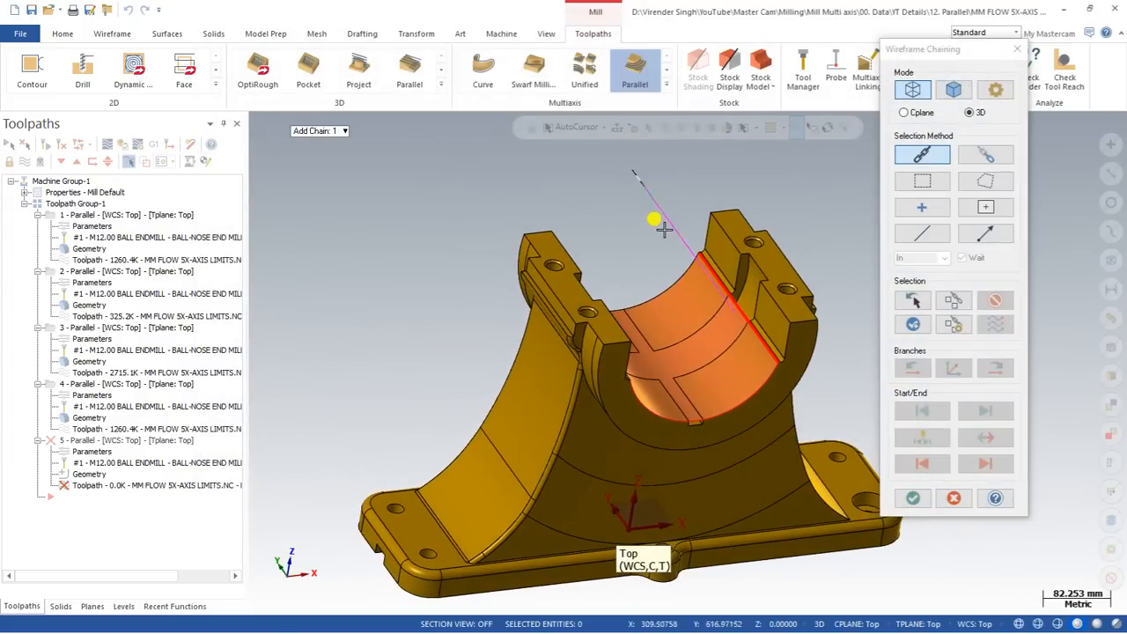
scroll(677, 240, "up", 3)
left_click(696, 248)
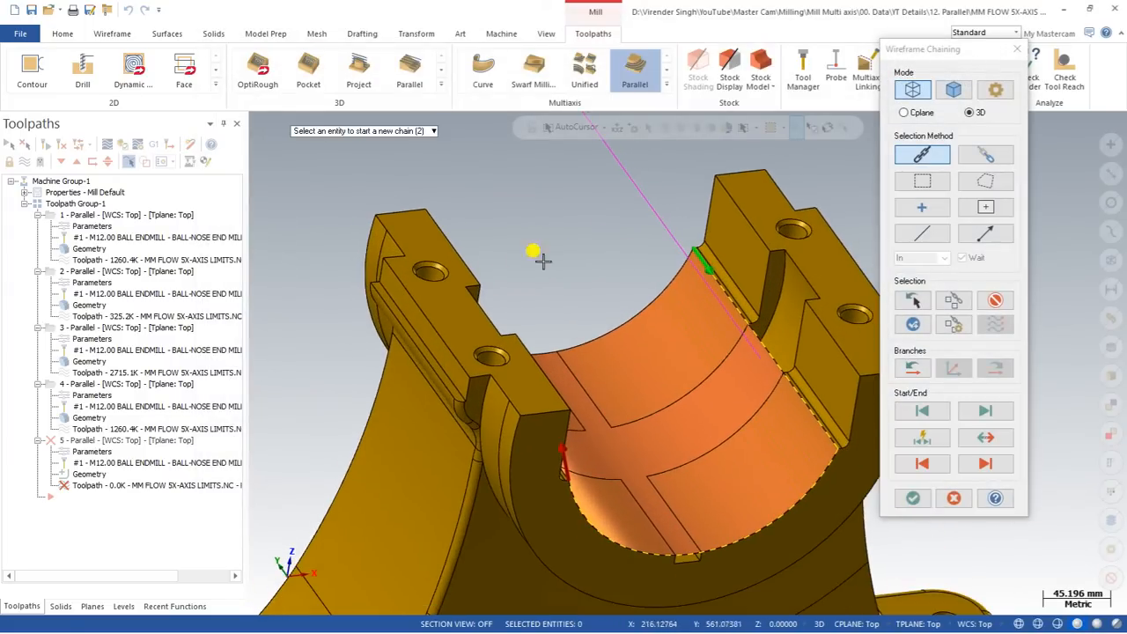
left_click(995, 300)
left_click(985, 155)
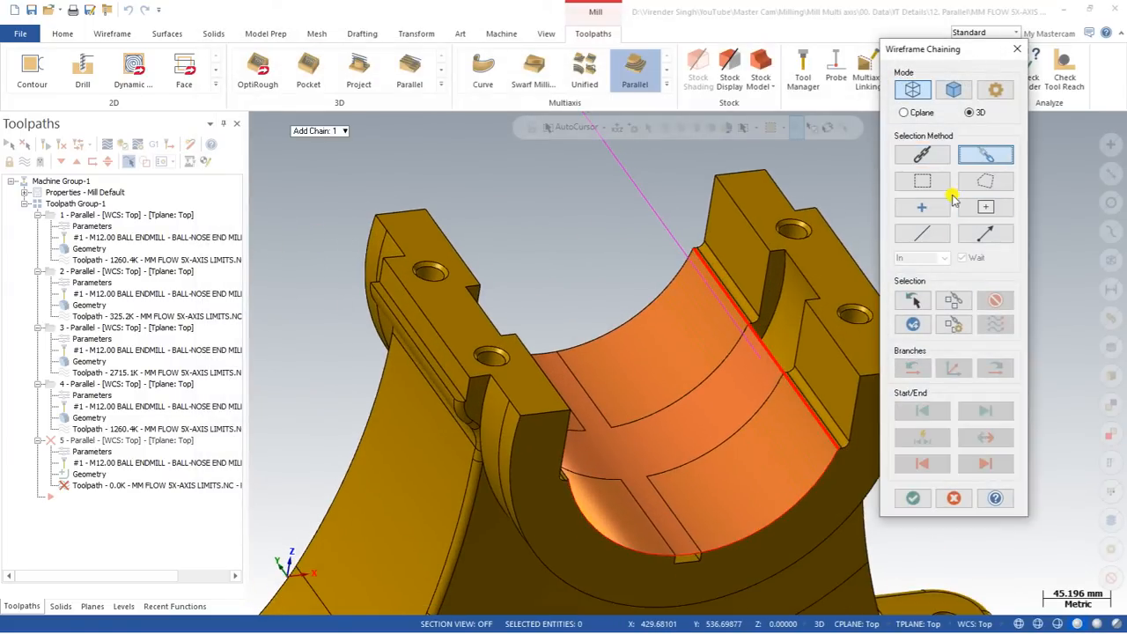
left_click(703, 254)
scroll(707, 258, "down", 3)
scroll(781, 350, "up", 3)
middle_click_drag(782, 350, 755, 350)
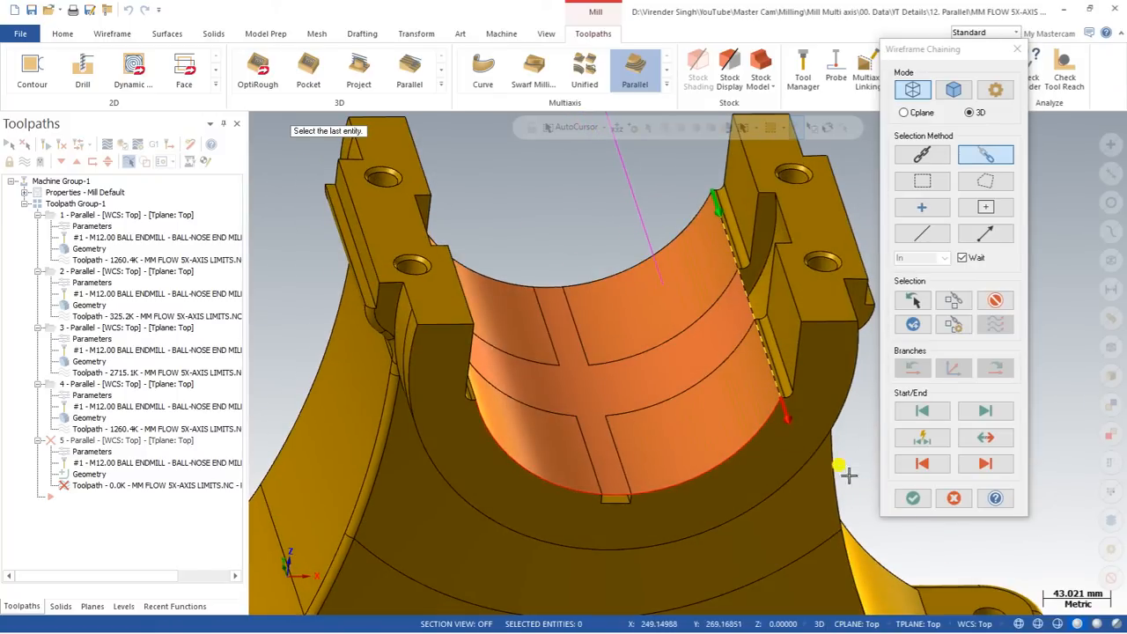
left_click(916, 498)
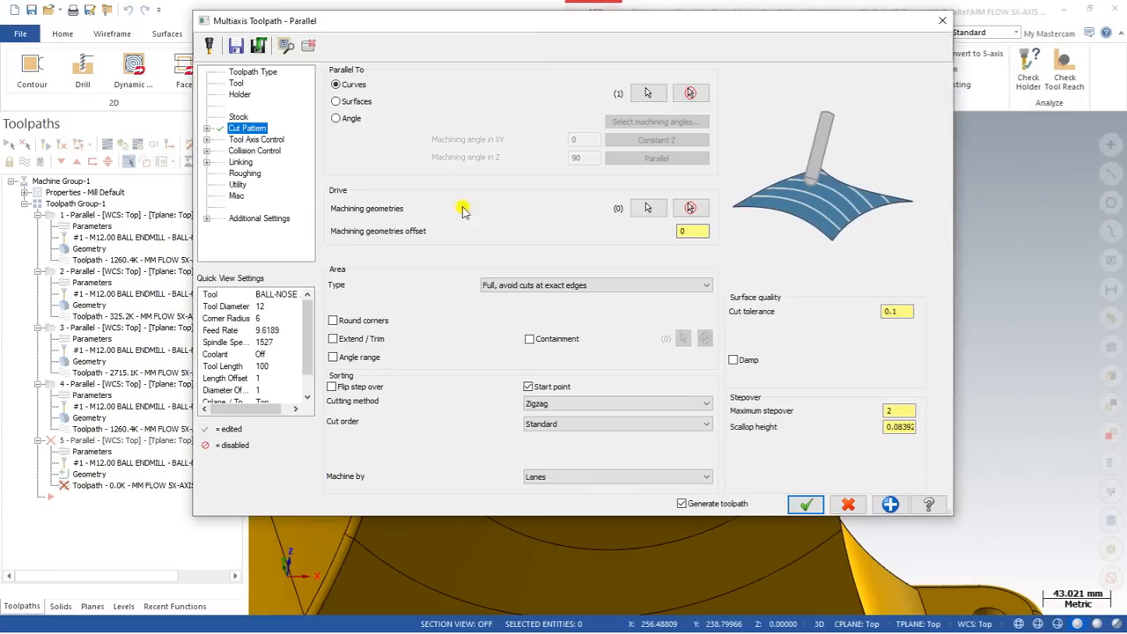
Step: Select the saddle surface as the fifth operation's machining geometry and keep the operation despite the missing tilt curve
left_click(647, 211)
left_click(669, 365)
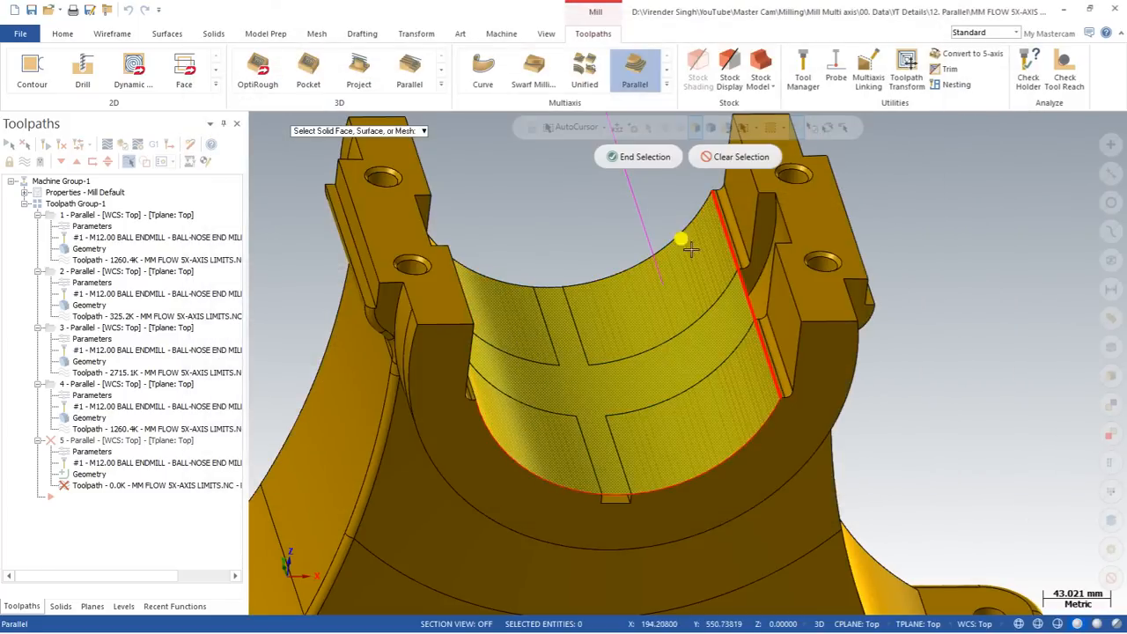
left_click(647, 156)
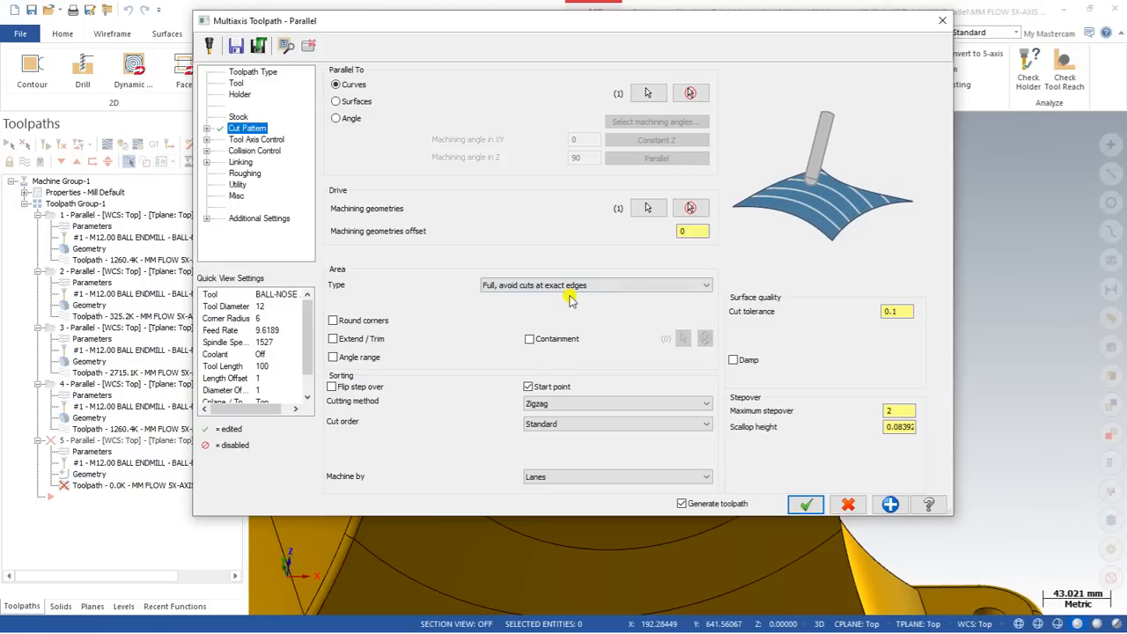
left_click(805, 504)
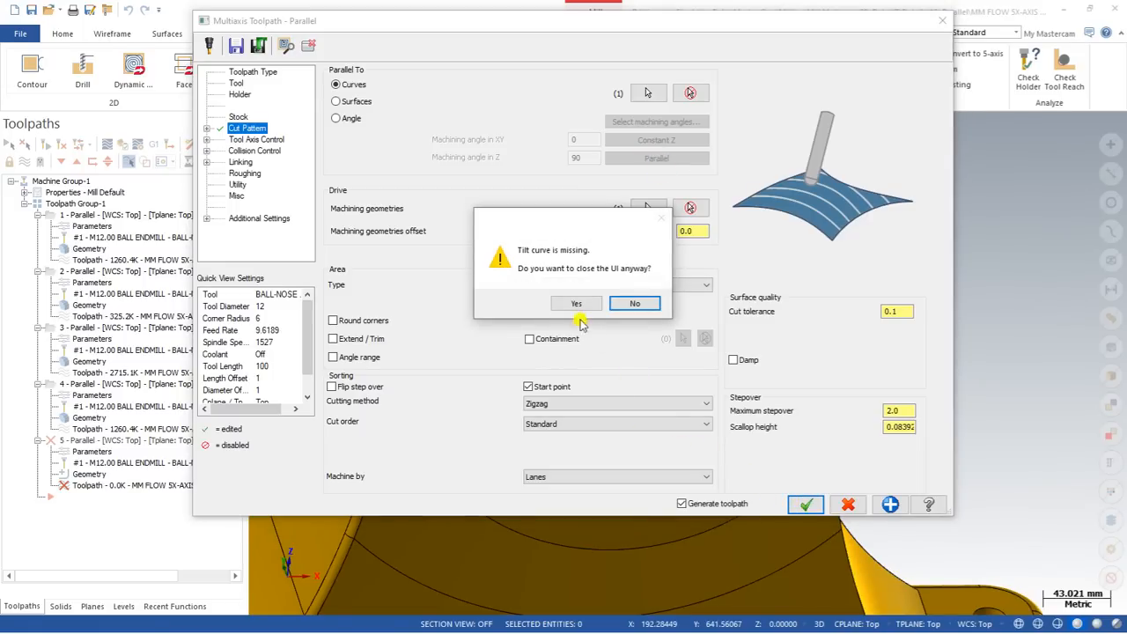
left_click(576, 304)
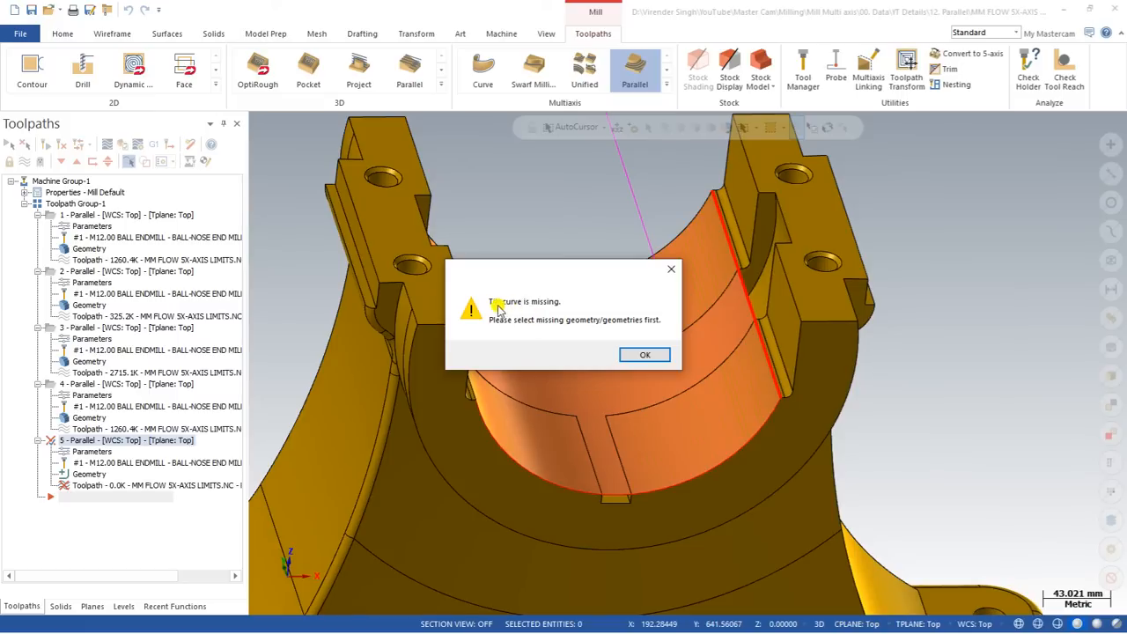
left_click(635, 361)
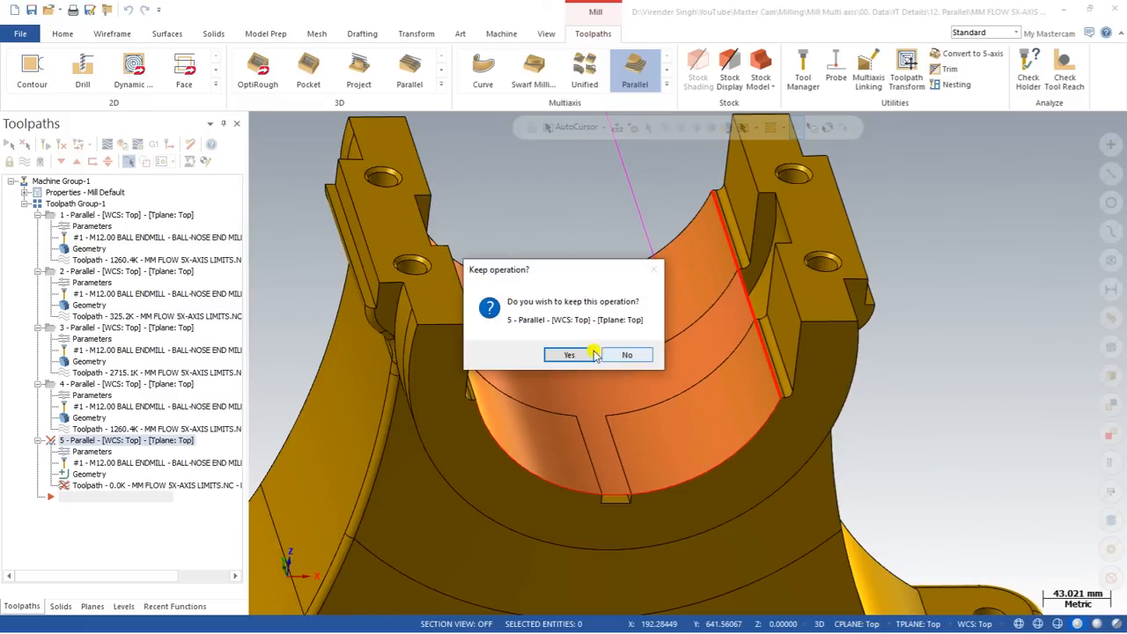
left_click(573, 355)
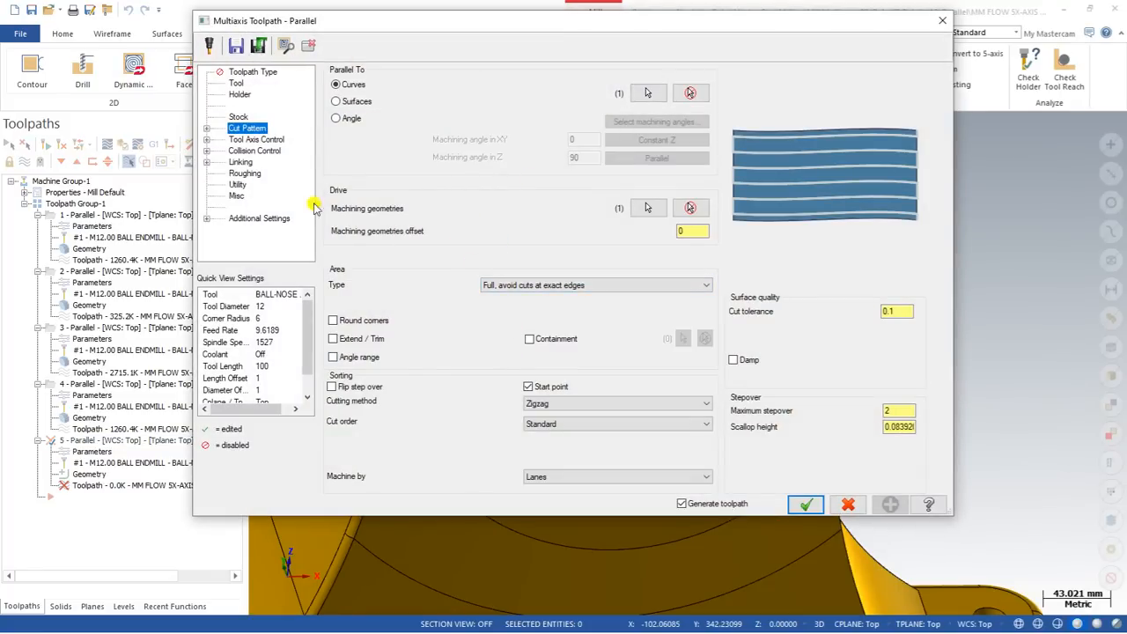
Step: Assign the straight line above the saddle as the From Chain tool axis curve and regenerate the fifth operation
left_click(253, 139)
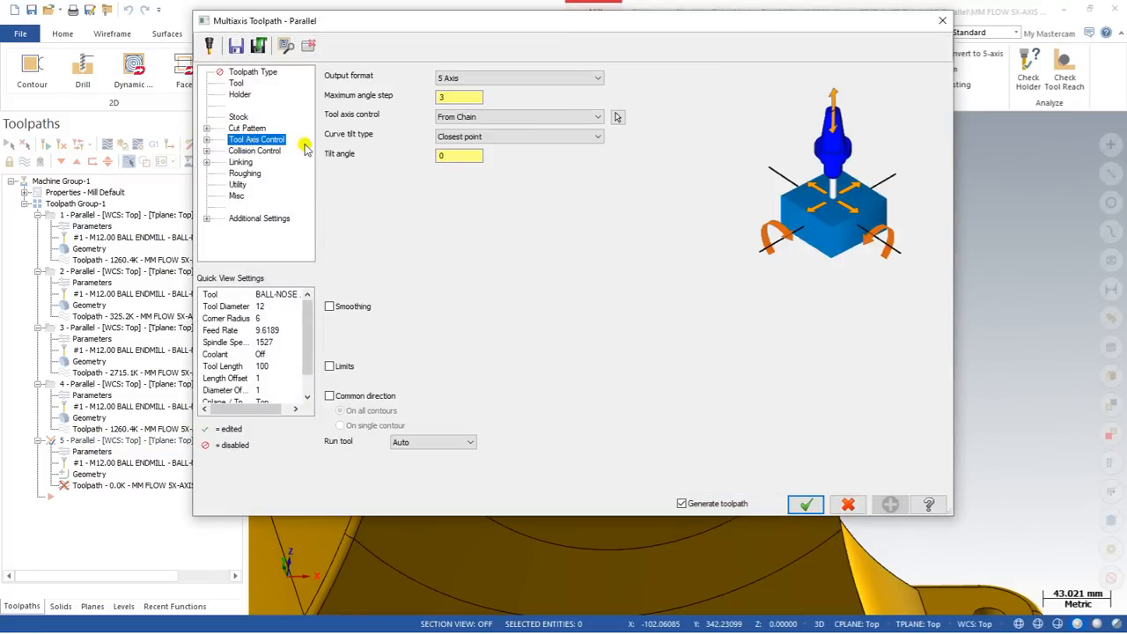
left_click(621, 118)
scroll(595, 264, "down", 5)
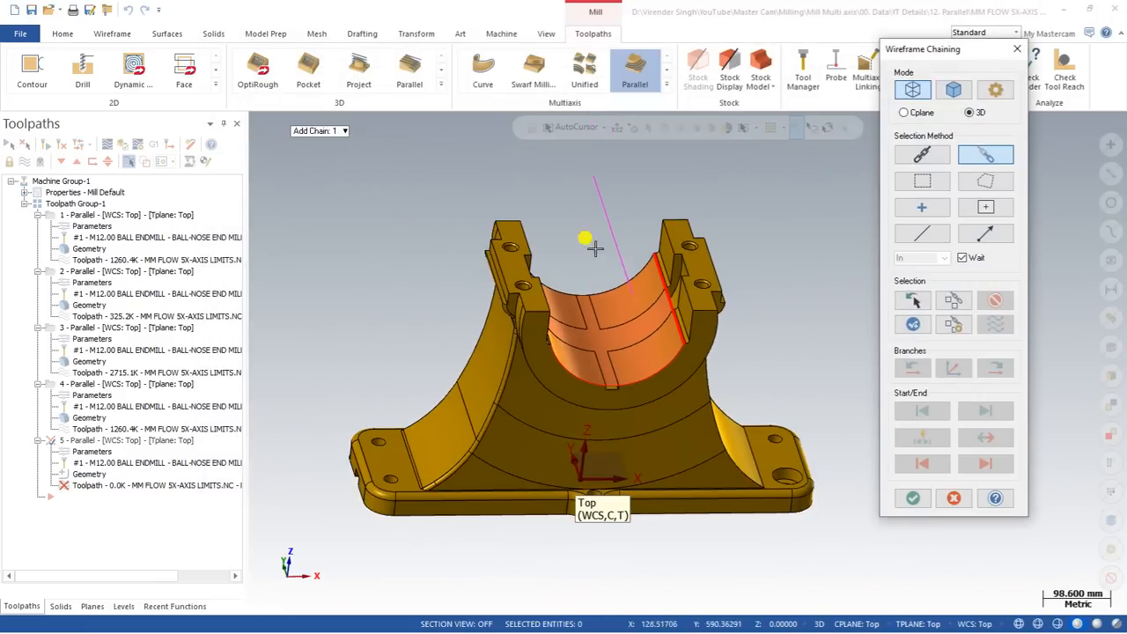
left_click(601, 185)
left_click(917, 498)
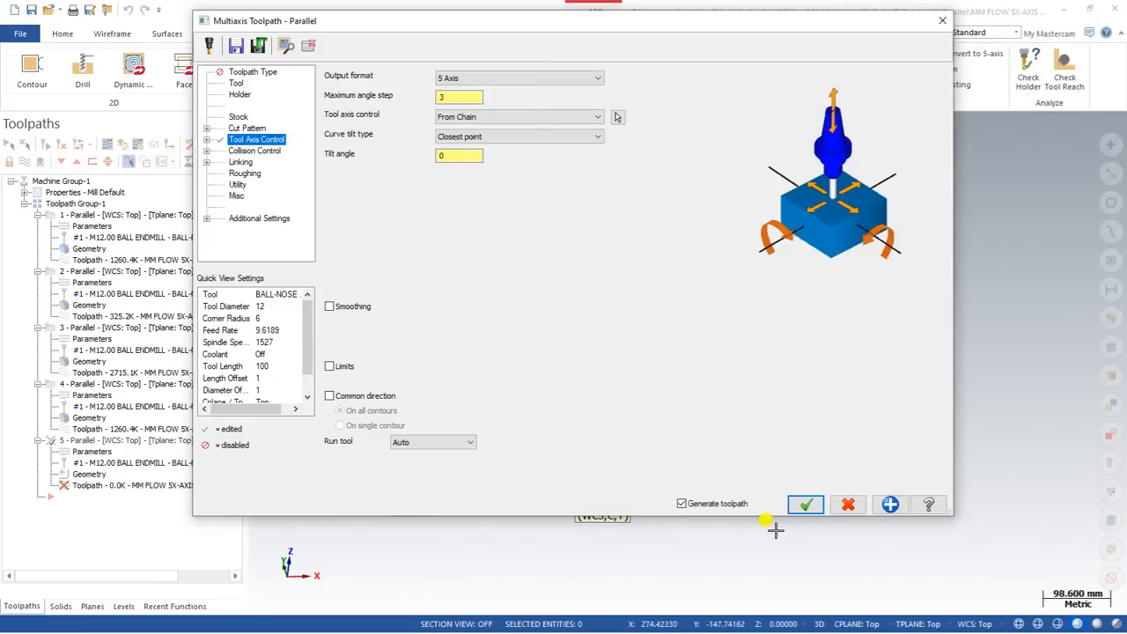
left_click(807, 507)
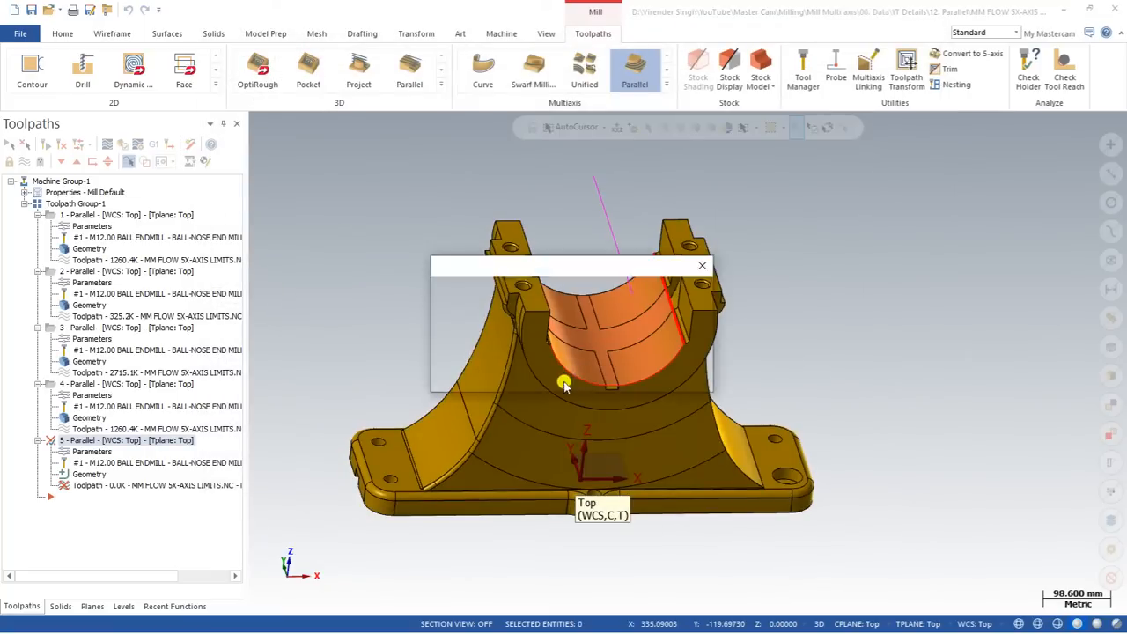
Step: Backplot the fifth operation and watch the tool's tilt and path along the saddle
middle_click_drag(558, 336, 604, 244)
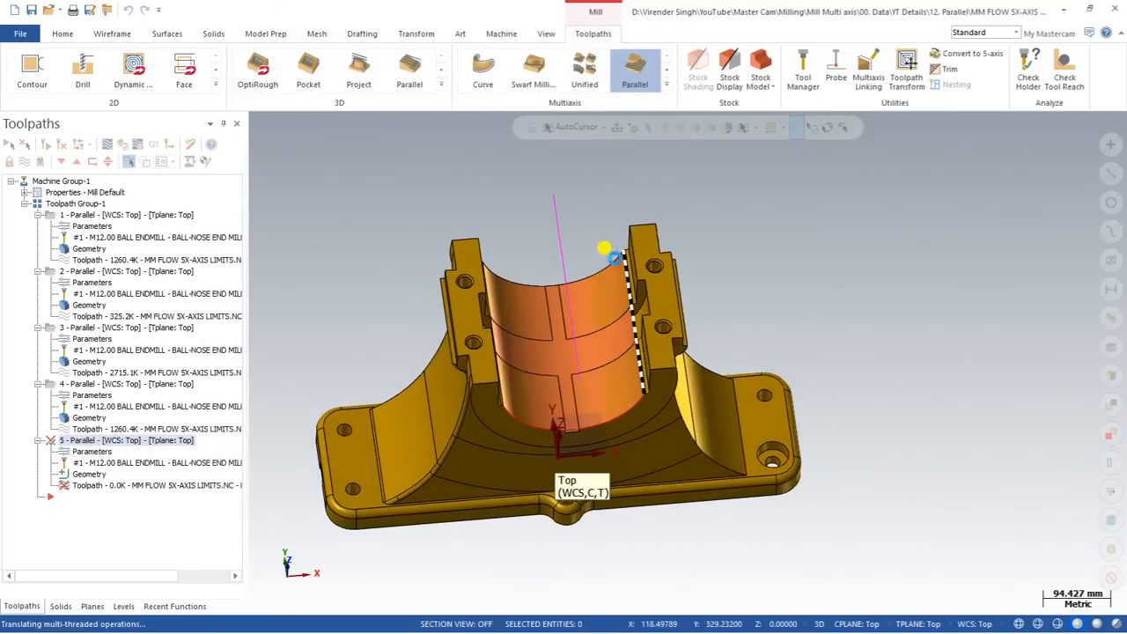
mouse_move(566, 300)
middle_mouse_down()
mouse_move(573, 277)
mouse_move(561, 294)
middle_mouse_up()
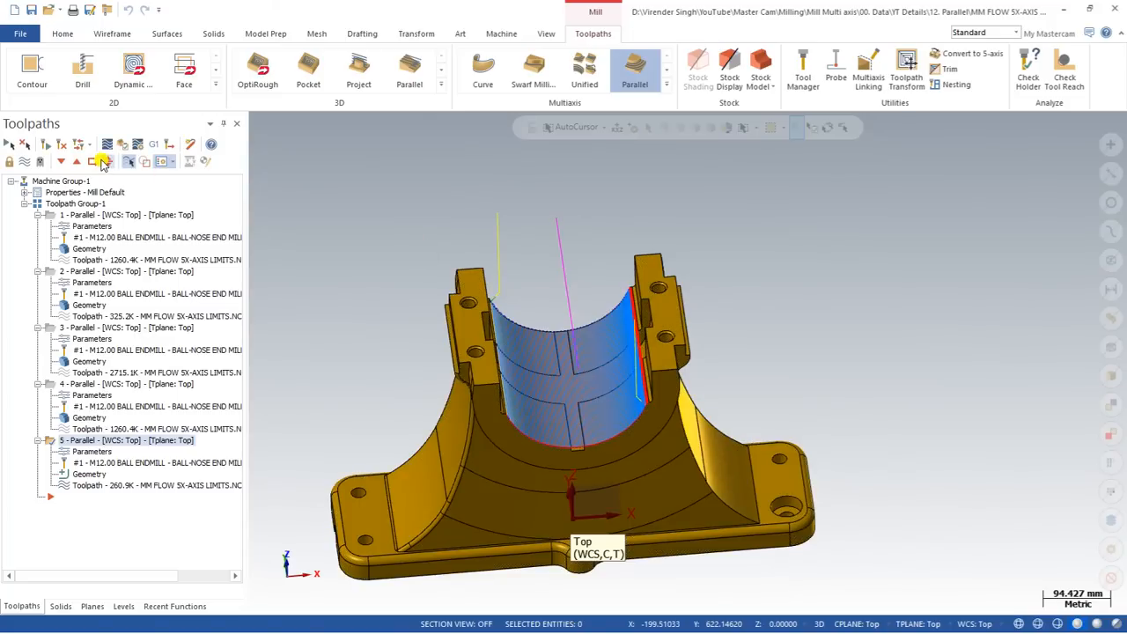
left_click(189, 145)
left_click(255, 123)
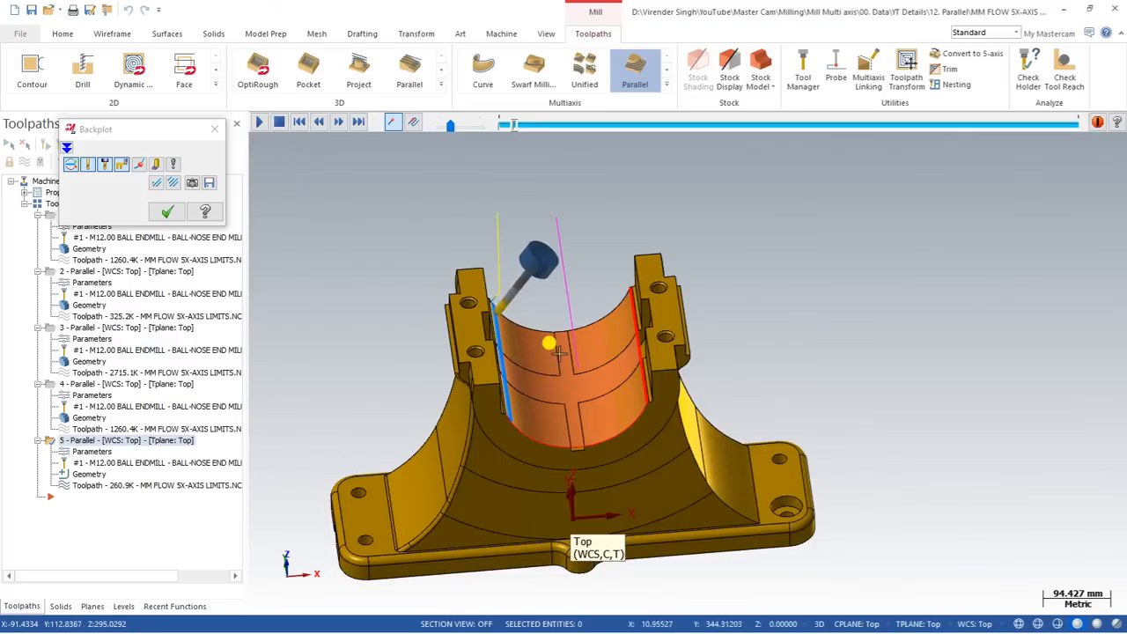
middle_click_drag(516, 410, 458, 319)
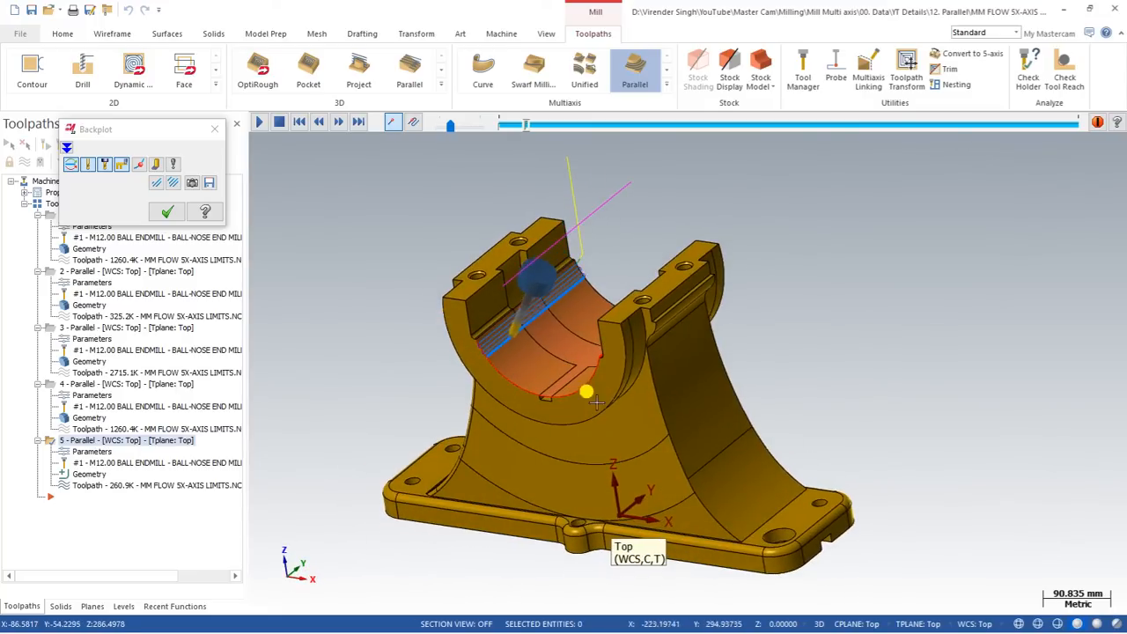
middle_click_drag(608, 343, 547, 330)
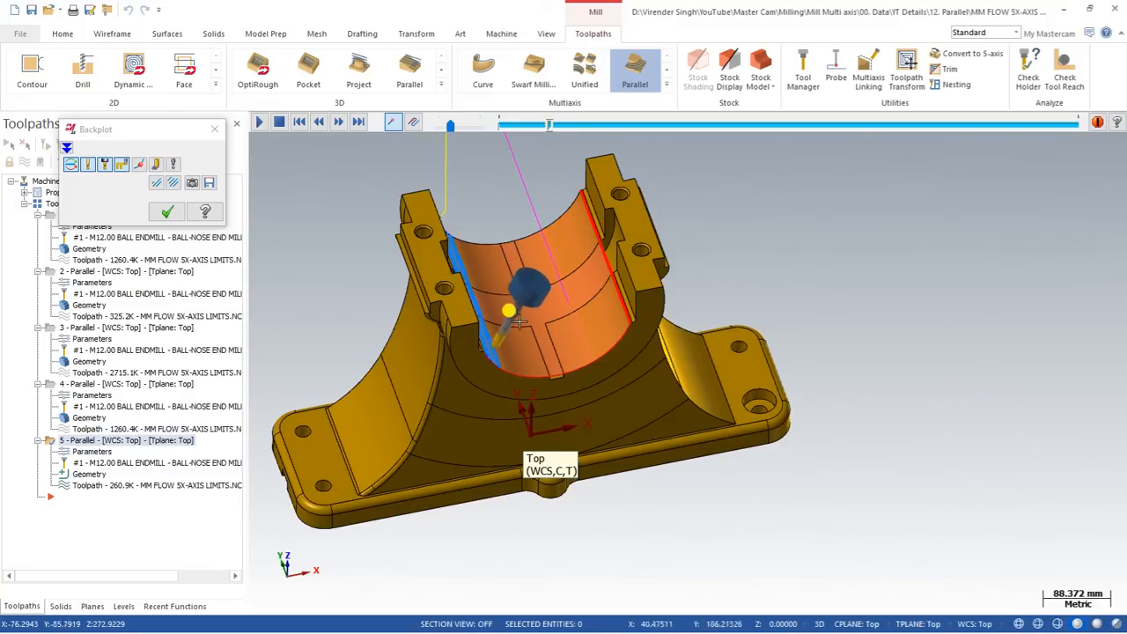
scroll(483, 231, "up", 1)
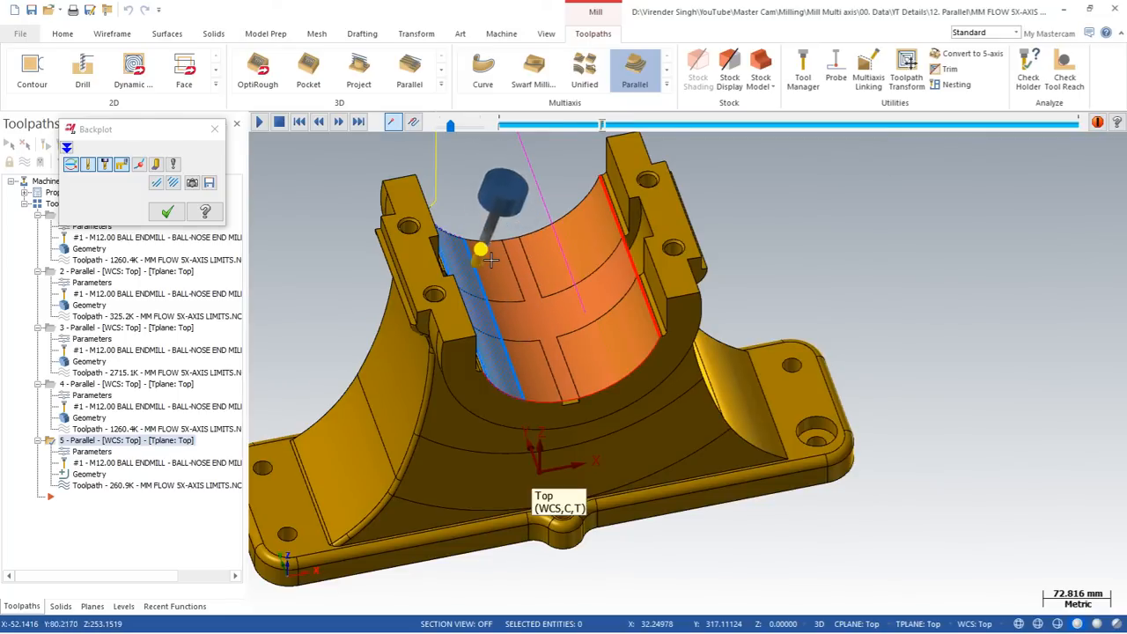
key("Escape")
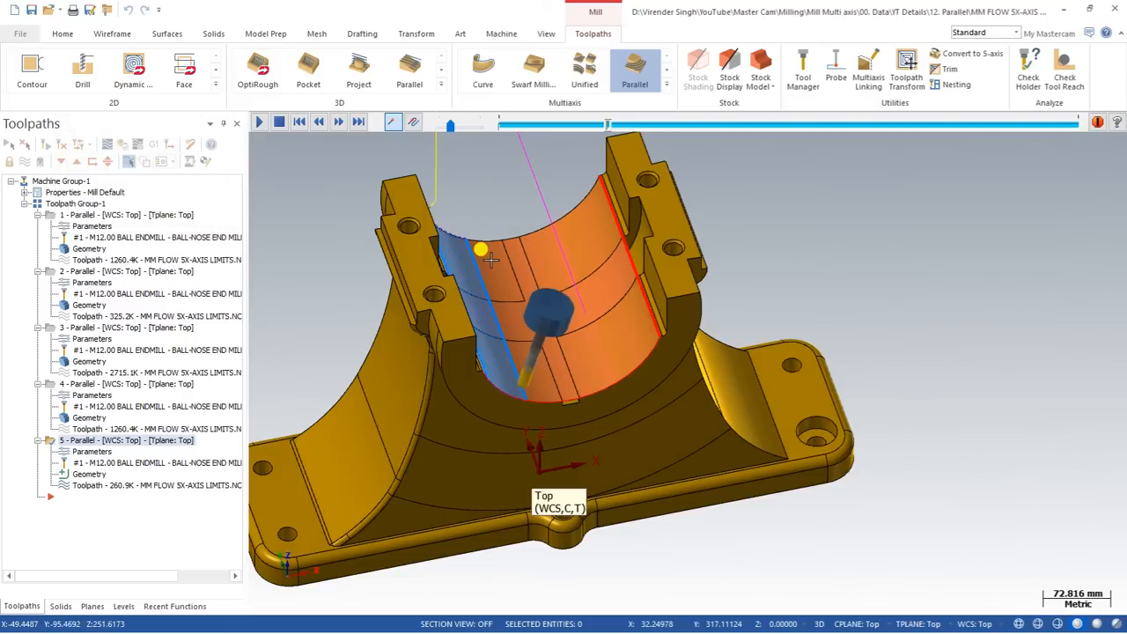
Step: Examine the spacing of the fifth operation's passes along the saddle's side edges and bottom
scroll(592, 333, "down", 3)
scroll(540, 288, "up", 3)
middle_click_drag(540, 288, 526, 268)
scroll(645, 296, "up", 3)
middle_click_drag(644, 296, 556, 287)
middle_click_drag(557, 277, 630, 300)
scroll(652, 281, "up", 5)
scroll(724, 252, "down", 3)
middle_click_drag(723, 301, 380, 331)
scroll(374, 334, "down", 2)
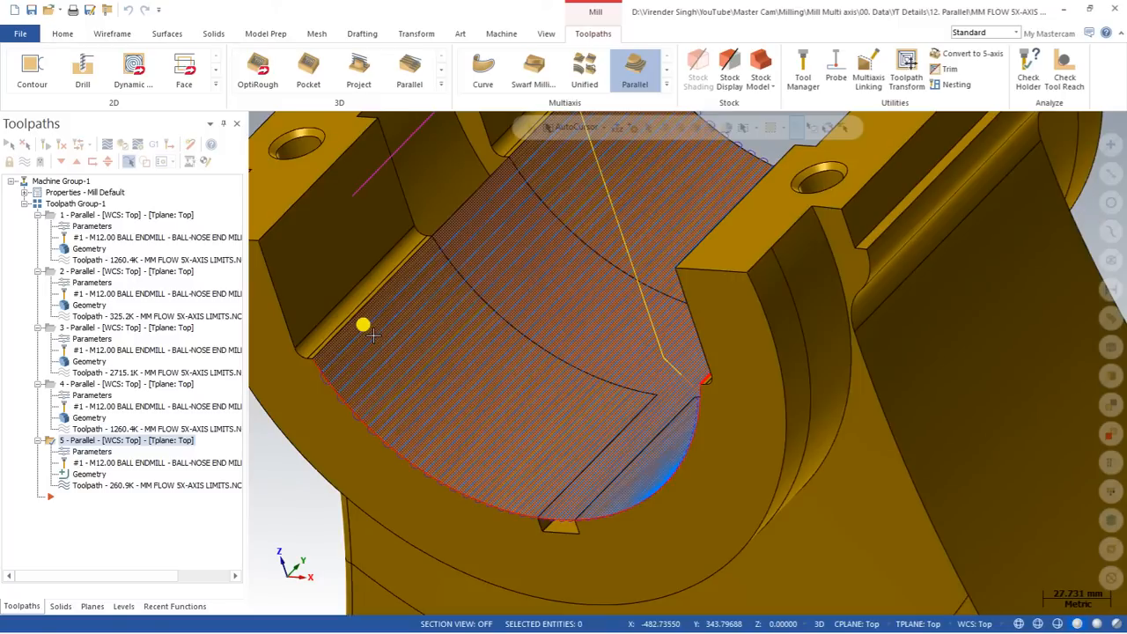
scroll(352, 319, "down", 8)
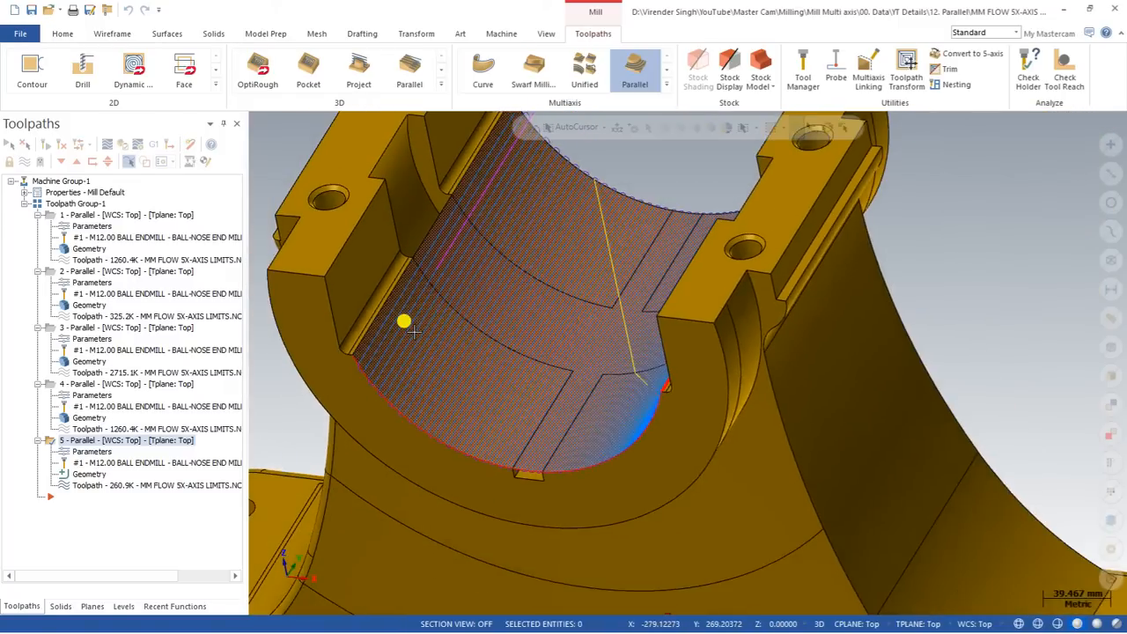
middle_click_drag(403, 317, 405, 317)
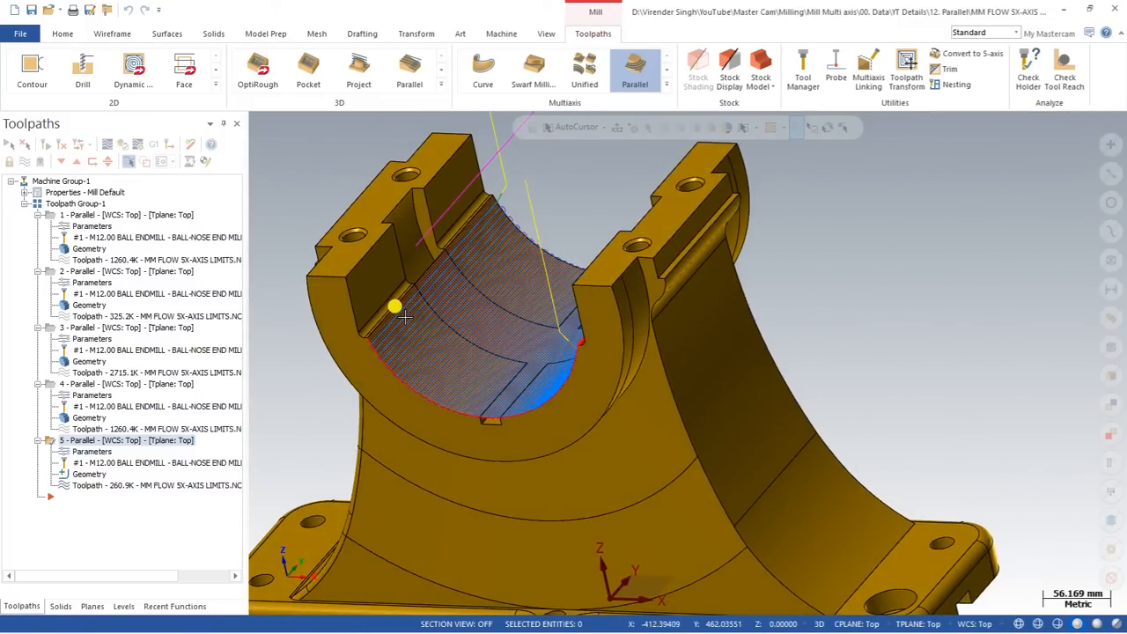
middle_click_drag(403, 317, 483, 230)
scroll(591, 330, "down", 4)
scroll(591, 330, "up", 3)
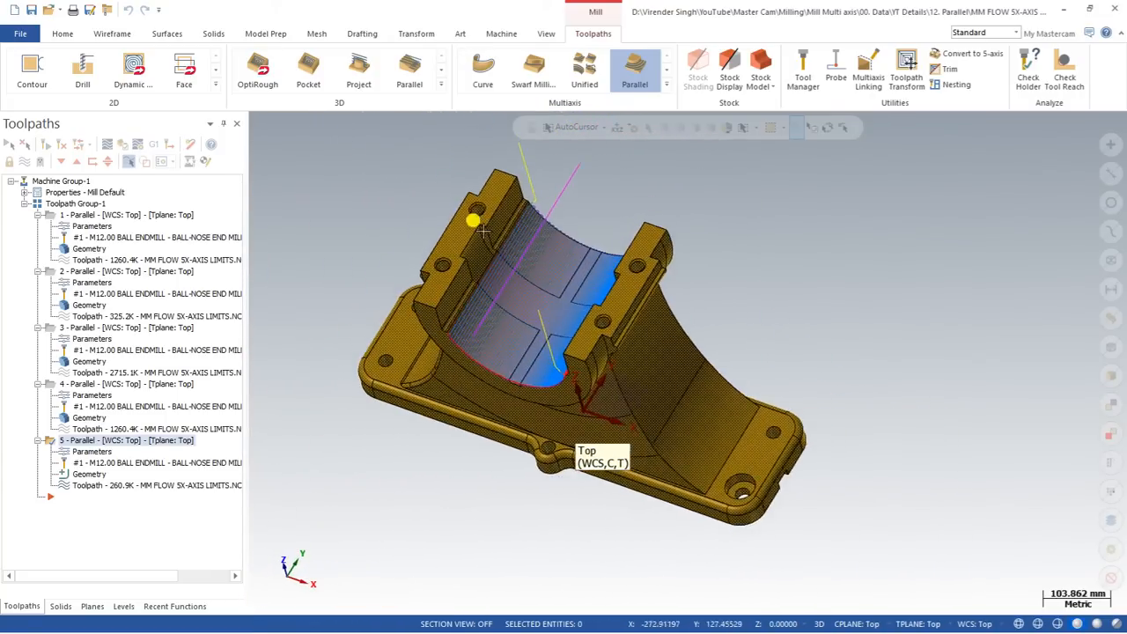
scroll(508, 267, "up", 4)
middle_click_drag(508, 267, 519, 262)
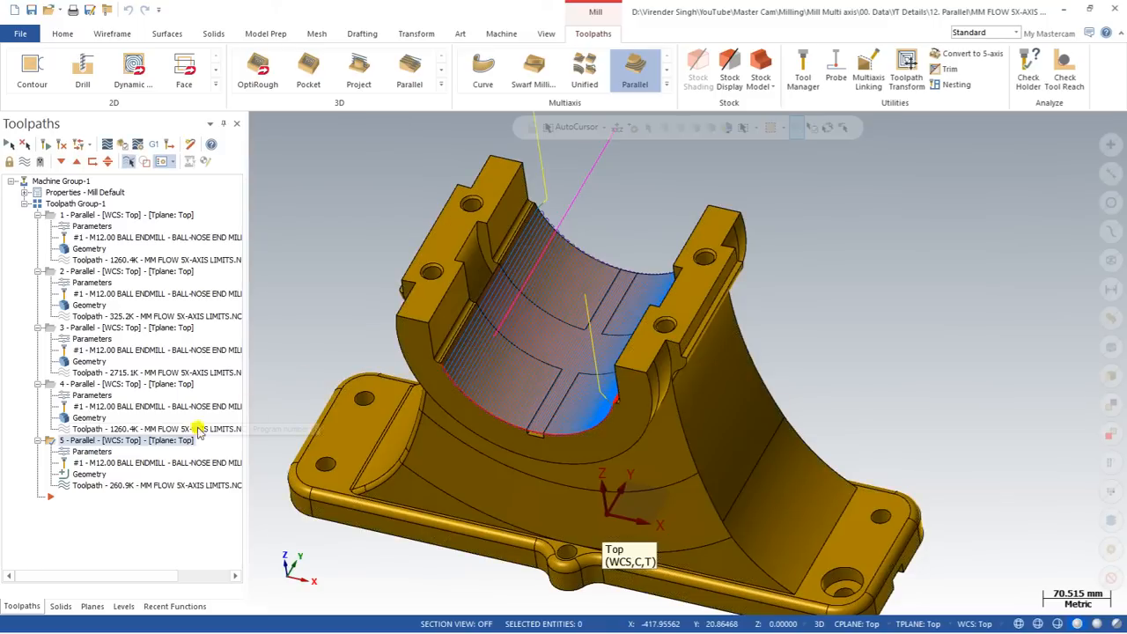
Step: Set the fifth operation's step over calculation method to Exact in the advanced surface quality options and regenerate it
left_click(74, 457)
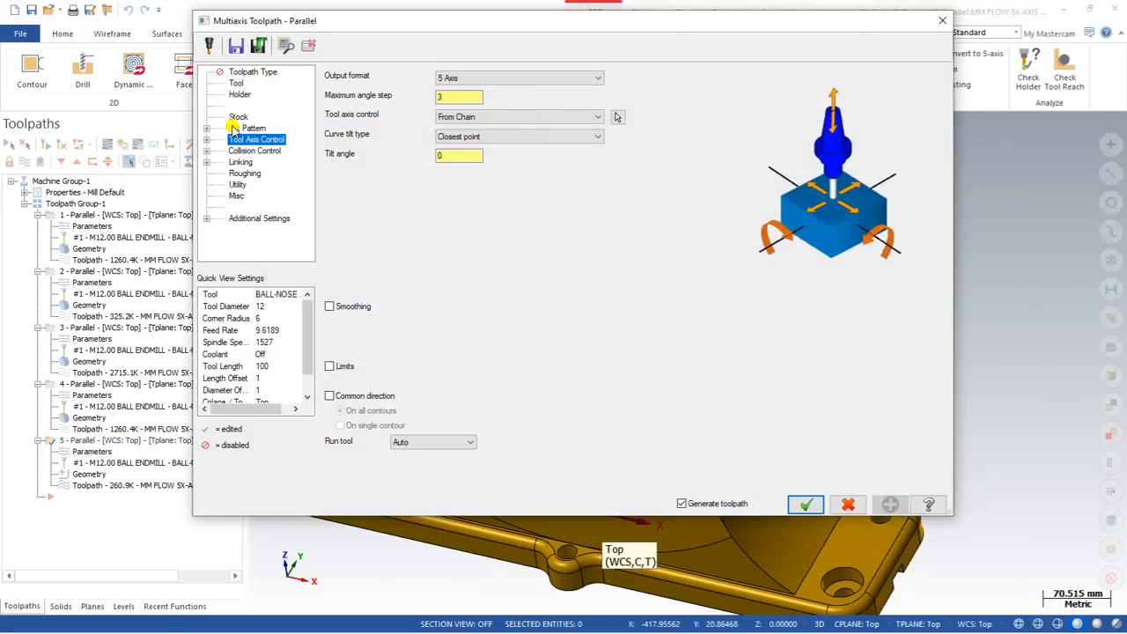
left_click(239, 129)
left_click(205, 129)
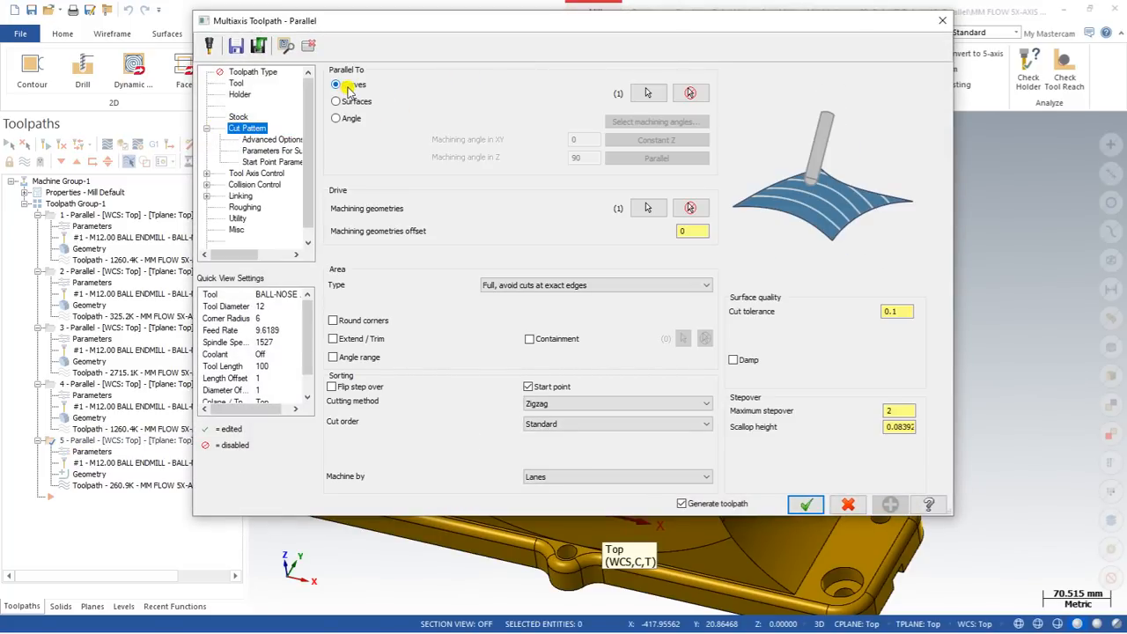
left_click(280, 139)
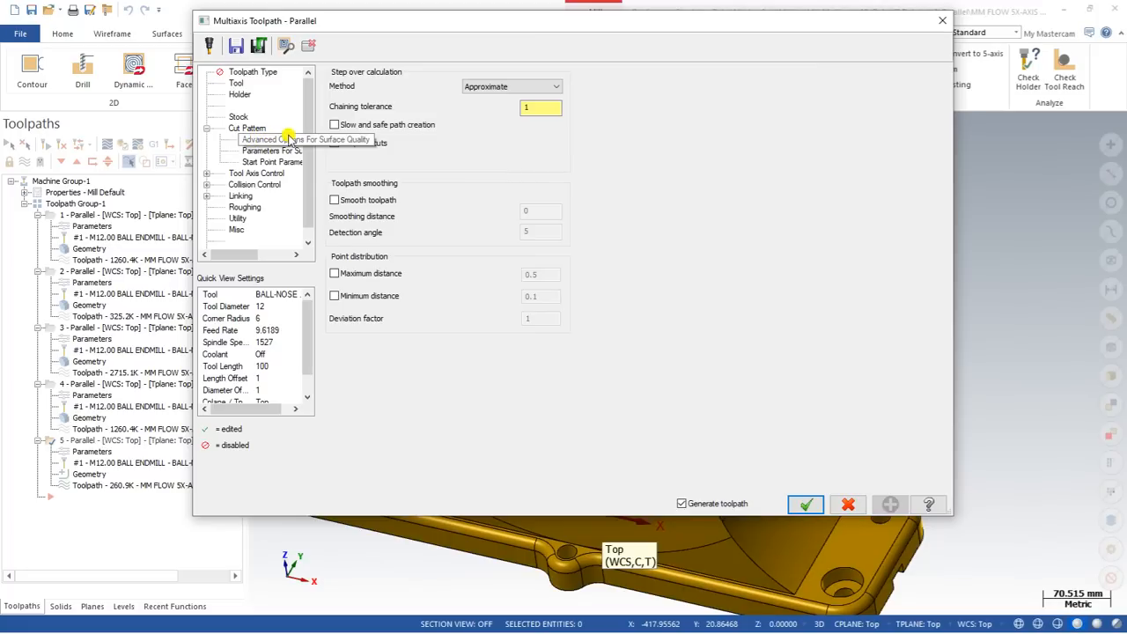
left_click(516, 87)
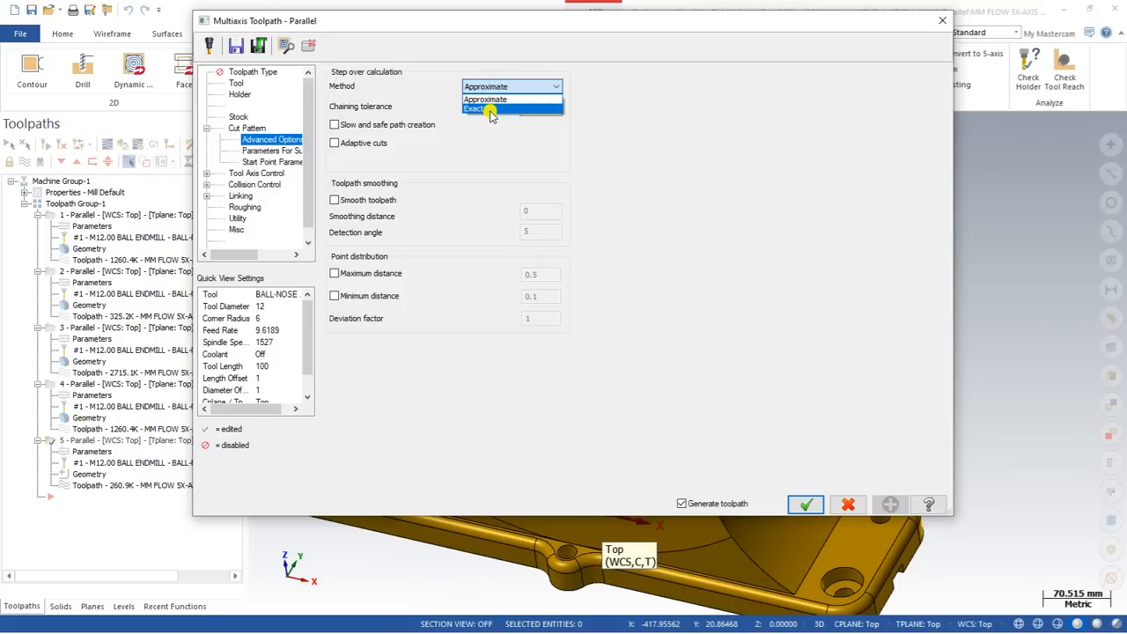
left_click(491, 109)
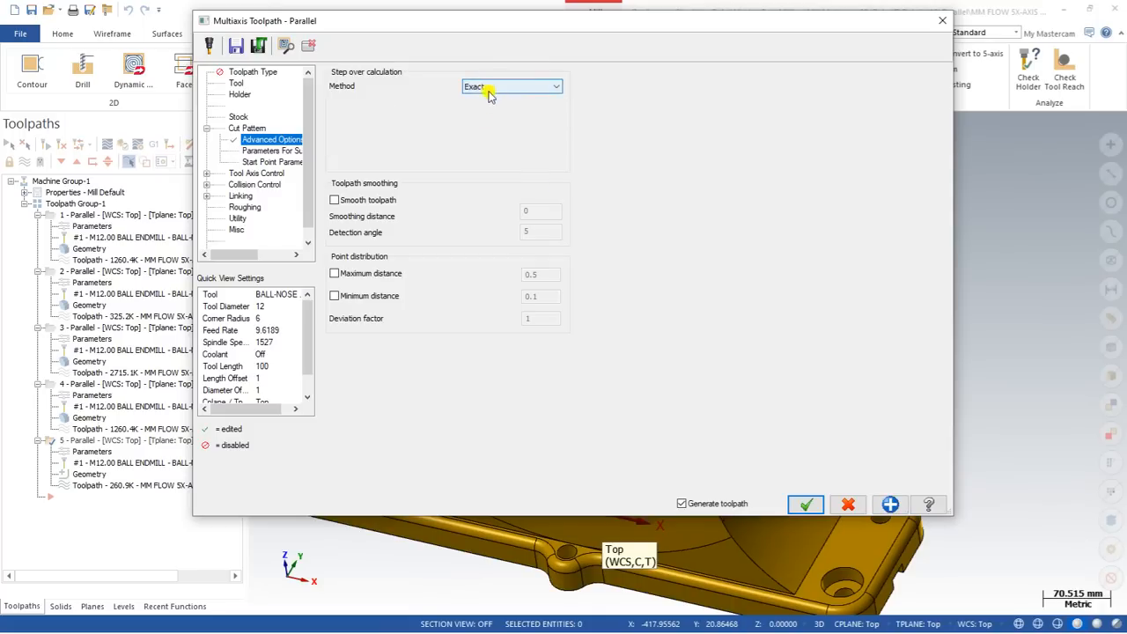
left_click(807, 504)
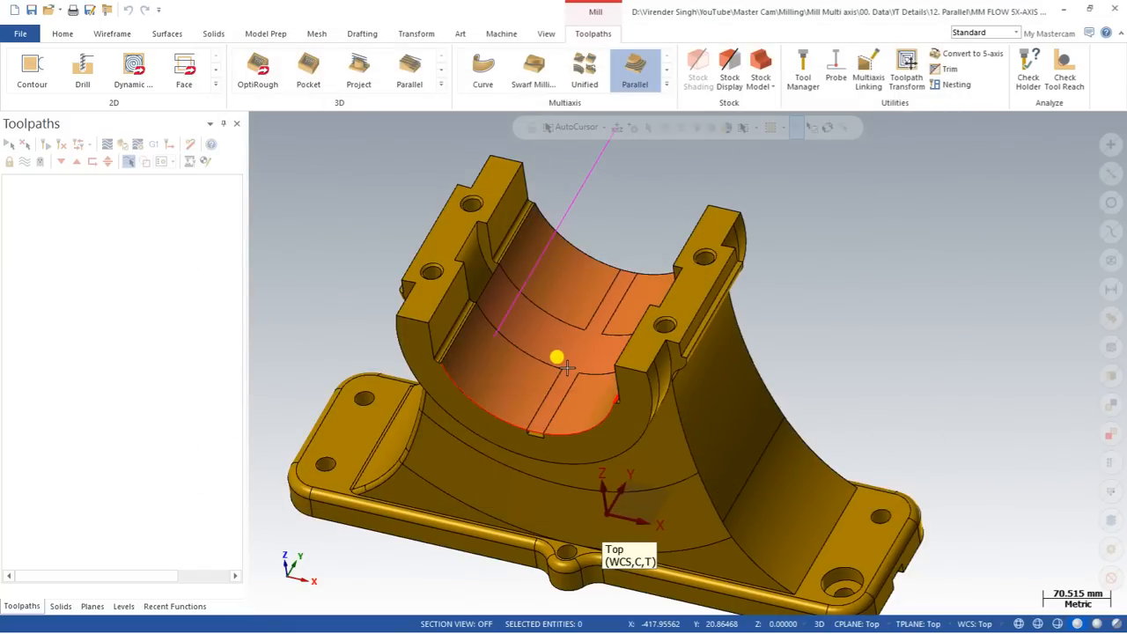
Step: Examine the fifth operation's regenerated toolpath for pass spacing and coverage near both saddle edges
scroll(555, 348, "up", 1)
middle_click_drag(556, 348, 677, 370)
scroll(665, 355, "up", 1)
scroll(666, 355, "down", 6)
scroll(642, 258, "up", 4)
scroll(648, 320, "down", 1)
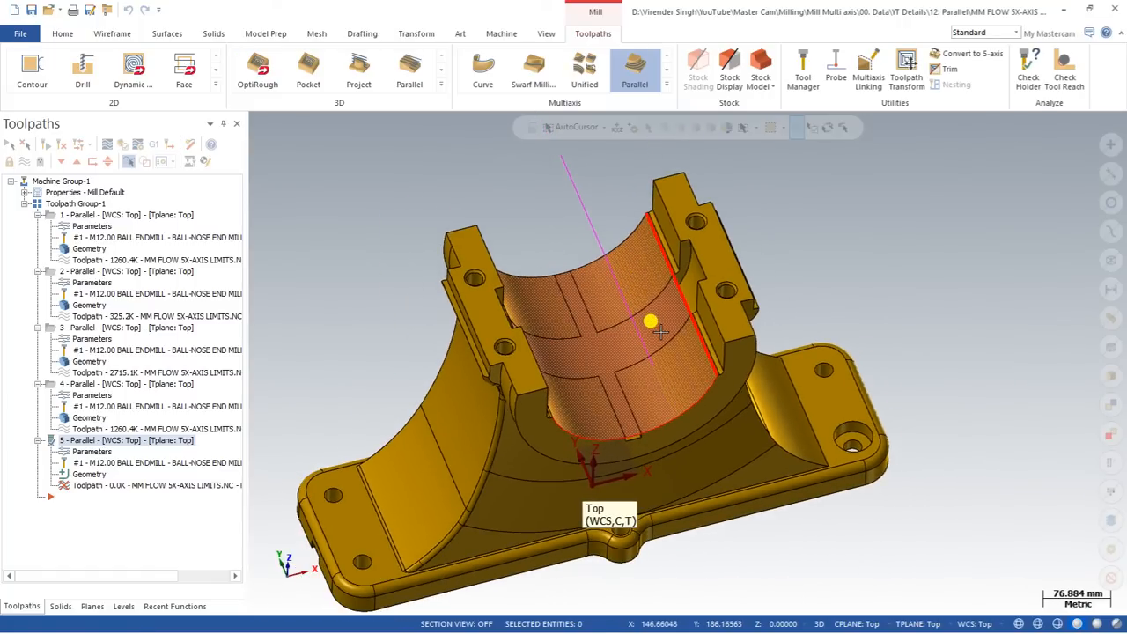
scroll(651, 322, "up", 2)
middle_click_drag(652, 323, 495, 305)
scroll(429, 312, "up", 2)
scroll(420, 306, "up", 3)
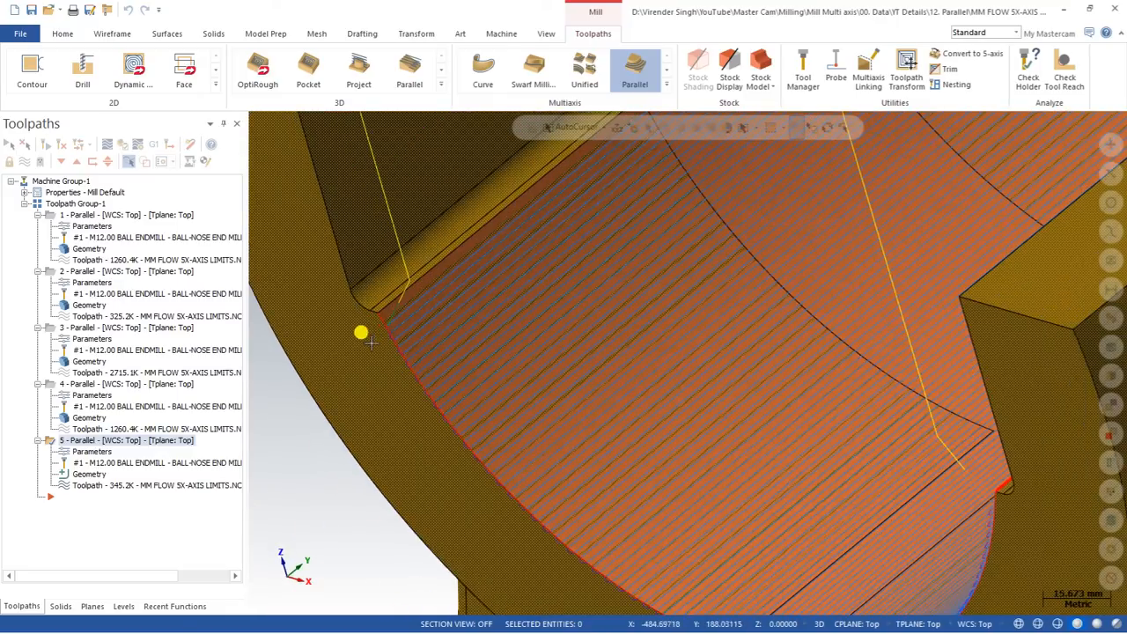
scroll(526, 449, "down", 1)
scroll(525, 449, "down", 2)
middle_click_drag(528, 405, 644, 402)
scroll(782, 430, "down", 1)
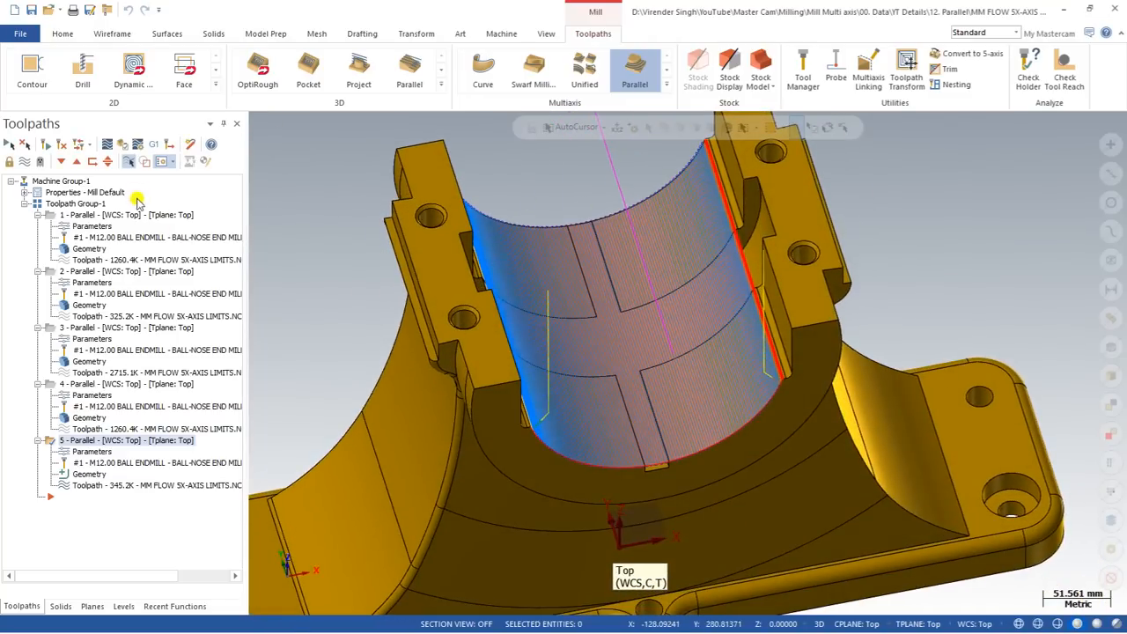
Step: Backplot the regenerated fifth operation to check how the tool starts along the saddle's edge
left_click(107, 145)
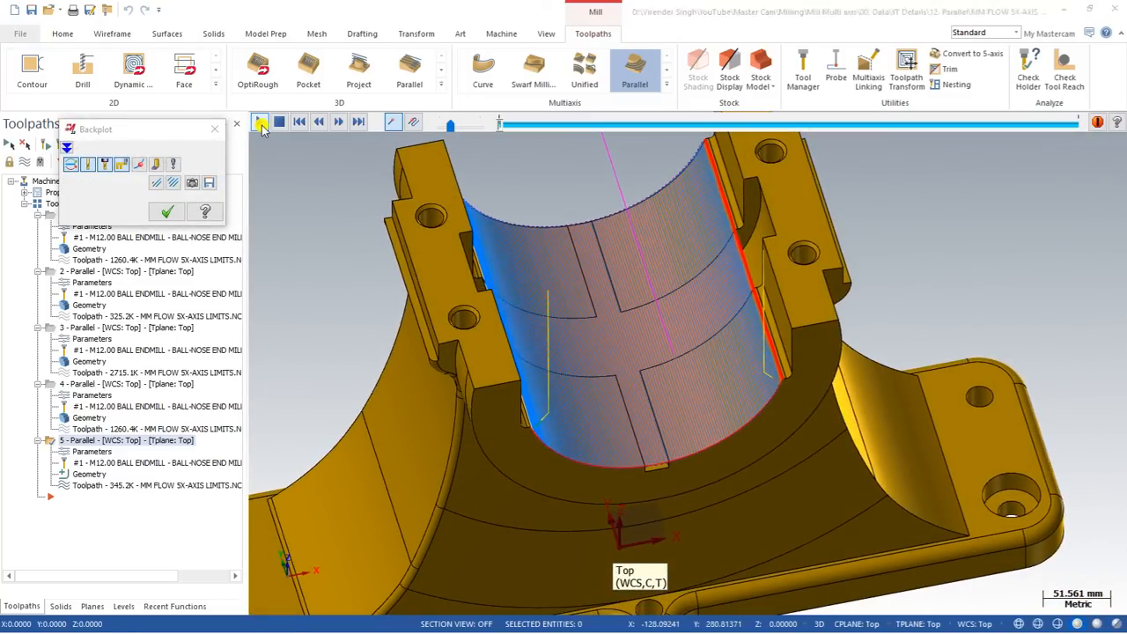
scroll(538, 387, "down", 2)
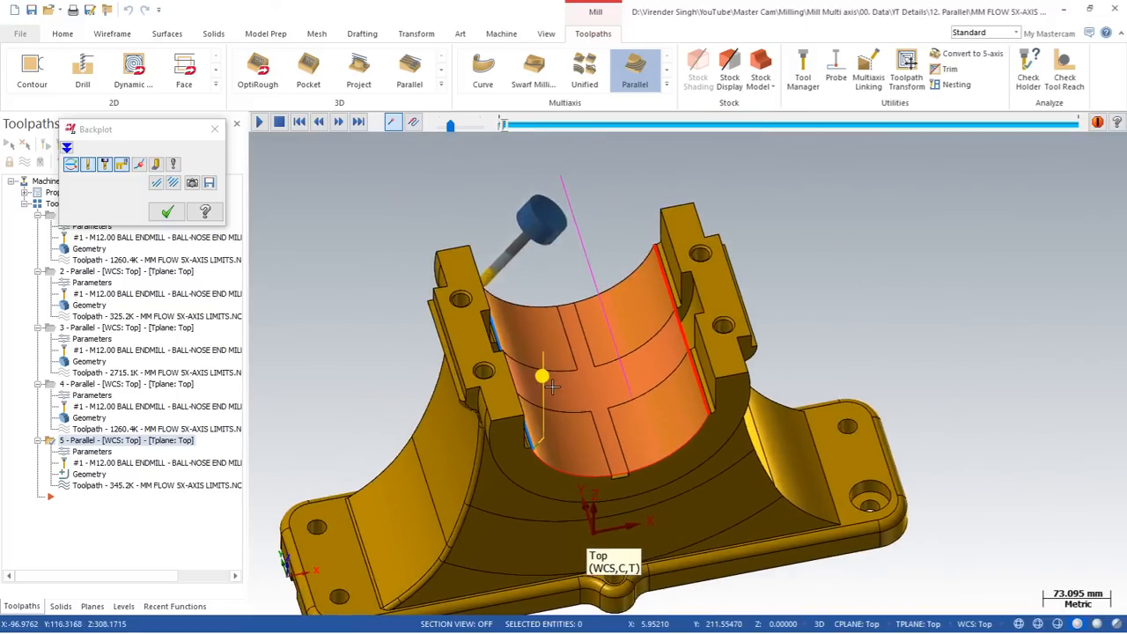
middle_click_drag(535, 374, 398, 403)
key("Escape")
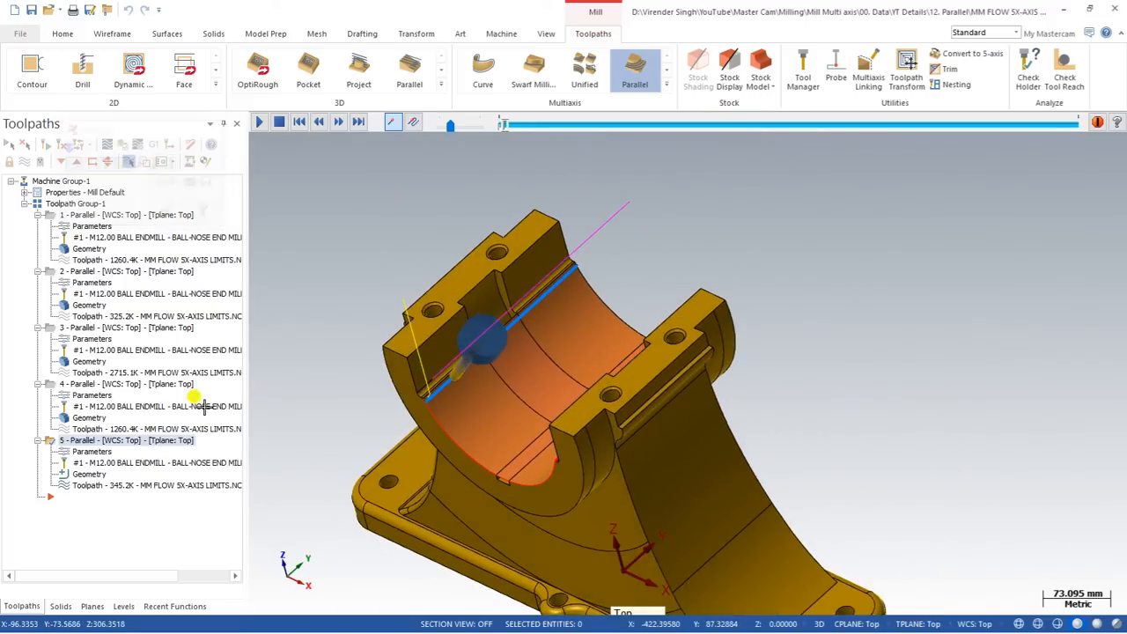
middle_click_drag(360, 367, 481, 237)
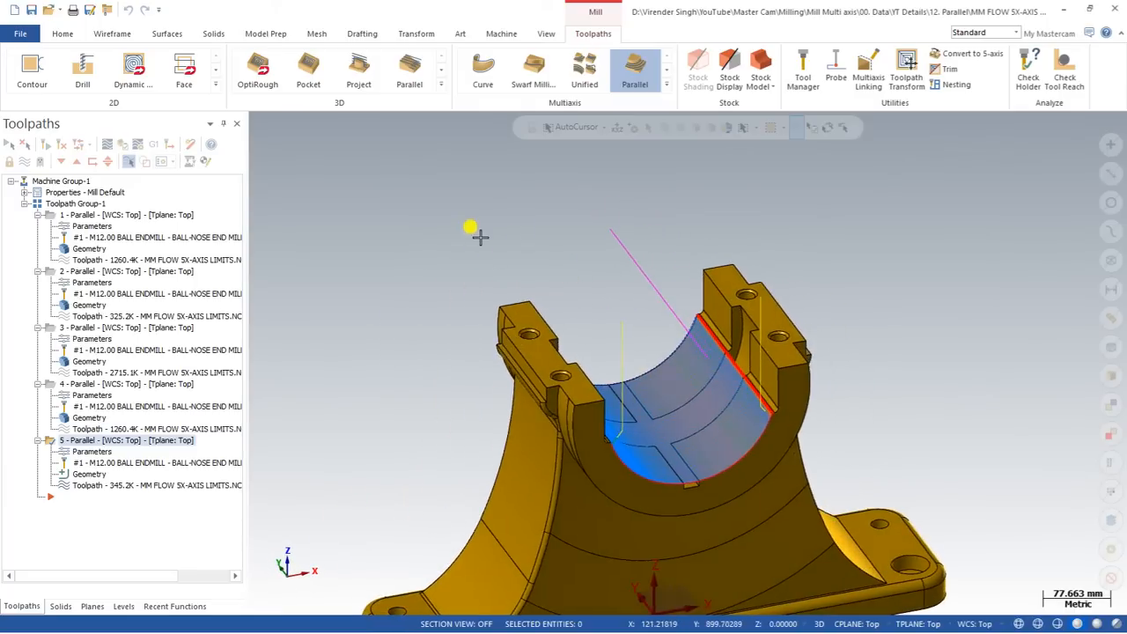
scroll(580, 378, "down", 2)
middle_click_drag(579, 377, 566, 402)
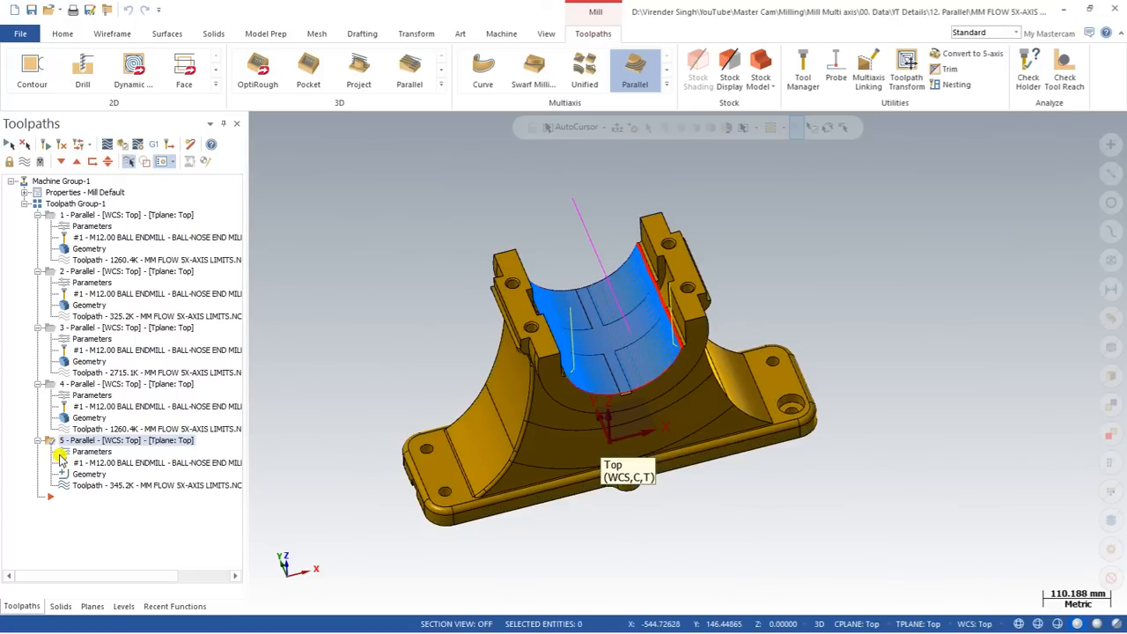
Step: Set the fourth operation's cut pattern parallel to Angle and review the machining angles in XY and Z
left_click(64, 385)
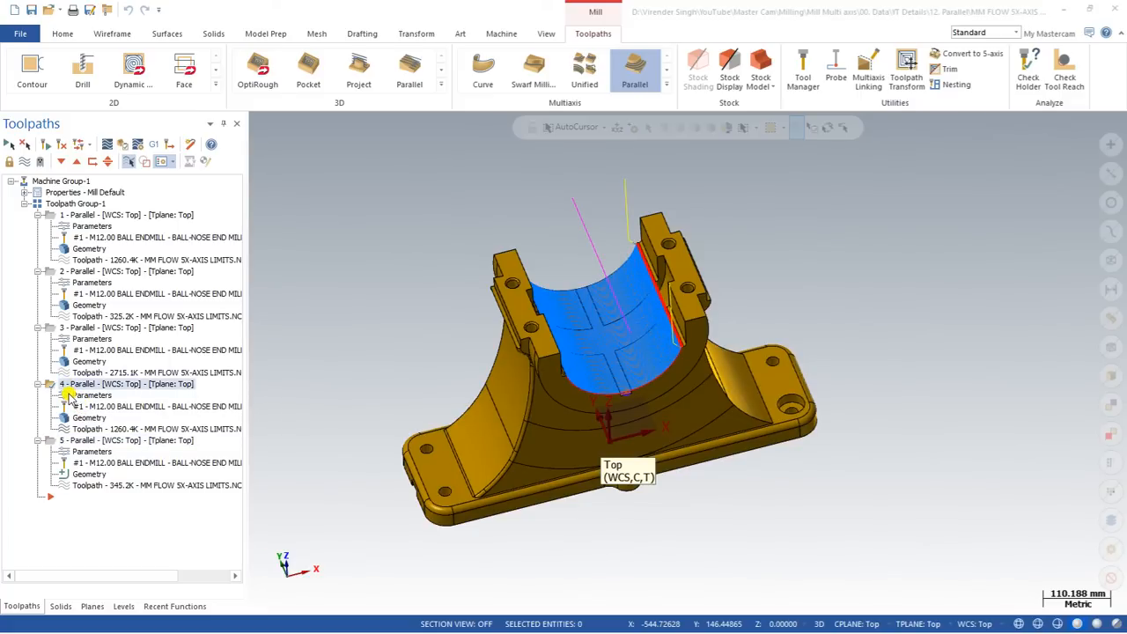
left_click(67, 395)
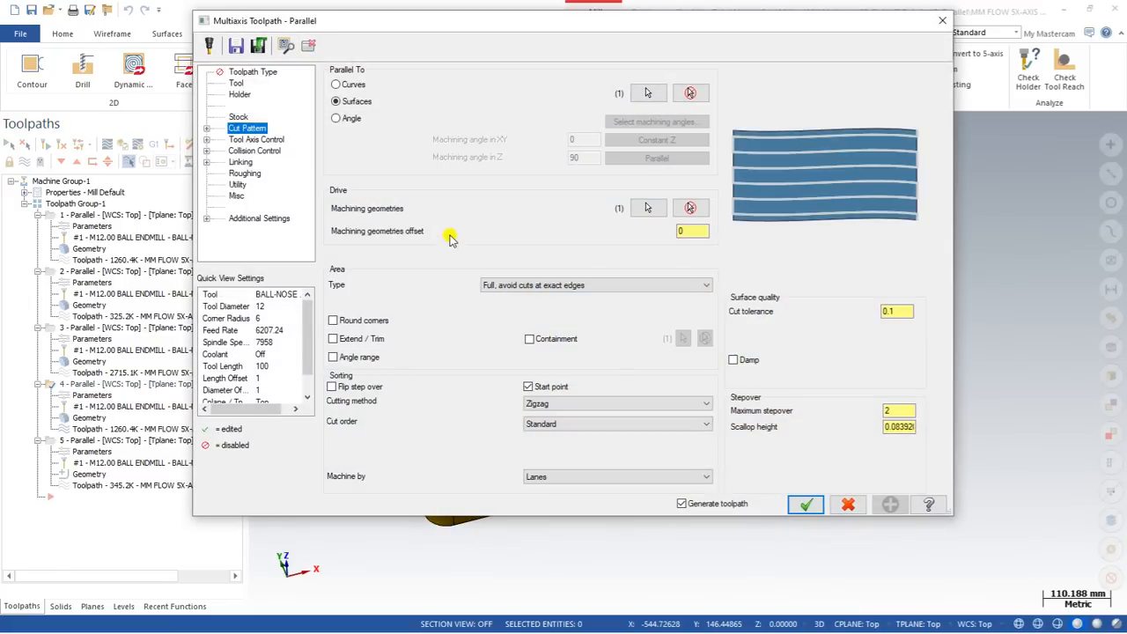
left_click(337, 119)
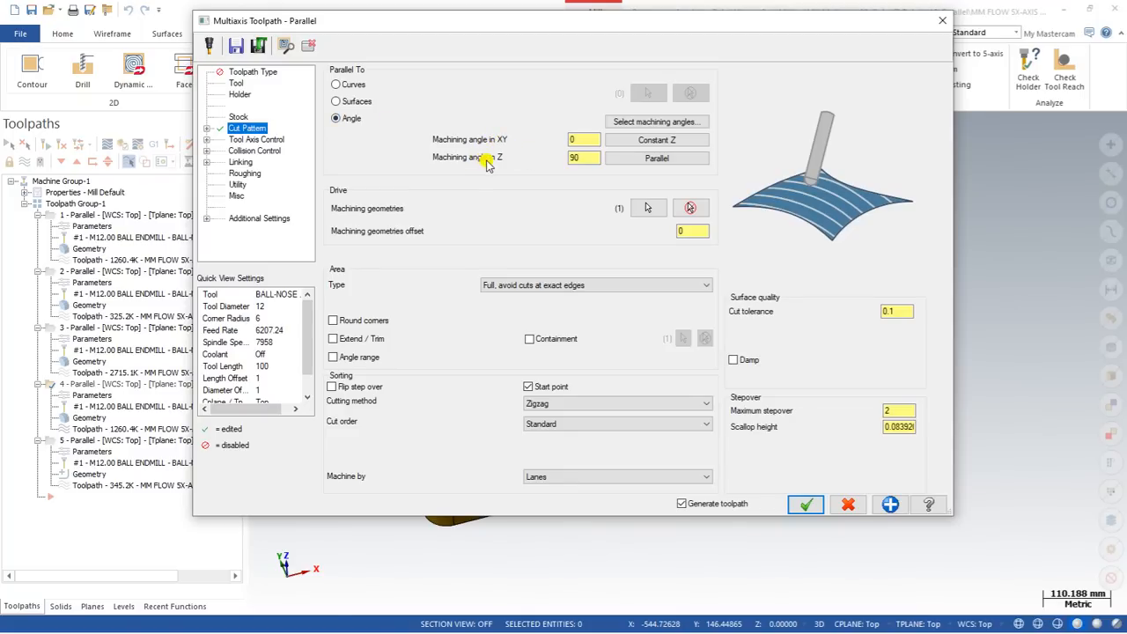
left_click(577, 138)
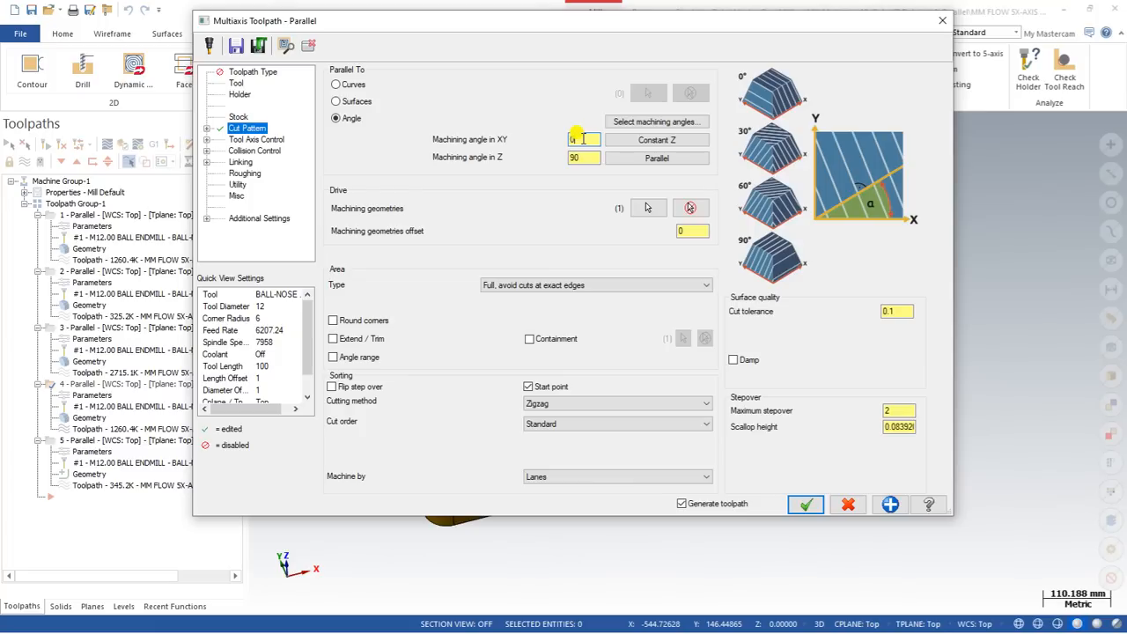
left_click(588, 158)
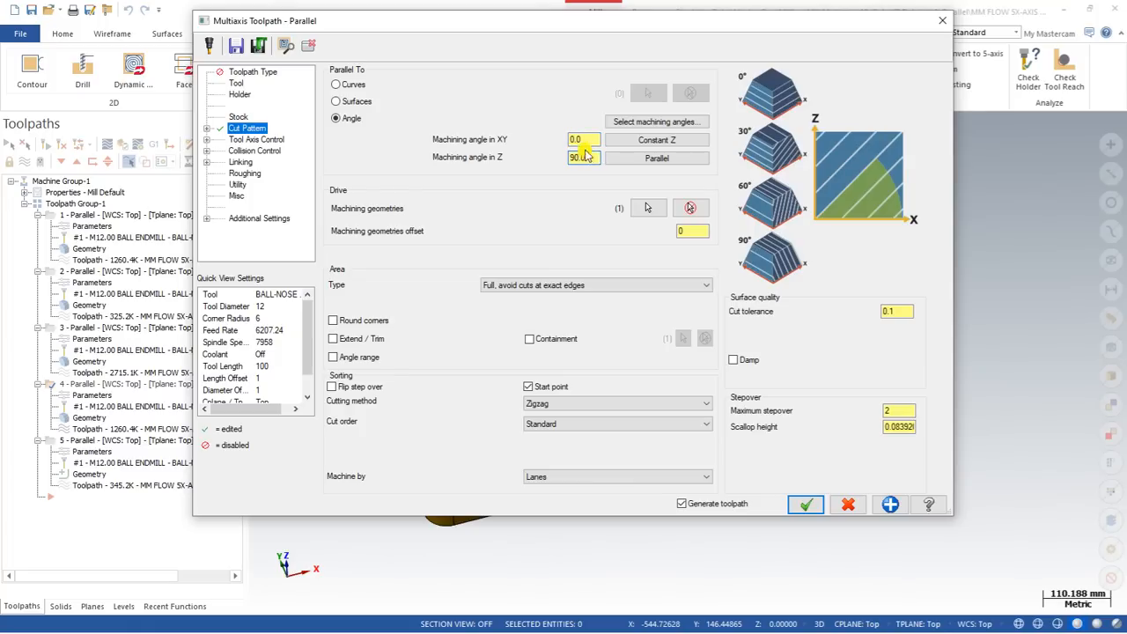
left_click(578, 138)
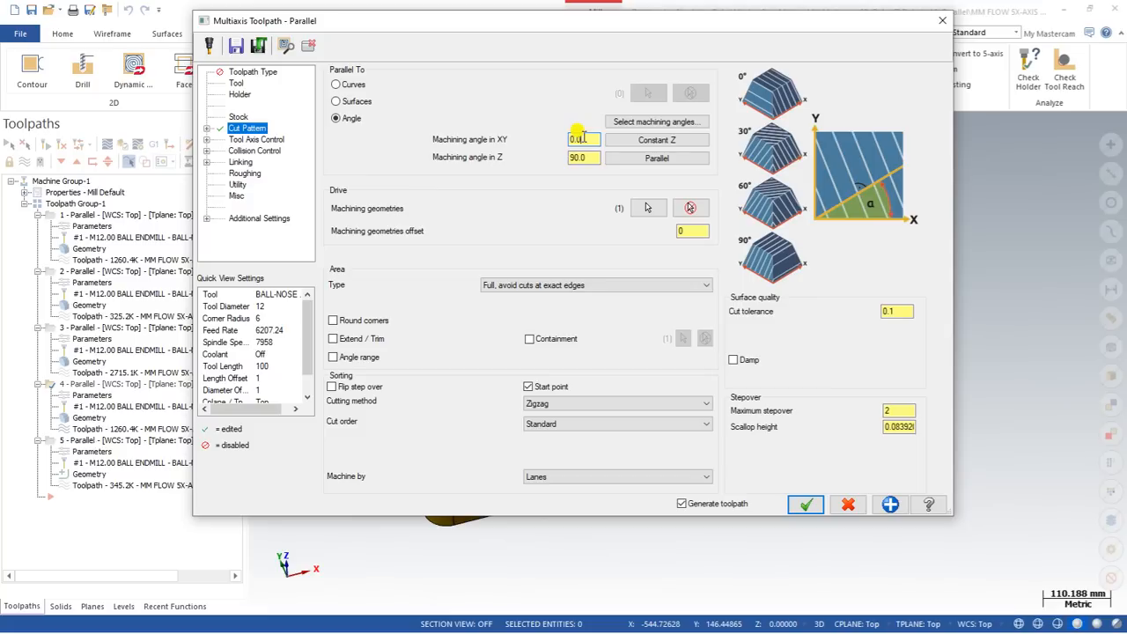
Step: Use the Parallel angle preset instead of Constant Z, with XY 0 and Z 90, and regenerate the fourth operation
left_click(661, 145)
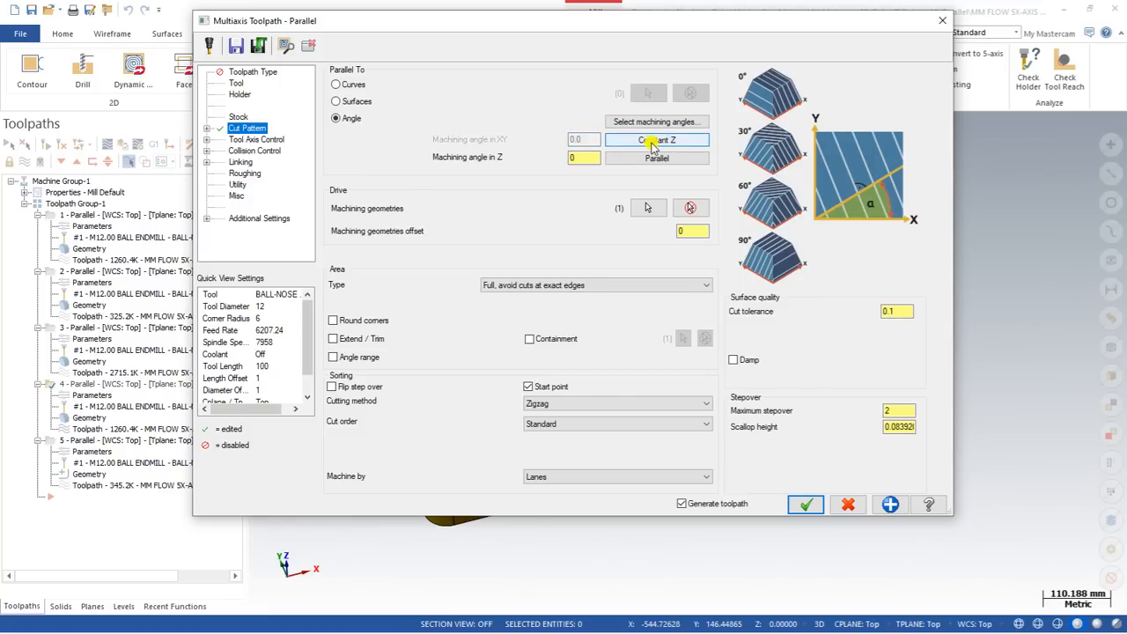
left_click(654, 158)
left_click(587, 139)
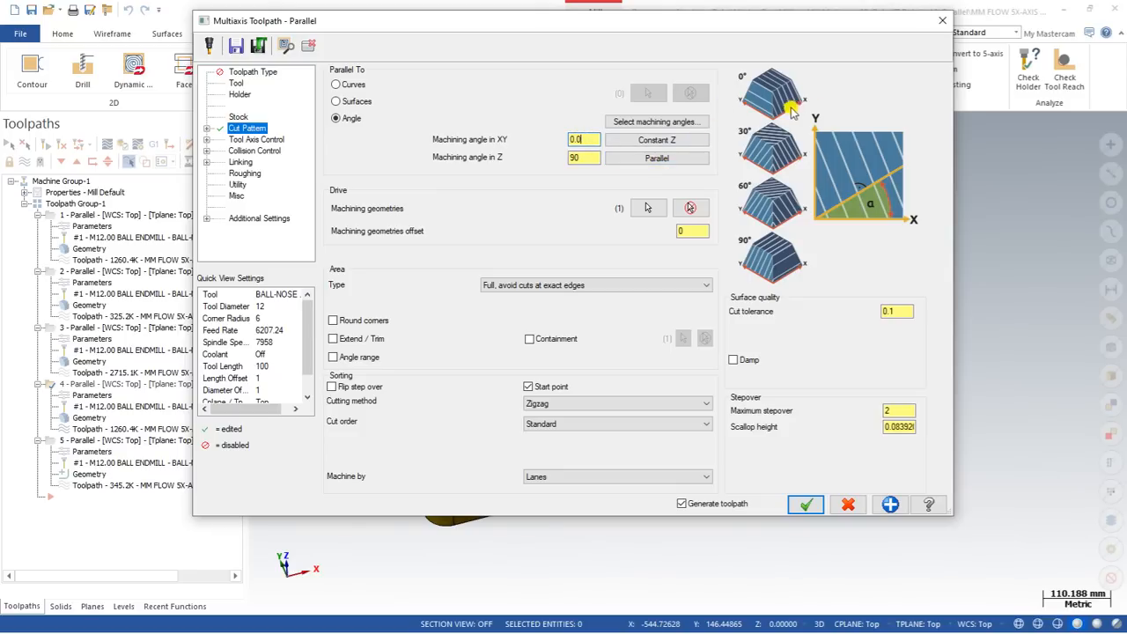
left_click(590, 157)
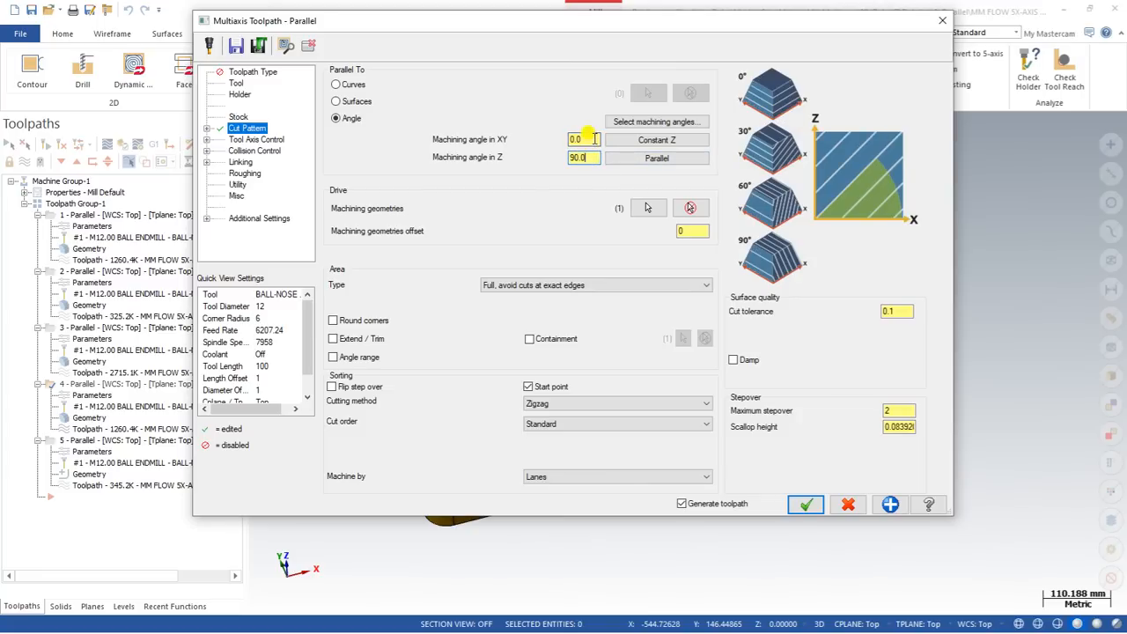
left_click(585, 139)
left_click(803, 509)
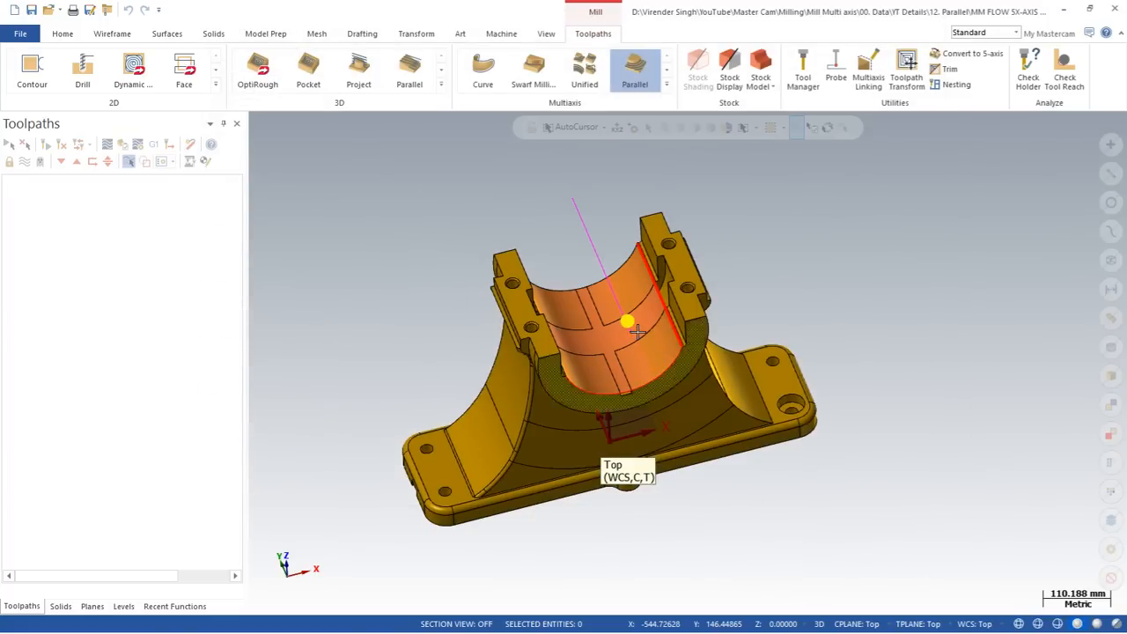
Step: Inspect the fourth operation's angle-based passes on the saddle and reopen its parameters
scroll(636, 331, "up", 2)
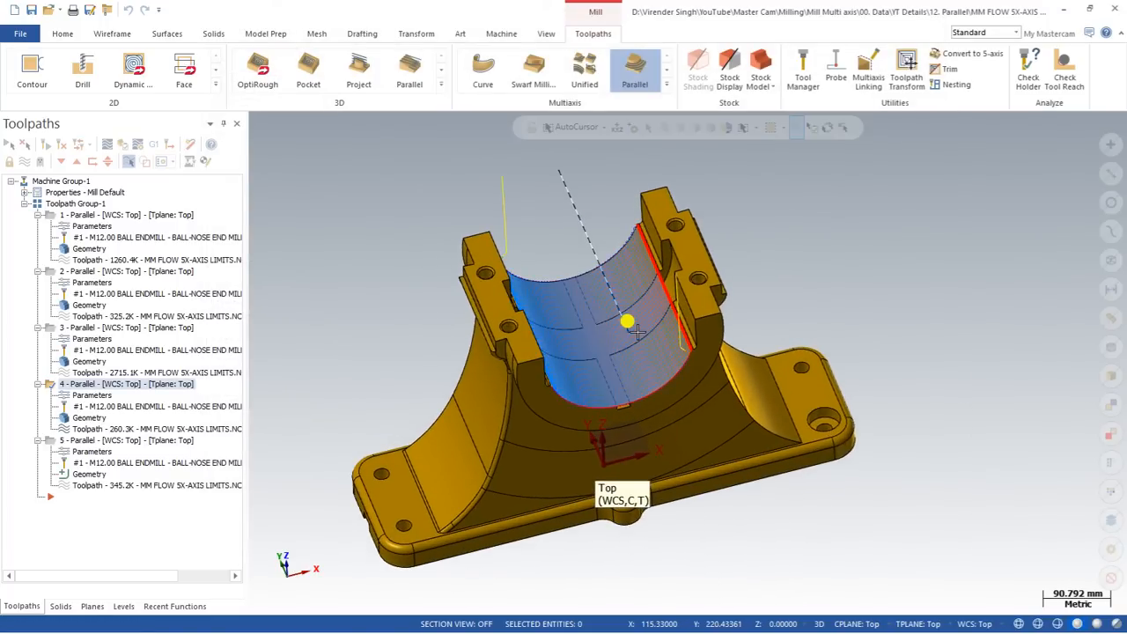
middle_click_drag(630, 323, 516, 311)
left_click(88, 398)
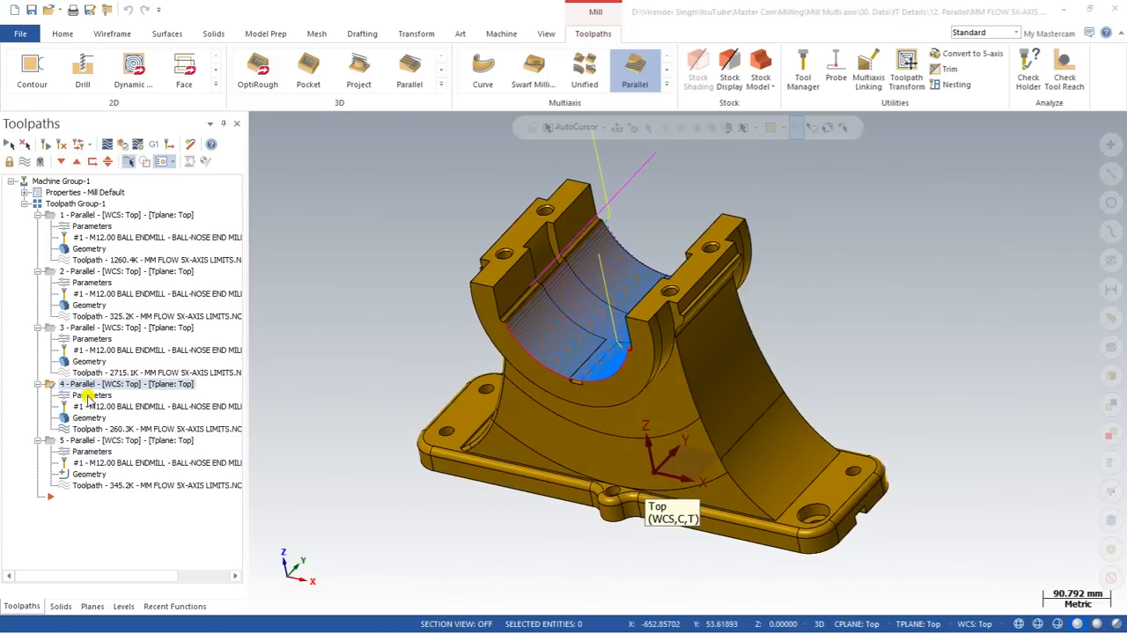